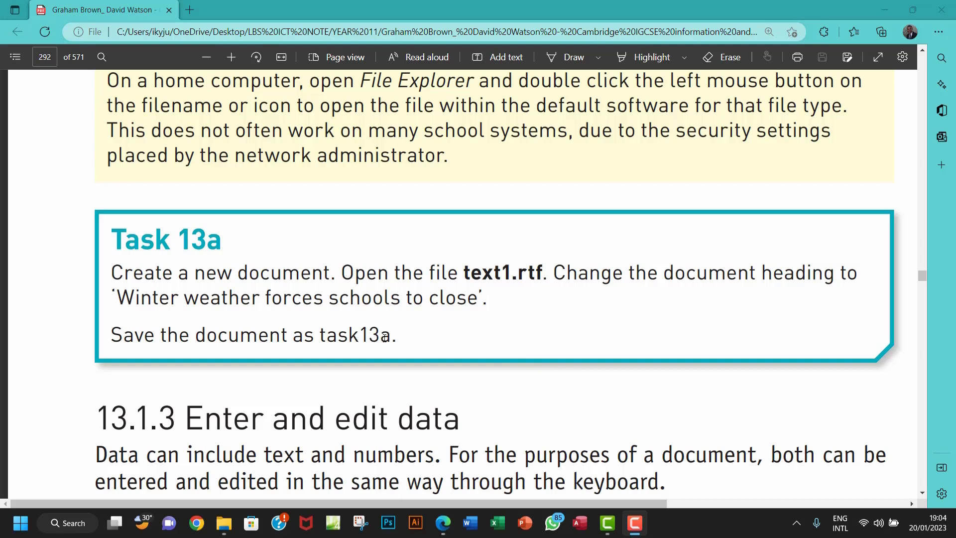
# Step: Switch to File Explorer and open text1.rtf from the Chapter 13 source files folder in Word
pyautogui.click(224, 523)
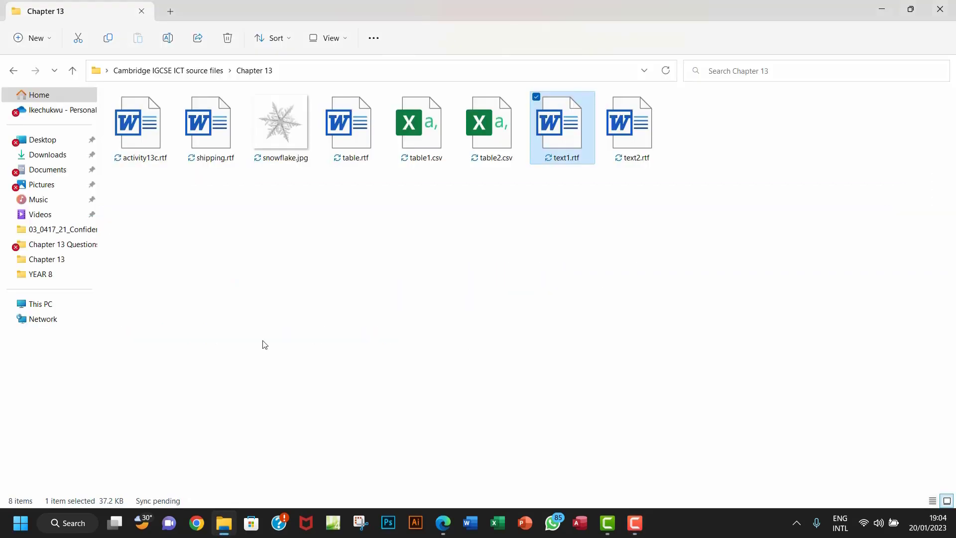
pyautogui.doubleClick(558, 141)
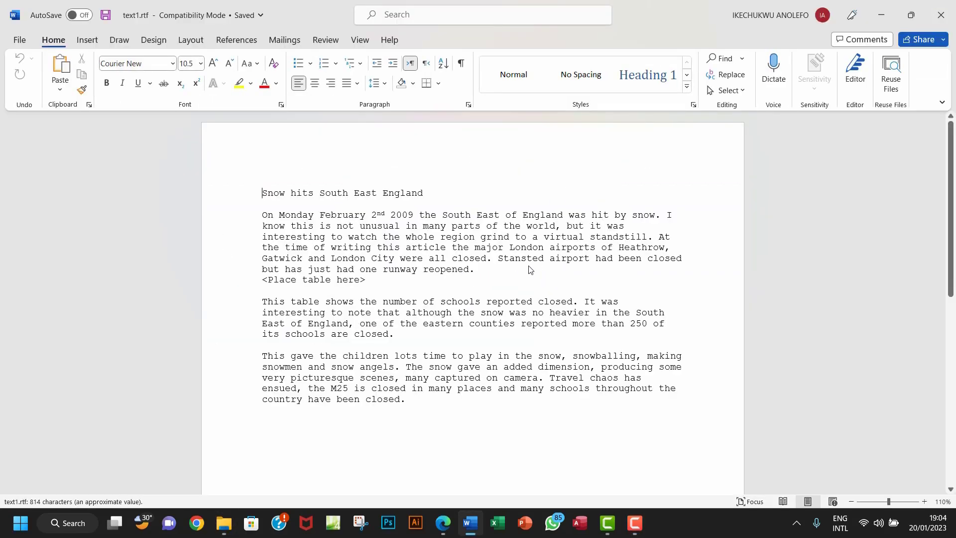
# Step: Save a copy as task13a in Word Document (*.docx) format in the desktop's Chapter 13 tasks folder, accepting the file format upgrade
pyautogui.click(20, 39)
pyautogui.click(41, 203)
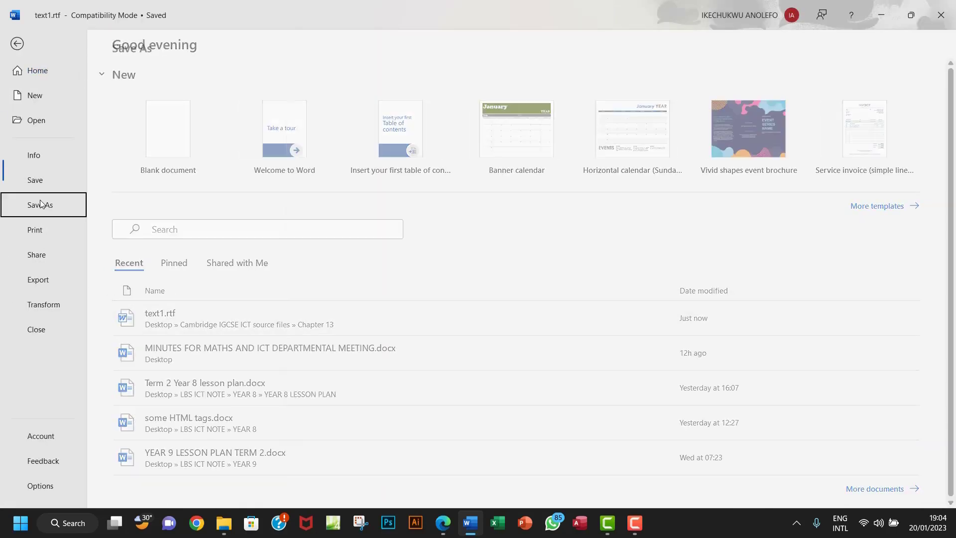
pyautogui.click(172, 293)
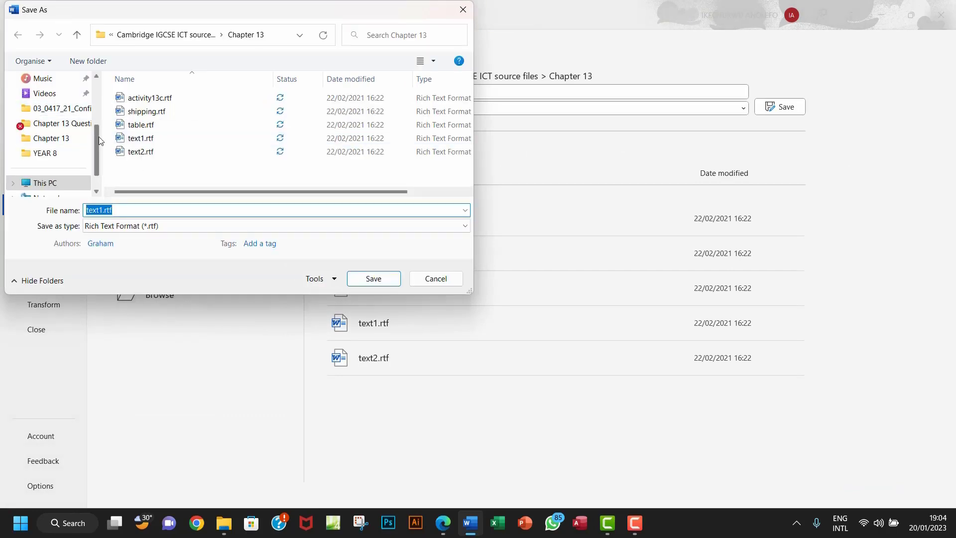
pyautogui.scroll(2, 50, 100)
pyautogui.click(47, 94)
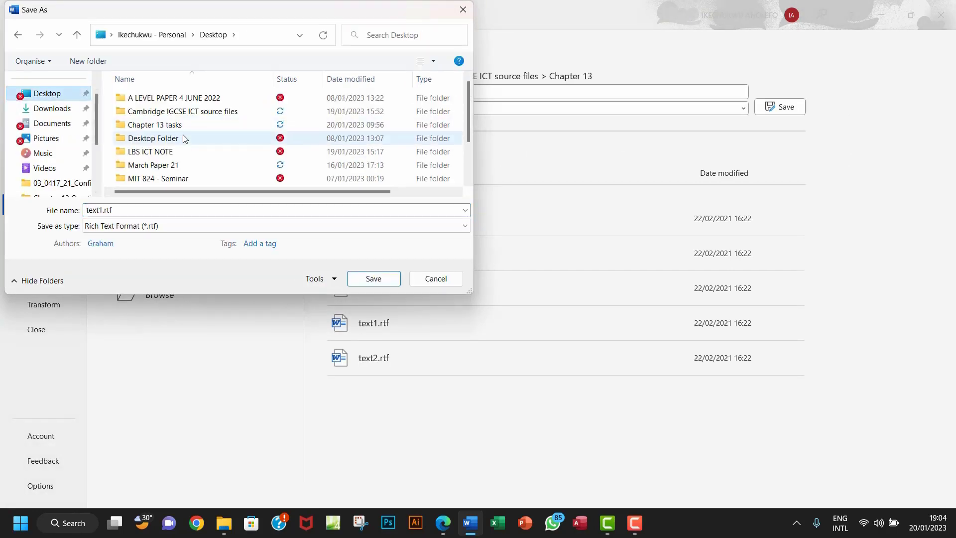
pyautogui.doubleClick(177, 125)
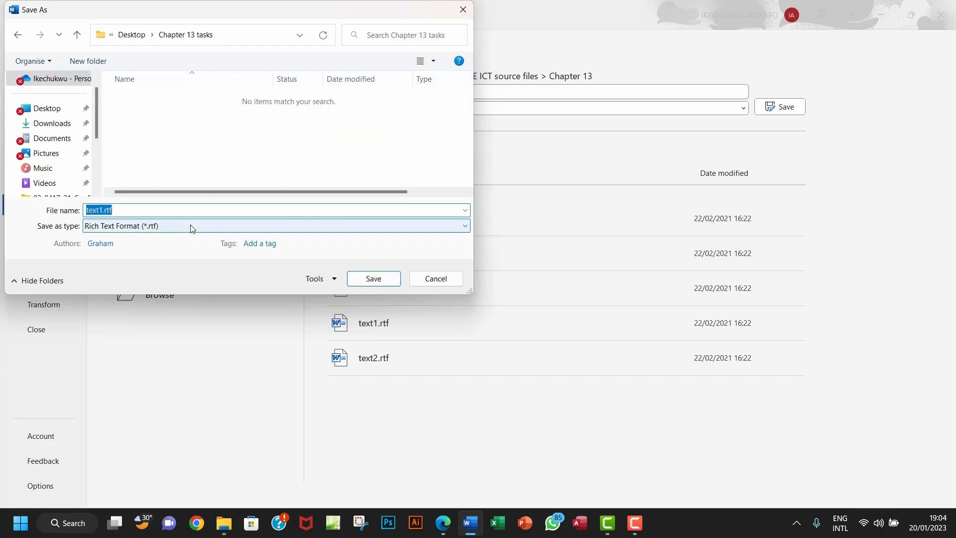
pyautogui.write('task13a')
pyautogui.click(278, 228)
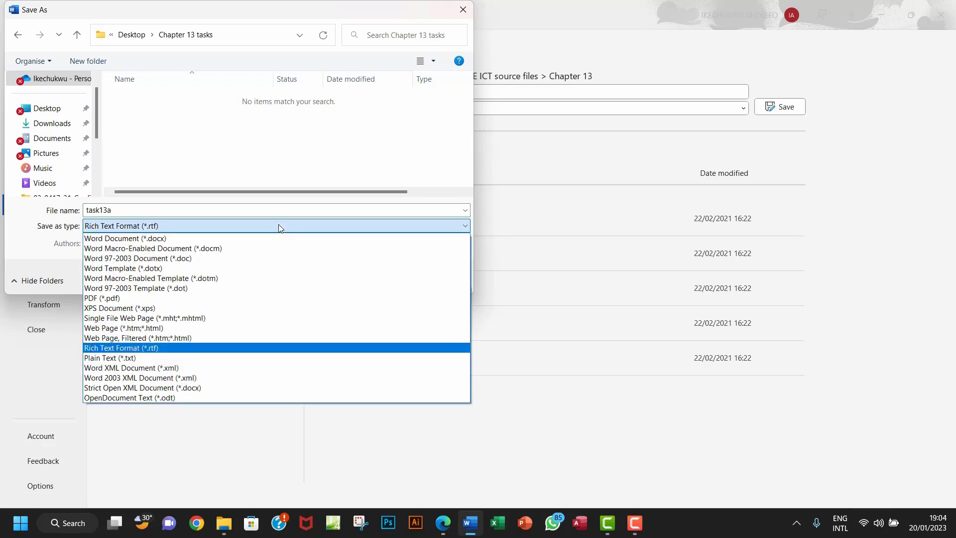
pyautogui.click(204, 238)
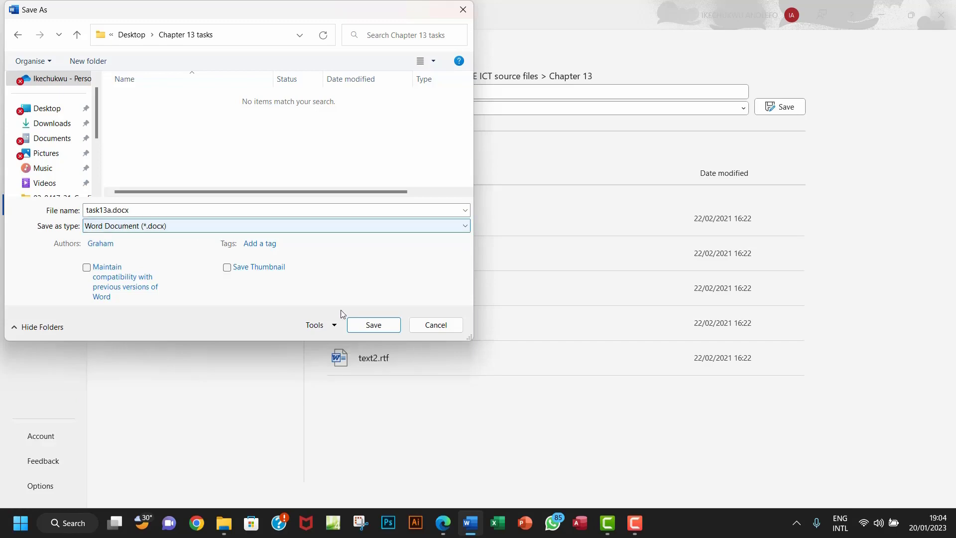
pyautogui.click(371, 325)
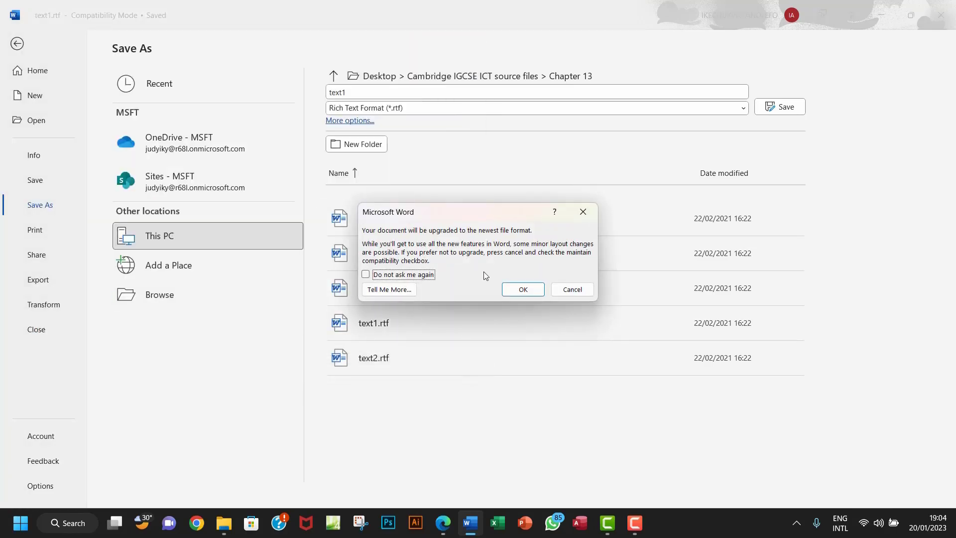
pyautogui.click(512, 288)
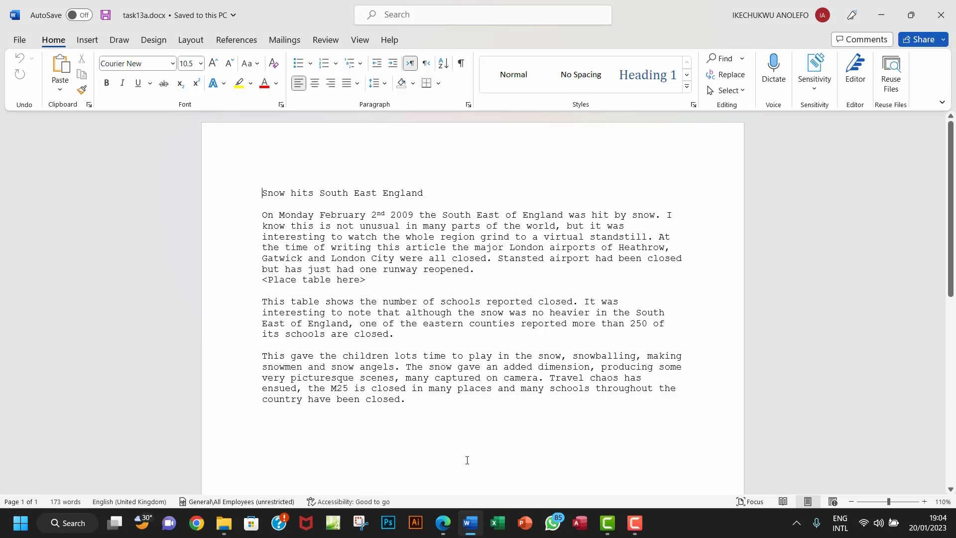
# Step: Copy 'Winter weather forces schools to close' from Task 13a in the Edge PDF and paste it over the heading of the Word document
pyautogui.click(442, 523)
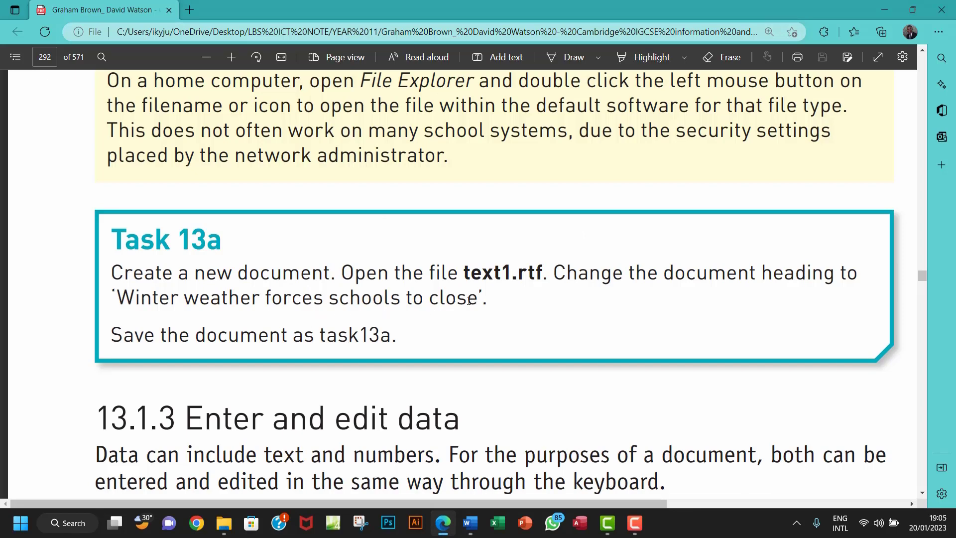
pyautogui.moveTo(475, 299); pyautogui.dragTo(117, 297)
pyautogui.hotkey('ctrl', 'c')
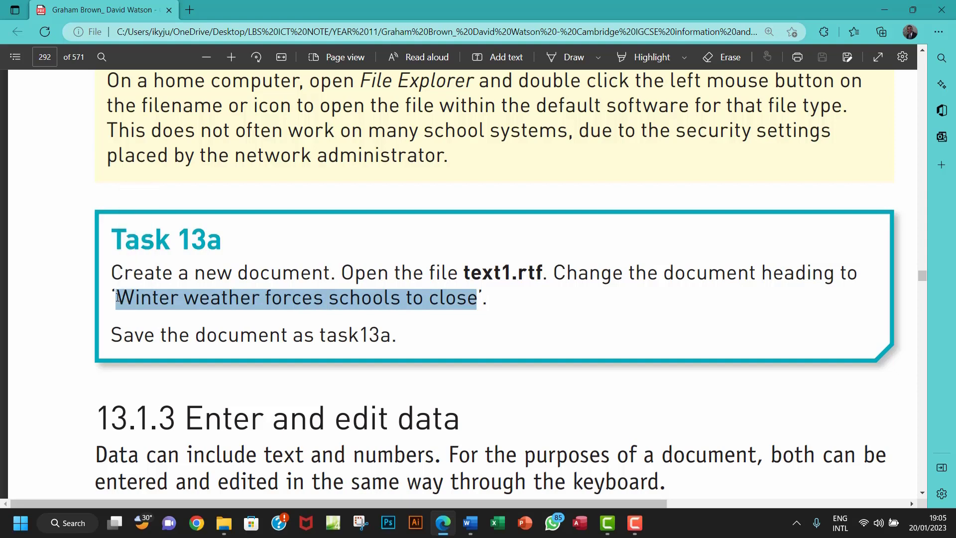
pyautogui.click(470, 523)
pyautogui.moveTo(424, 193); pyautogui.dragTo(268, 191)
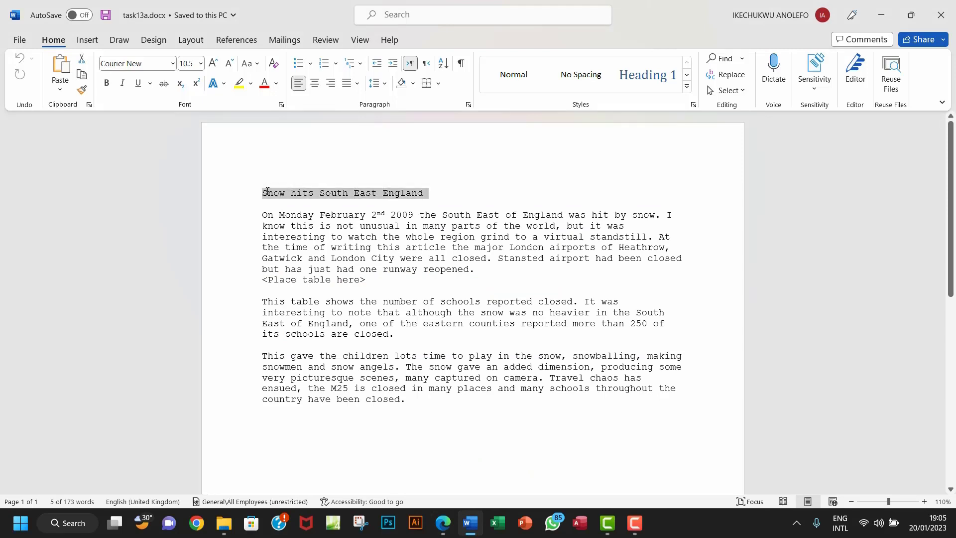
pyautogui.hotkey('ctrl', 'v')
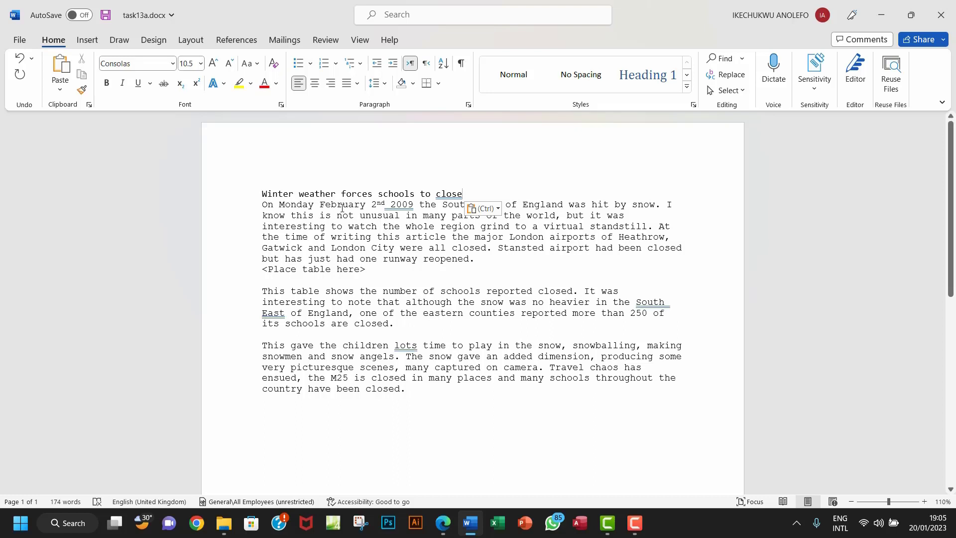
pyautogui.press('ctrl')
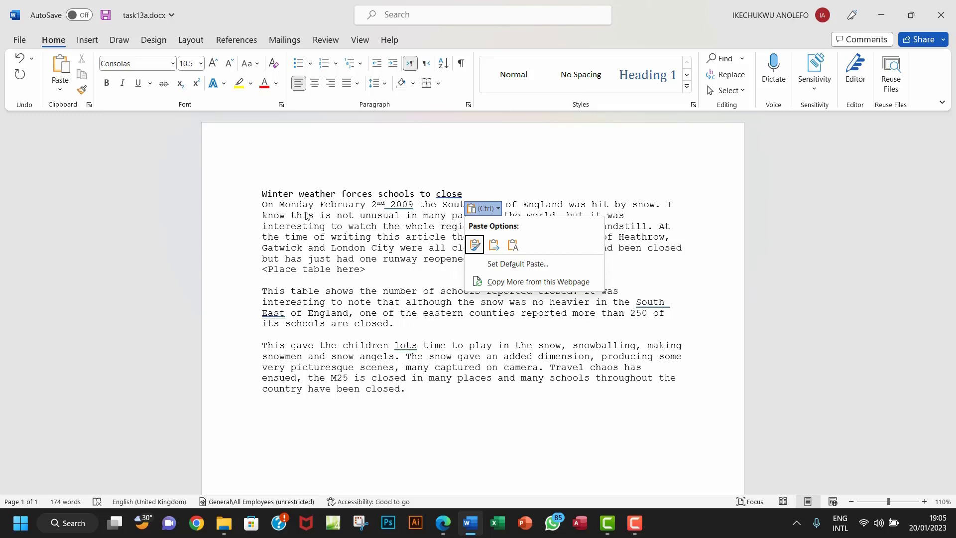
pyautogui.press('Escape')
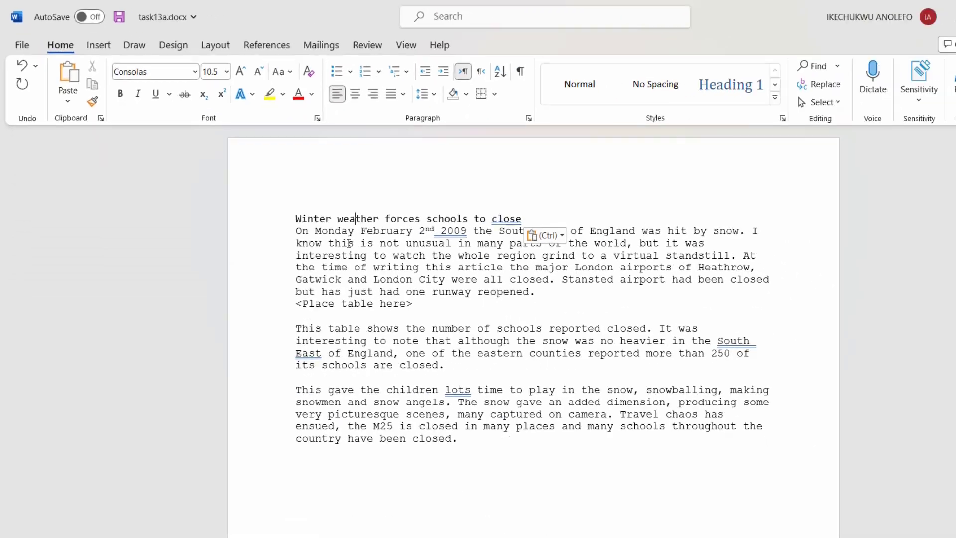
# Step: Apply the body text's formatting to the heading with Format Painter and insert a blank line below the heading
pyautogui.moveTo(727, 500); pyautogui.dragTo(660, 496)
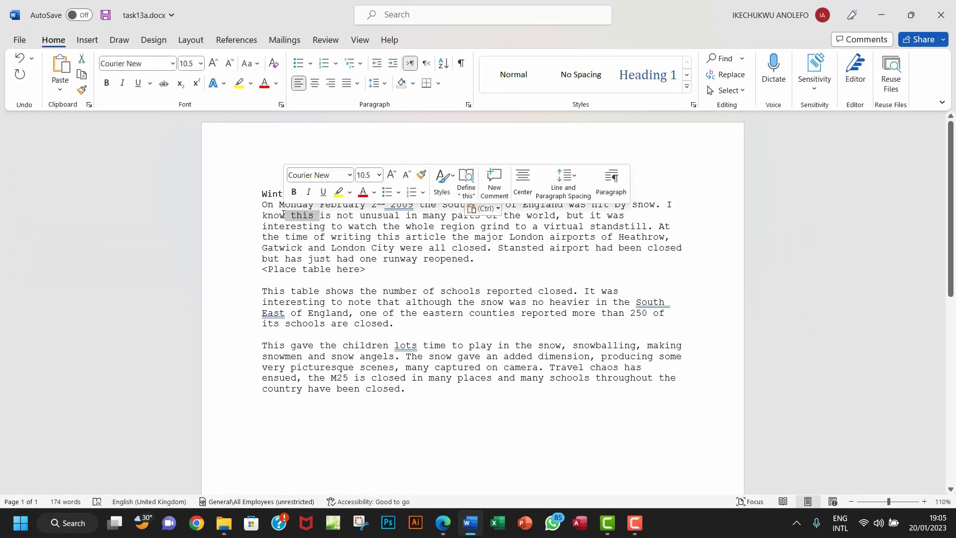
pyautogui.click(82, 90)
pyautogui.moveTo(463, 193); pyautogui.dragTo(263, 193)
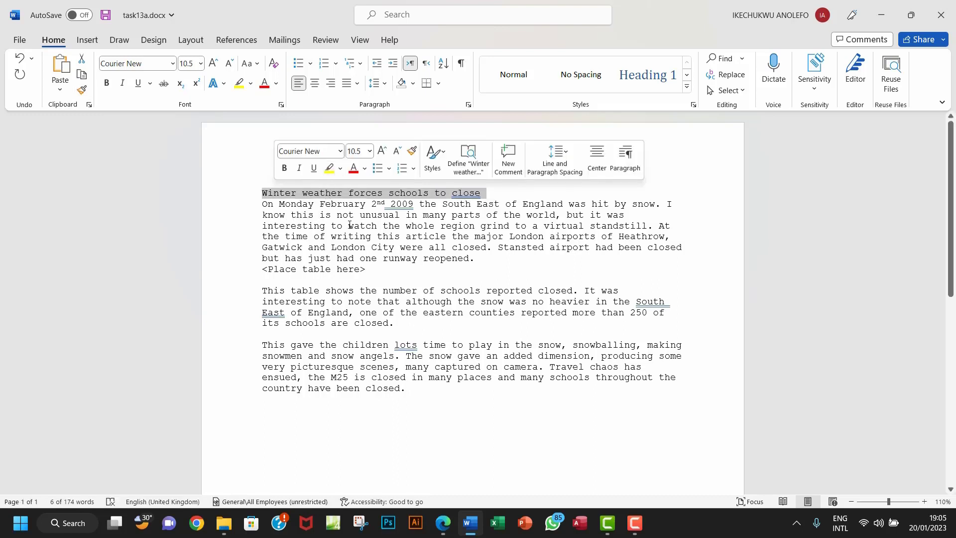
pyautogui.click(492, 194)
pyautogui.press('Return')
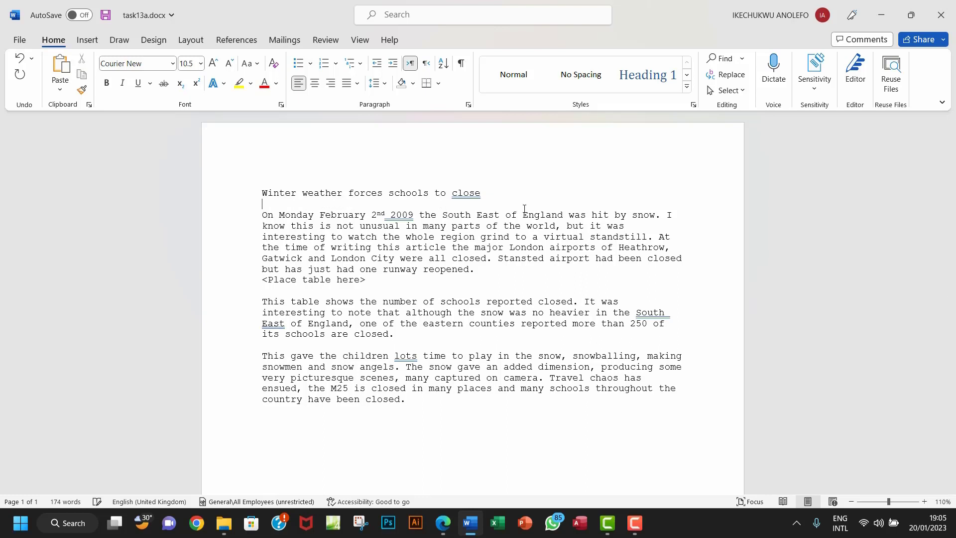
# Step: Paste the heading again as text only with a blank line below it, and save the document
pyautogui.doubleClick(480, 193)
pyautogui.moveTo(492, 194); pyautogui.dragTo(271, 195)
pyautogui.press('super+c')
pyautogui.rightClick(271, 195)
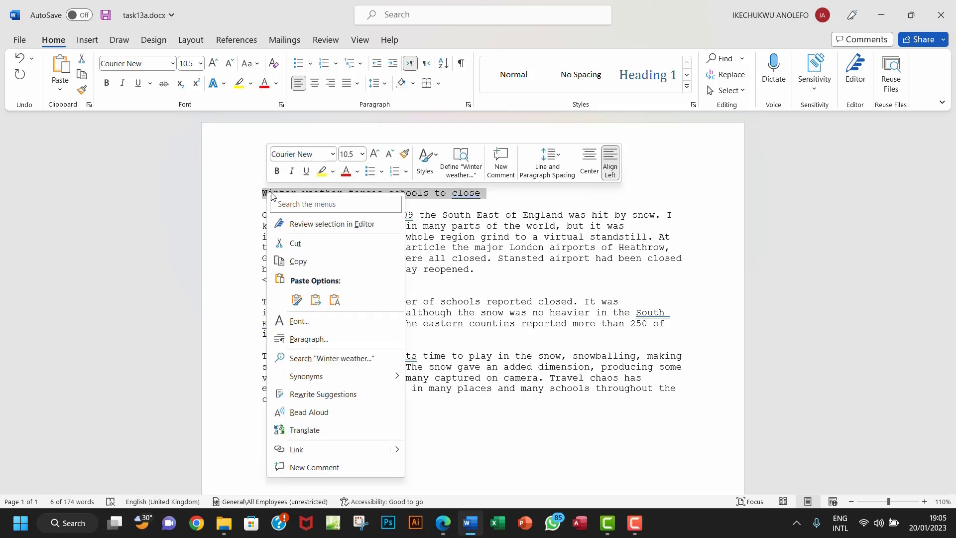
pyautogui.click(334, 299)
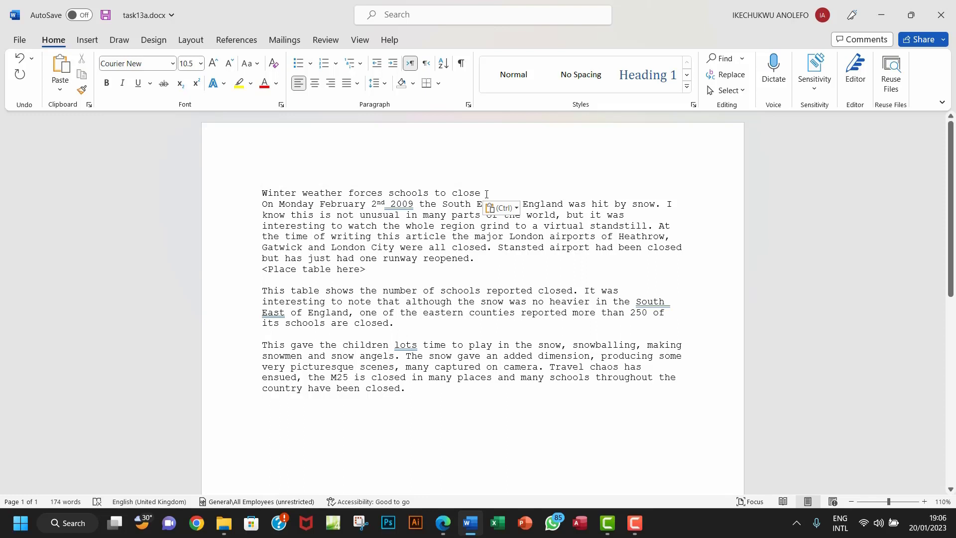
pyautogui.press('Return')
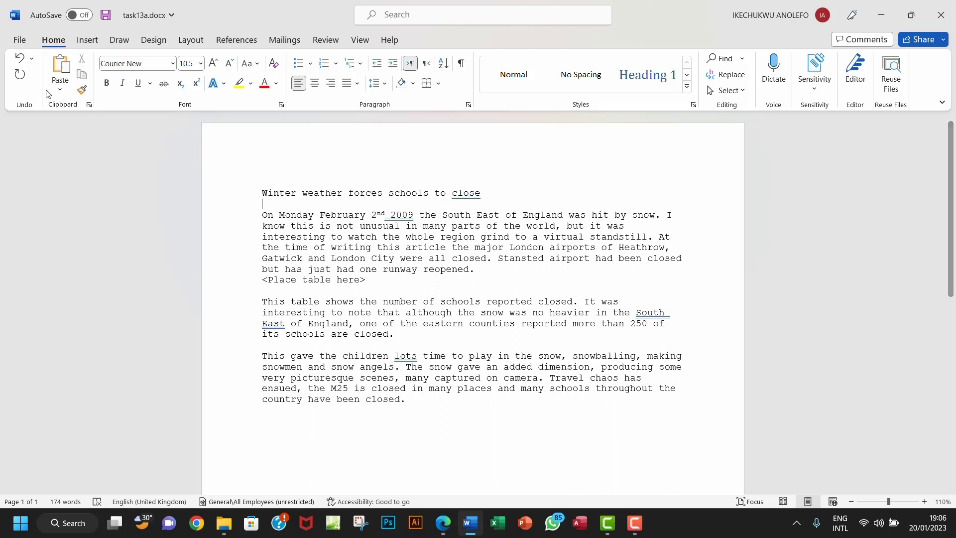
pyautogui.click(106, 15)
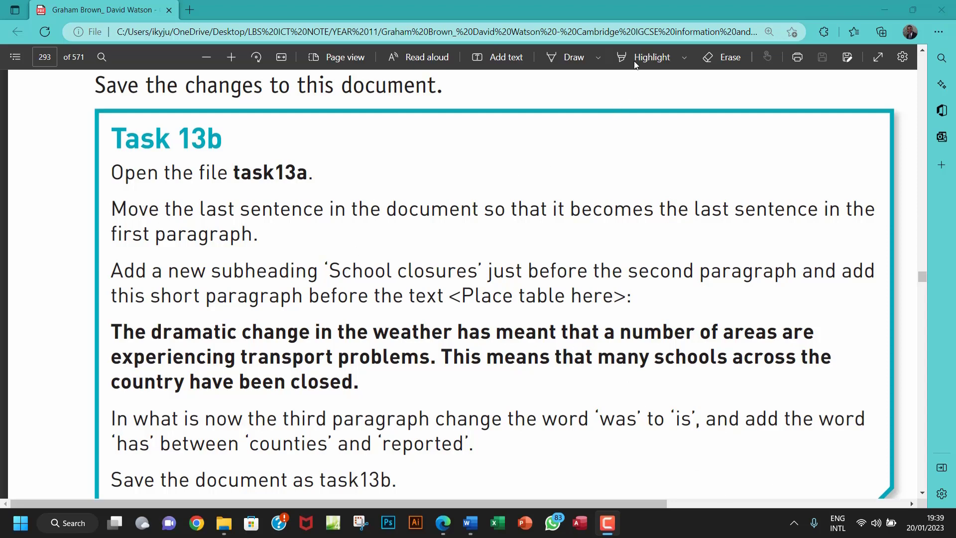
# Step: Highlight 'sentence', 'last sentence in' and 'first paragraph.' in the first instruction of Task 13b in the Edge PDF
pyautogui.click(647, 57)
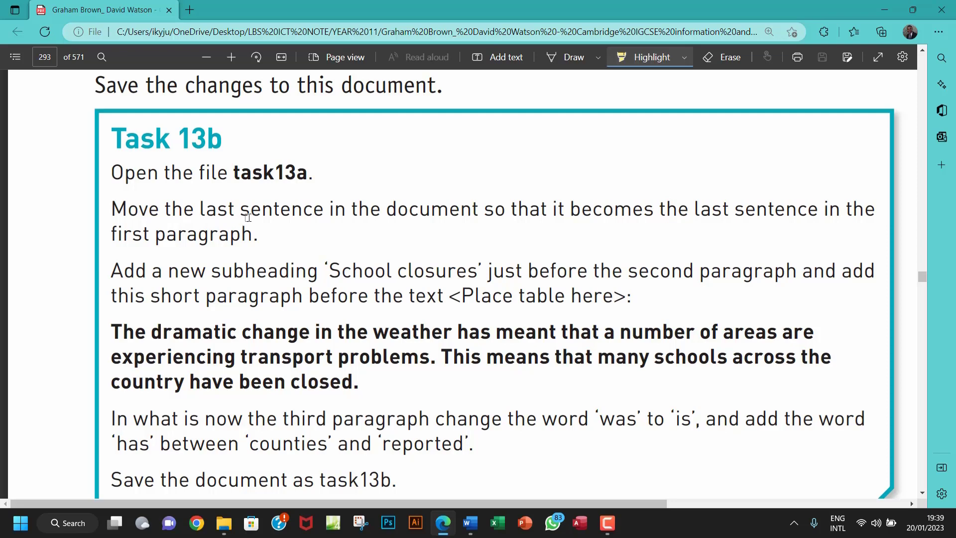
pyautogui.moveTo(240, 211); pyautogui.dragTo(323, 212)
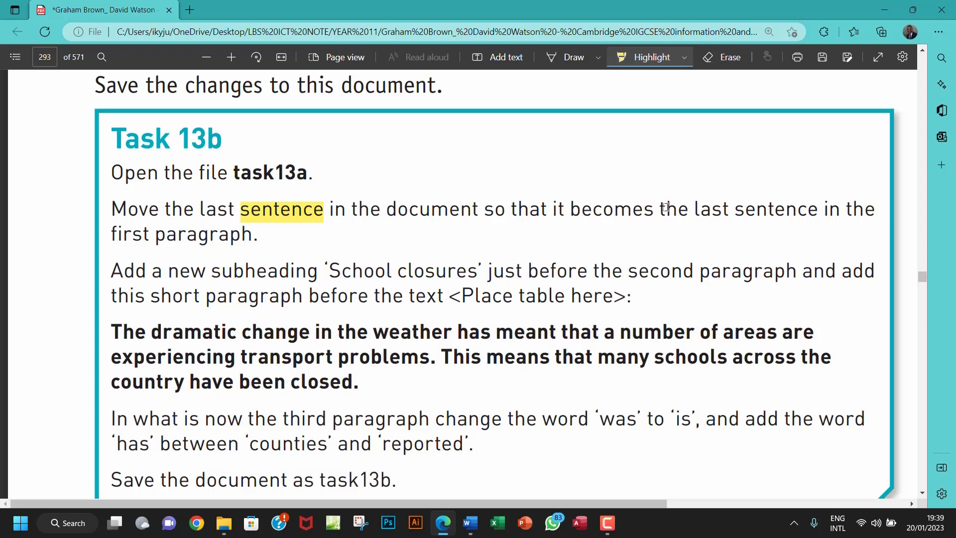
pyautogui.moveTo(695, 210); pyautogui.dragTo(851, 210)
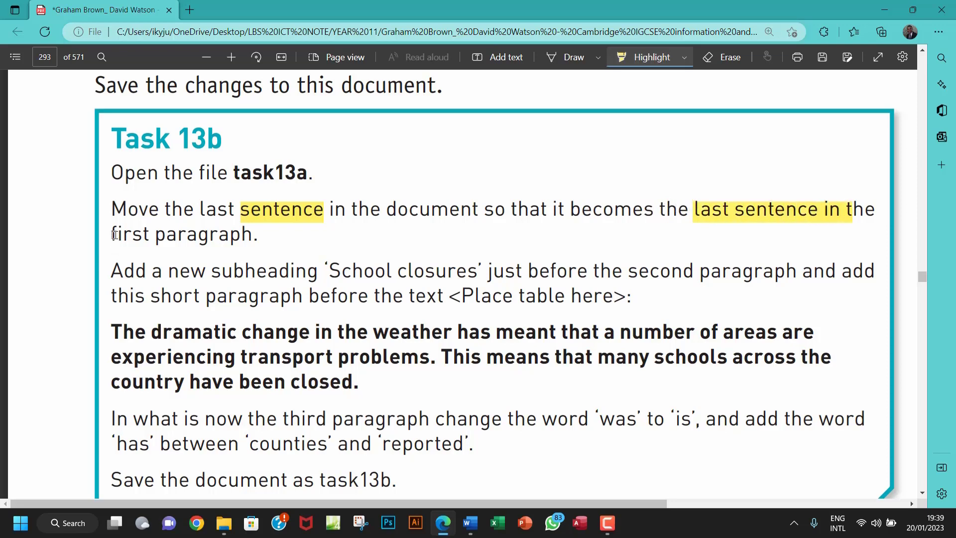
pyautogui.moveTo(111, 235); pyautogui.dragTo(267, 245)
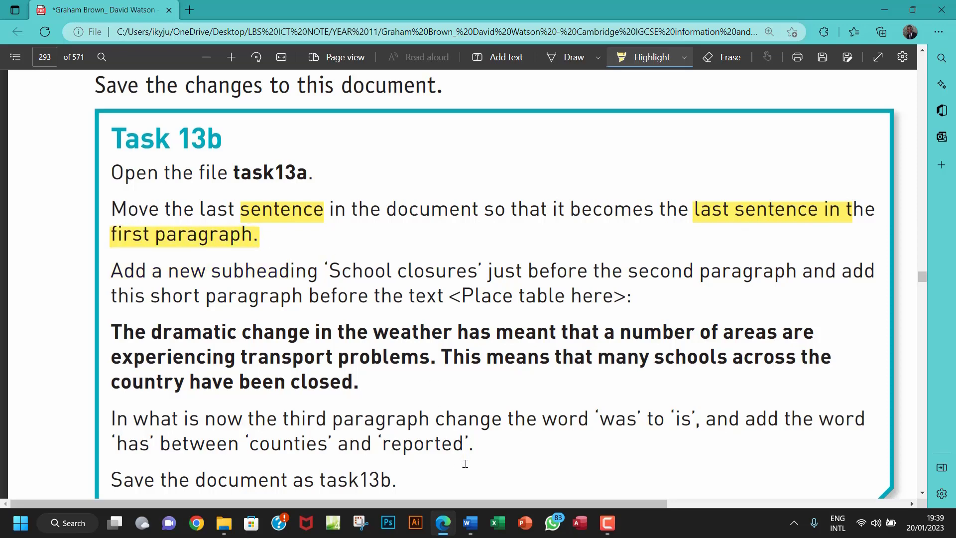
# Step: Switch to File Explorer and open task13a.docx from the Chapter 13 tasks folder in Word
pyautogui.click(224, 523)
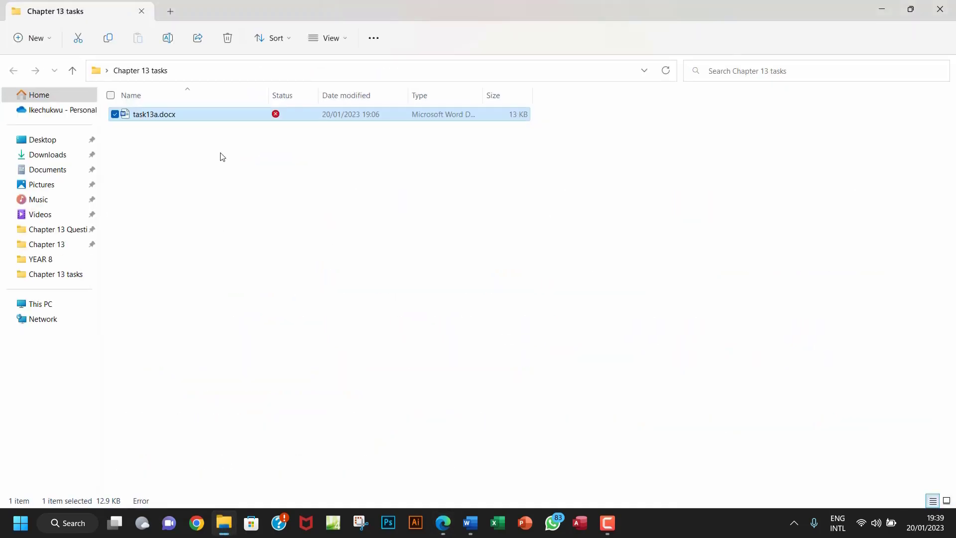
pyautogui.doubleClick(222, 118)
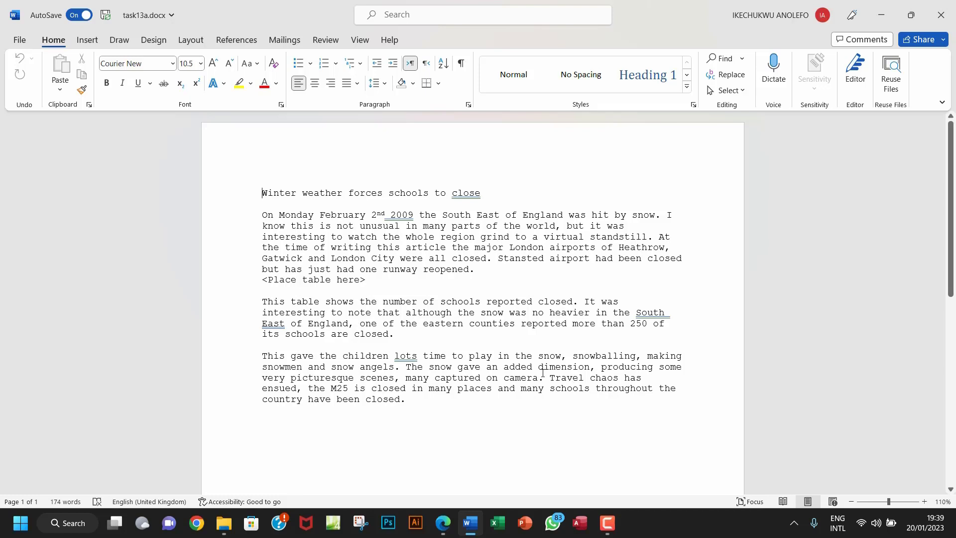
# Step: Move the document's last sentence, starting 'Travel chaos has ensued', to the end of the first paragraph, after 'one runway reopened.'
pyautogui.moveTo(549, 377); pyautogui.dragTo(476, 409)
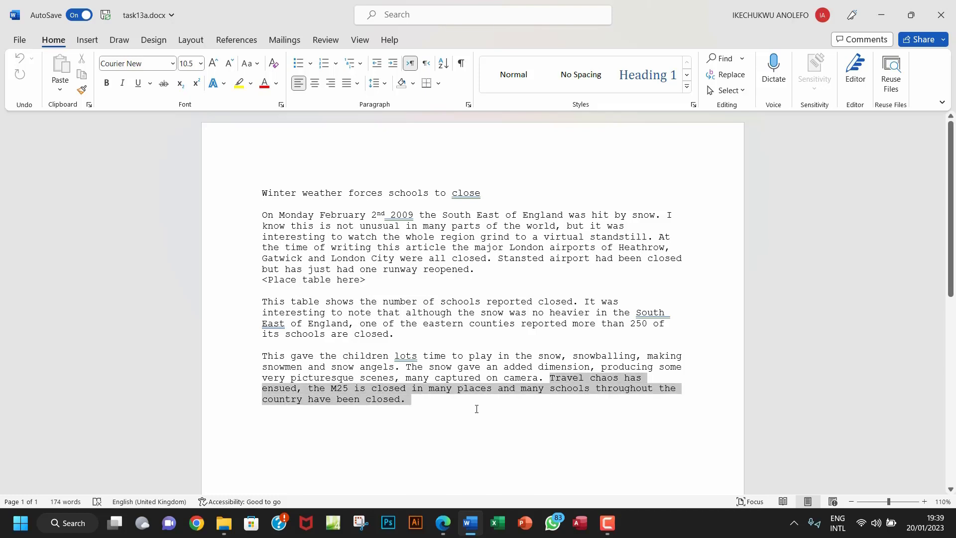
pyautogui.moveTo(409, 403); pyautogui.dragTo(410, 402)
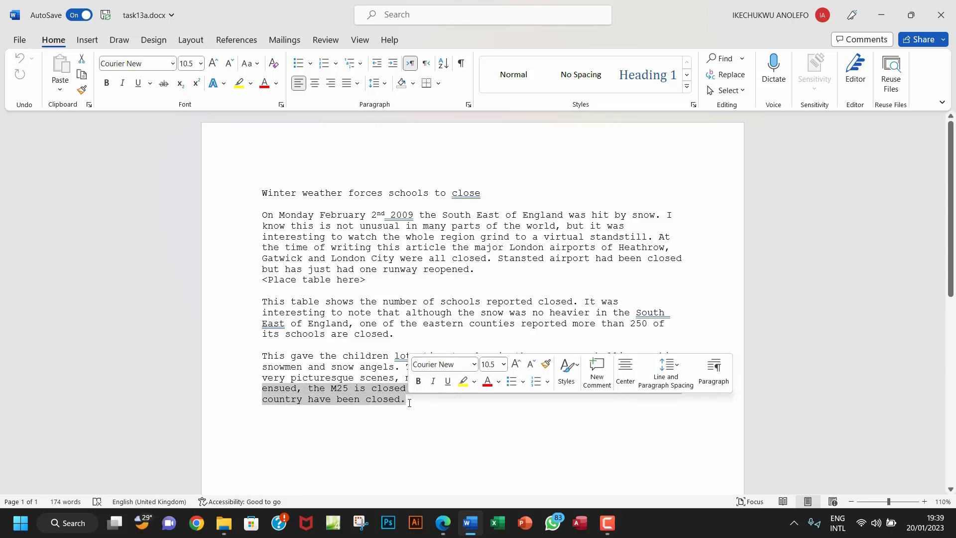
pyautogui.hotkey('ctrl', 'x')
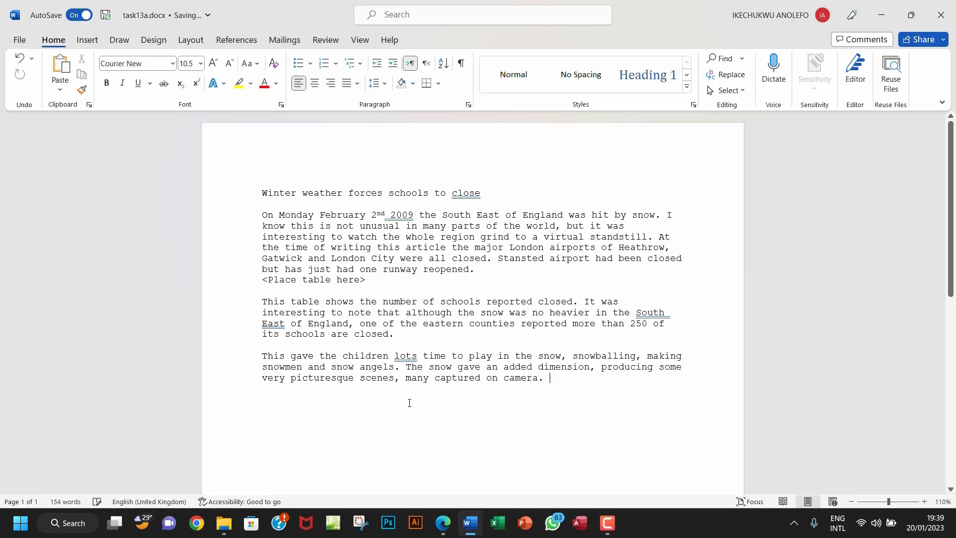
pyautogui.click(479, 271)
pyautogui.moveTo(261, 217); pyautogui.dragTo(470, 269)
pyautogui.moveTo(263, 301); pyautogui.dragTo(395, 334)
pyautogui.moveTo(262, 355); pyautogui.dragTo(283, 360)
pyautogui.moveTo(475, 389); pyautogui.dragTo(544, 381)
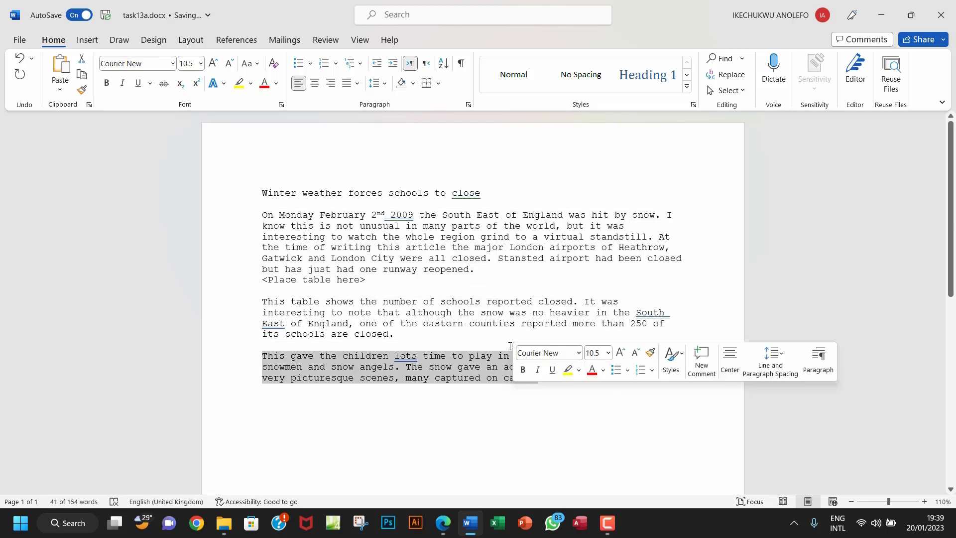
pyautogui.click(475, 270)
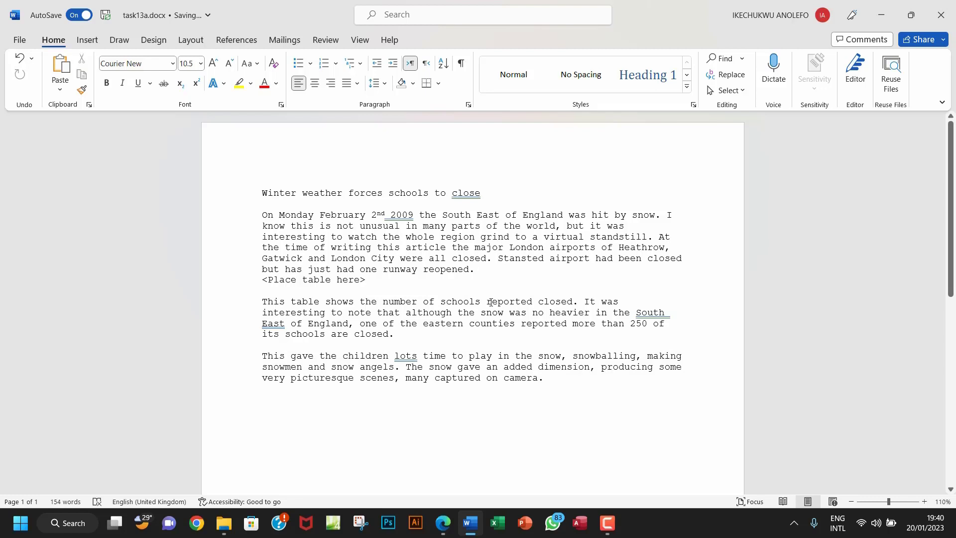
pyautogui.hotkey('ctrl', 'v')
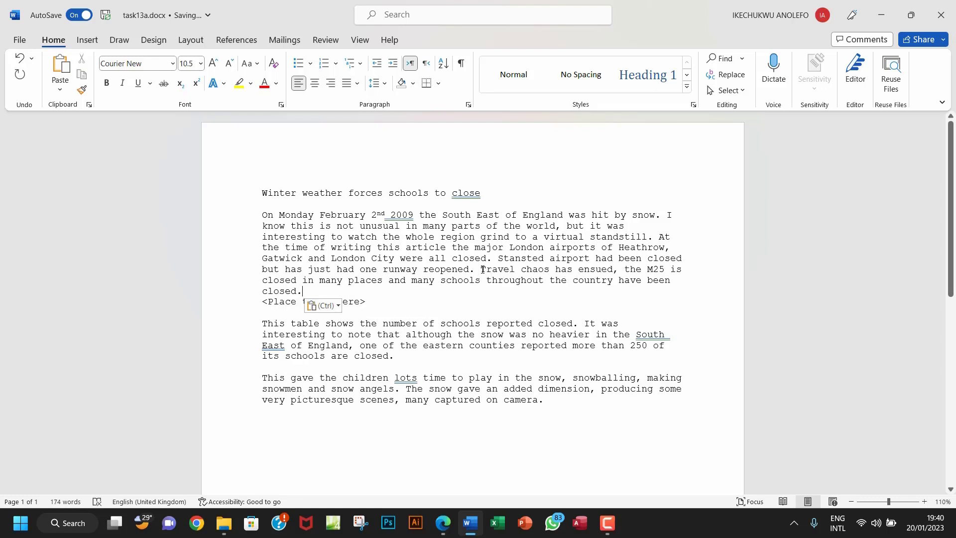
# Step: Delete the space before 'Travel' in the first paragraph
pyautogui.click(481, 270)
pyautogui.press('BackSpace')
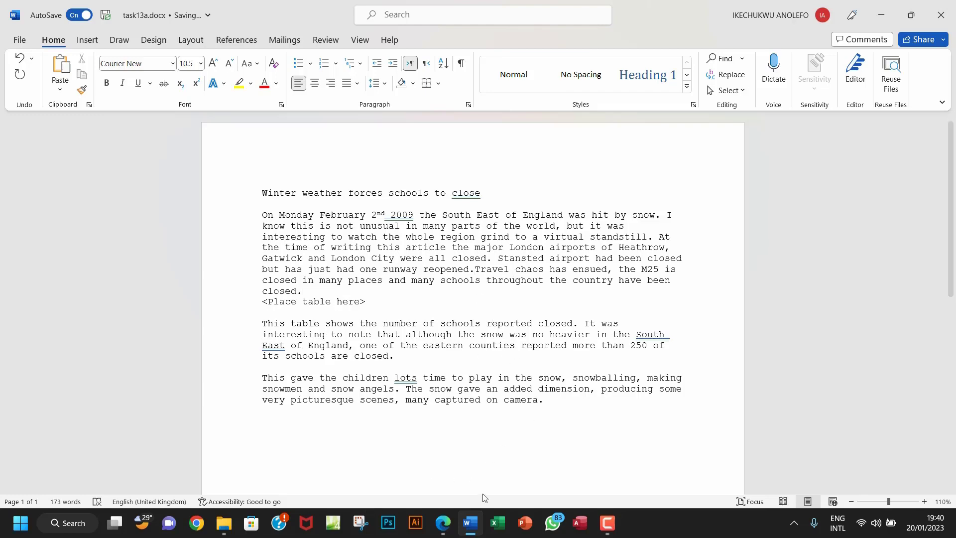
# Step: Switch to the textbook PDF in Edge and copy the subheading text 'School closures' from the Task 13b instructions
pyautogui.click(443, 522)
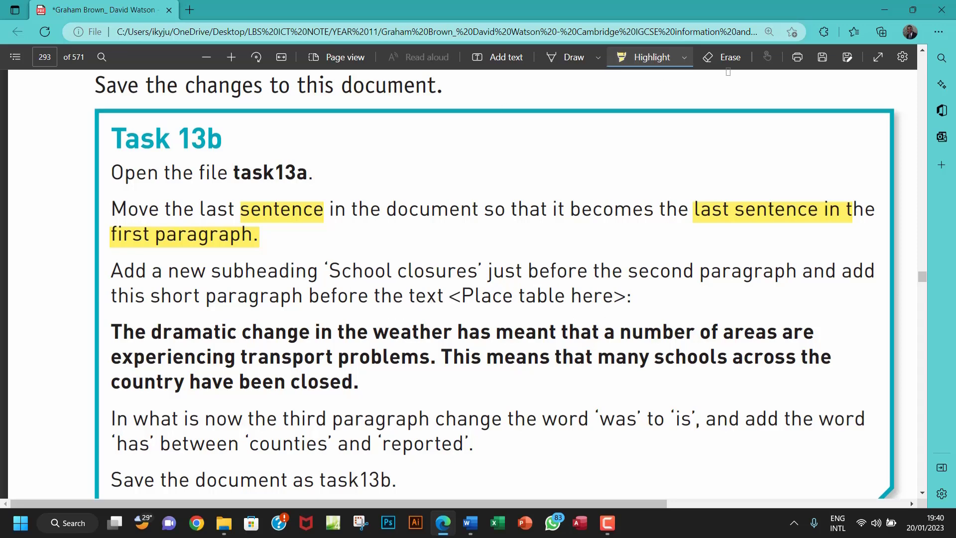
pyautogui.click(653, 57)
pyautogui.moveTo(329, 268); pyautogui.dragTo(472, 272)
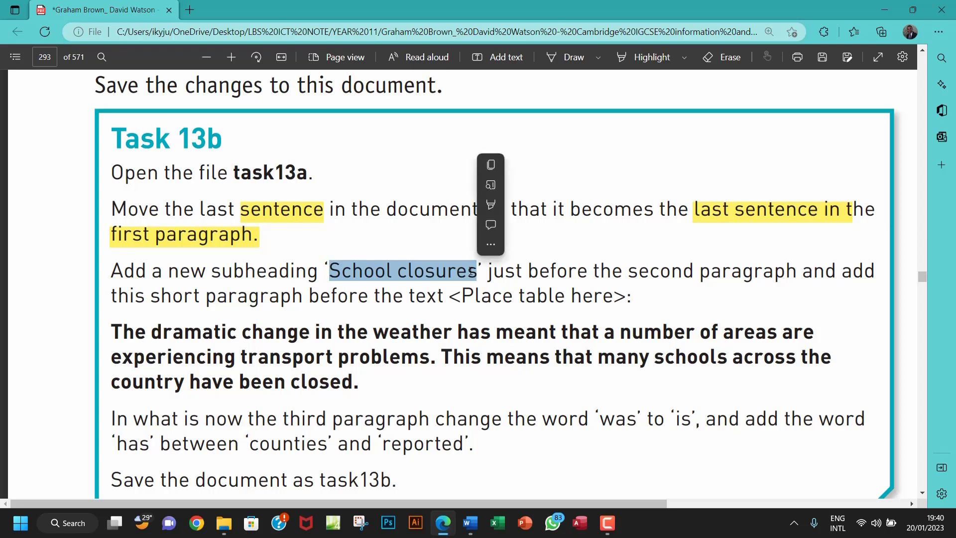
pyautogui.hotkey('ctrl', 'c')
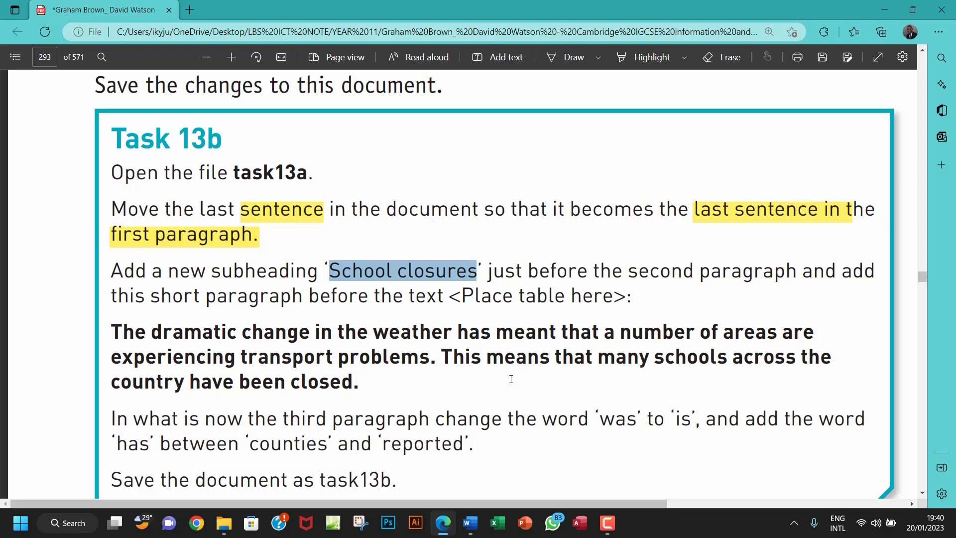
# Step: Switch to Word and paste 'School closures' as text only on the blank line above the paragraph starting 'This table shows'
pyautogui.click(469, 523)
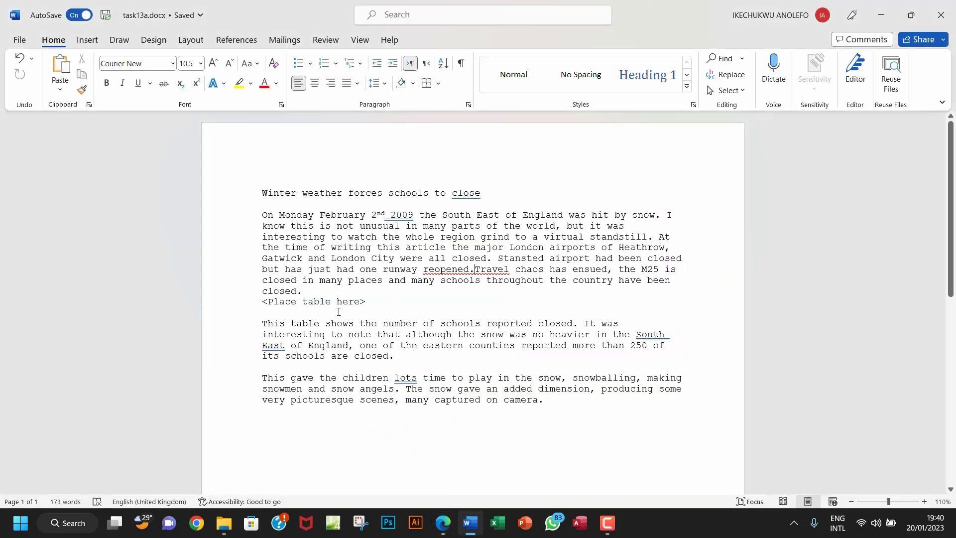
pyautogui.click(270, 316)
pyautogui.rightClick(274, 316)
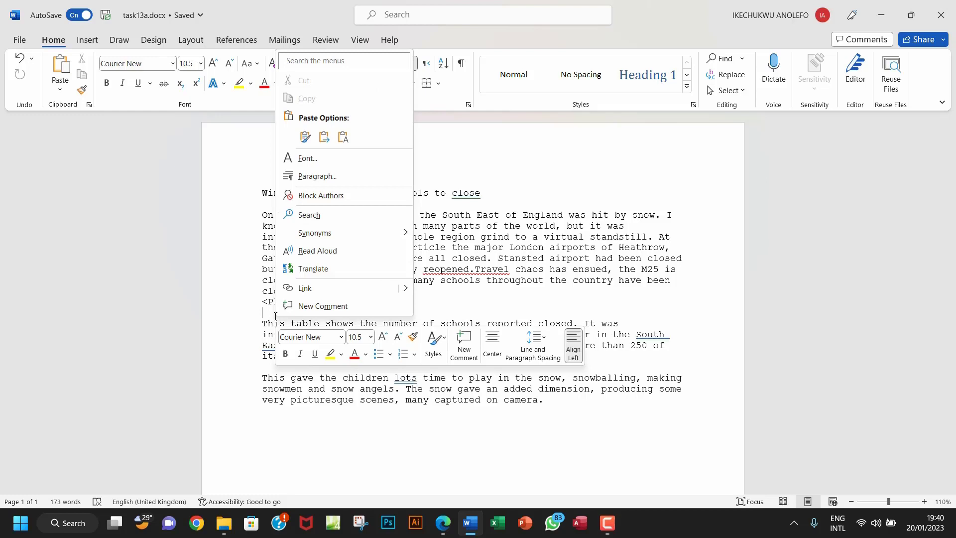
pyautogui.click(343, 137)
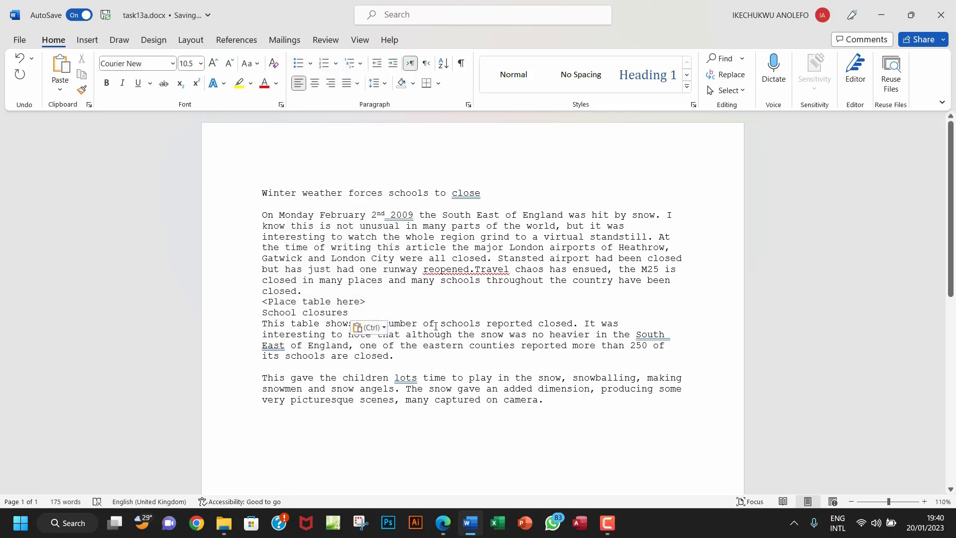
# Step: Correct the flagged 'reopened.Travel' in the first paragraph by accepting the suggestion with a space between the two words
pyautogui.rightClick(450, 269)
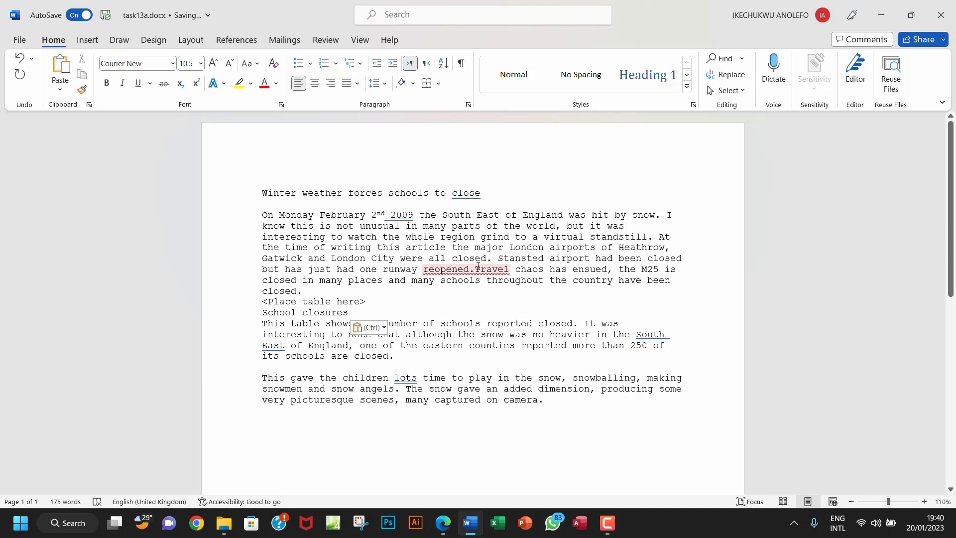
pyautogui.click(511, 286)
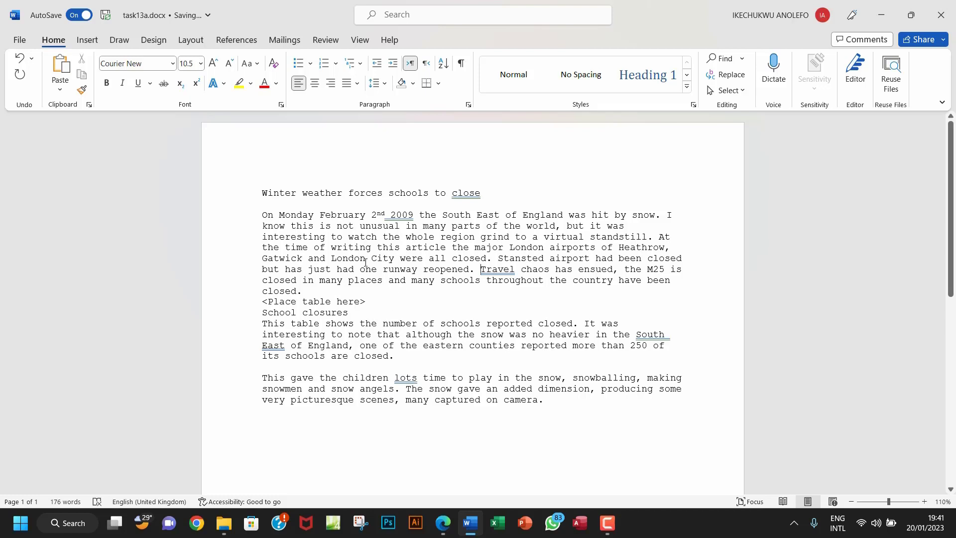
pyautogui.moveTo(361, 268); pyautogui.dragTo(413, 269)
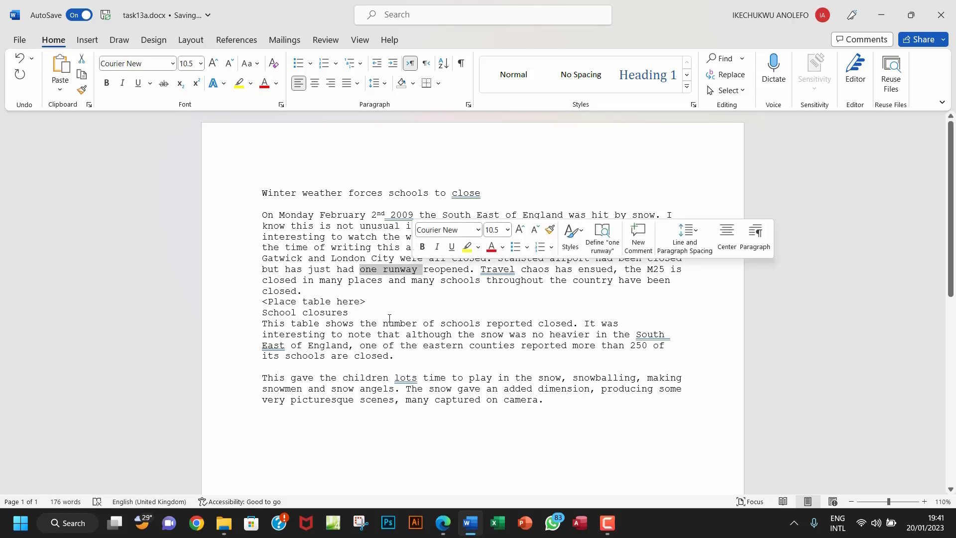
pyautogui.click(354, 313)
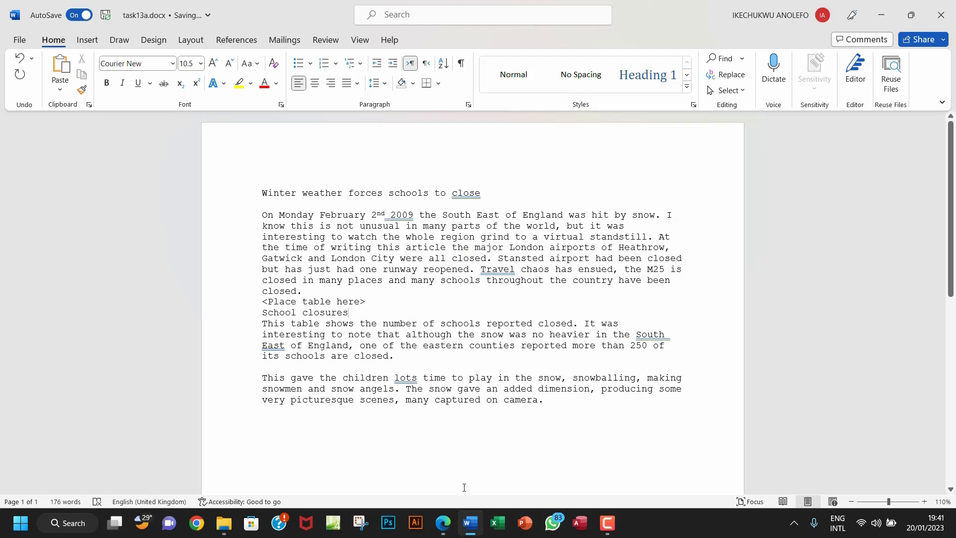
# Step: Compare the placement of the 'School closures' subheading in Word with the Task 13b instruction in the Edge PDF
pyautogui.click(441, 521)
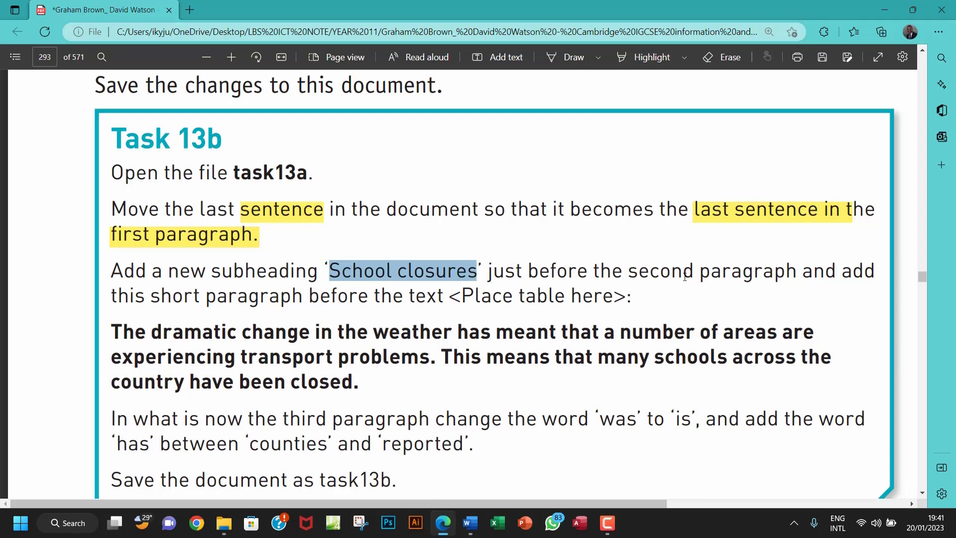
pyautogui.click(470, 522)
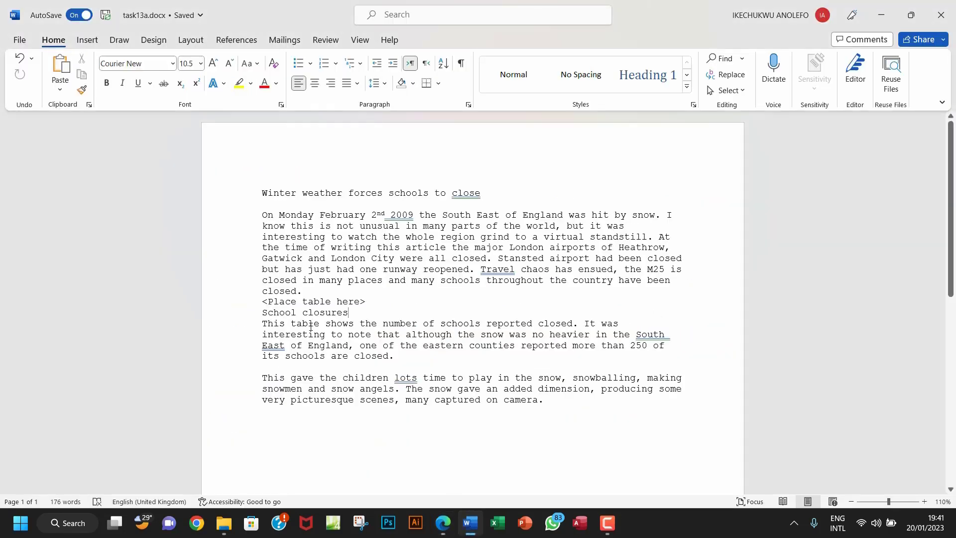
pyautogui.moveTo(293, 324); pyautogui.dragTo(377, 334)
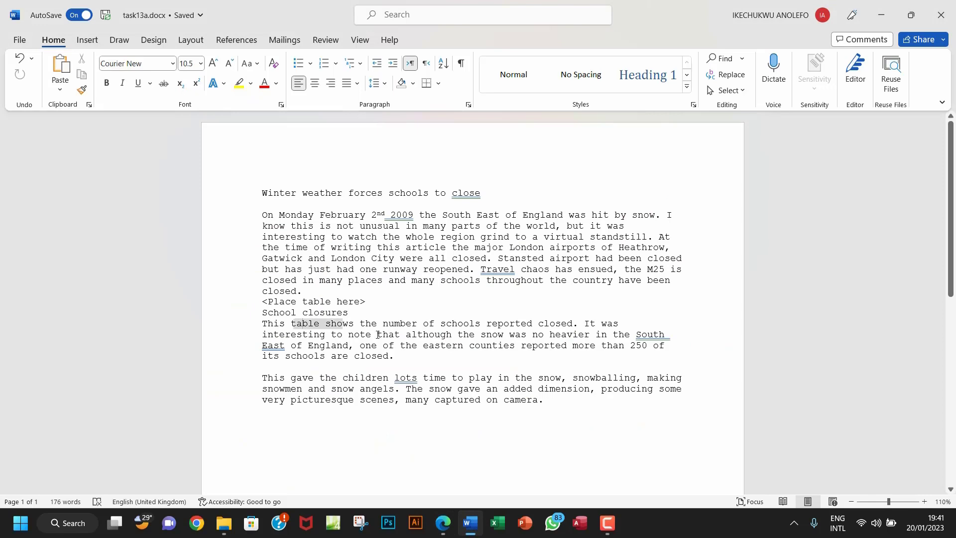
pyautogui.click(326, 312)
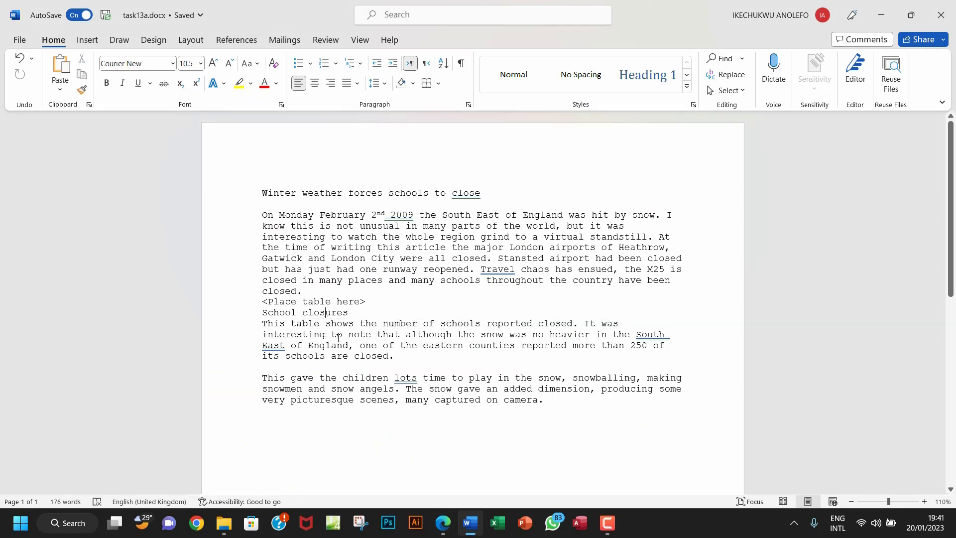
pyautogui.click(366, 302)
# Step: Switch to the Edge PDF and copy the bold Task 13b paragraph, from 'The dramatic change in the weather' to 'have been closed.'
pyautogui.hotkey('alt', 'Tab')
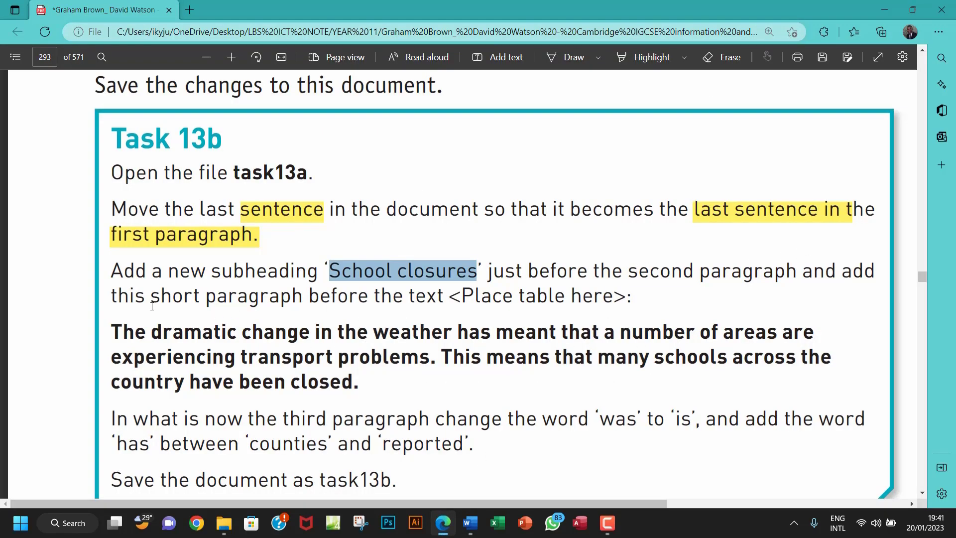
pyautogui.moveTo(228, 301); pyautogui.dragTo(371, 303)
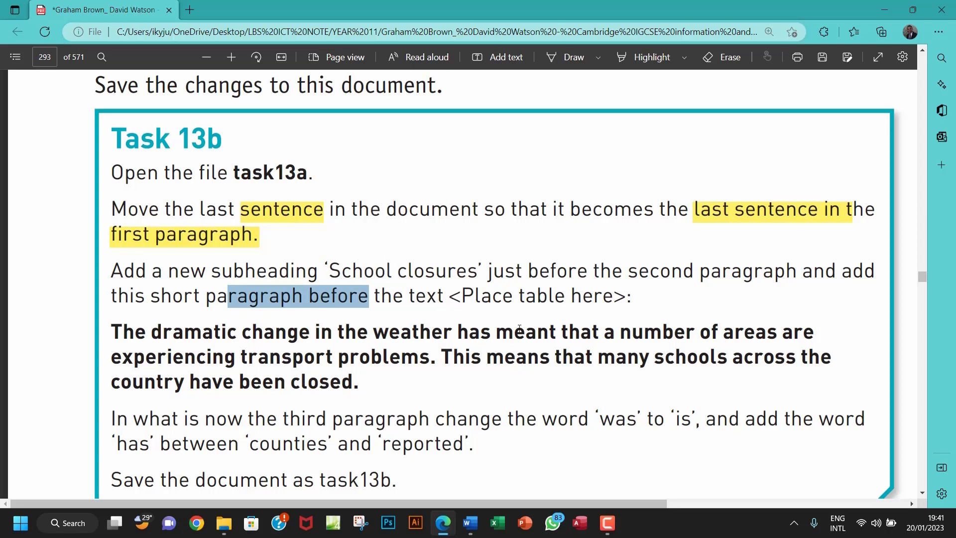
pyautogui.moveTo(121, 334); pyautogui.dragTo(363, 385)
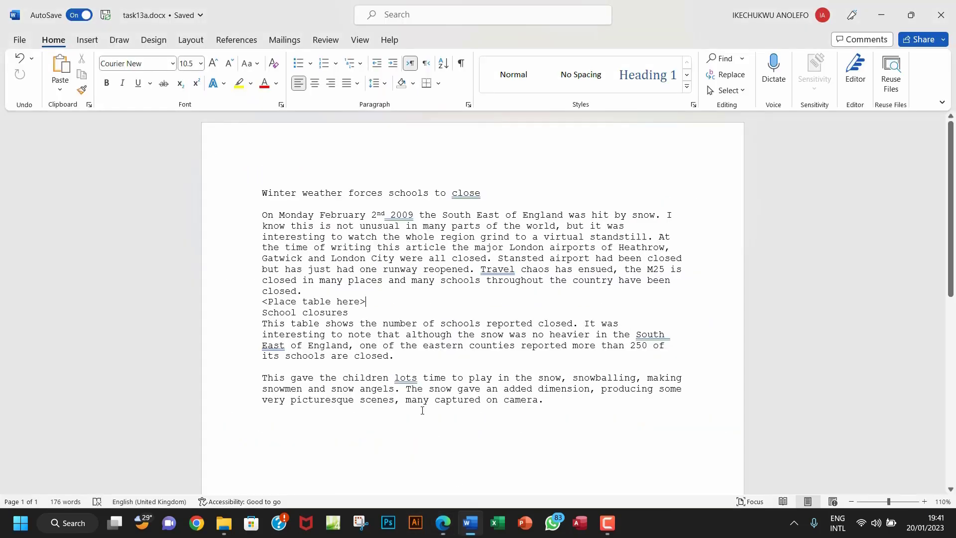
# Step: In Word, paste the copied paragraph as text only before '<Place table here>', with a blank line above and below it
pyautogui.click(469, 523)
pyautogui.click(308, 292)
pyautogui.press('Return')
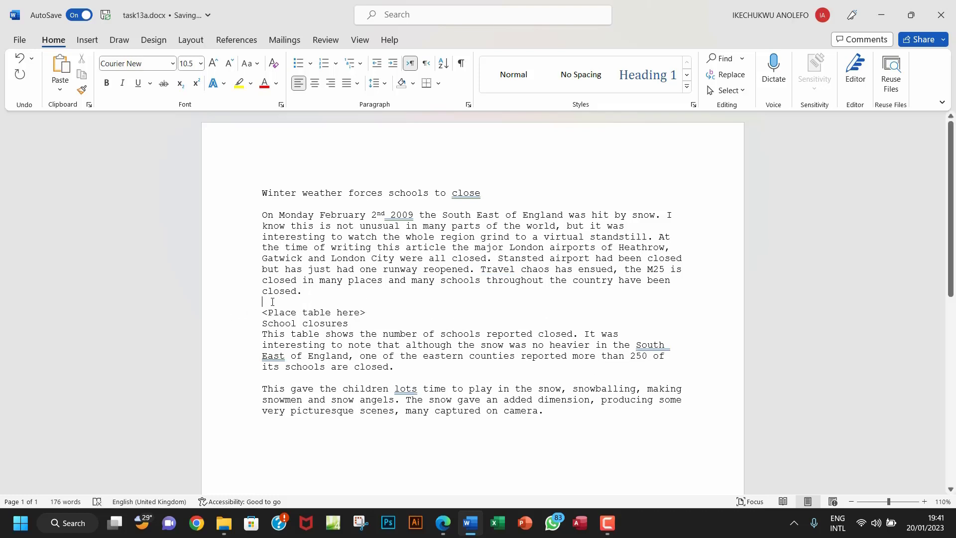
pyautogui.rightClick(249, 311)
pyautogui.click(342, 124)
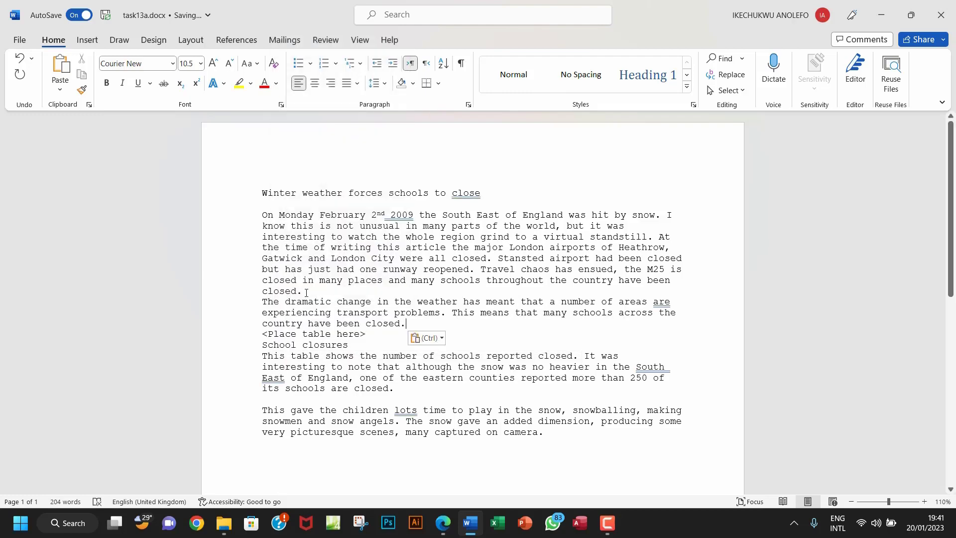
pyautogui.press('Return')
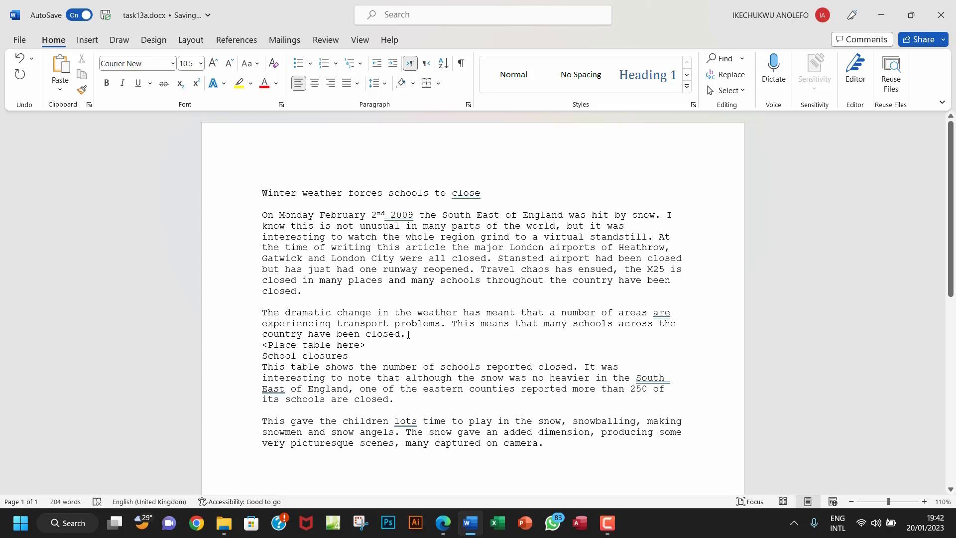
pyautogui.press('Return')
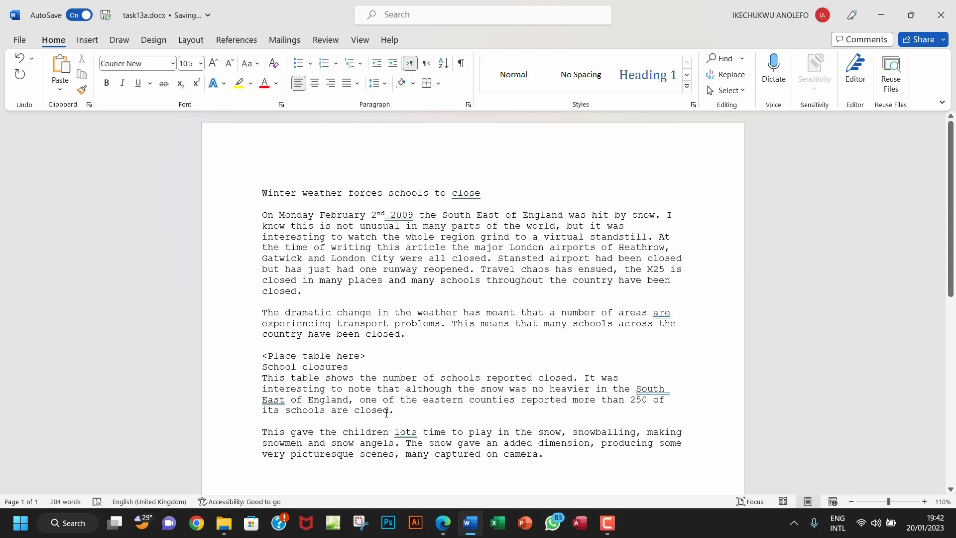
# Step: Switch to the Edge PDF and highlight the Task 13b instruction 'this short paragraph before the text <Place table here>'
pyautogui.click(442, 523)
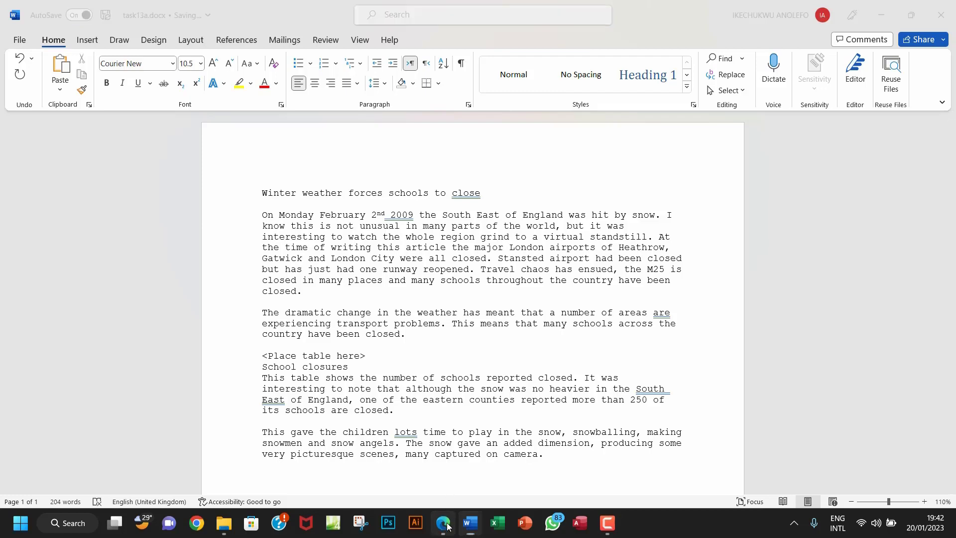
pyautogui.click(165, 292)
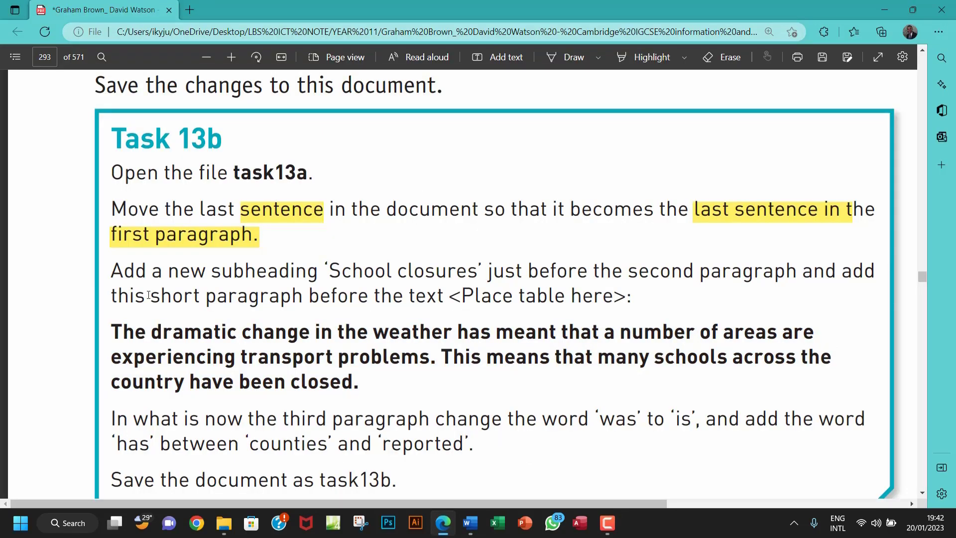
pyautogui.moveTo(111, 296); pyautogui.dragTo(626, 299)
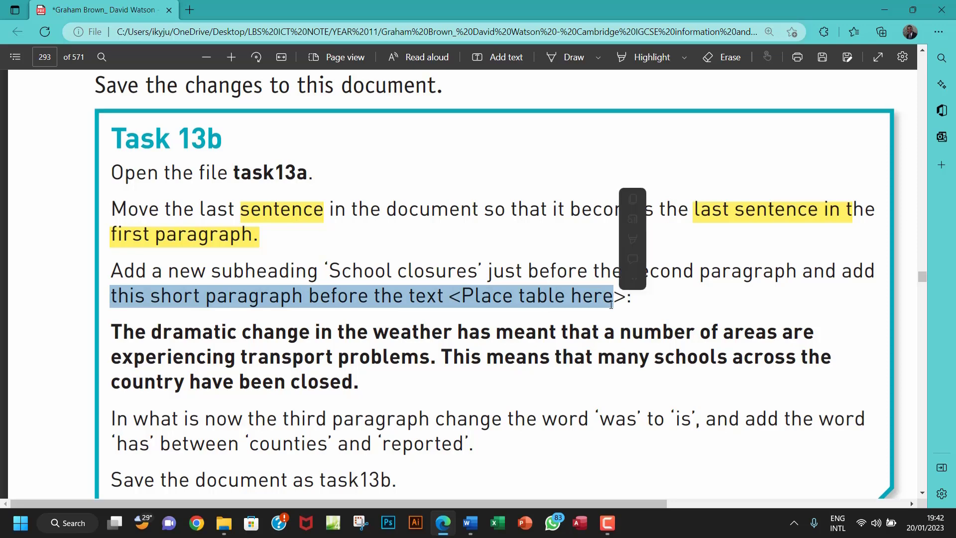
pyautogui.click(645, 57)
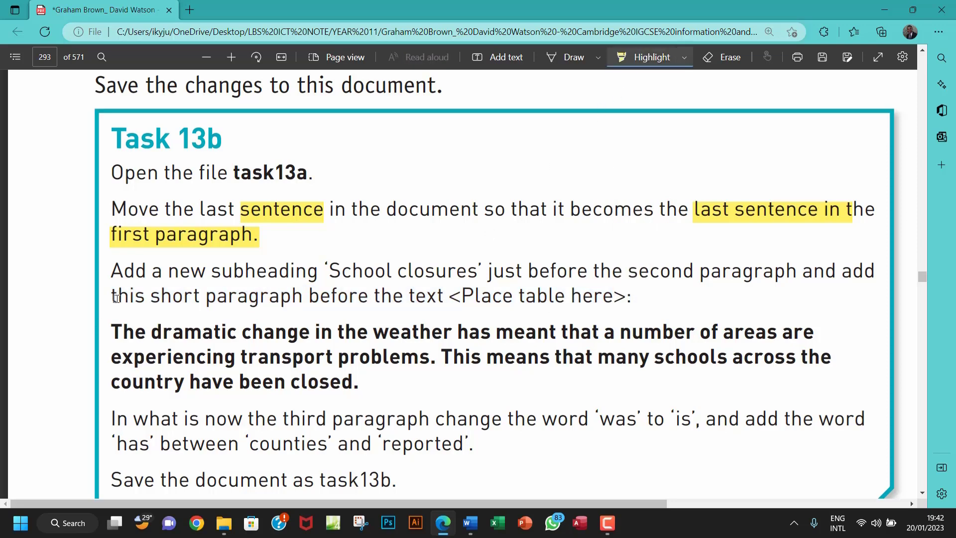
pyautogui.moveTo(117, 298); pyautogui.dragTo(624, 297)
pyautogui.scroll(-3, 323, 428)
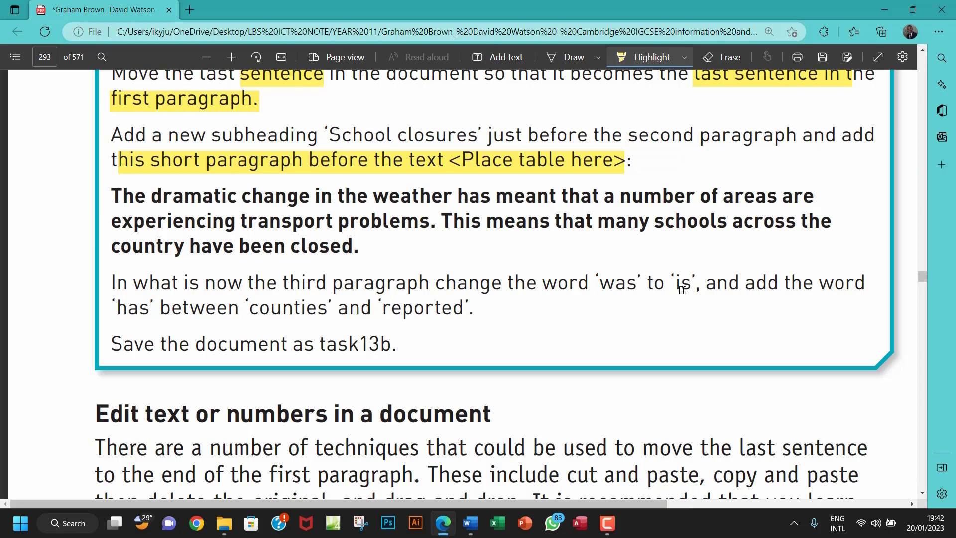
# Step: Switch to Word and change 'was' to 'is' in 'It was interesting' in the paragraph below 'School closures'
pyautogui.click(469, 523)
pyautogui.moveTo(338, 388); pyautogui.dragTo(395, 400)
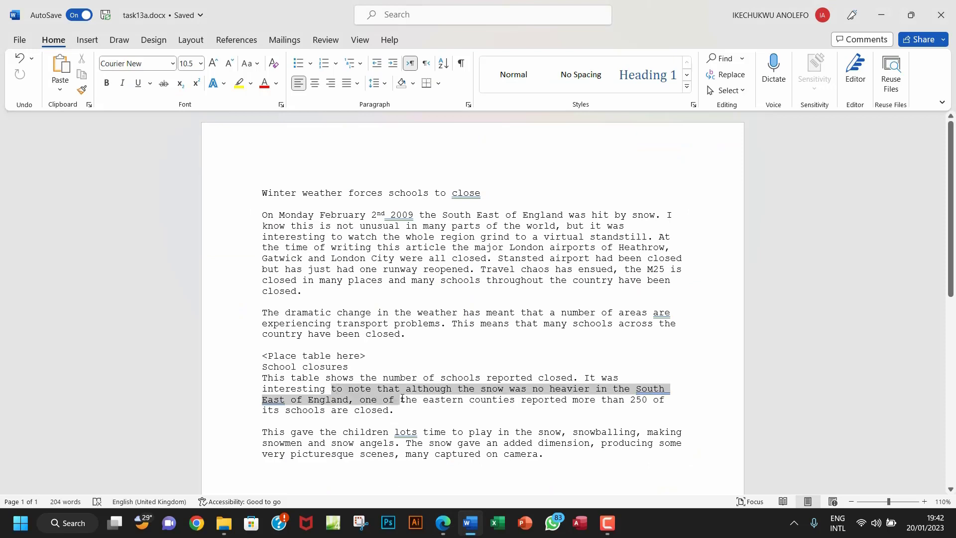
pyautogui.click(366, 410)
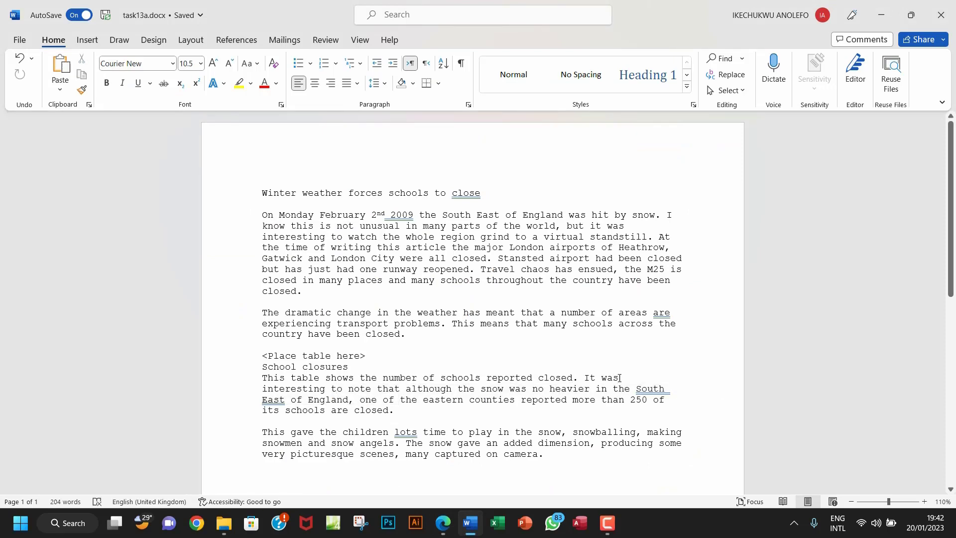
pyautogui.moveTo(618, 379); pyautogui.dragTo(603, 379)
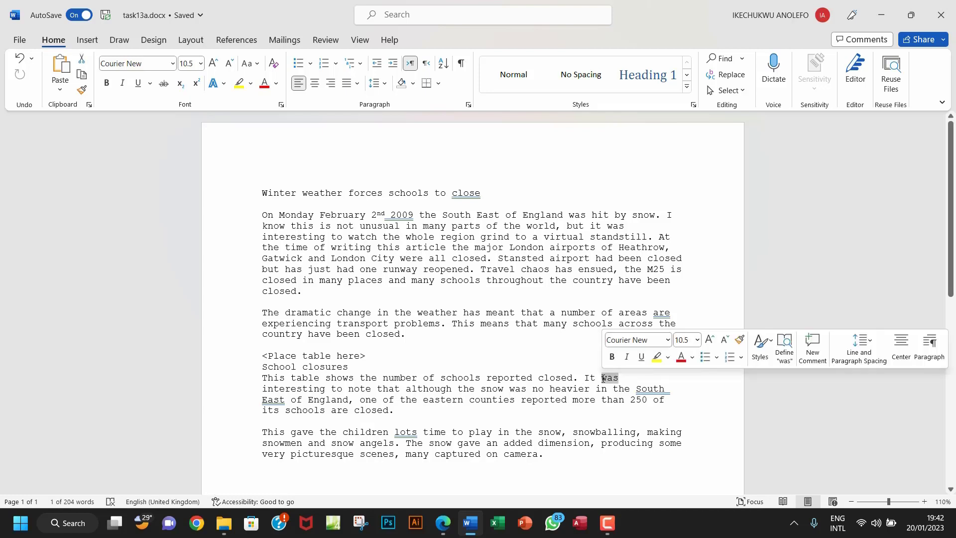
pyautogui.write('is interesting')
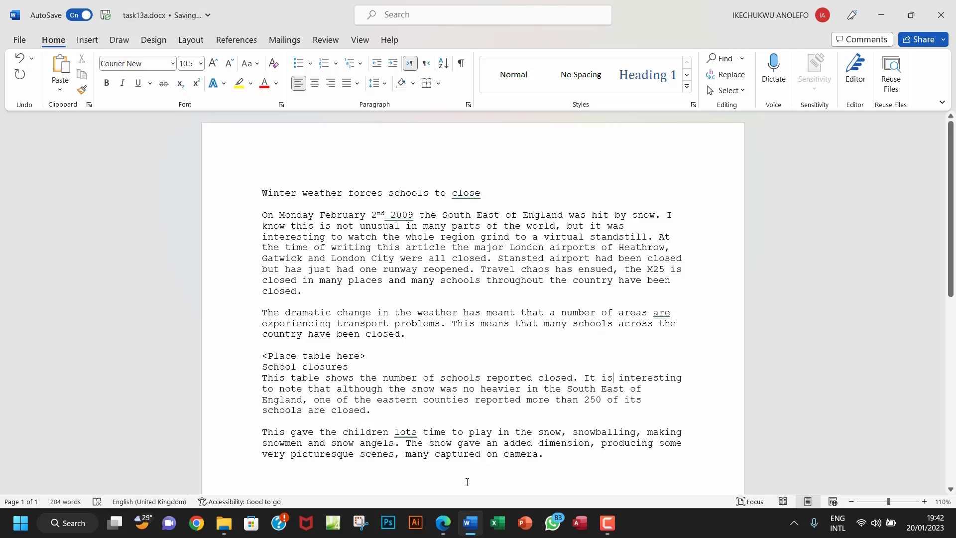
# Step: Check the remaining Task 13b instructions in the Edge PDF, and search the Word document for 'counties'
pyautogui.click(442, 522)
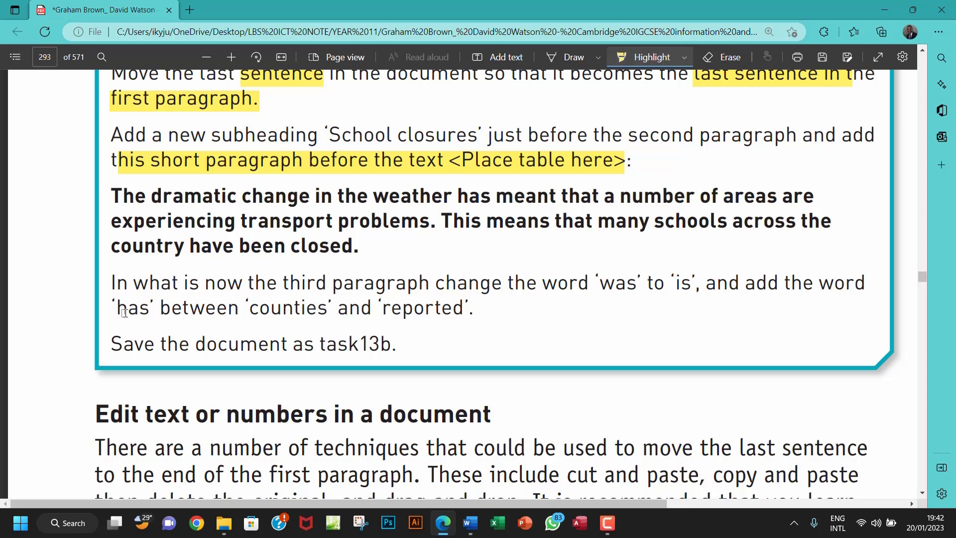
pyautogui.click(470, 523)
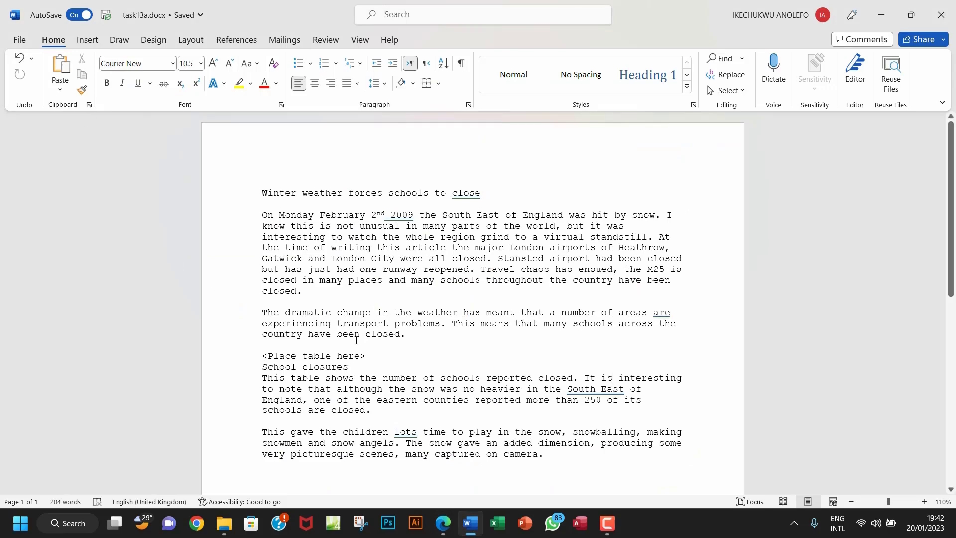
pyautogui.hotkey('ctrl', 'f')
pyautogui.write('cont')
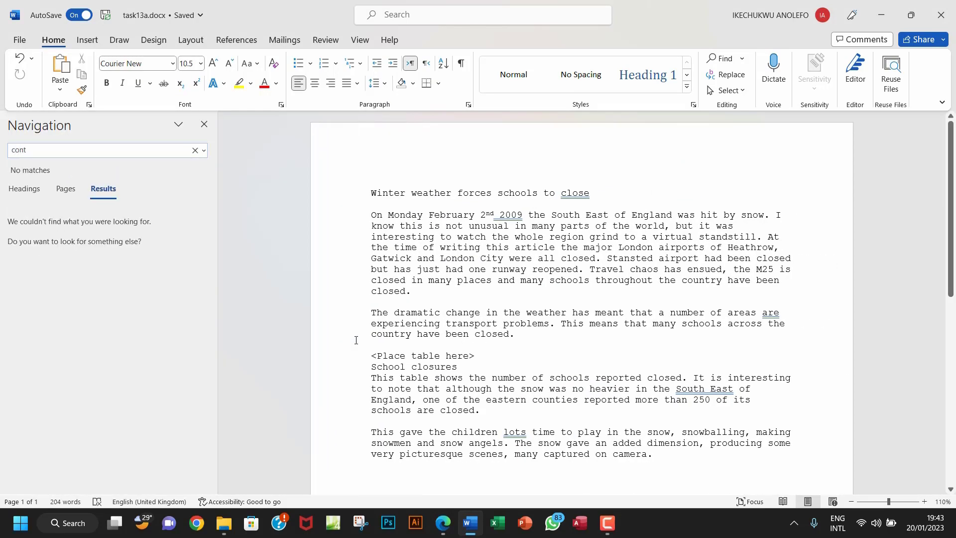
pyautogui.press('BackSpace')
pyautogui.press('BackSpace')
pyautogui.write('ut')
pyautogui.press('BackSpace')
pyautogui.write('nties')
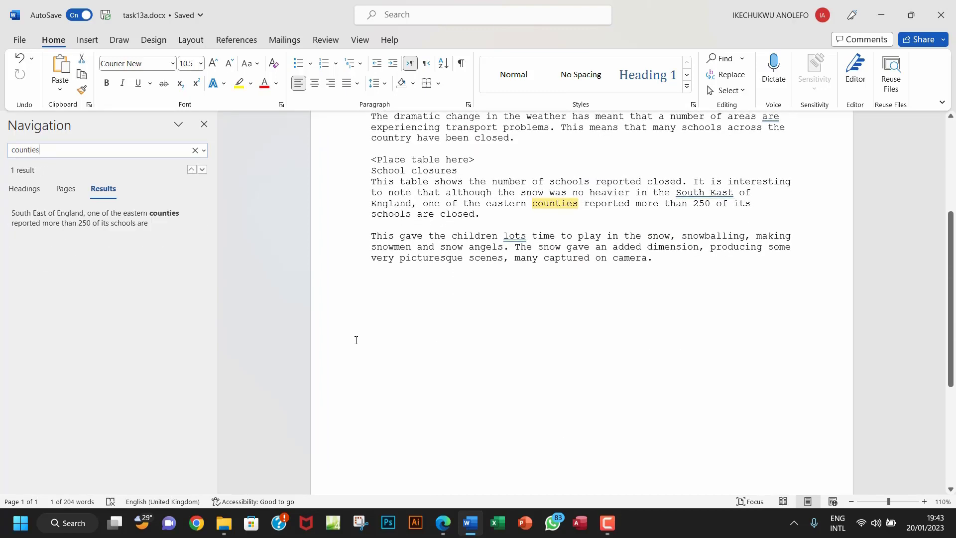
# Step: Add the word 'has' between 'counties' and 'reported' in the paragraph below 'School closures', checking the instruction in the Edge PDF
pyautogui.click(583, 203)
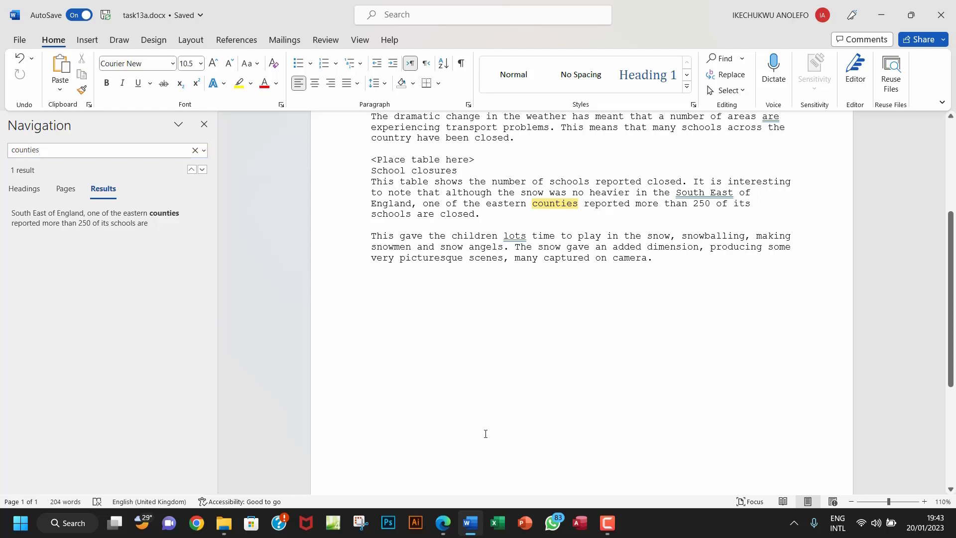
pyautogui.click(445, 527)
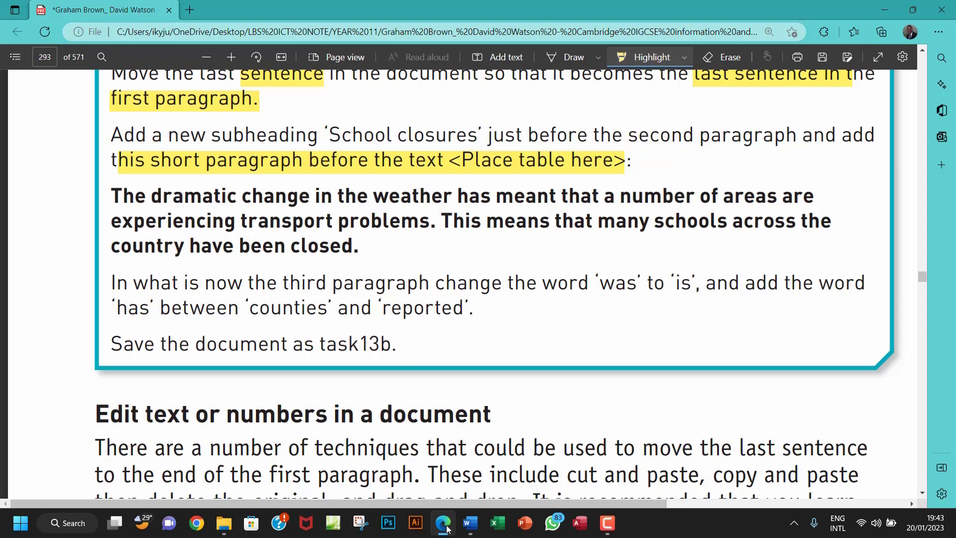
pyautogui.click(445, 526)
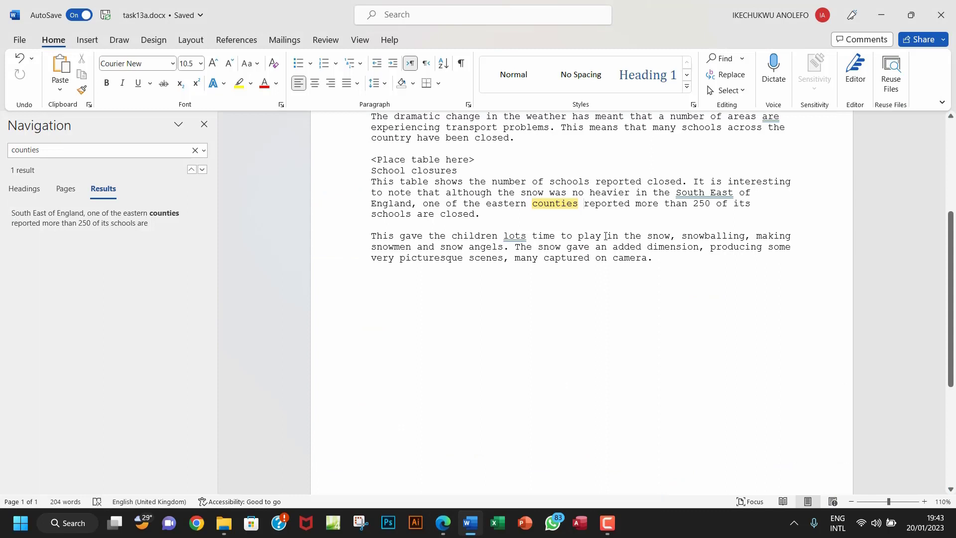
pyautogui.click(584, 204)
pyautogui.write('has')
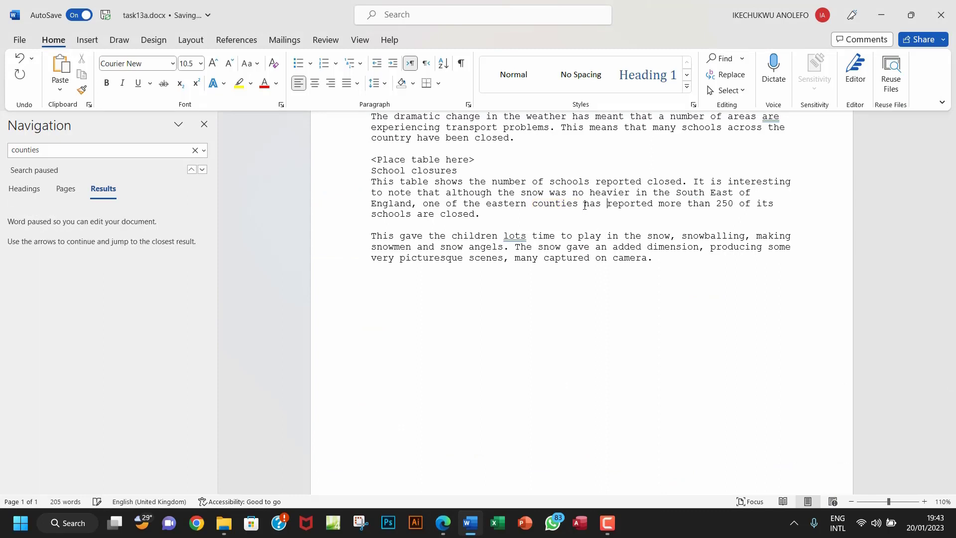
pyautogui.press('BackSpace')
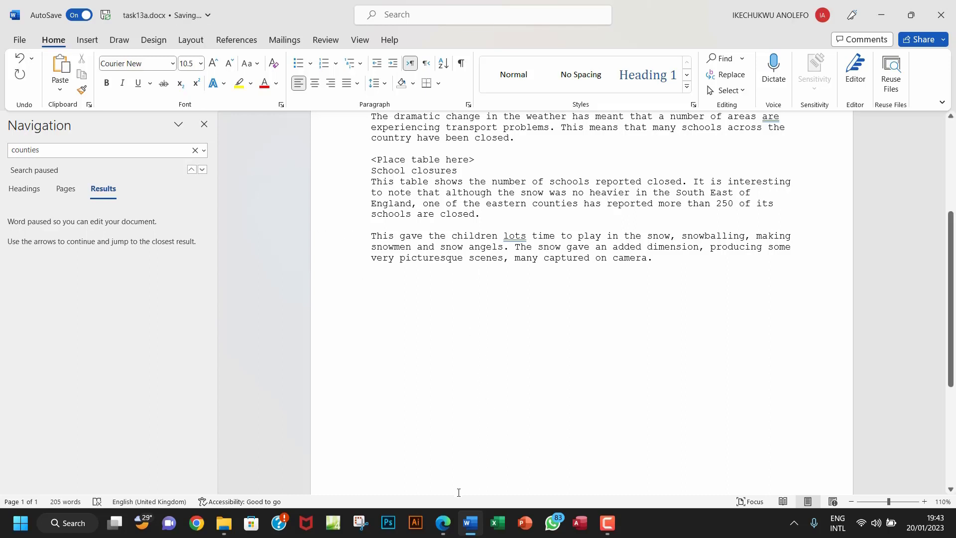
# Step: Check the Task 13b save instruction in the Edge PDF, return to Word and close the Navigation pane
pyautogui.click(442, 522)
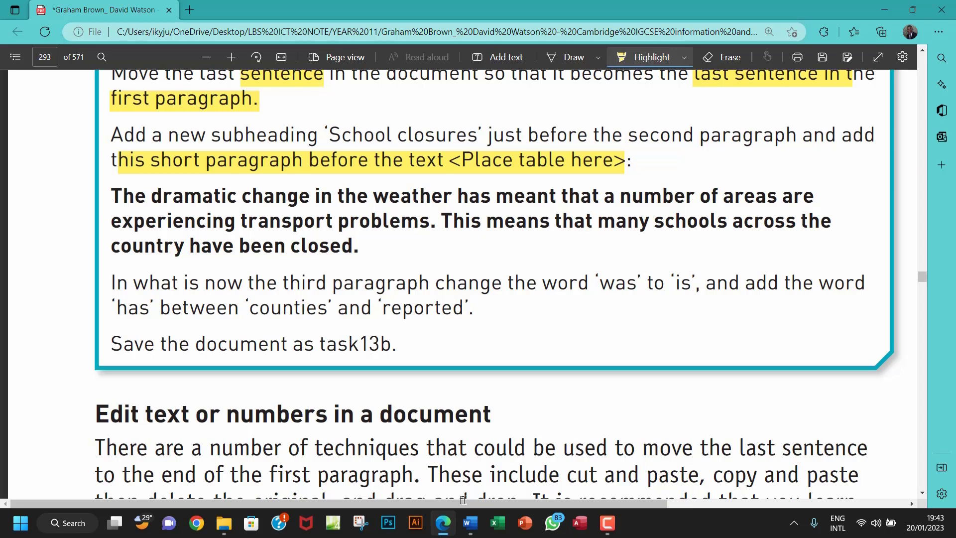
pyautogui.click(470, 523)
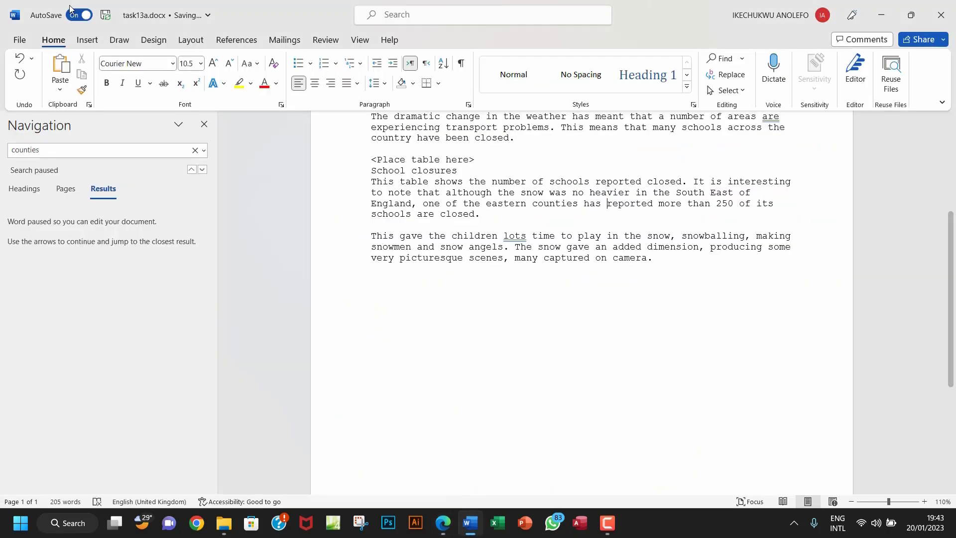
pyautogui.click(20, 40)
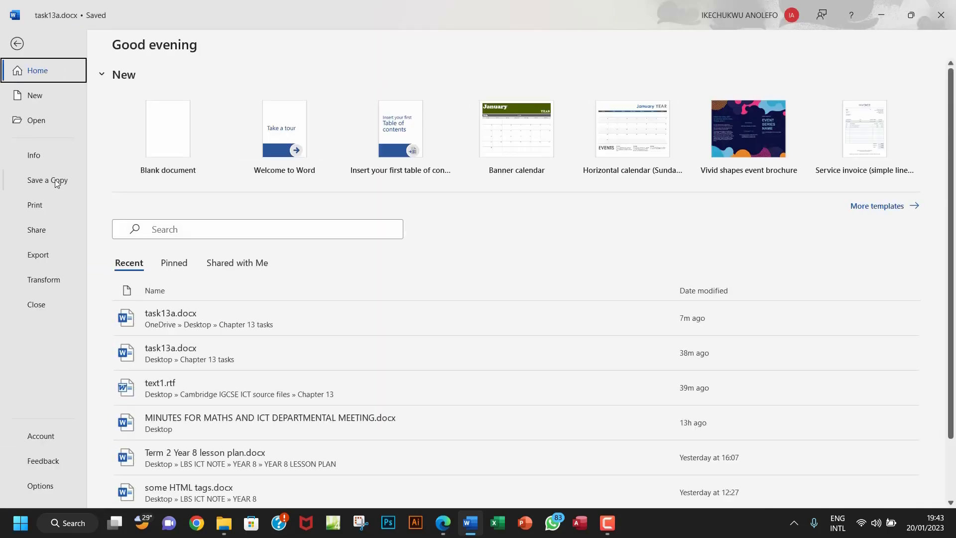
pyautogui.click(16, 43)
pyautogui.click(204, 124)
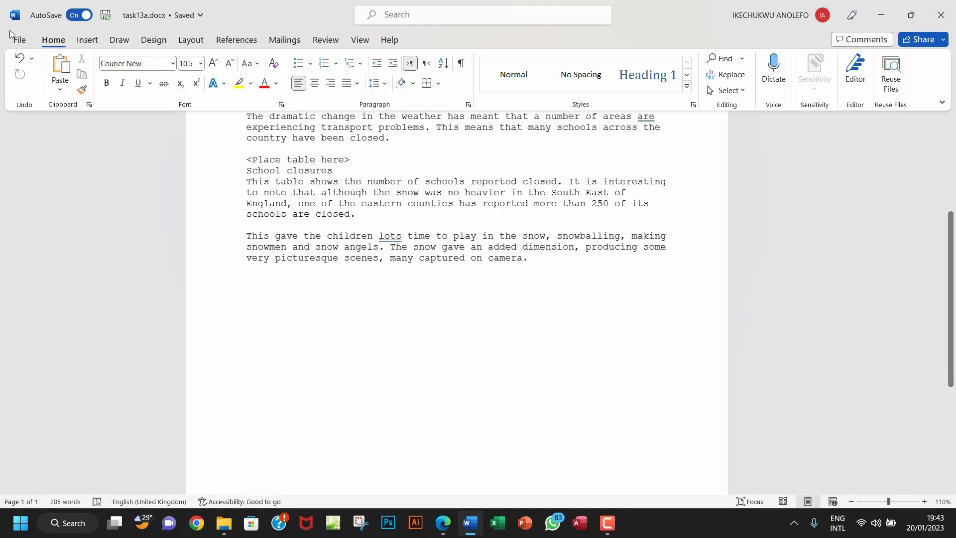
# Step: Browse for a location to save a copy of the document, dismissing the Microsoft sign-in window and the message box
pyautogui.click(22, 43)
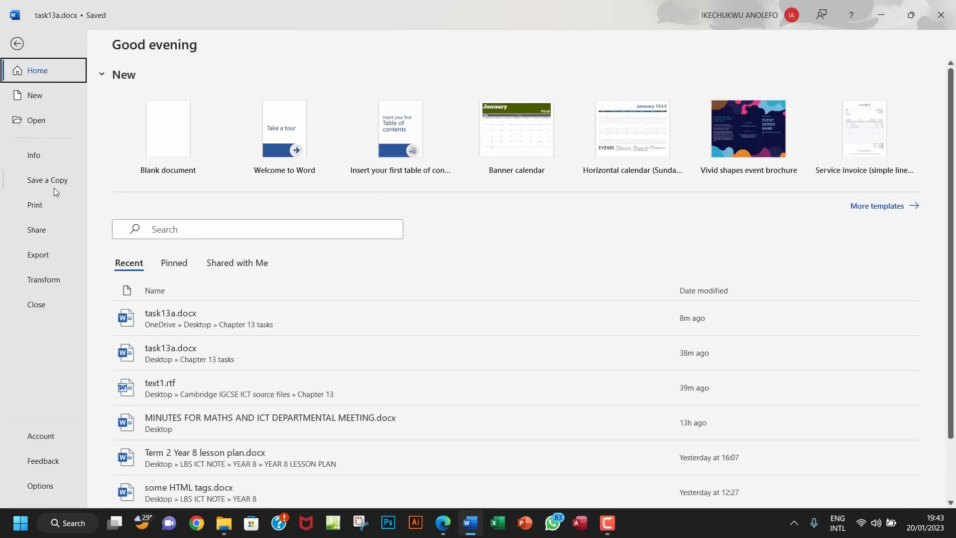
pyautogui.click(55, 181)
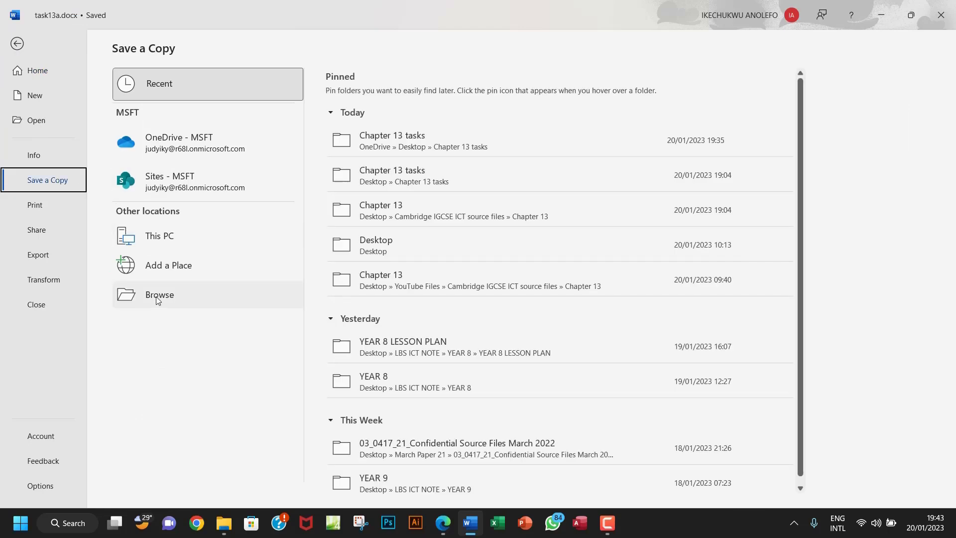
pyautogui.click(189, 294)
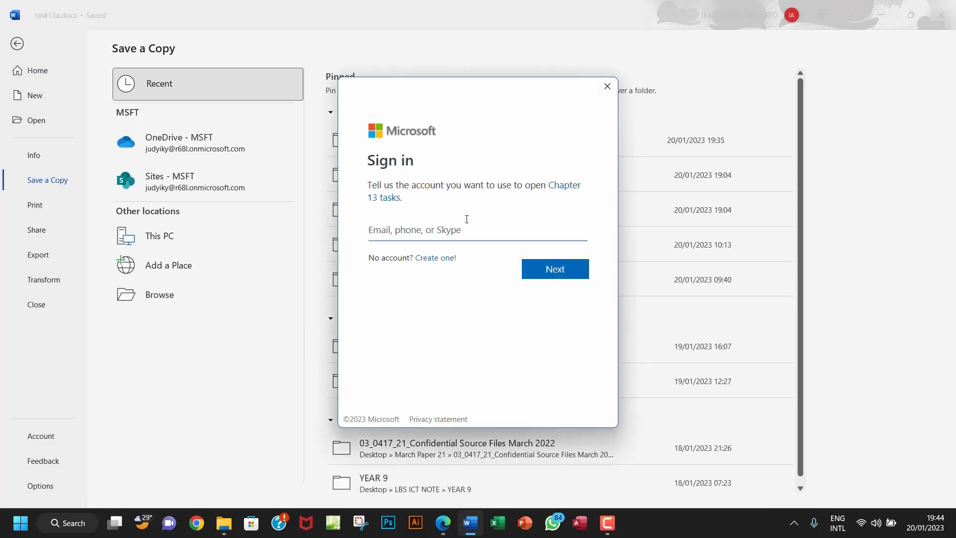
pyautogui.click(607, 92)
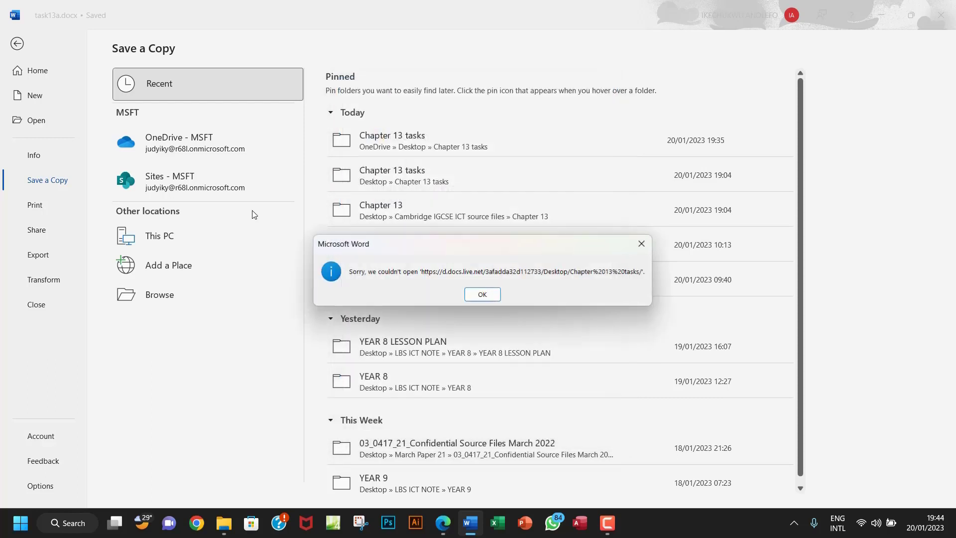
pyautogui.click(641, 248)
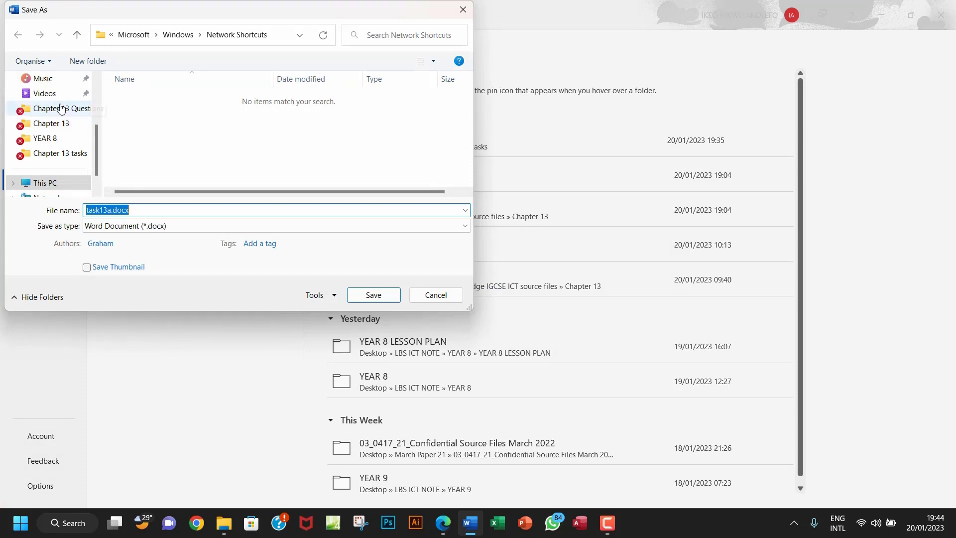
# Step: Save the copy as task13b in the 'Chapter 13 tasks' folder on the Desktop
pyautogui.scroll(3, 91, 137)
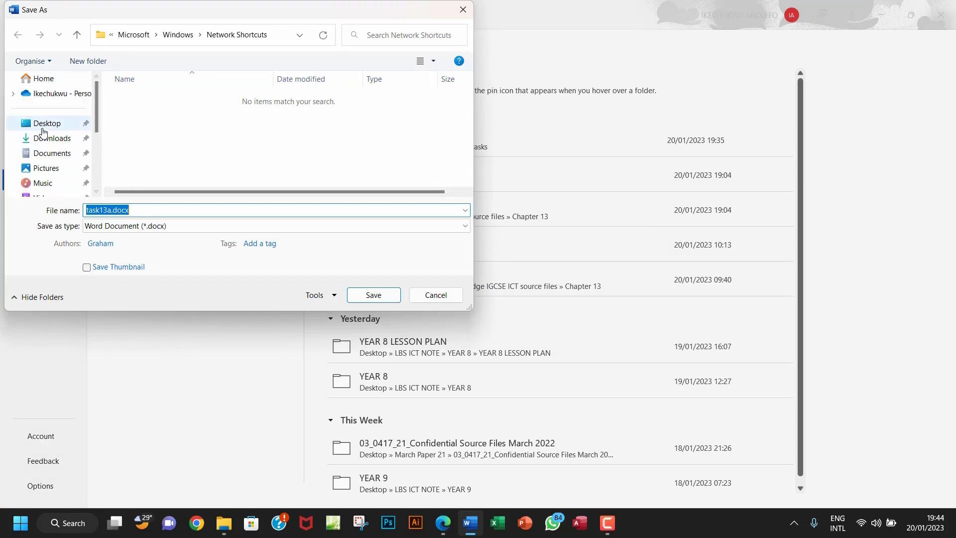
pyautogui.click(47, 123)
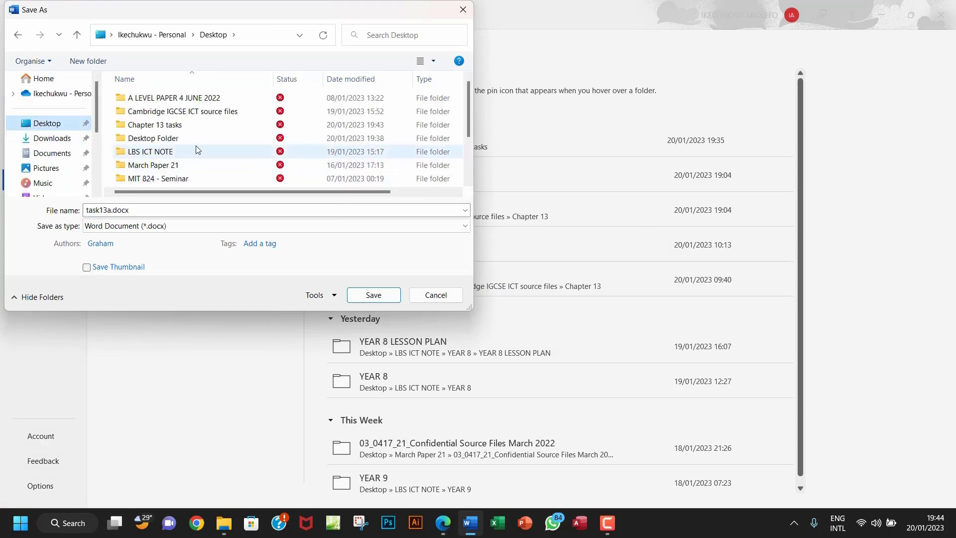
pyautogui.scroll(-1, 198, 149)
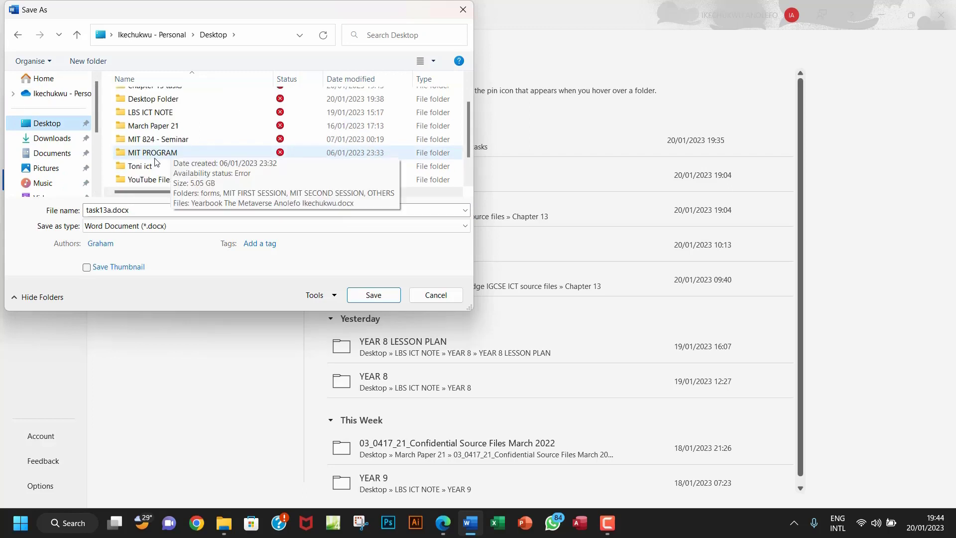
pyautogui.scroll(-1, 184, 145)
pyautogui.scroll(2, 184, 145)
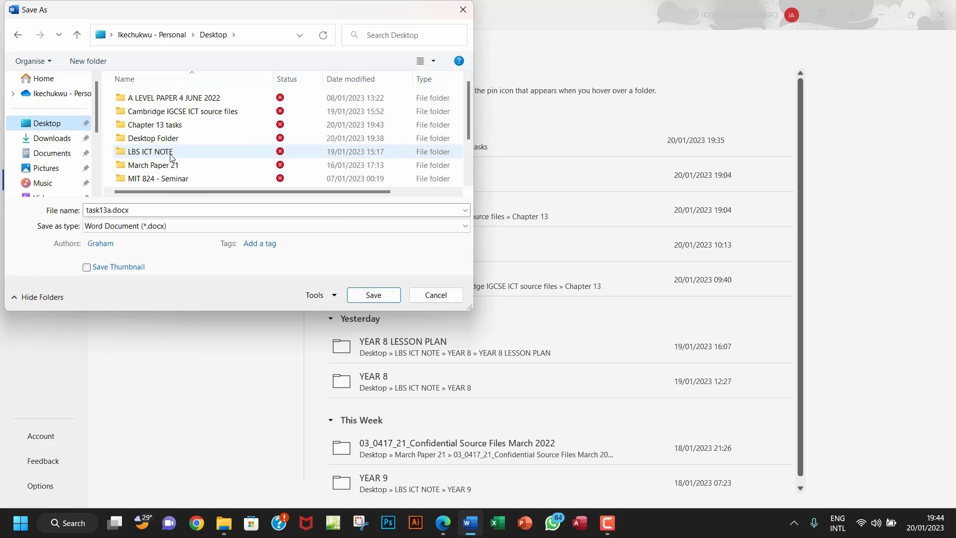
pyautogui.doubleClick(164, 125)
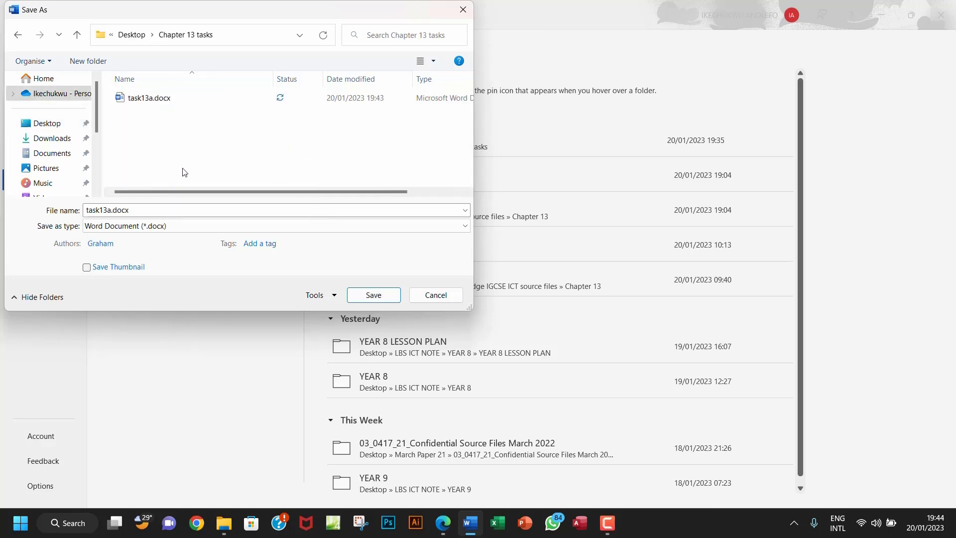
pyautogui.doubleClick(145, 209)
pyautogui.click(145, 209)
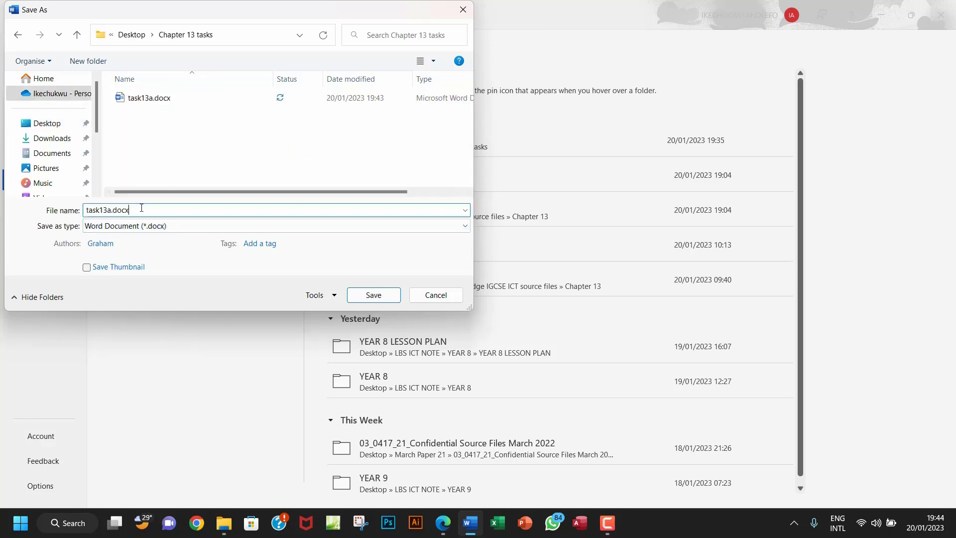
pyautogui.moveTo(145, 209); pyautogui.dragTo(108, 212)
pyautogui.write('b')
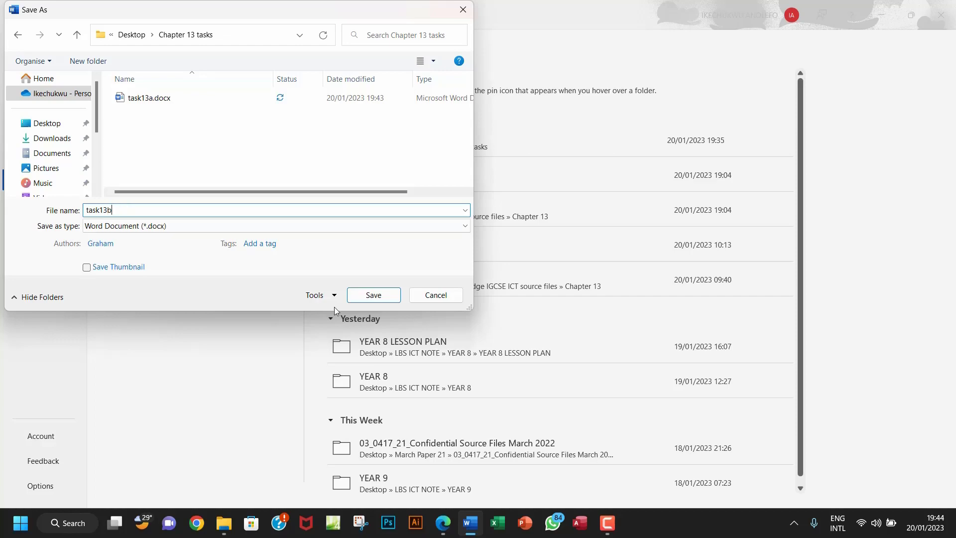
pyautogui.click(367, 297)
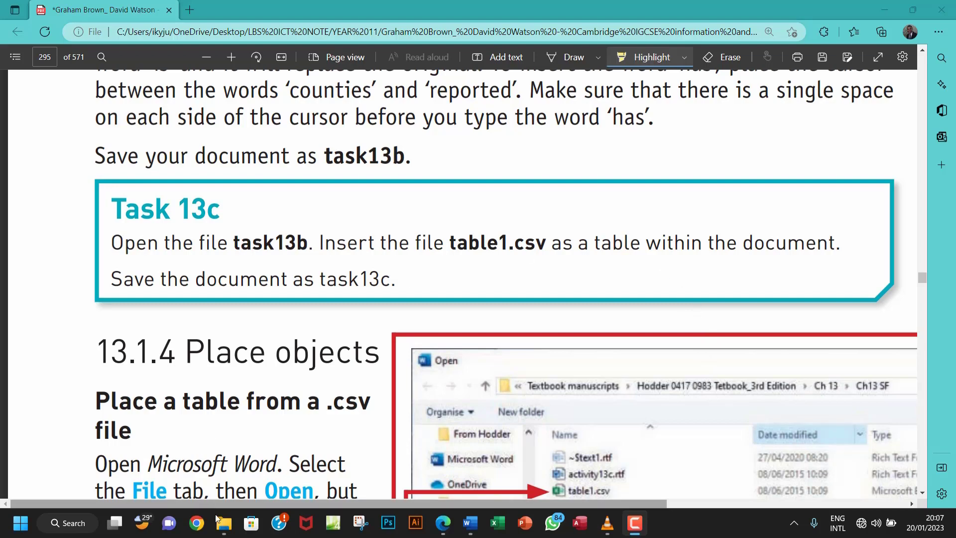
# Step: Switch to File Explorer, open task13b.docx from the 'Chapter 13 tasks' folder in Word, and select the '<Place table here>' placeholder
pyautogui.moveTo(224, 523)
pyautogui.moveTo(200, 439)
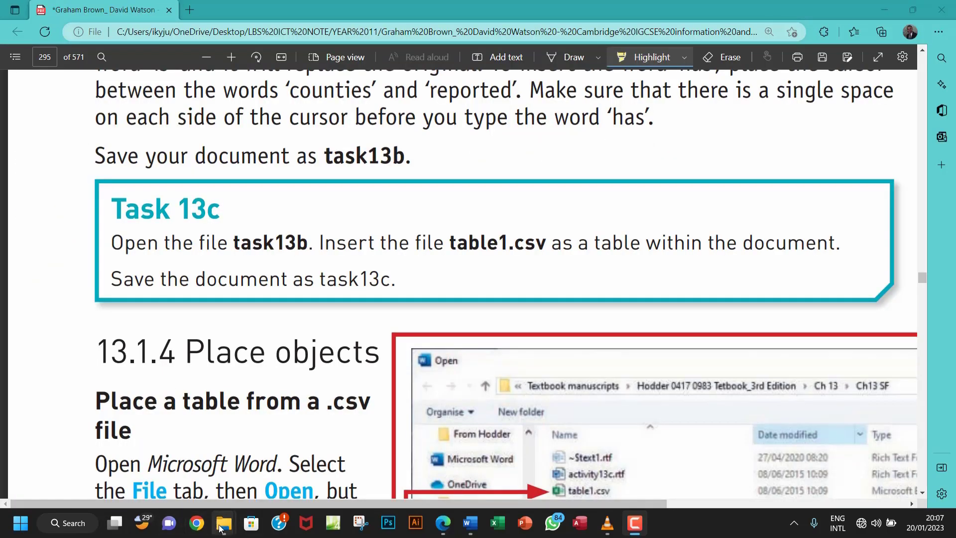
pyautogui.click(164, 448)
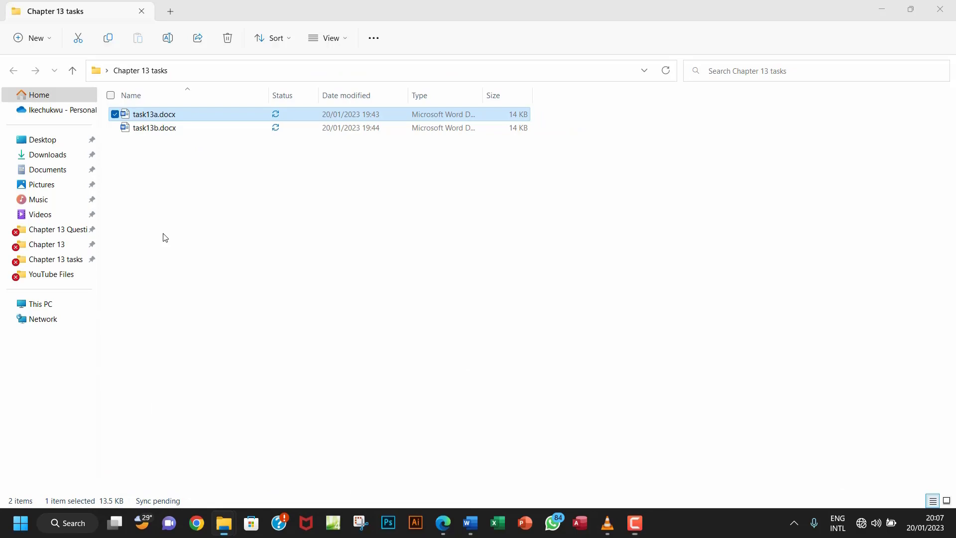
pyautogui.doubleClick(177, 129)
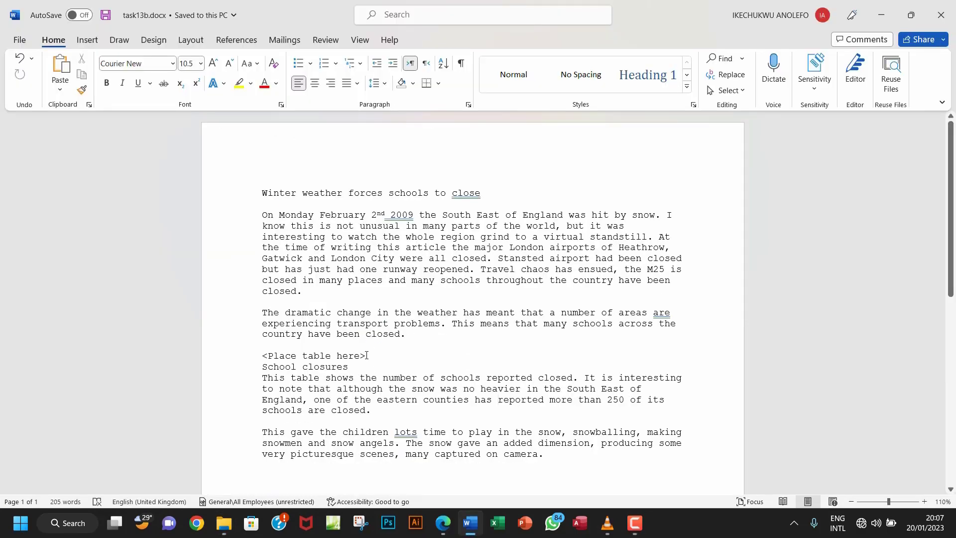
pyautogui.moveTo(369, 356); pyautogui.dragTo(262, 359)
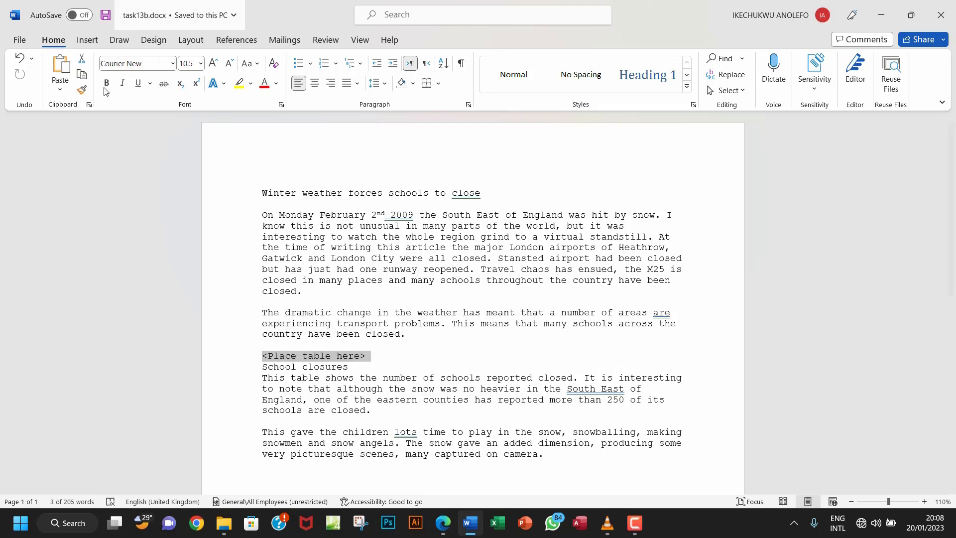
# Step: Create a blank document and open table1.csv from the 'Chapter 13' folder within 'Cambridge IGCSE ICT source files' on the Desktop
pyautogui.click(24, 43)
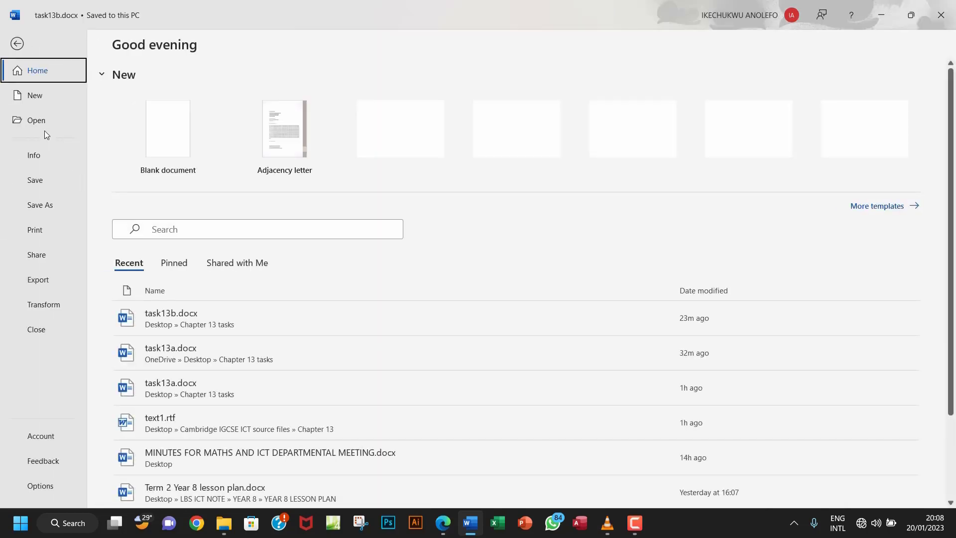
pyautogui.click(40, 98)
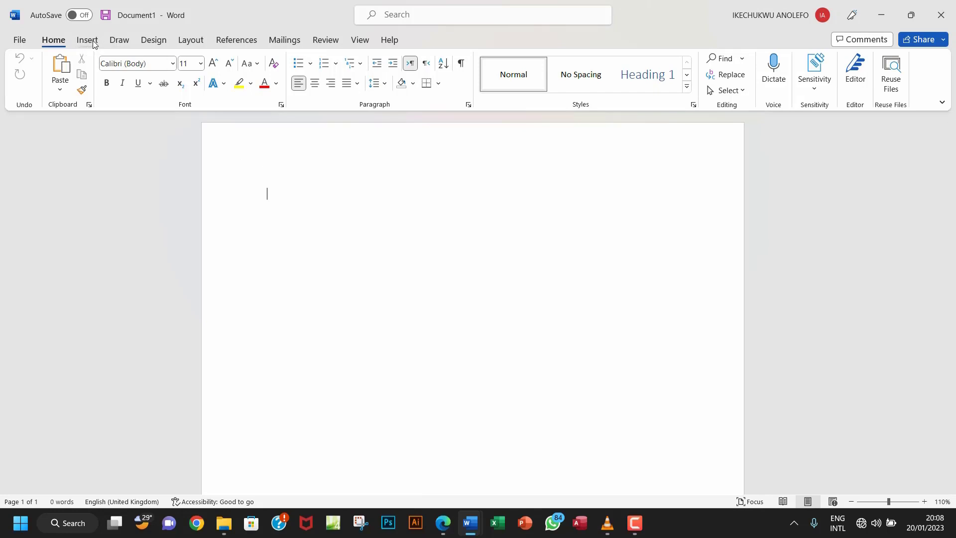
pyautogui.click(26, 39)
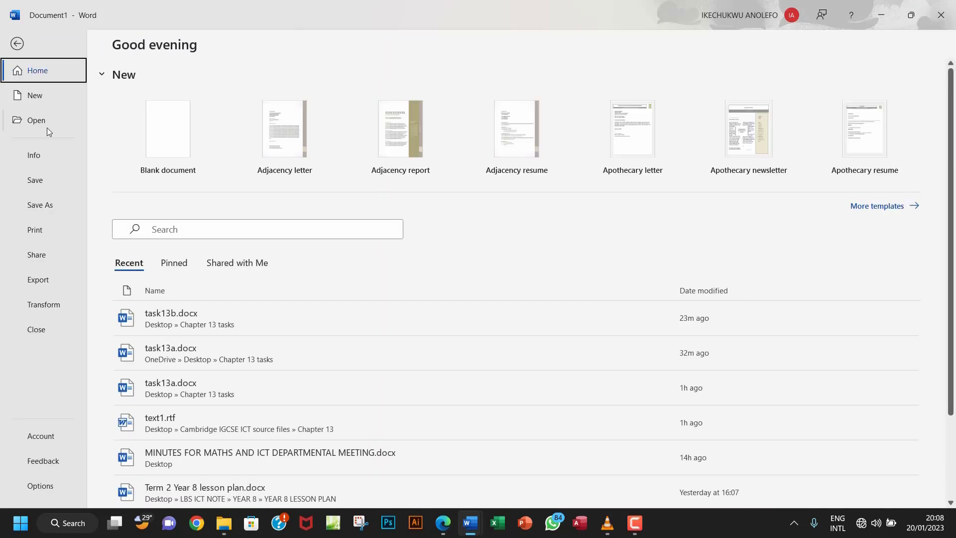
pyautogui.click(41, 115)
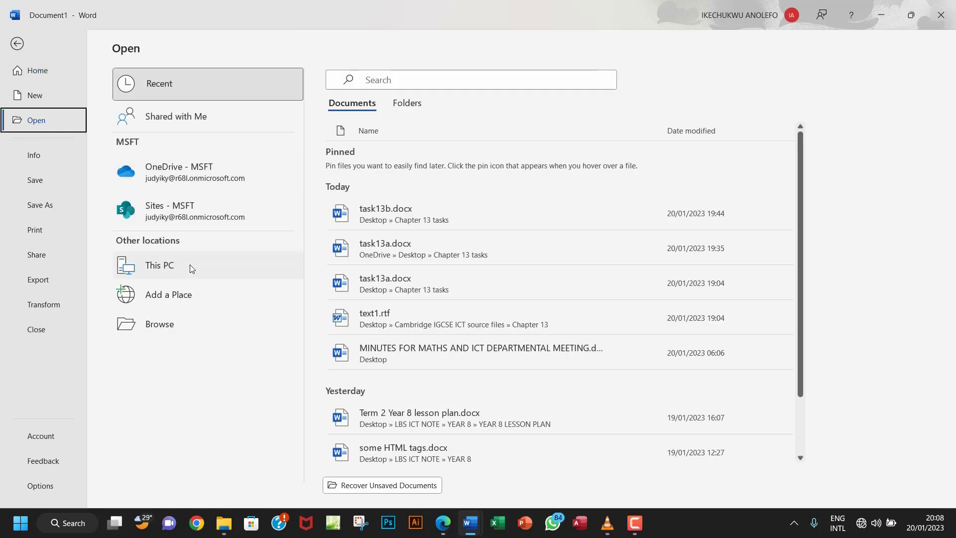
pyautogui.click(161, 328)
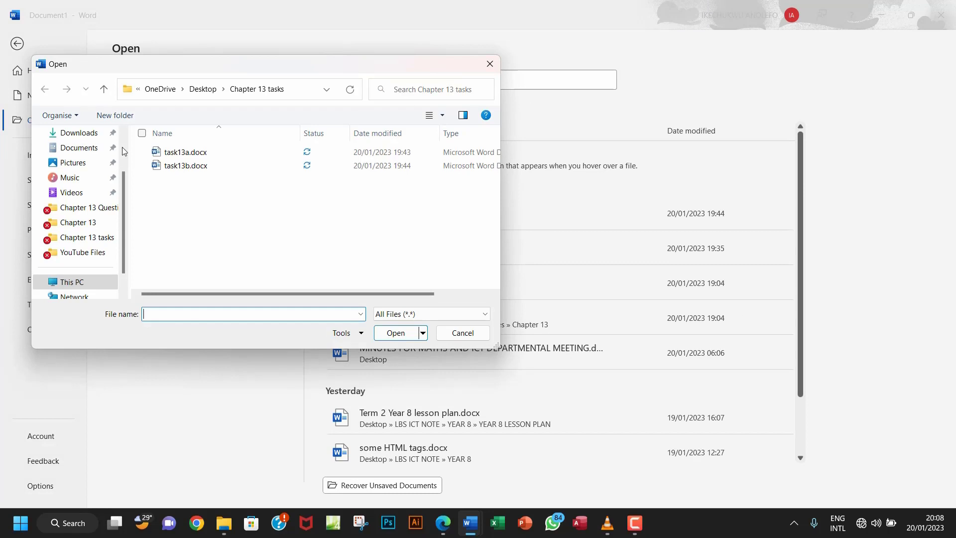
pyautogui.click(103, 89)
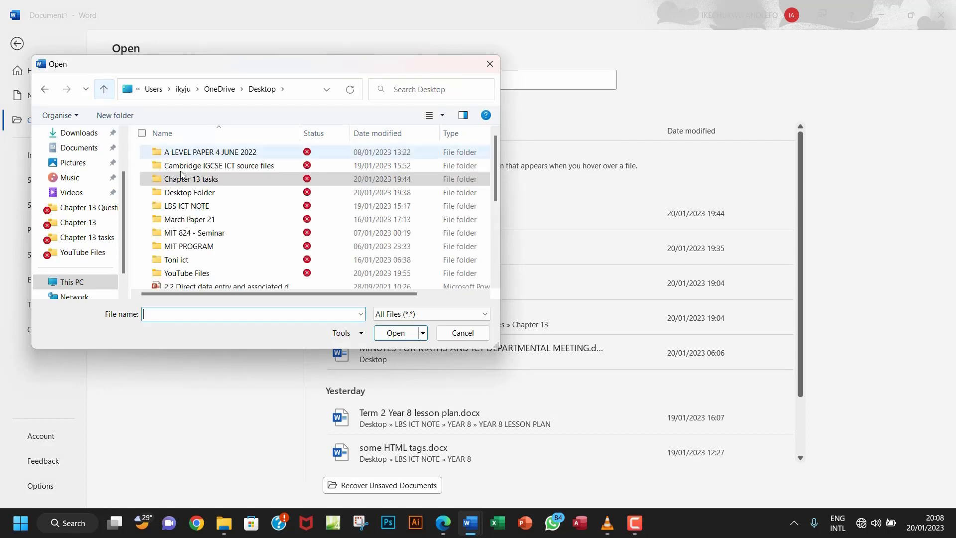
pyautogui.doubleClick(243, 165)
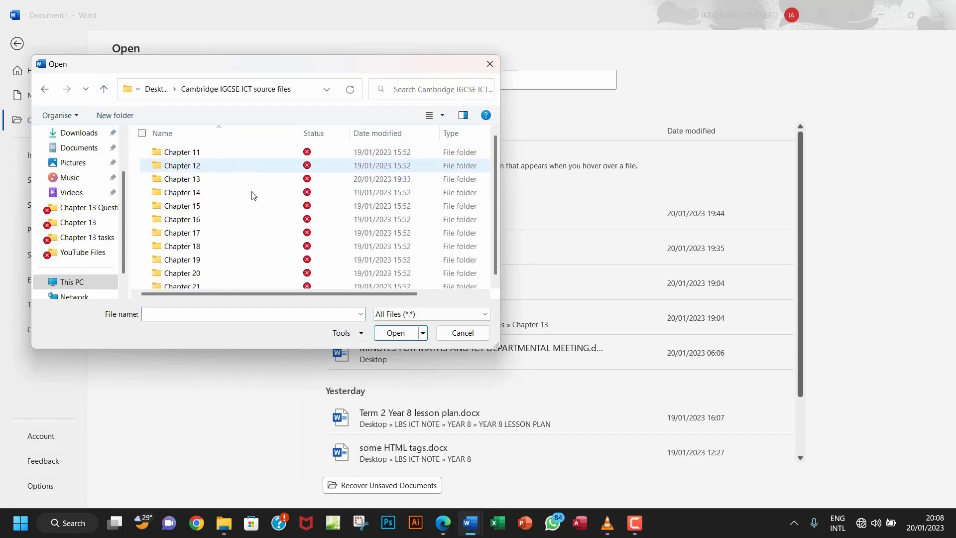
pyautogui.doubleClick(206, 179)
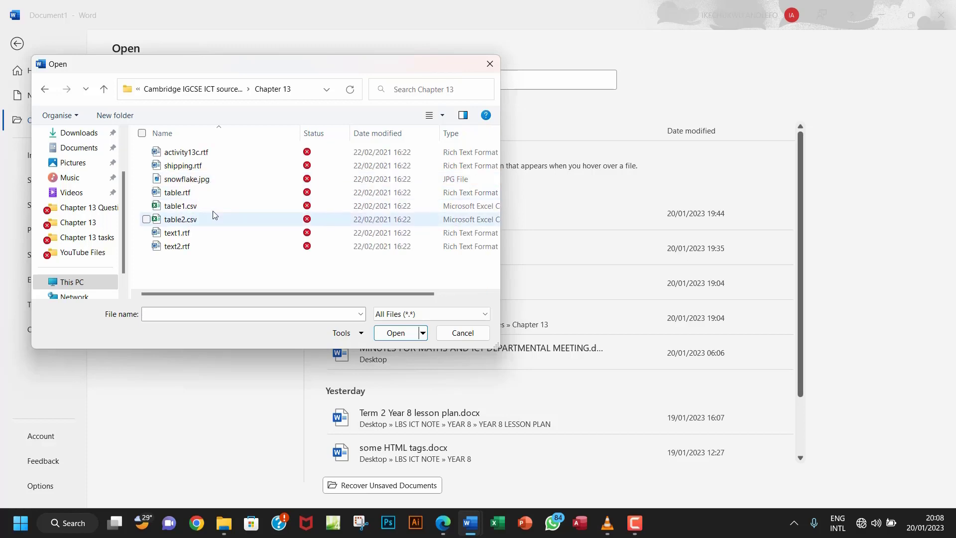
pyautogui.click(192, 210)
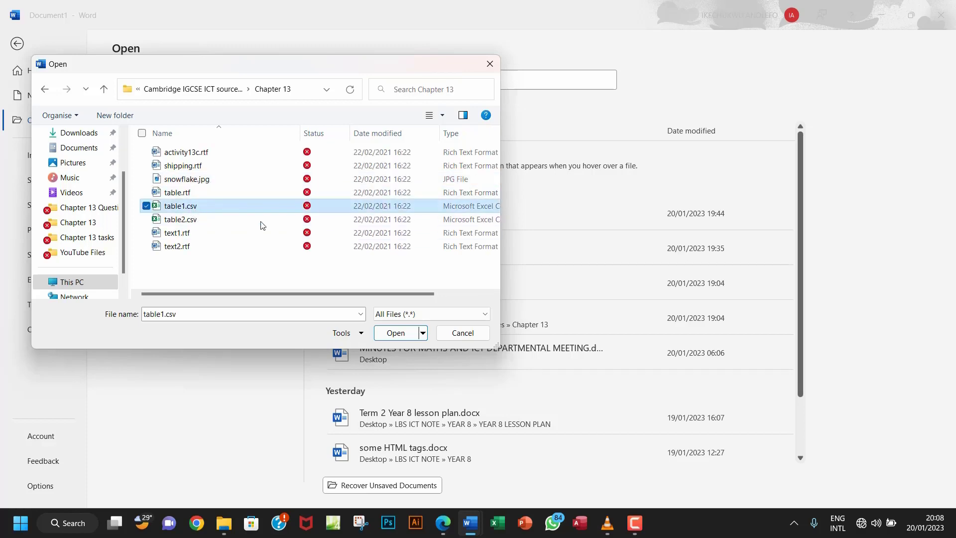
pyautogui.click(395, 340)
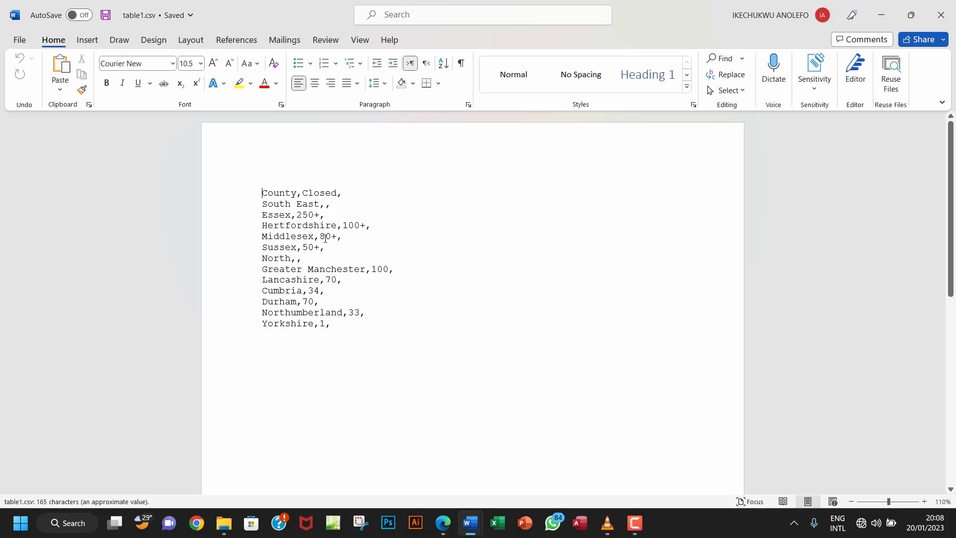
# Step: Convert all the text of table1.csv to a table, separating the text at commas with fixed column width
pyautogui.hotkey('ctrl', 'a')
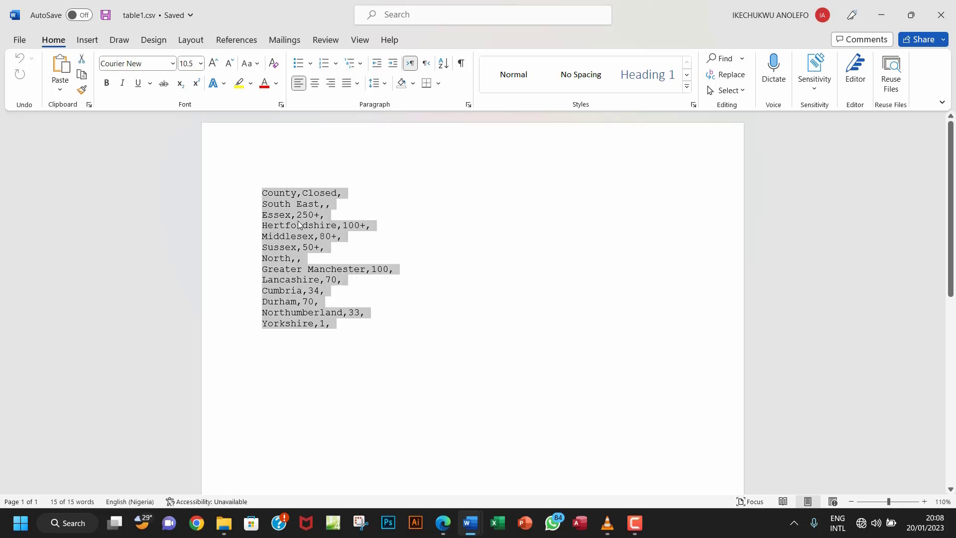
pyautogui.click(93, 44)
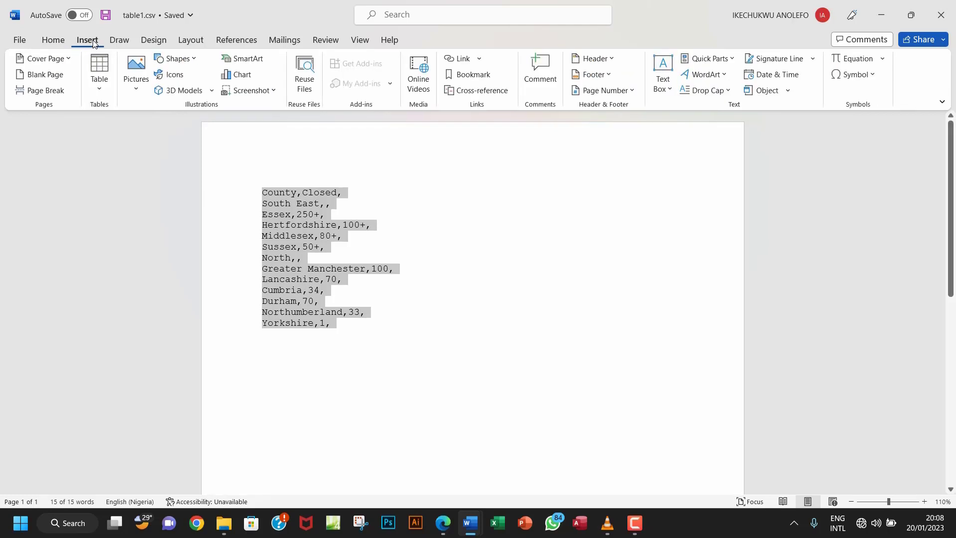
pyautogui.click(100, 90)
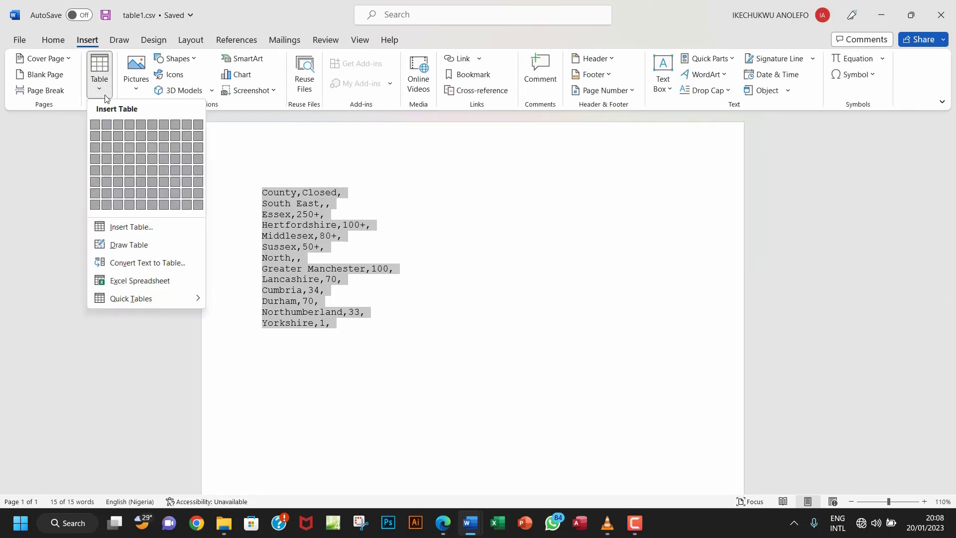
pyautogui.click(145, 263)
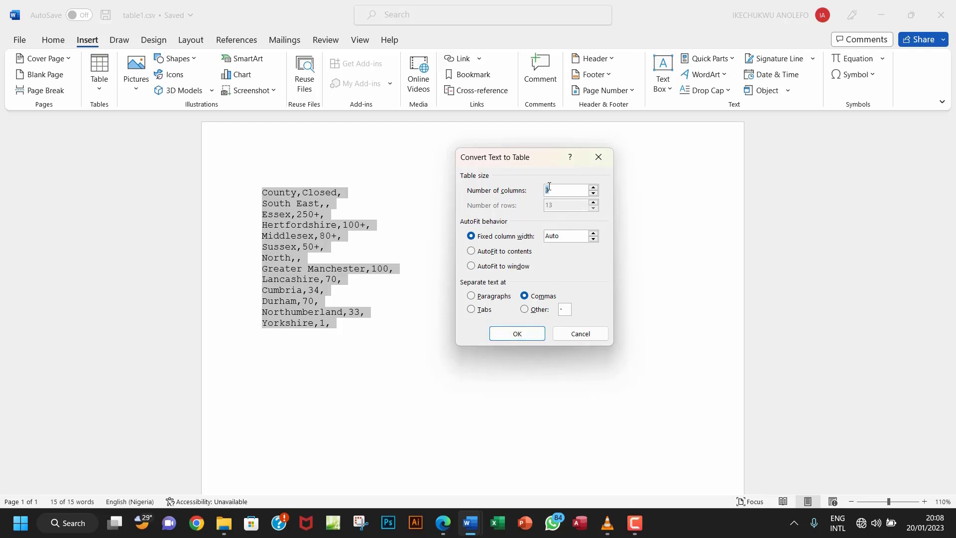
pyautogui.click(497, 333)
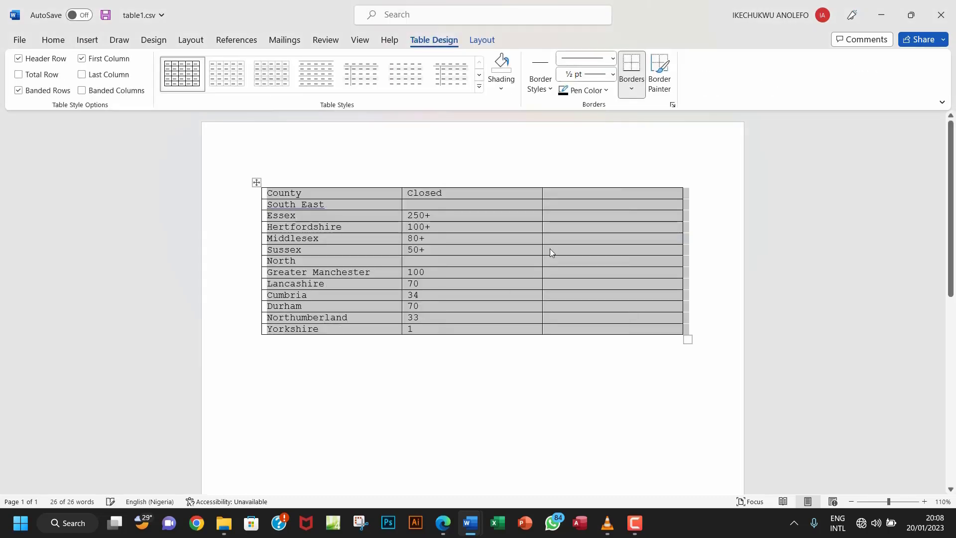
# Step: Delete the table's empty third column and narrow the County and Closed columns to fit their text more closely
pyautogui.click(584, 195)
pyautogui.click(602, 186)
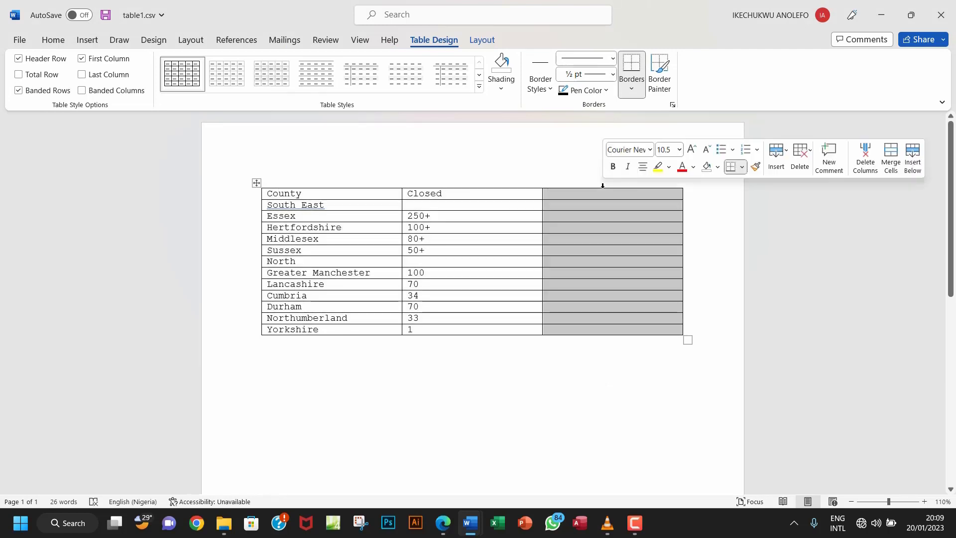
pyautogui.click(799, 158)
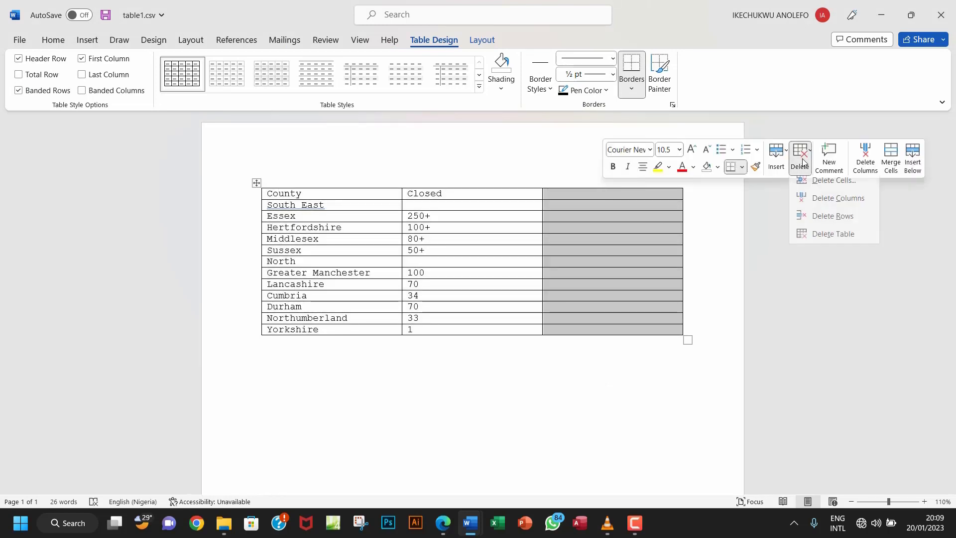
pyautogui.click(837, 203)
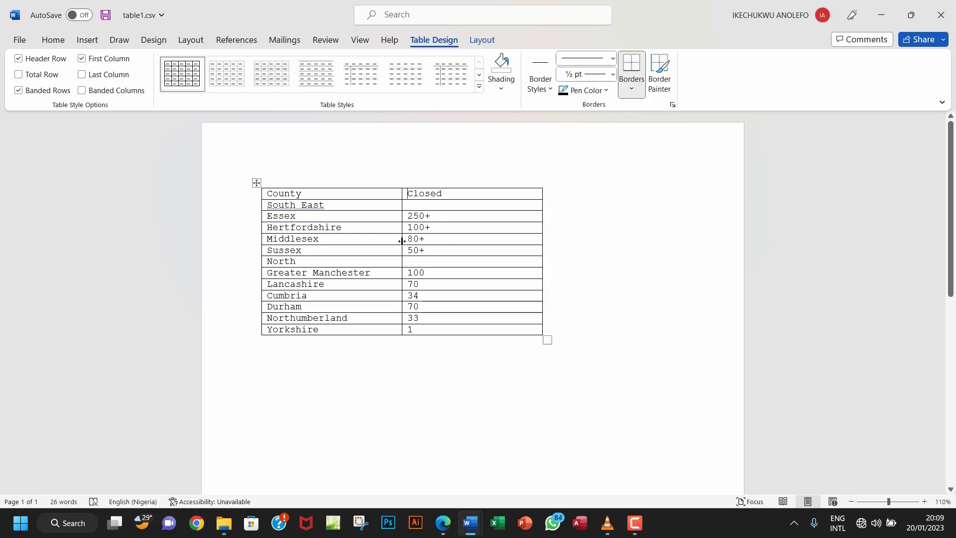
pyautogui.moveTo(400, 240); pyautogui.dragTo(379, 240)
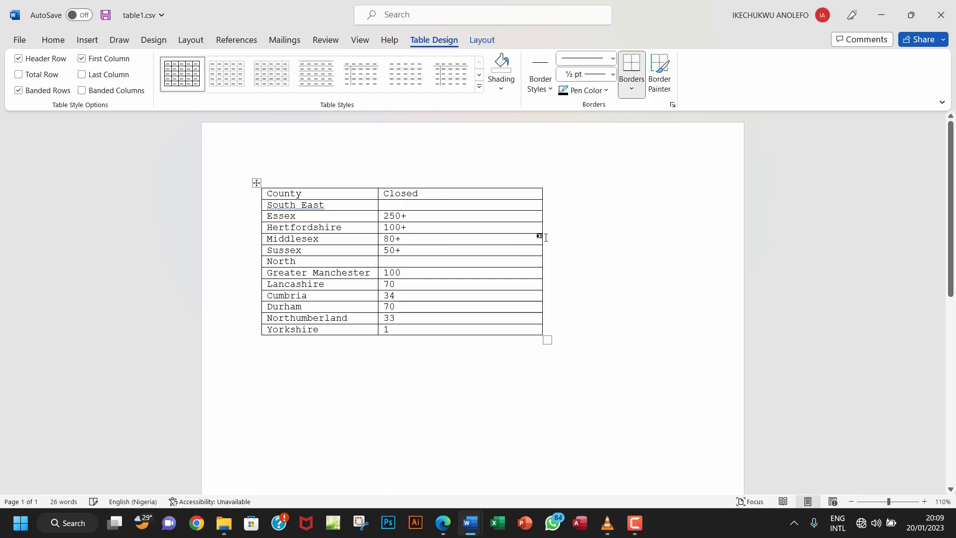
pyautogui.moveTo(541, 239); pyautogui.dragTo(462, 247)
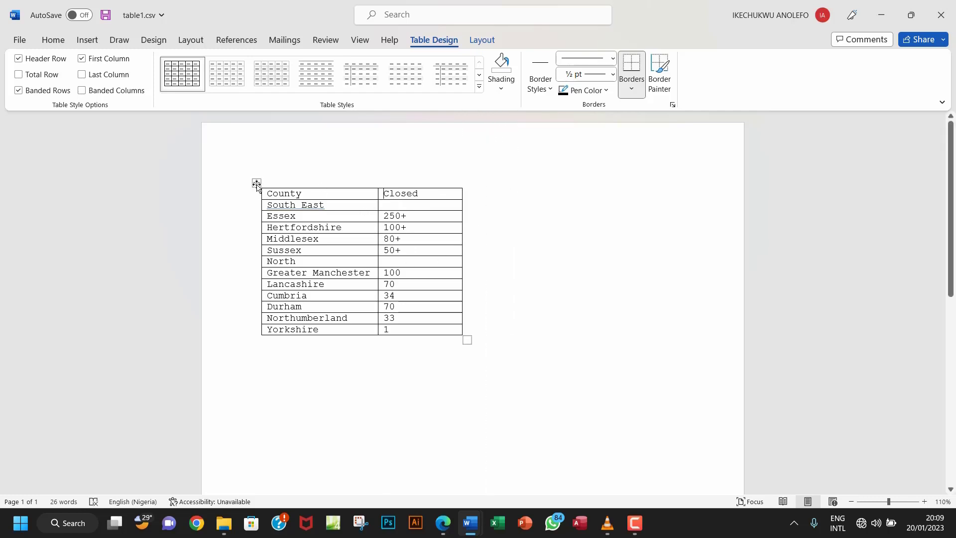
# Step: Copy the whole County and Closed table
pyautogui.rightClick(256, 183)
pyautogui.press('super+c')
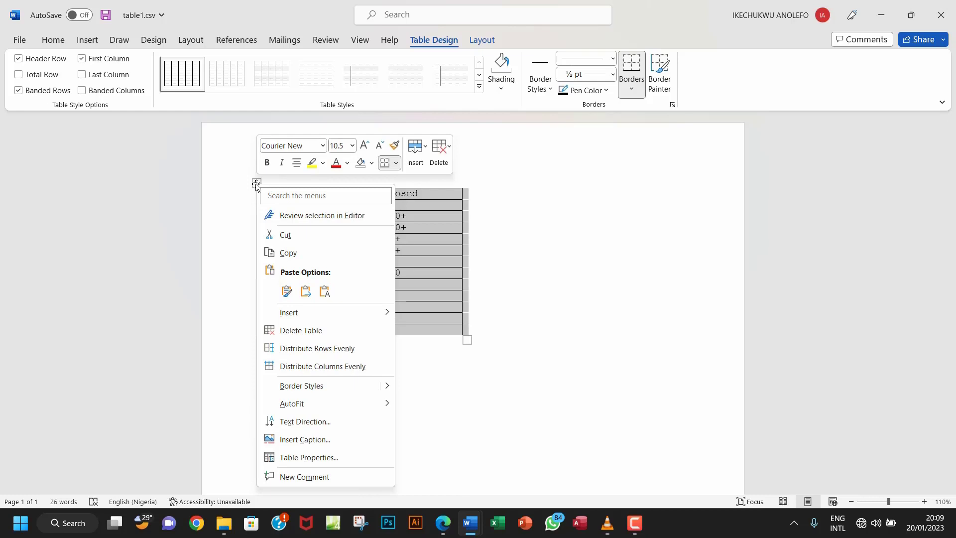
pyautogui.click(286, 253)
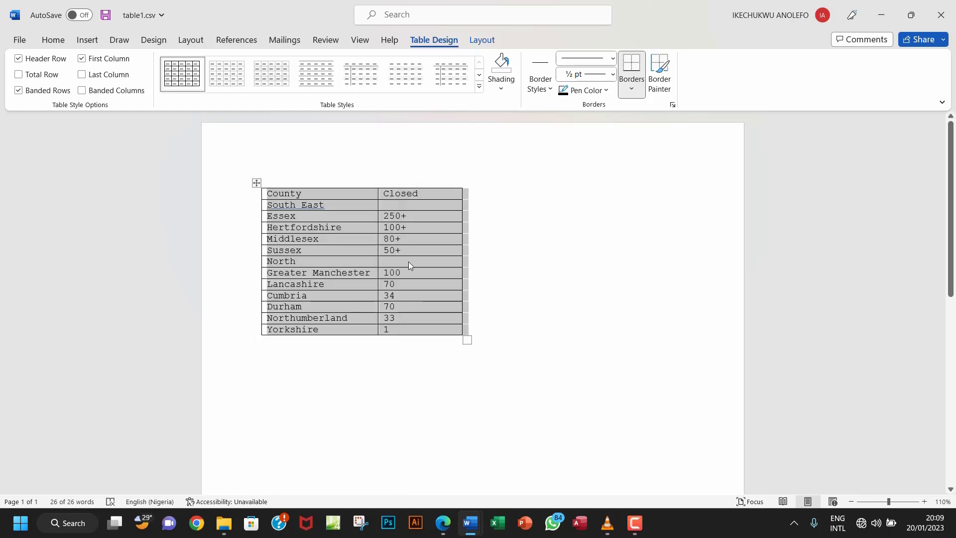
# Step: Switch to the task13b.docx document and paste the copied table over the '<Place table here>' placeholder, using the destination theme
pyautogui.moveTo(472, 527)
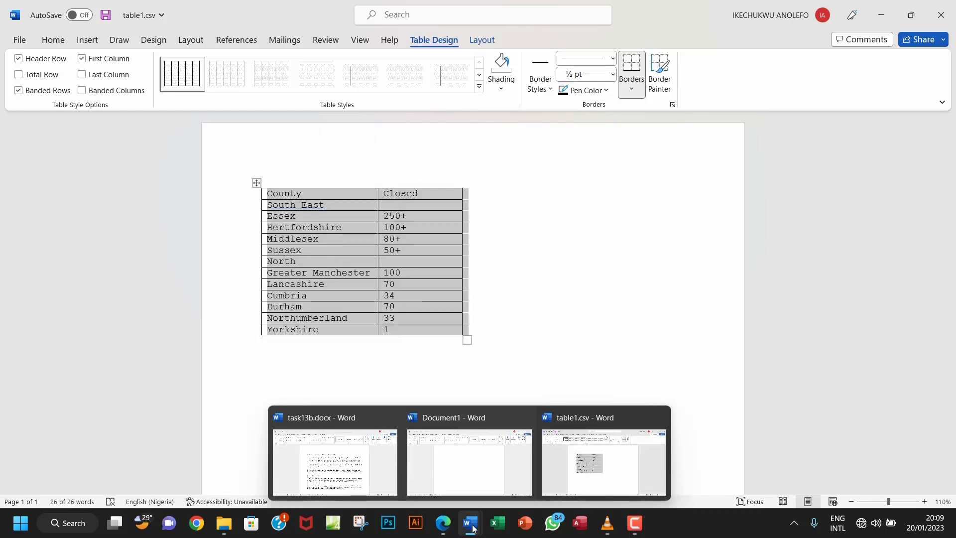
pyautogui.click(349, 460)
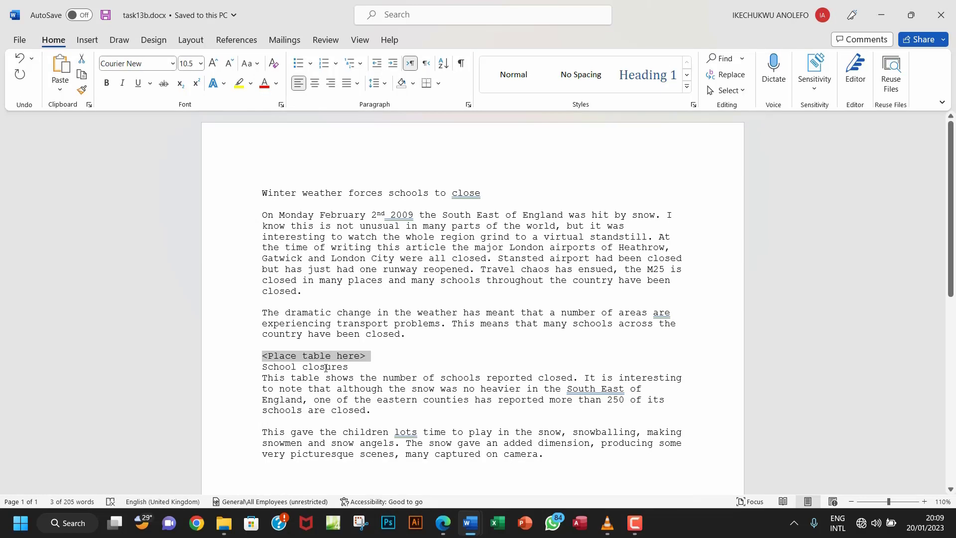
pyautogui.scroll(-3, 415, 355)
pyautogui.scroll(-3, 415, 355)
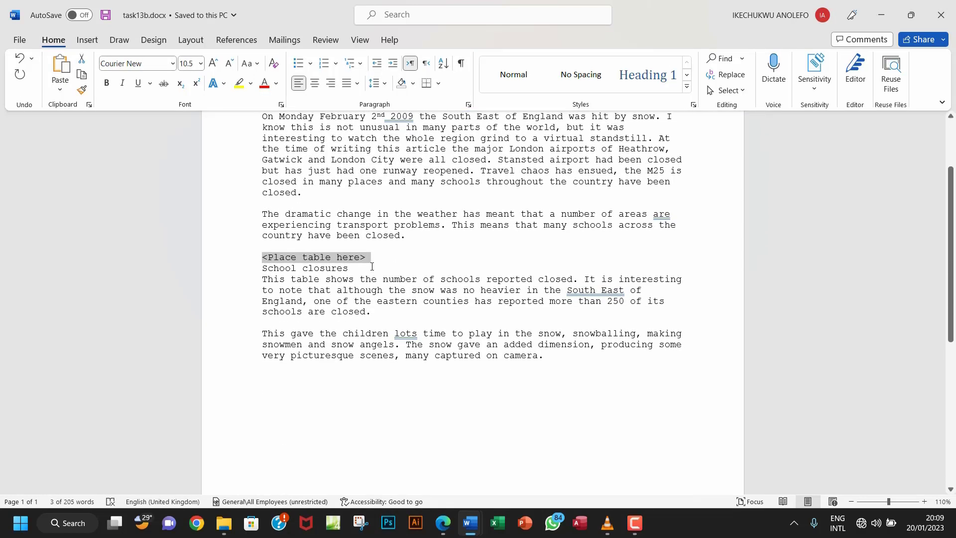
pyautogui.rightClick(294, 259)
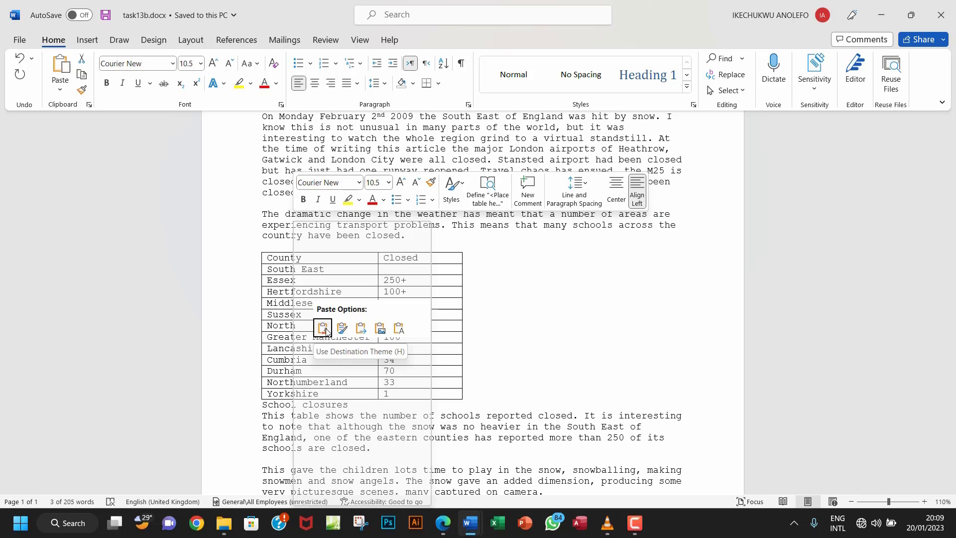
pyautogui.click(326, 329)
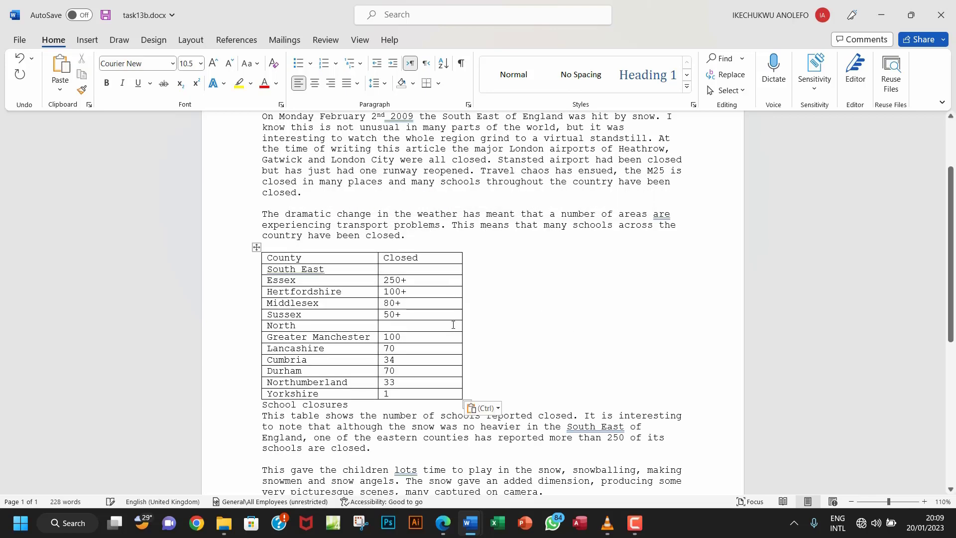
pyautogui.scroll(-2, 453, 325)
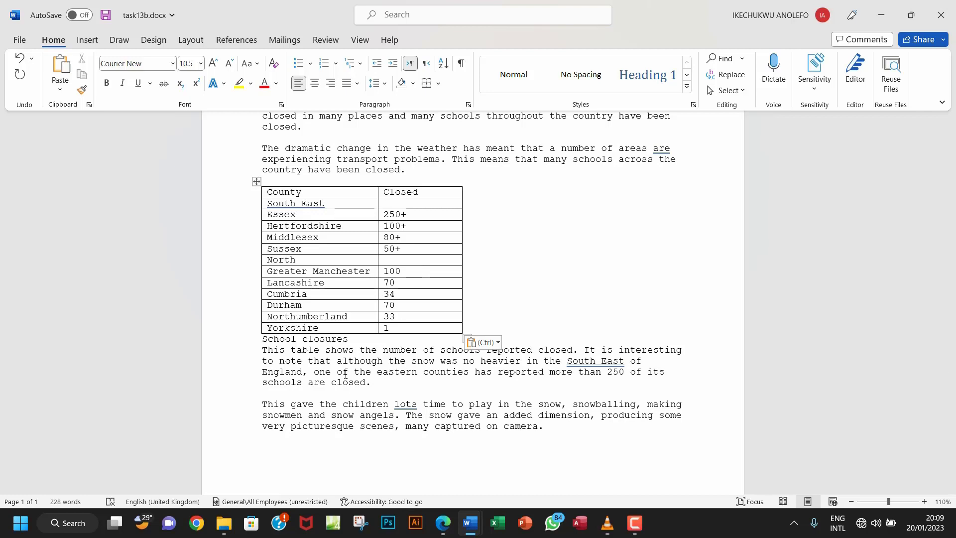
# Step: Switch to File Explorer, open table1.csv from the 'Chapter 13' folder in Excel with the Notify option, and autofit column A
pyautogui.moveTo(227, 525)
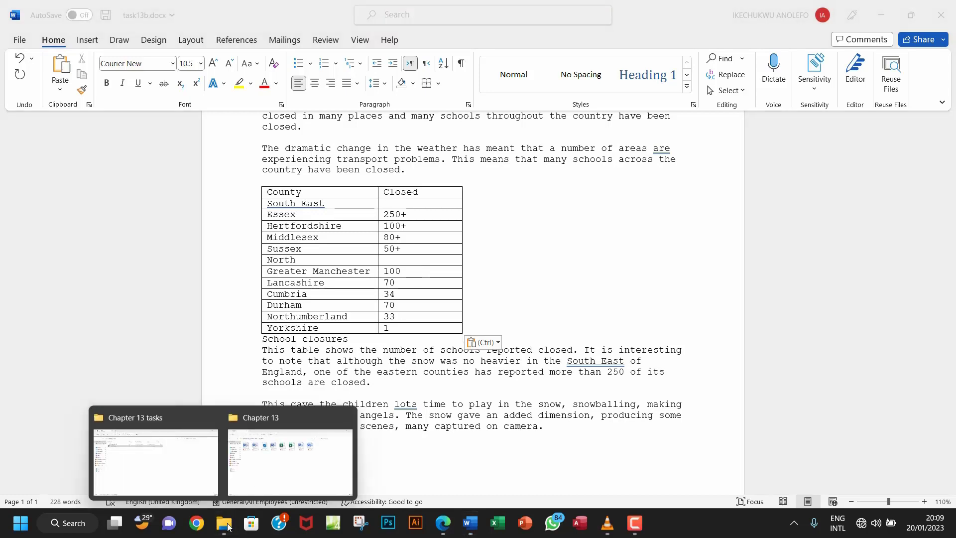
pyautogui.click(288, 479)
pyautogui.doubleClick(418, 127)
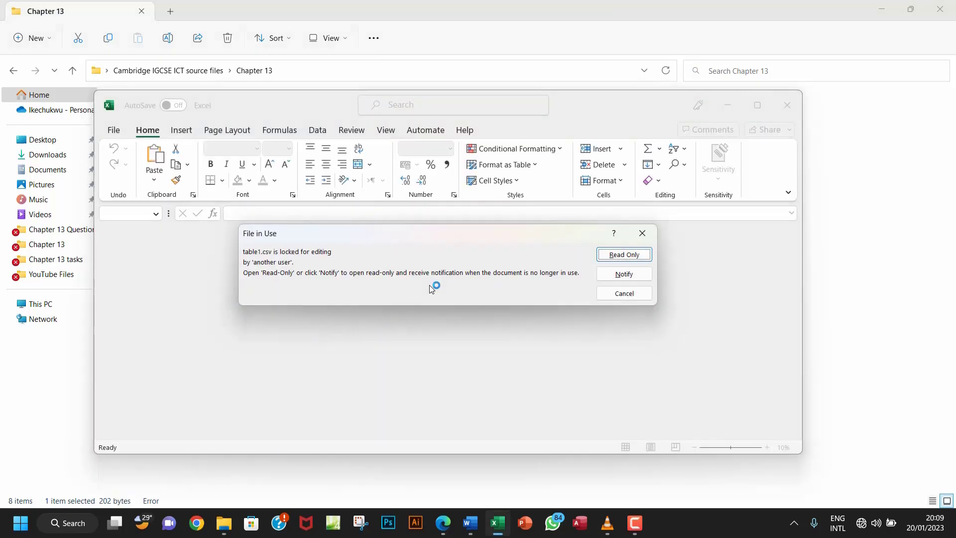
pyautogui.click(601, 277)
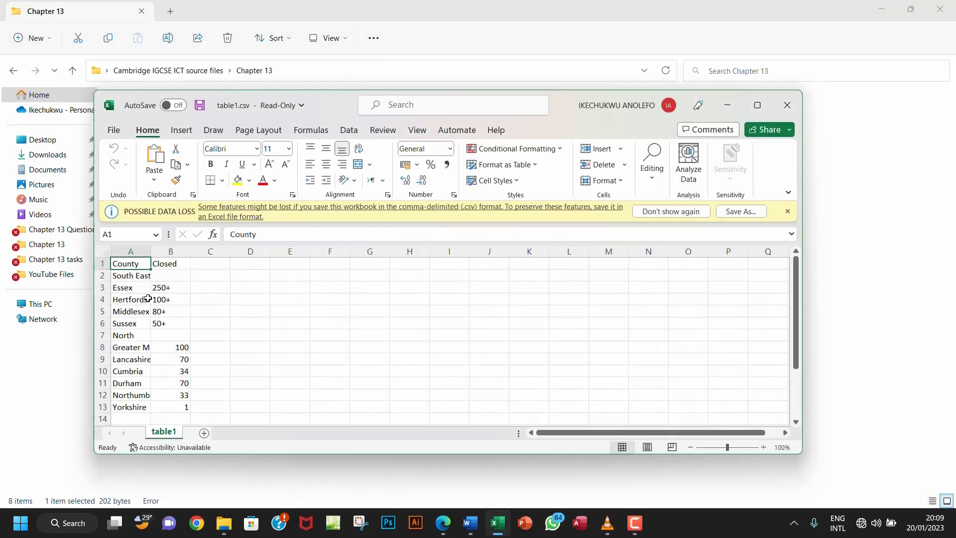
pyautogui.doubleClick(151, 251)
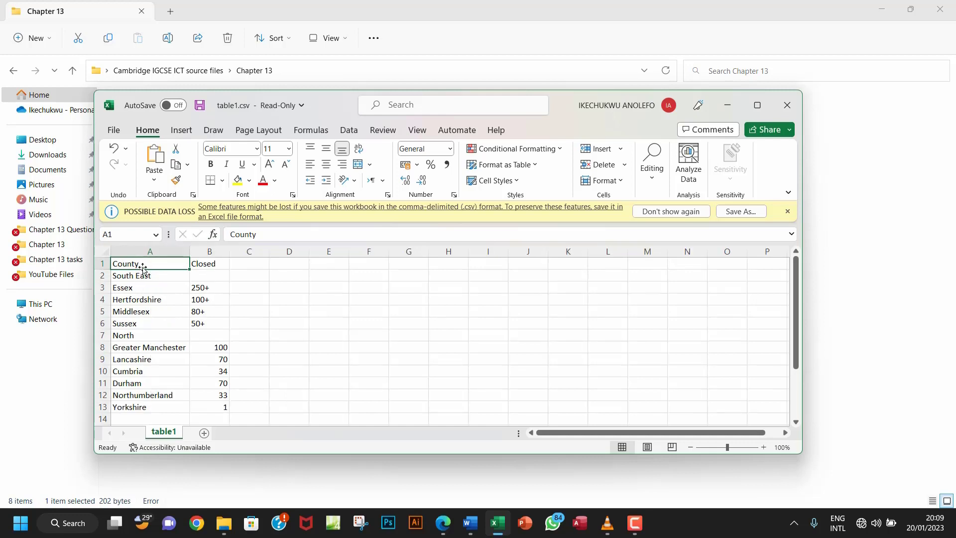
# Step: Copy the cell range A1:B13 in table1.csv, undoing any accidental cell move first
pyautogui.moveTo(142, 269); pyautogui.dragTo(214, 333)
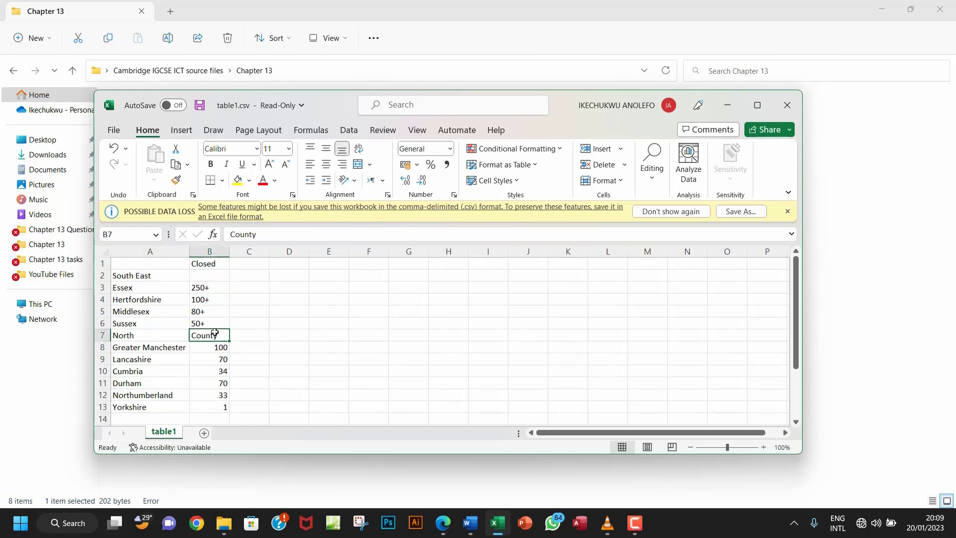
pyautogui.hotkey('ctrl', 'z')
pyautogui.moveTo(149, 263); pyautogui.dragTo(212, 408)
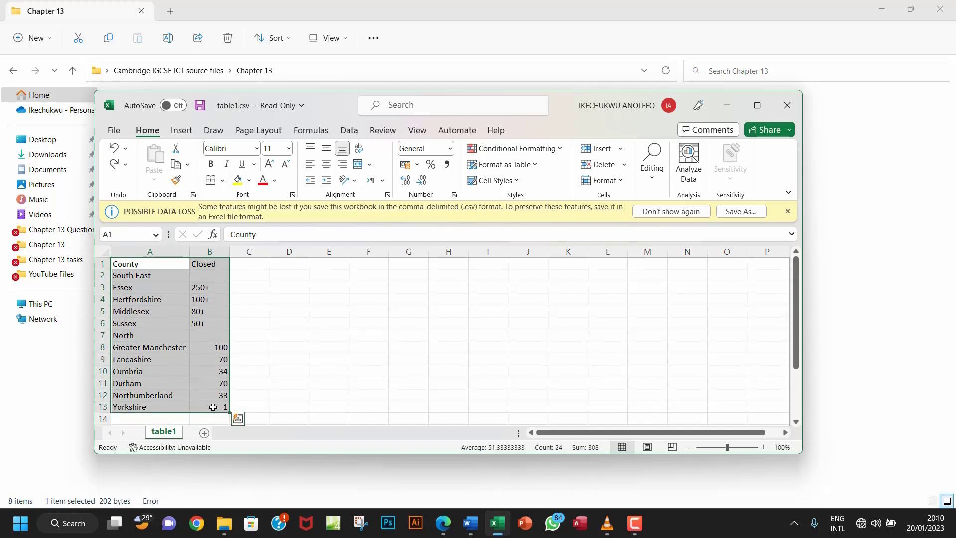
pyautogui.hotkey('ctrl', 'c')
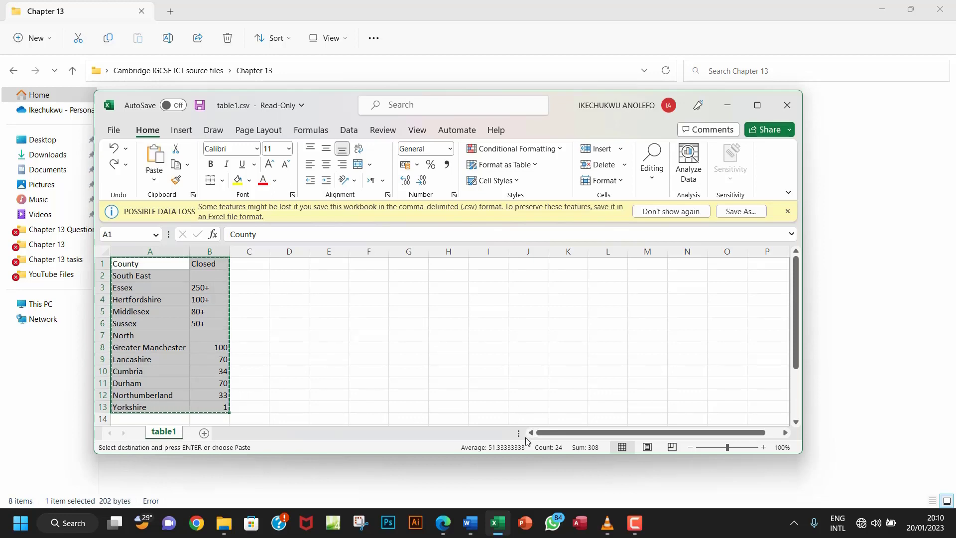
# Step: Switch to task13b.docx in Word and paste the copied cells on a new line after the last paragraph, using destination styles
pyautogui.moveTo(469, 524)
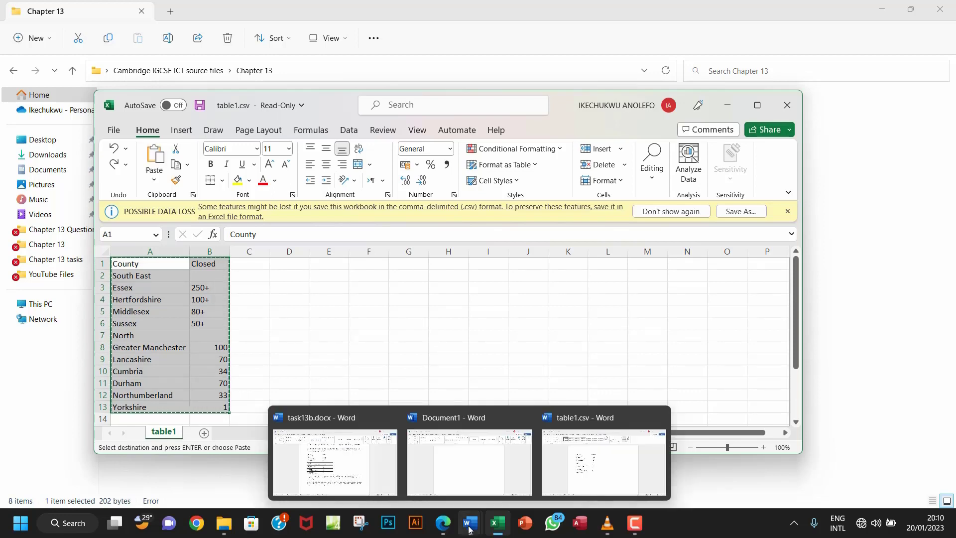
pyautogui.click(339, 455)
pyautogui.scroll(-1, 500, 399)
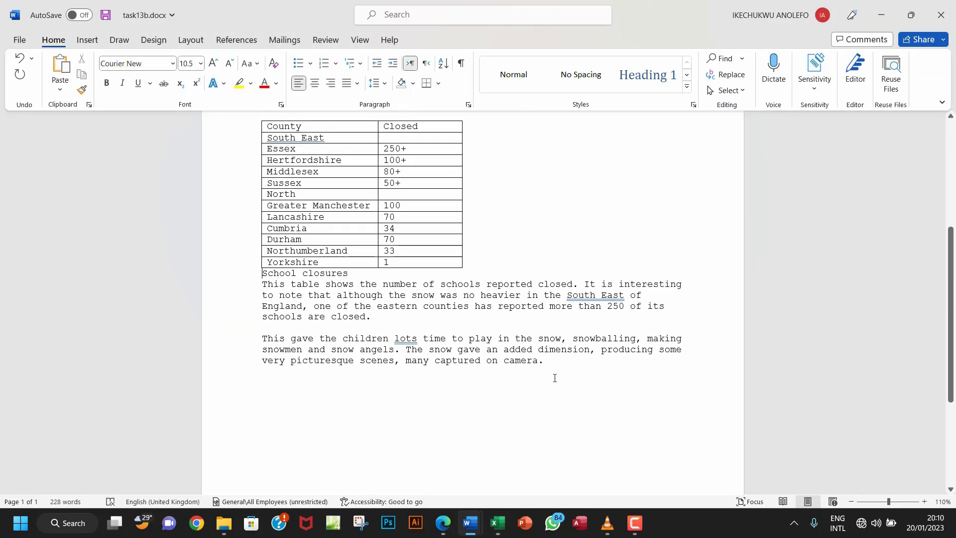
pyautogui.press('Return')
pyautogui.rightClick(305, 379)
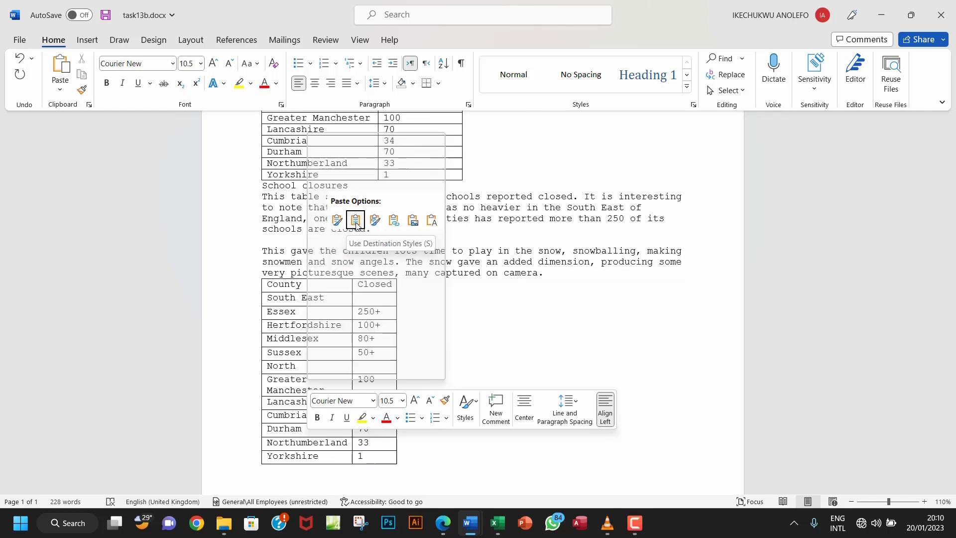
pyautogui.click(355, 220)
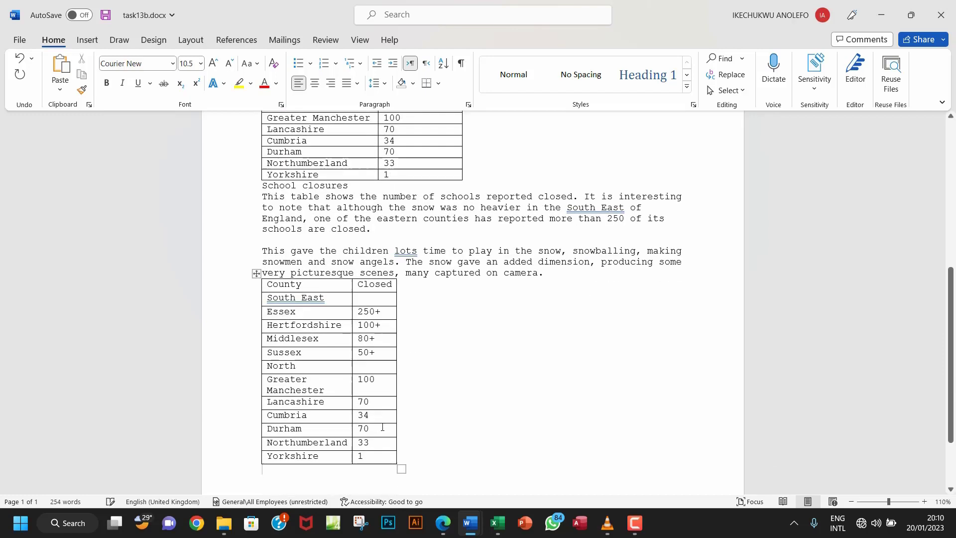
# Step: Widen both columns of the pasted table so 'Greater Manchester' fits on one line and the table matches the upper one's width
pyautogui.moveTo(395, 358); pyautogui.dragTo(456, 353)
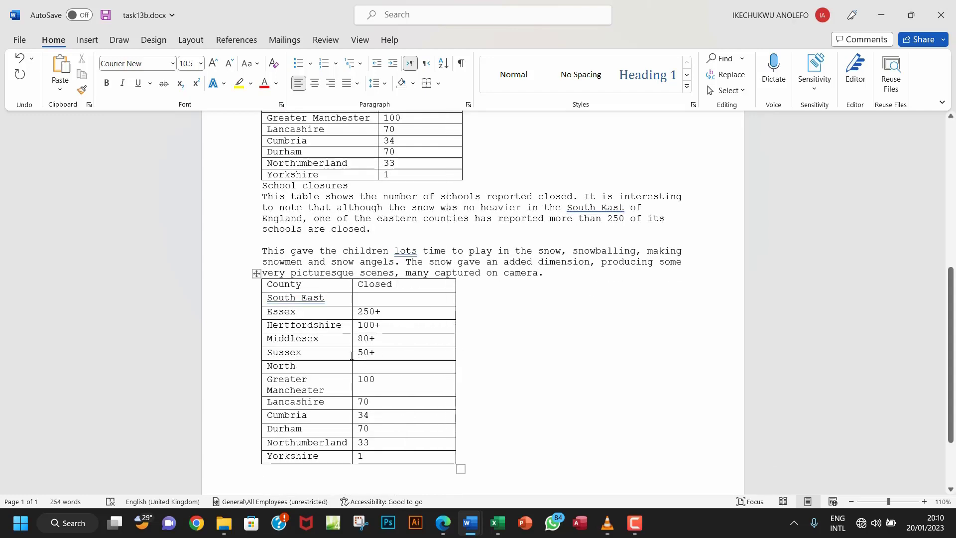
pyautogui.moveTo(353, 357); pyautogui.dragTo(384, 361)
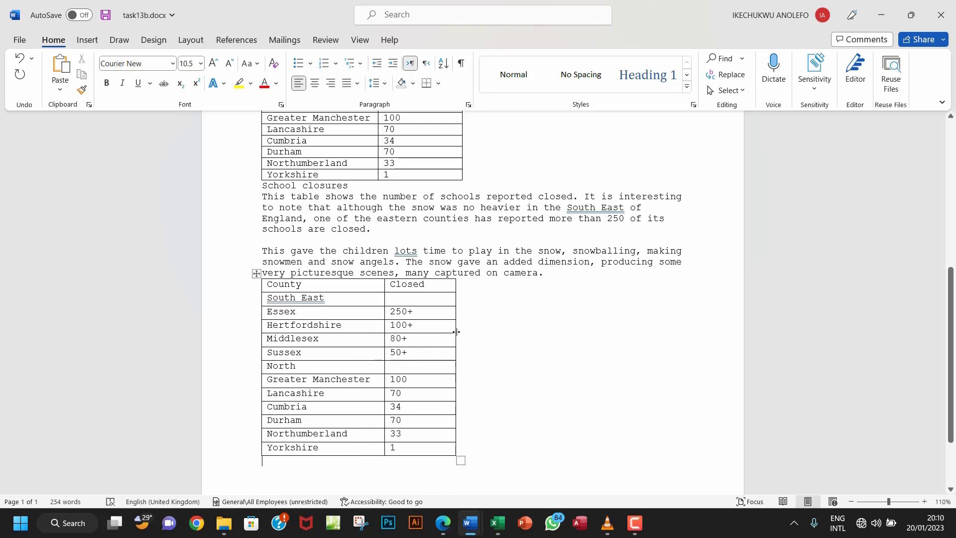
pyautogui.moveTo(455, 326); pyautogui.dragTo(465, 332)
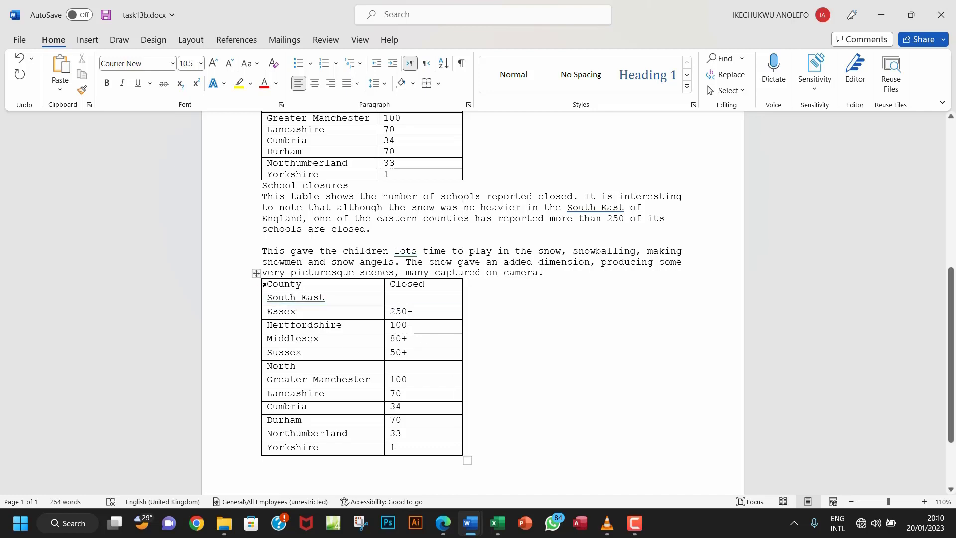
# Step: Delete the duplicate County and Closed table below the last paragraph
pyautogui.rightClick(255, 274)
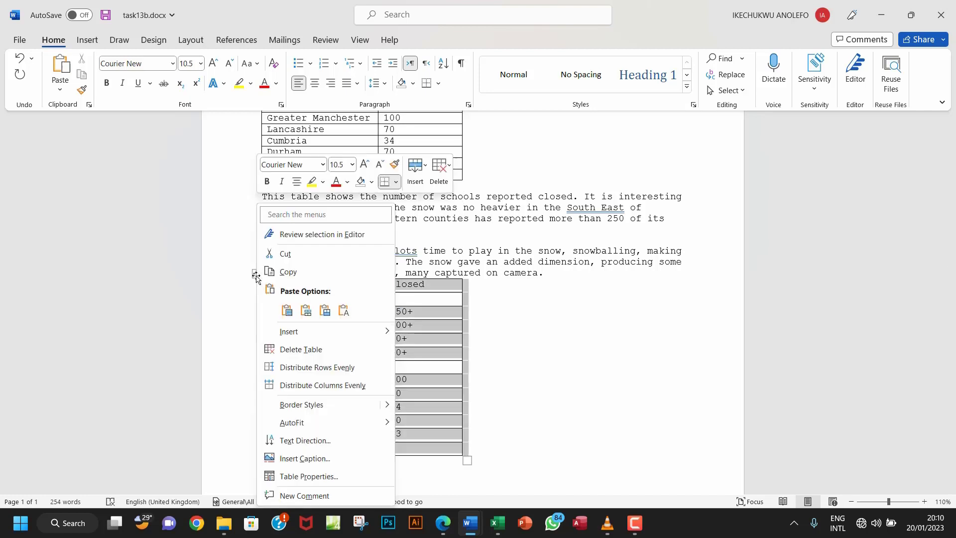
pyautogui.click(314, 351)
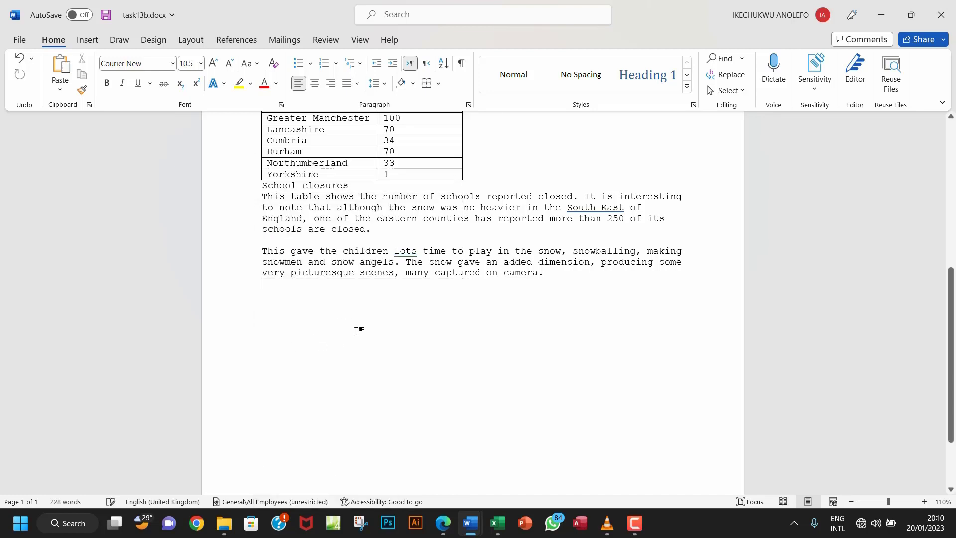
pyautogui.scroll(6, 387, 408)
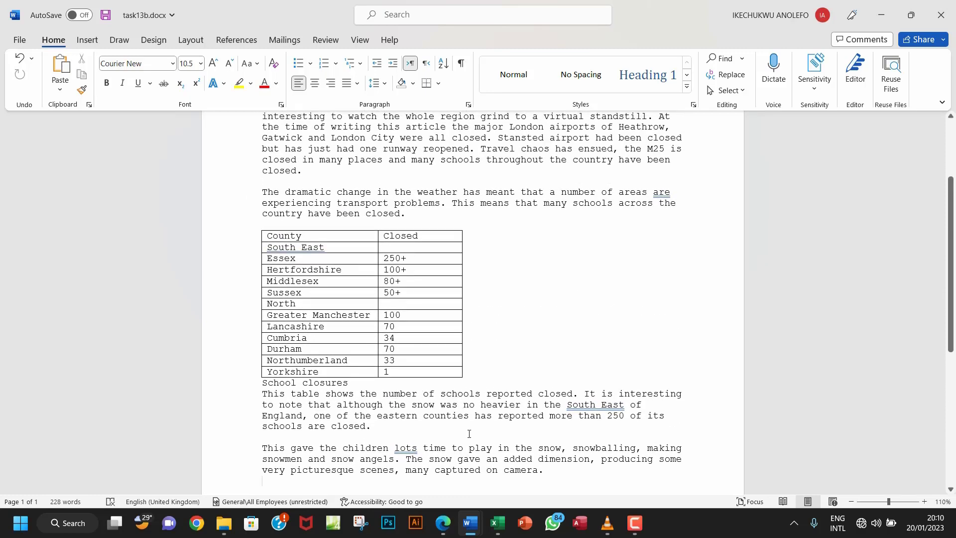
# Step: Check the Task 13c instructions in the textbook PDF and save the Word document as task13c in the 'Chapter 13 tasks' folder
pyautogui.click(442, 523)
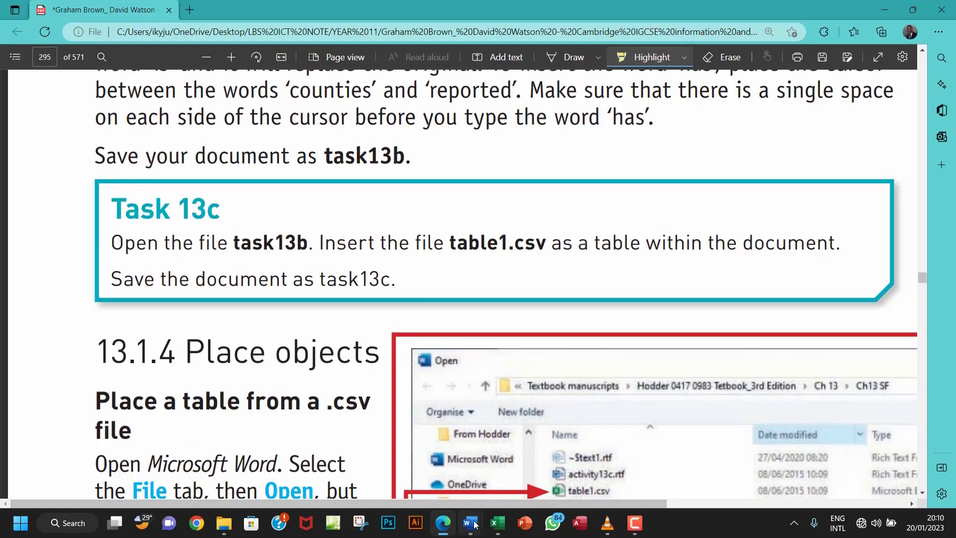
pyautogui.moveTo(473, 518)
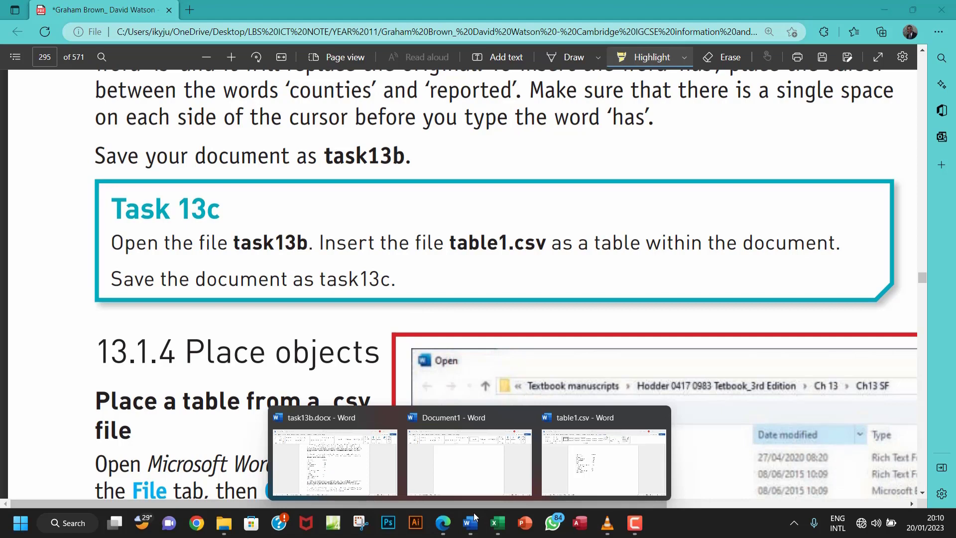
pyautogui.click(334, 456)
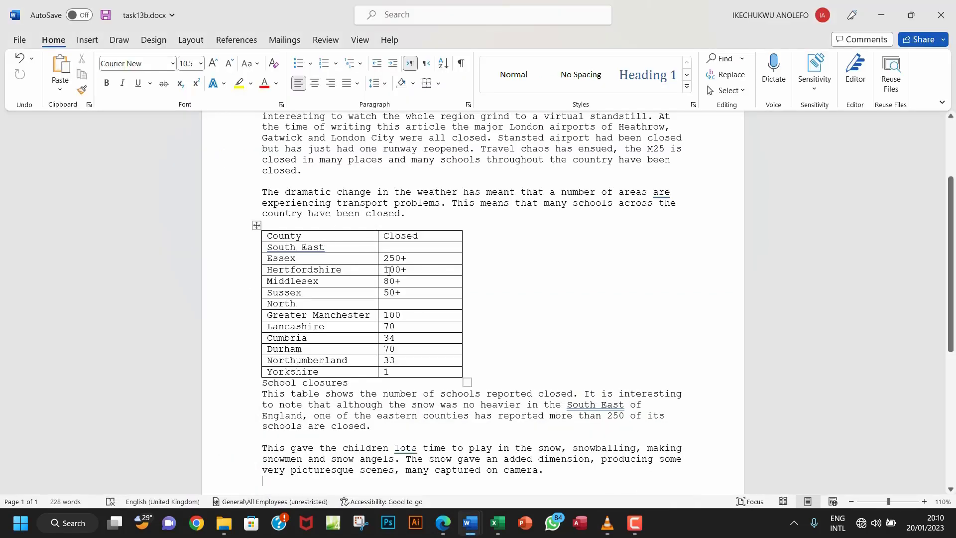
pyautogui.click(19, 39)
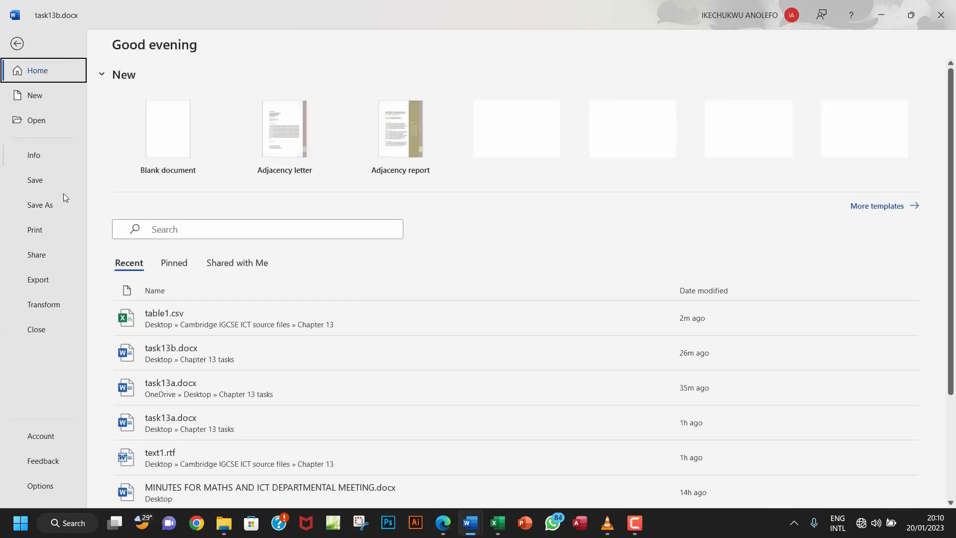
pyautogui.click(51, 205)
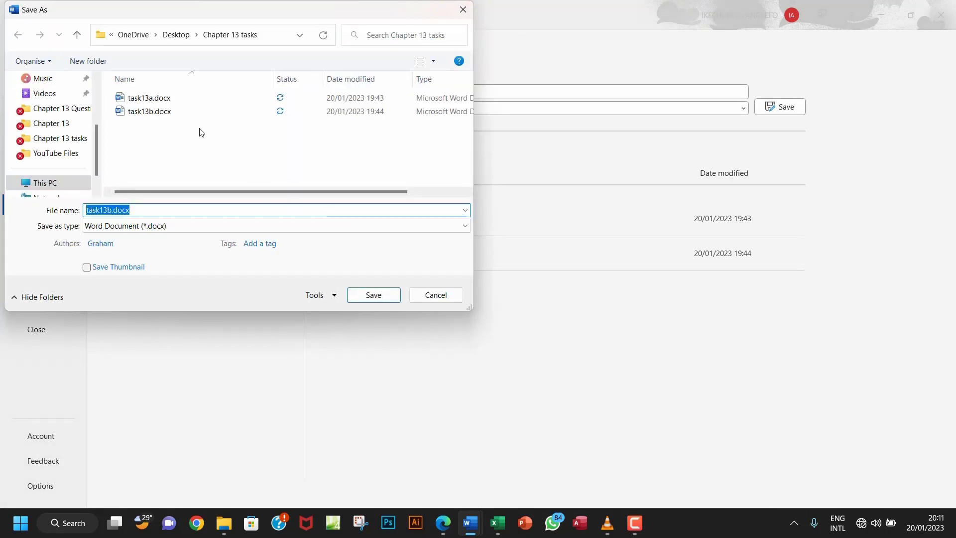
pyautogui.click(143, 211)
pyautogui.moveTo(144, 211); pyautogui.dragTo(112, 211)
pyautogui.press('BackSpace')
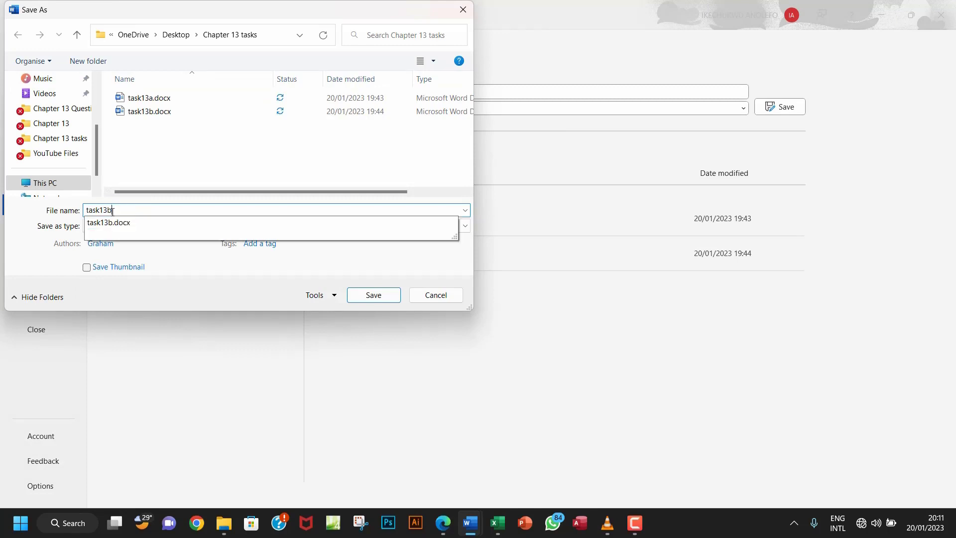
pyautogui.write('c')
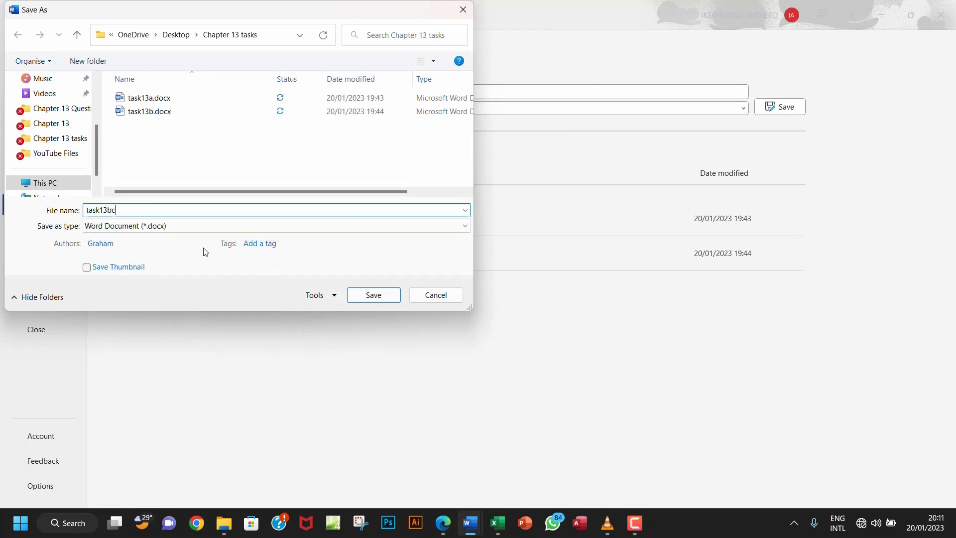
pyautogui.press('BackSpace')
pyautogui.click(358, 295)
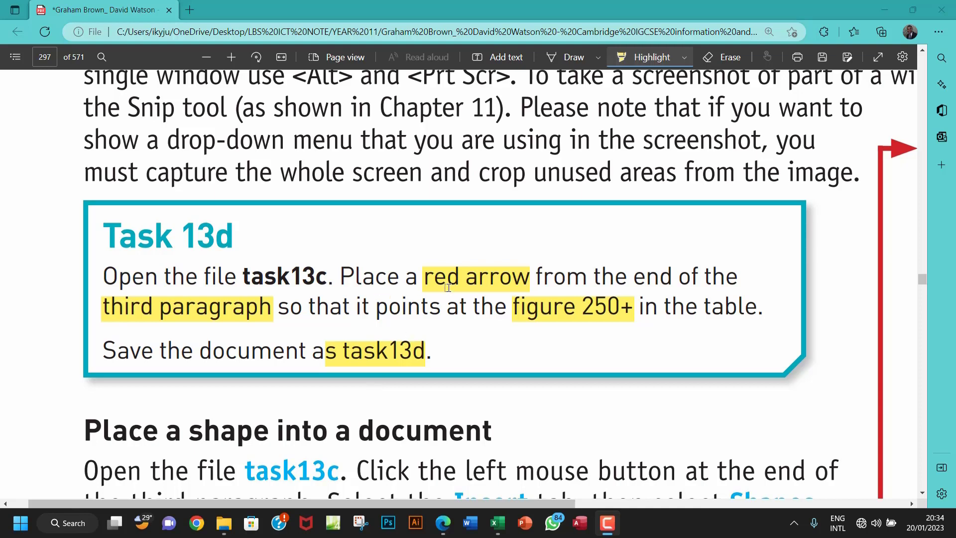
# Step: Turn off highlighting in the textbook PDF and open task13c.docx from the 'Chapter 13 tasks' folder in Word
pyautogui.click(640, 63)
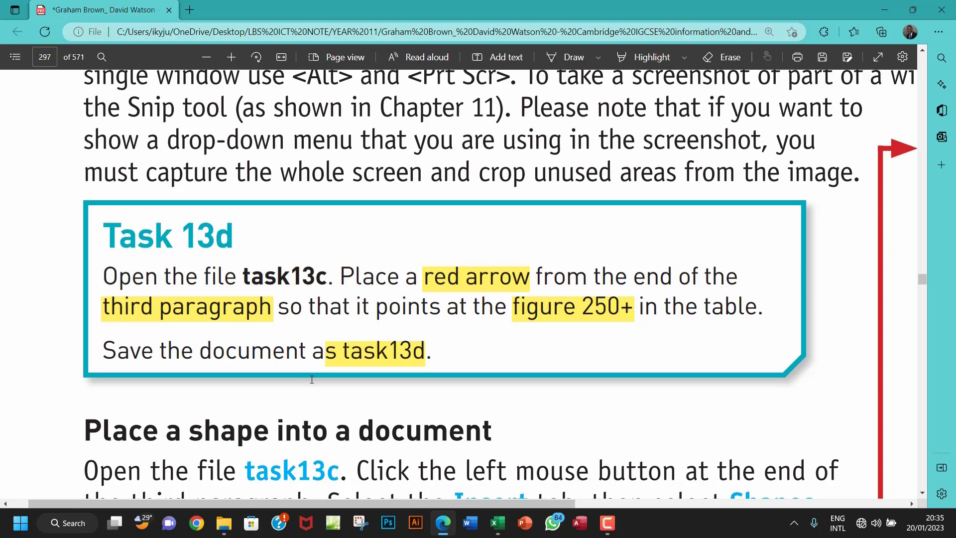
pyautogui.moveTo(224, 522)
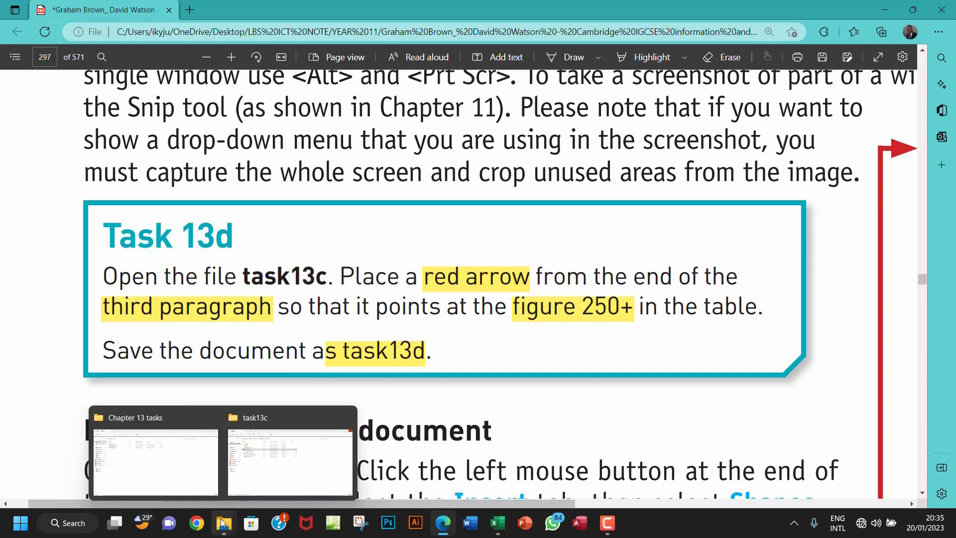
pyautogui.click(145, 464)
pyautogui.click(182, 140)
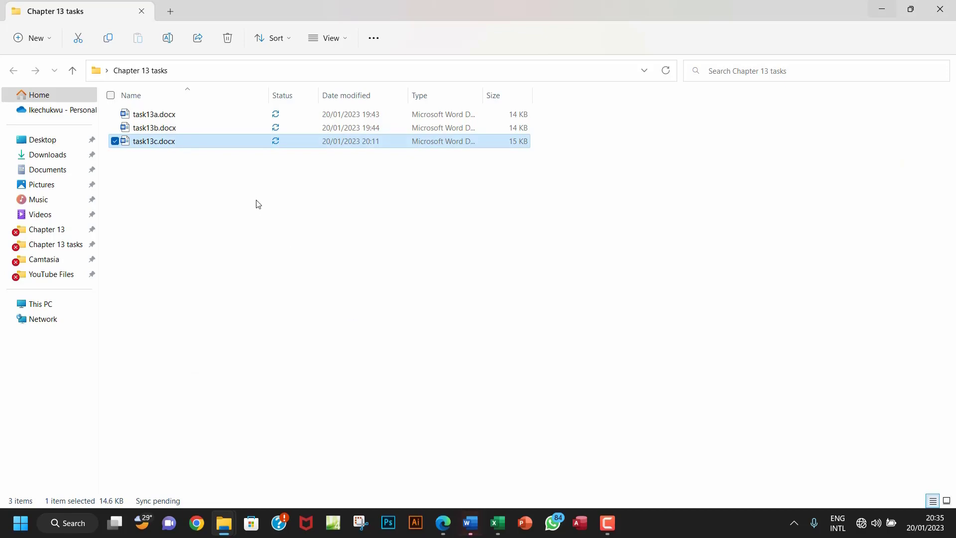
pyautogui.click(467, 520)
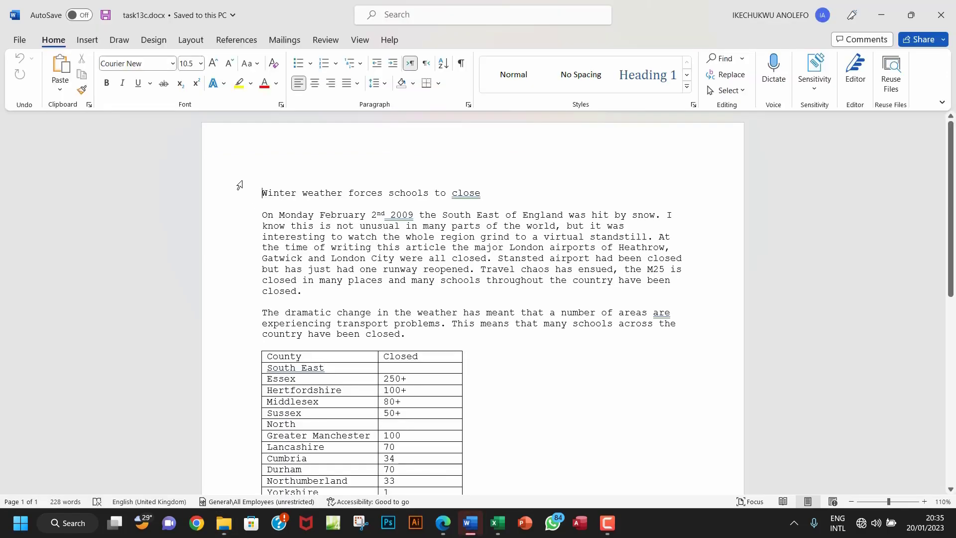
# Step: Save a copy of the document as task13d in the 'Chapter 13 tasks' folder
pyautogui.click(19, 40)
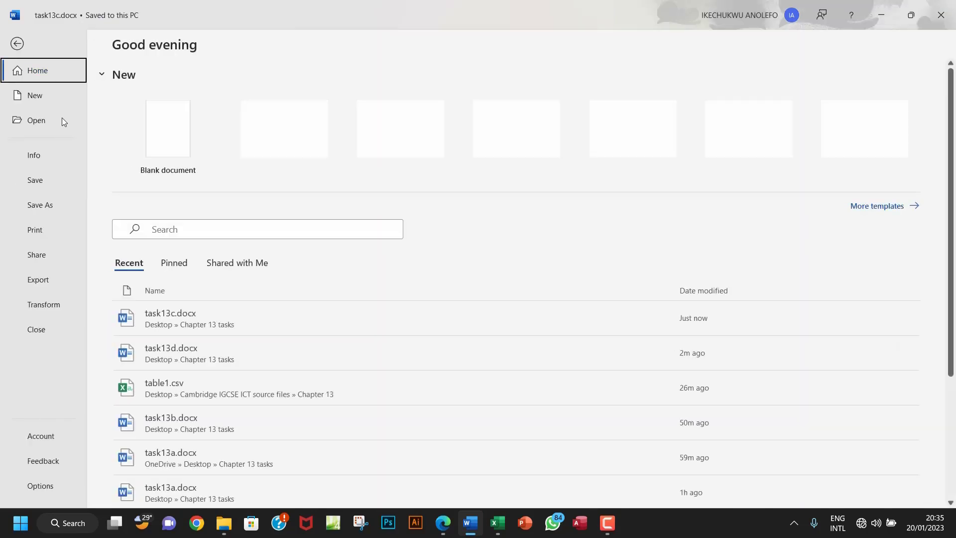
pyautogui.click(46, 207)
pyautogui.click(154, 289)
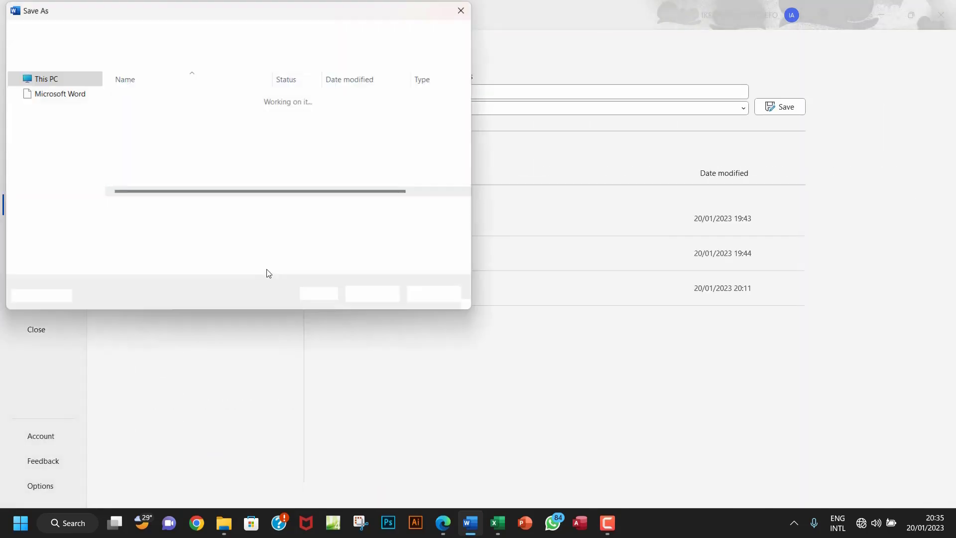
pyautogui.click(151, 209)
pyautogui.moveTo(151, 210); pyautogui.dragTo(109, 212)
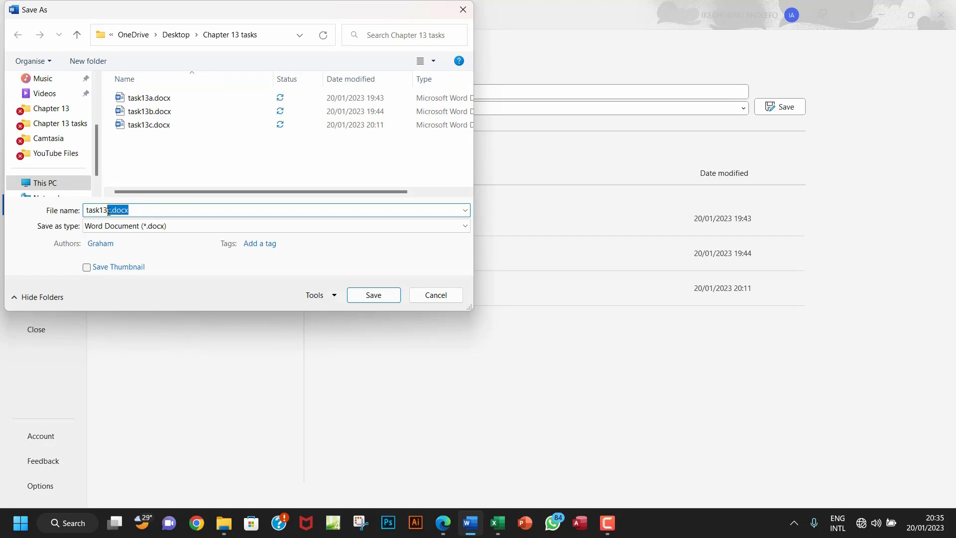
pyautogui.write('d')
pyautogui.click(374, 294)
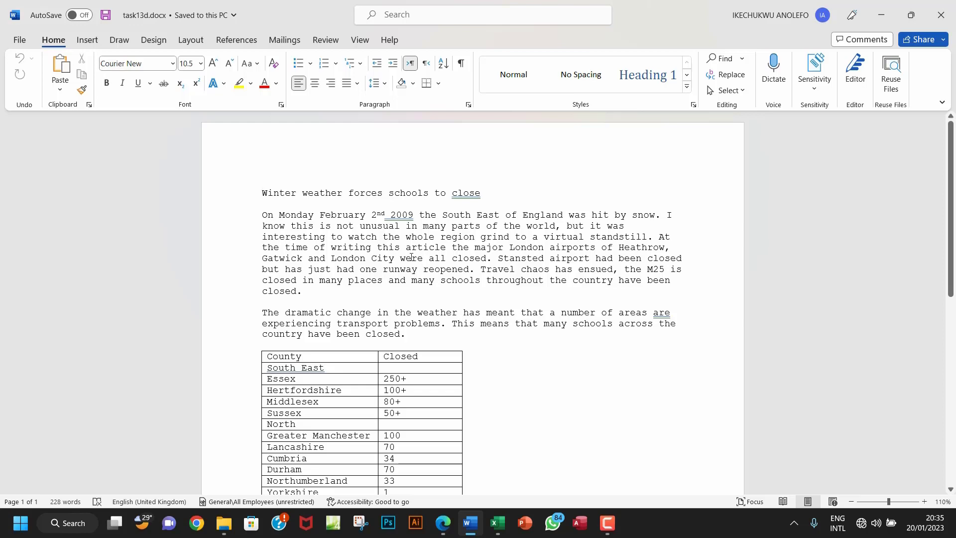
# Step: Locate the third paragraph by going through the body paragraphs, and place the text cursor at its end after 'schools are closed.'
pyautogui.scroll(-2, 414, 257)
pyautogui.scroll(2, 298, 223)
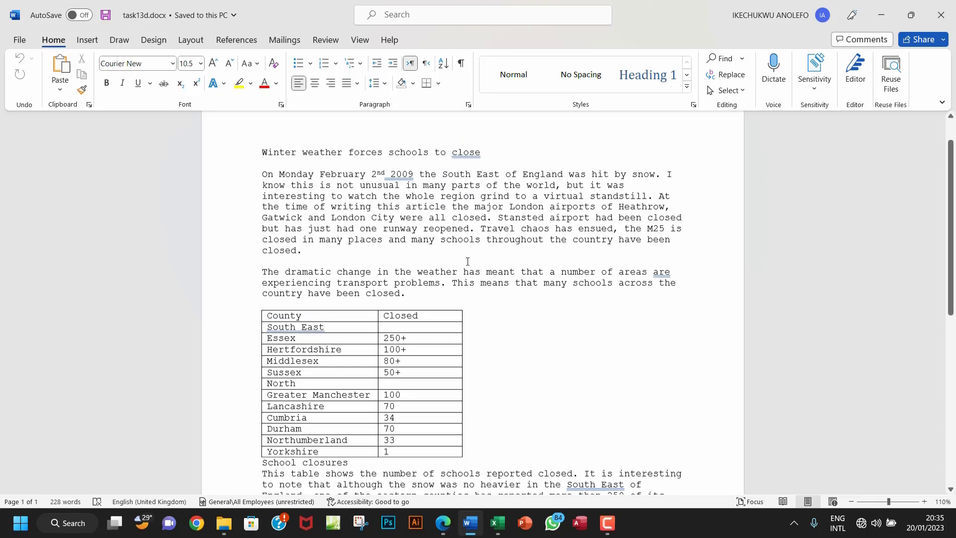
pyautogui.moveTo(267, 217); pyautogui.dragTo(340, 251)
pyautogui.scroll(-1, 399, 269)
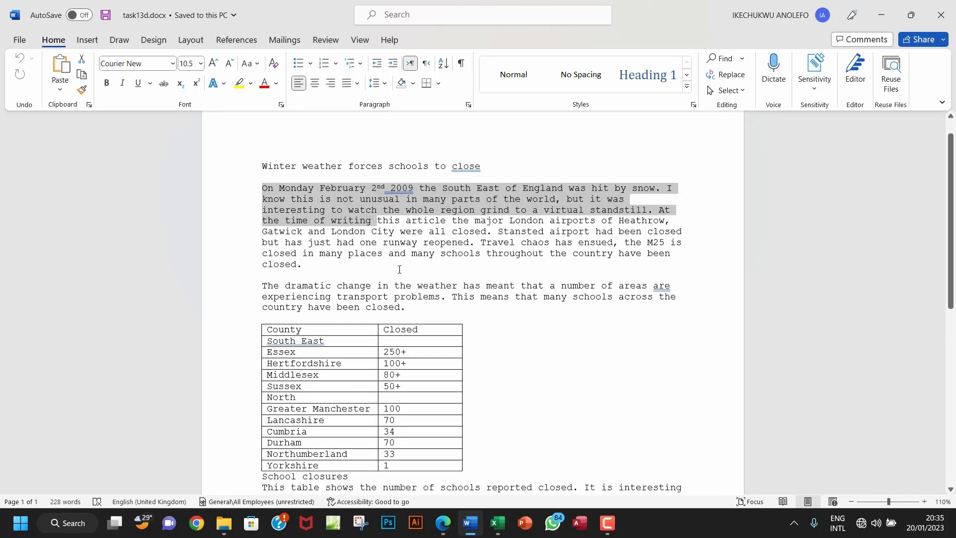
pyautogui.moveTo(276, 292); pyautogui.dragTo(350, 305)
pyautogui.scroll(-2, 349, 305)
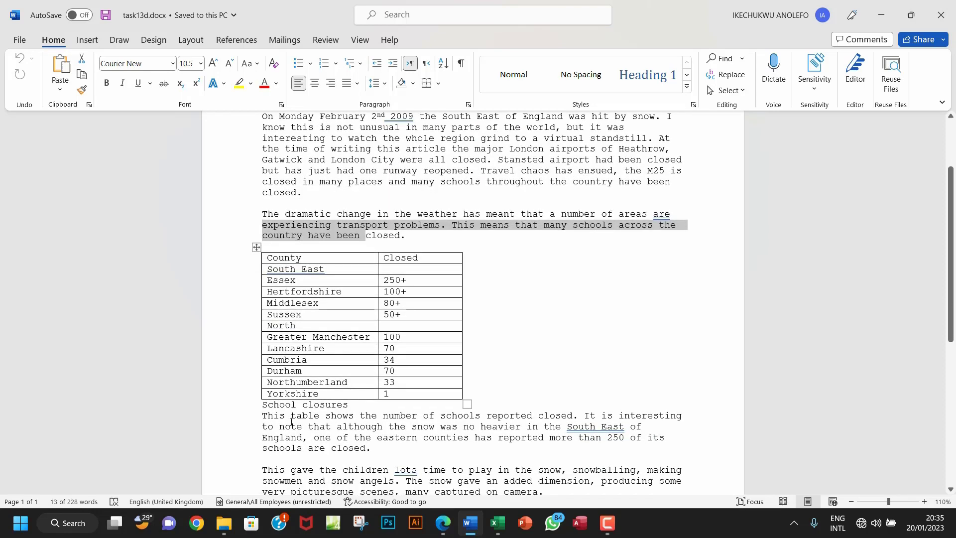
pyautogui.moveTo(262, 415); pyautogui.dragTo(309, 427)
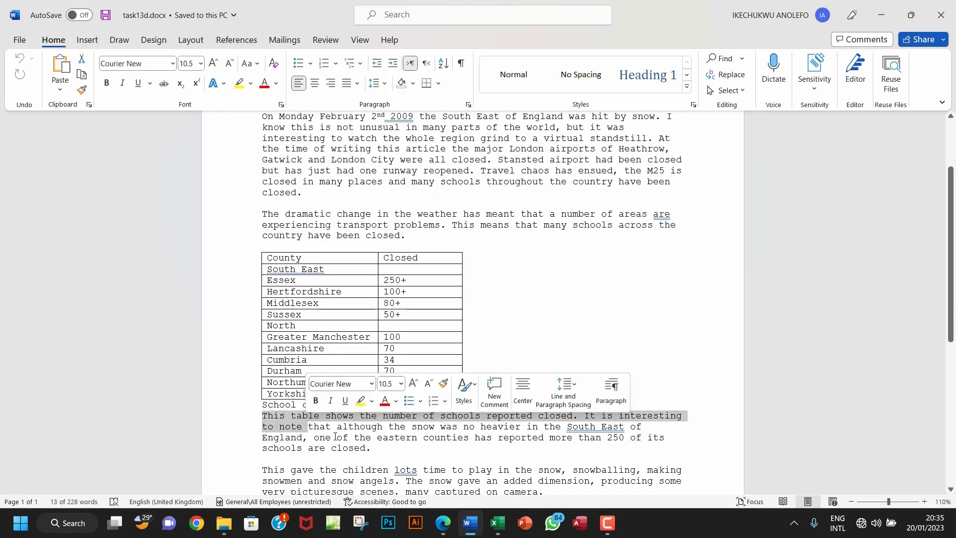
pyautogui.click(373, 448)
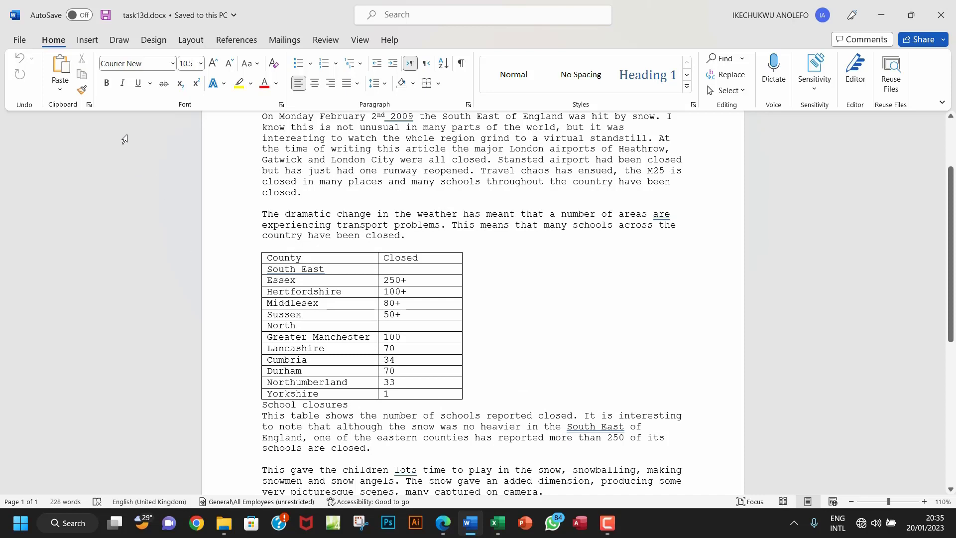
# Step: Draw a horizontal line arrow about 12 cm long from the right margin and align it to point at 250+ in the Essex row
pyautogui.click(92, 44)
pyautogui.click(175, 65)
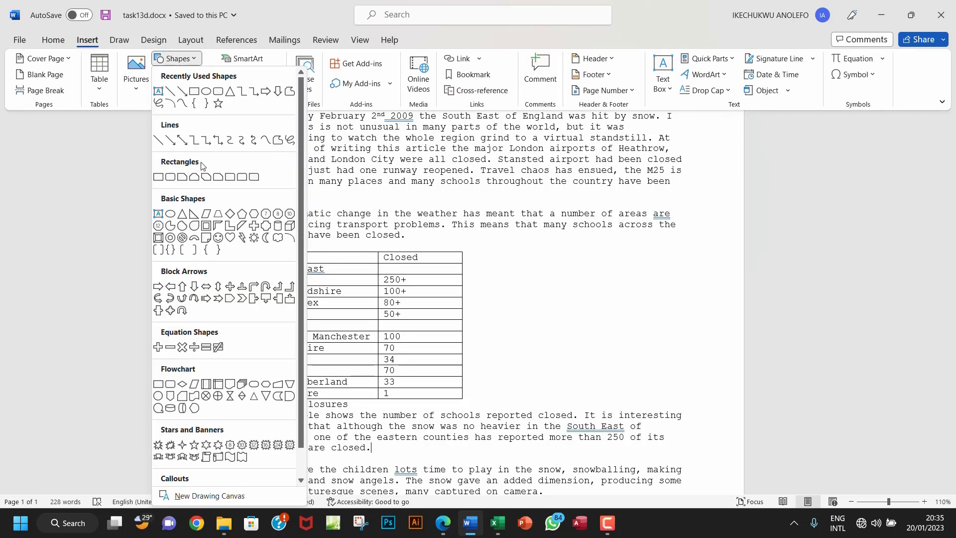
pyautogui.click(183, 94)
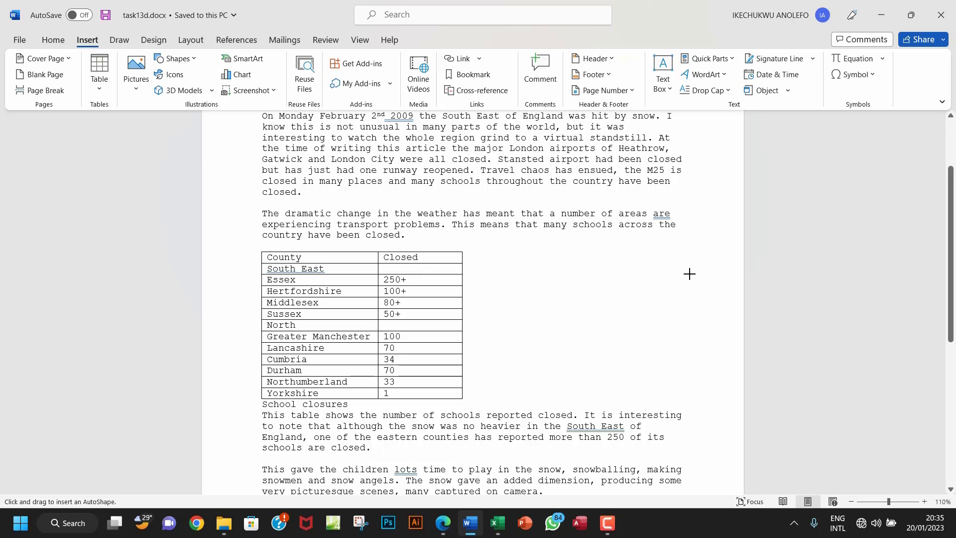
pyautogui.moveTo(716, 271); pyautogui.dragTo(406, 271)
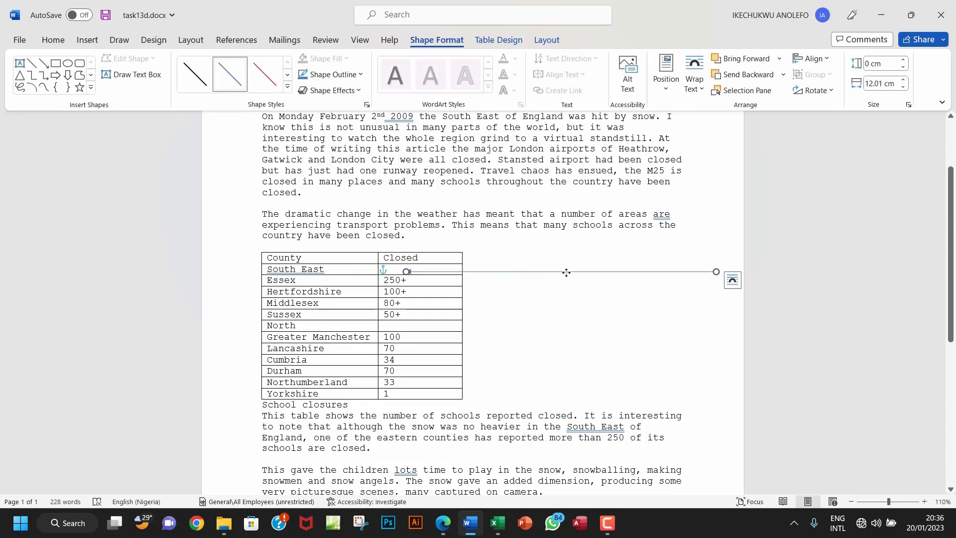
pyautogui.moveTo(565, 273); pyautogui.dragTo(567, 278)
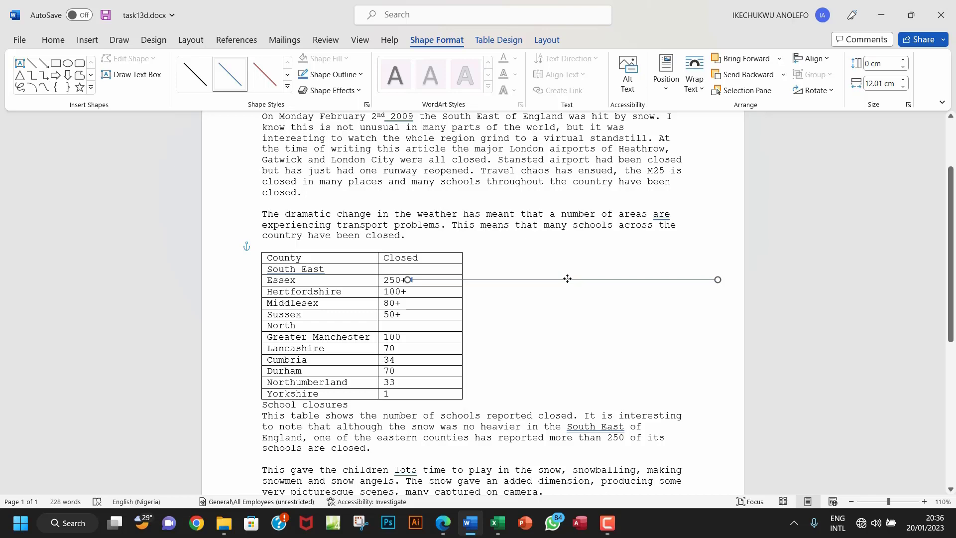
# Step: Change the line colour of the arrow pointing at 250+ to the standard red
pyautogui.scroll(-2, 608, 338)
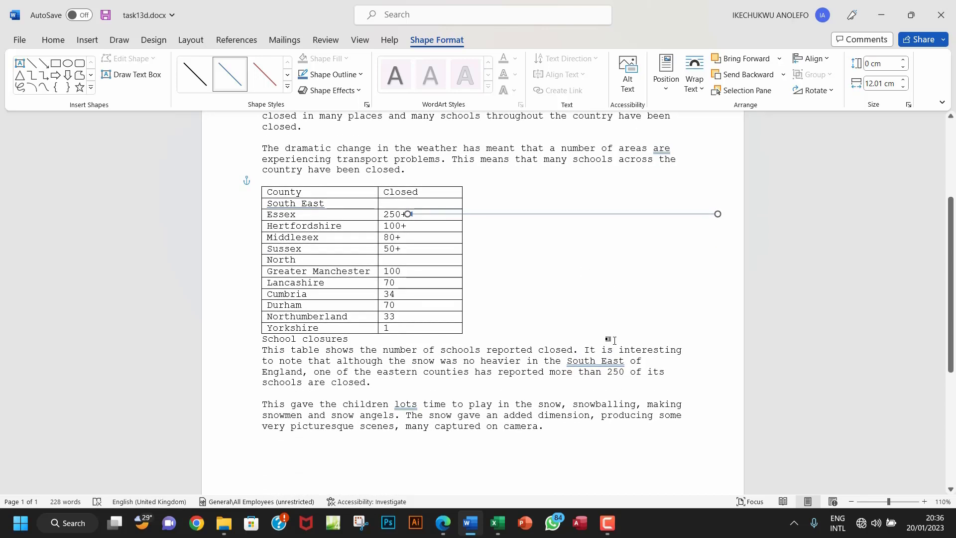
pyautogui.rightClick(597, 214)
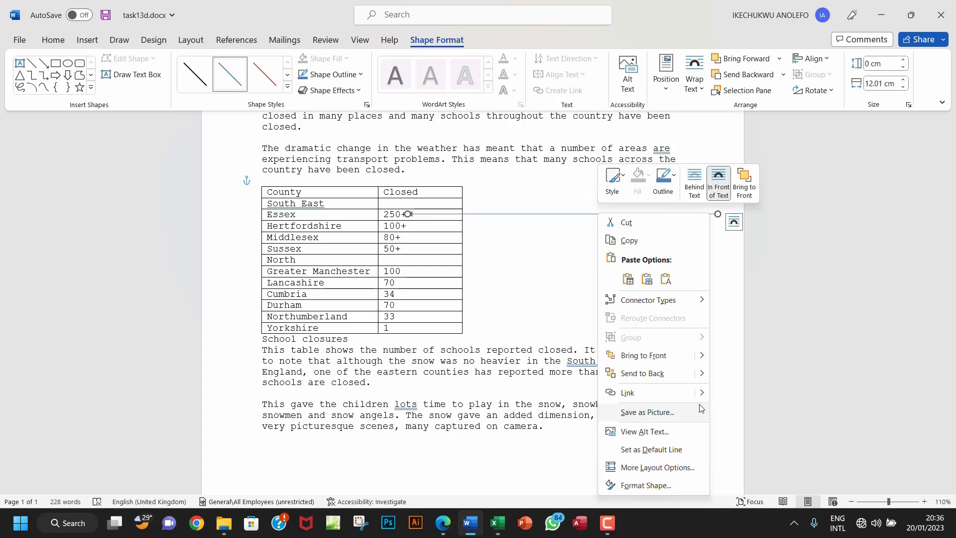
pyautogui.click(654, 485)
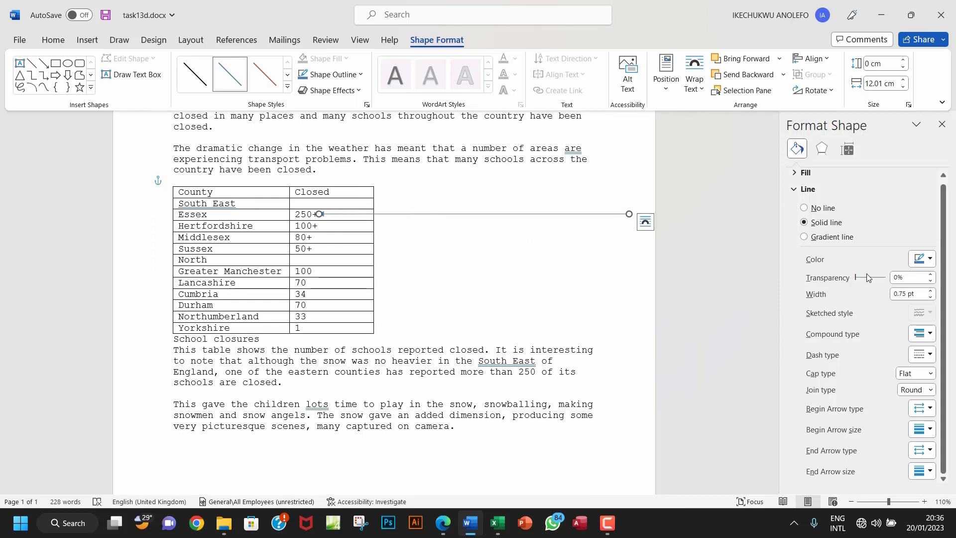
pyautogui.click(929, 259)
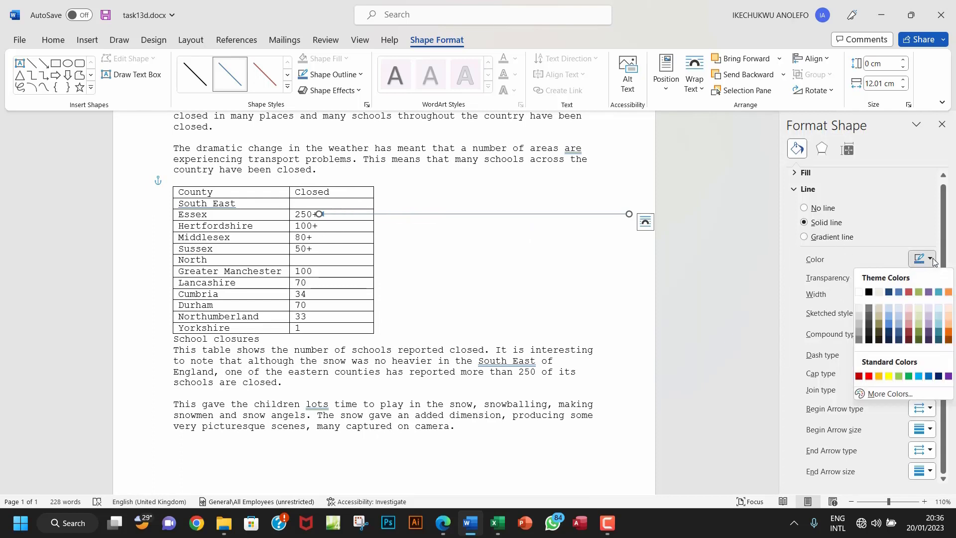
pyautogui.click(869, 377)
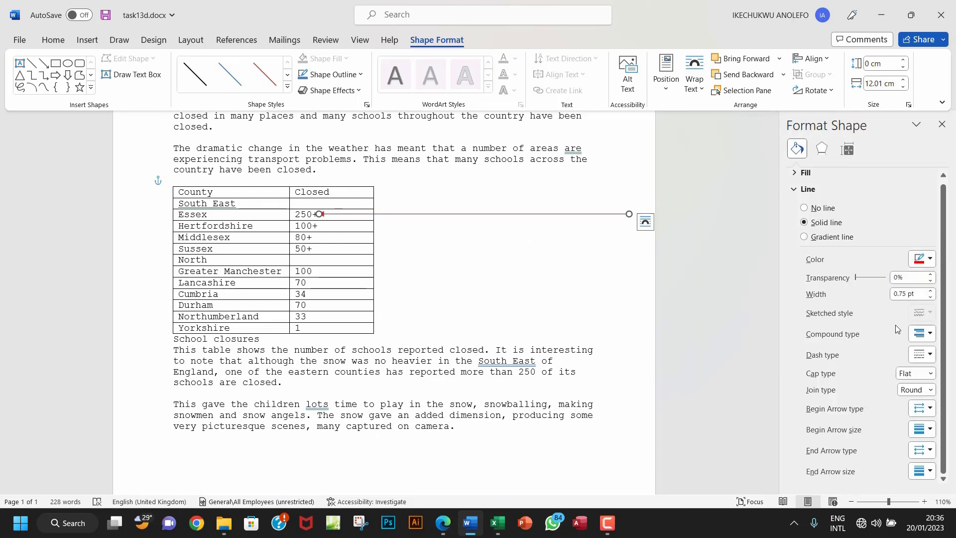
# Step: Set the line width of the red arrow to 2.5 pt
pyautogui.click(931, 291)
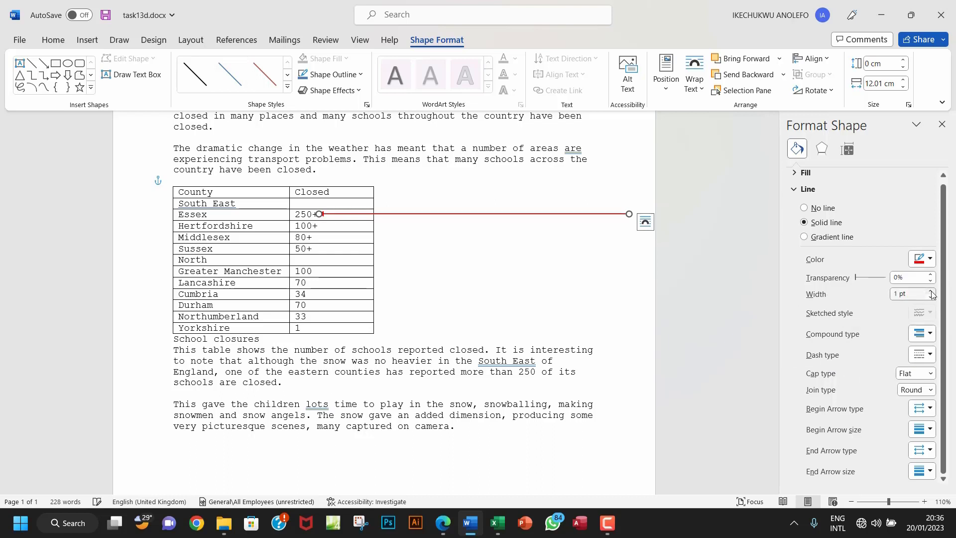
pyautogui.click(931, 291)
pyautogui.click(931, 291)
pyautogui.click(931, 291)
pyautogui.click(931, 291)
pyautogui.click(931, 291)
pyautogui.click(931, 291)
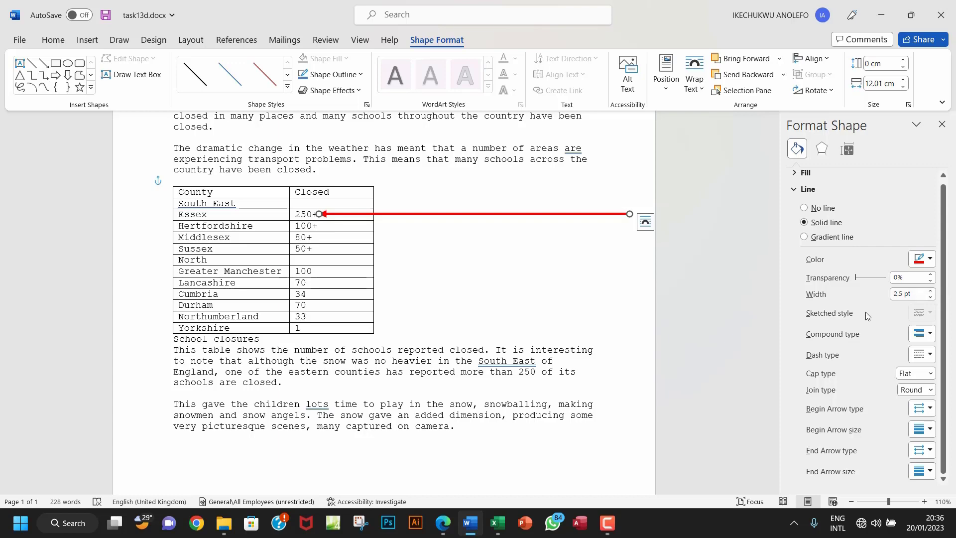
# Step: Check Task 13d in the textbook PDF, and draw a vertical line about 6.7 cm long down from the arrow's tail in task13d.docx
pyautogui.click(442, 522)
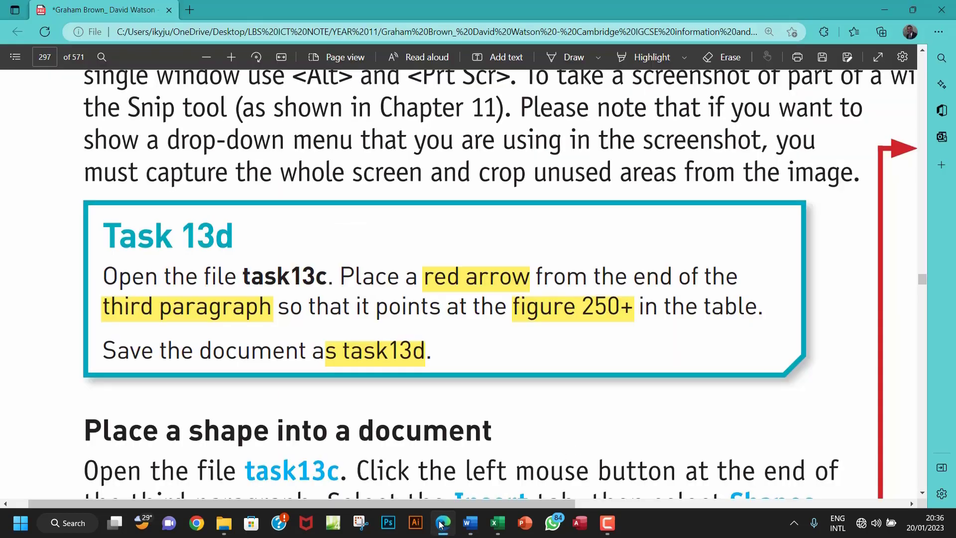
pyautogui.click(442, 523)
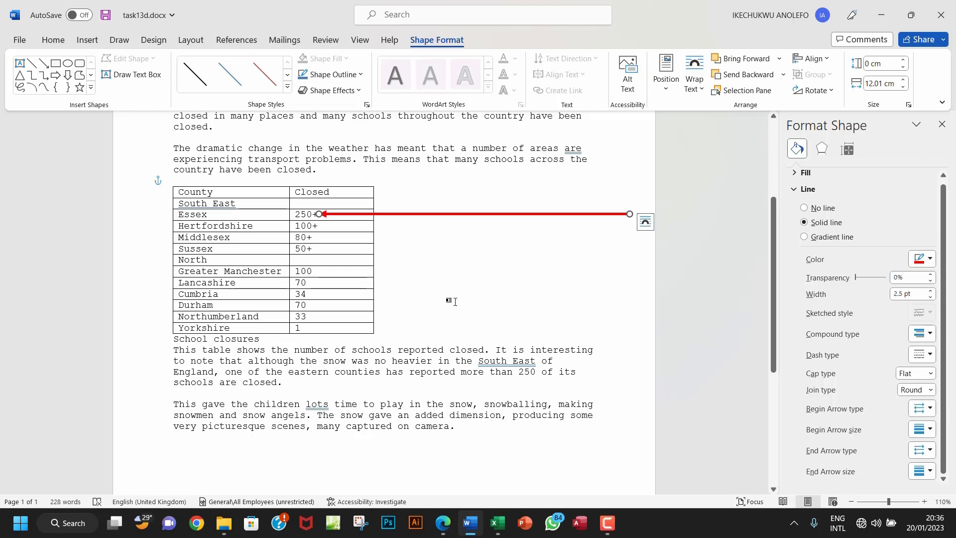
pyautogui.click(32, 64)
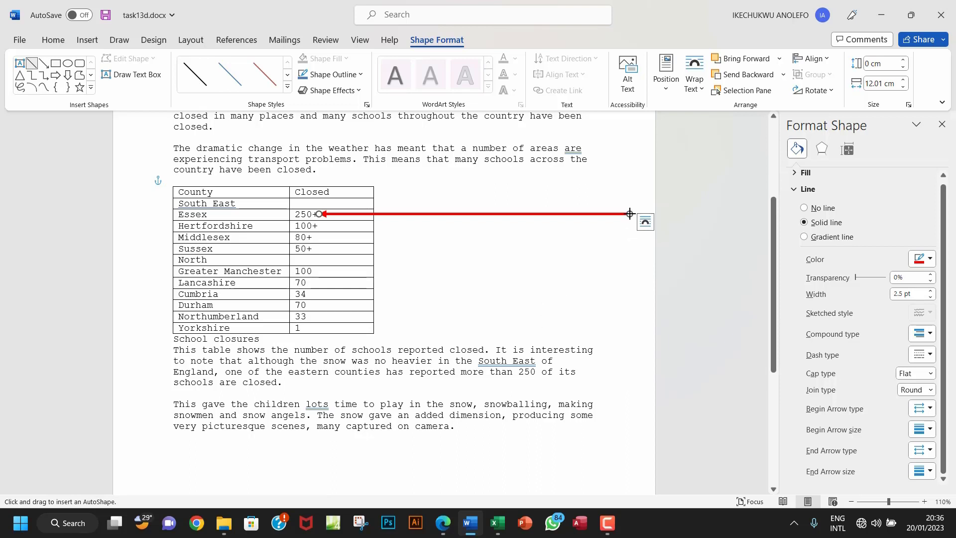
pyautogui.moveTo(630, 213); pyautogui.dragTo(621, 387)
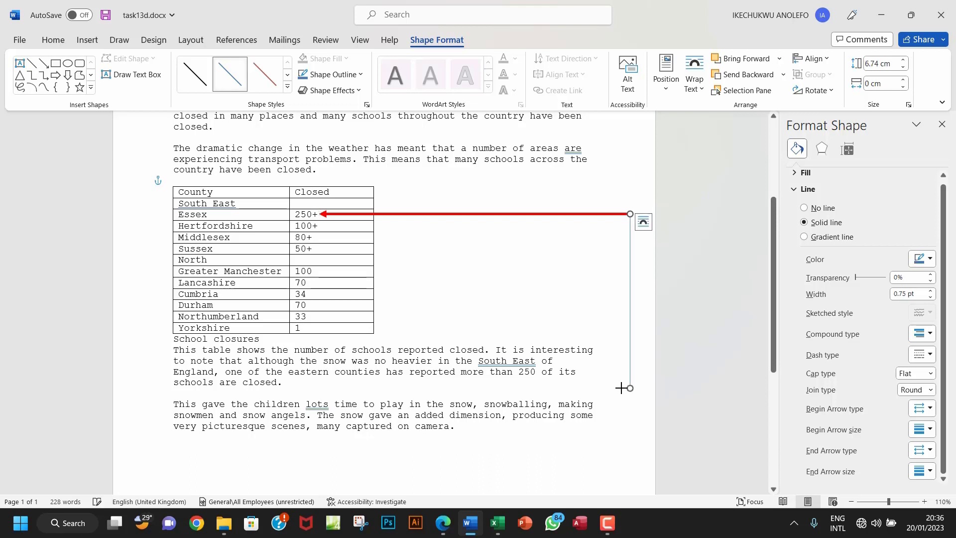
# Step: Format the vertical line in standard red with a width of 2.5 pt
pyautogui.click(929, 259)
pyautogui.click(870, 378)
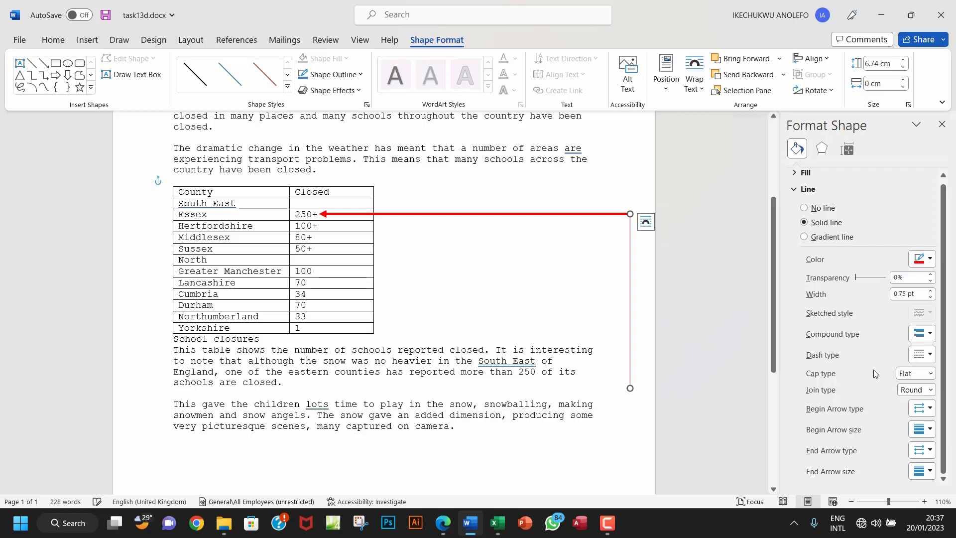
pyautogui.click(930, 290)
pyautogui.click(929, 291)
pyautogui.click(930, 291)
pyautogui.click(931, 291)
pyautogui.click(930, 291)
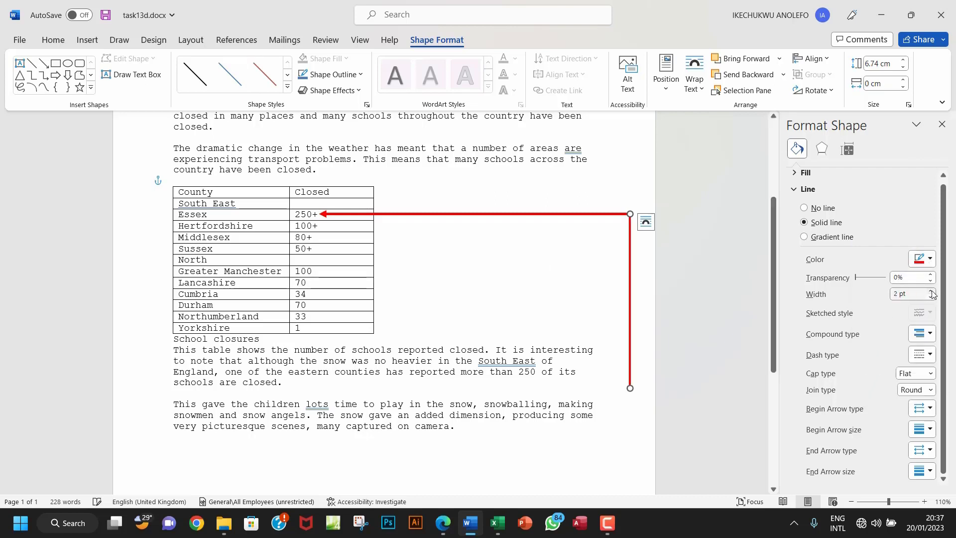
pyautogui.click(930, 291)
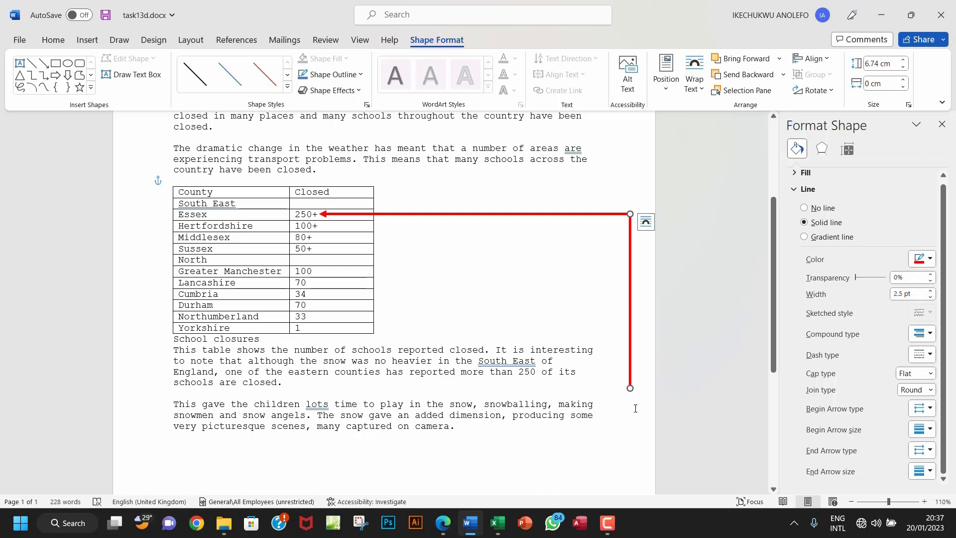
# Step: Draw a horizontal line about 13.5 cm long from the vertical line's lower end to 'schools are closed.' and nudge it slightly up
pyautogui.click(31, 63)
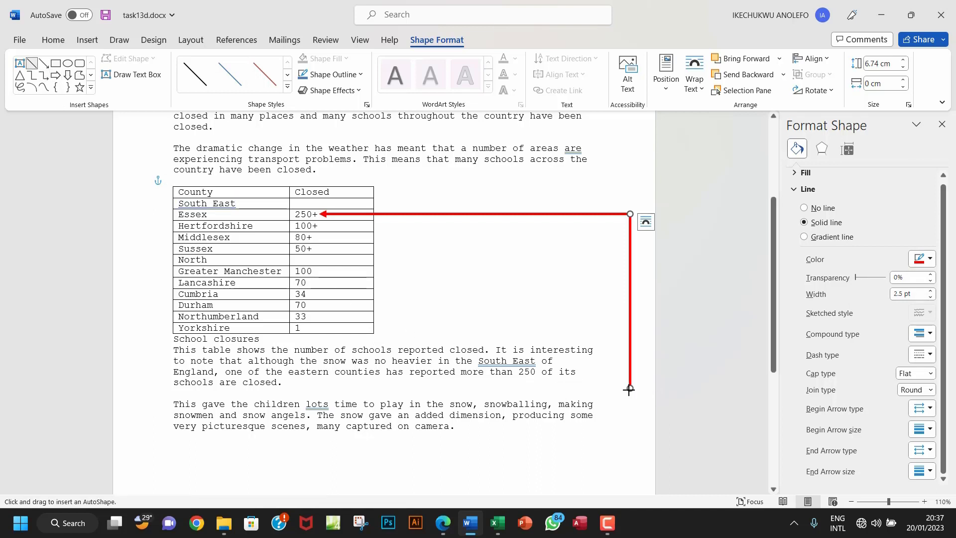
pyautogui.moveTo(629, 387); pyautogui.dragTo(282, 380)
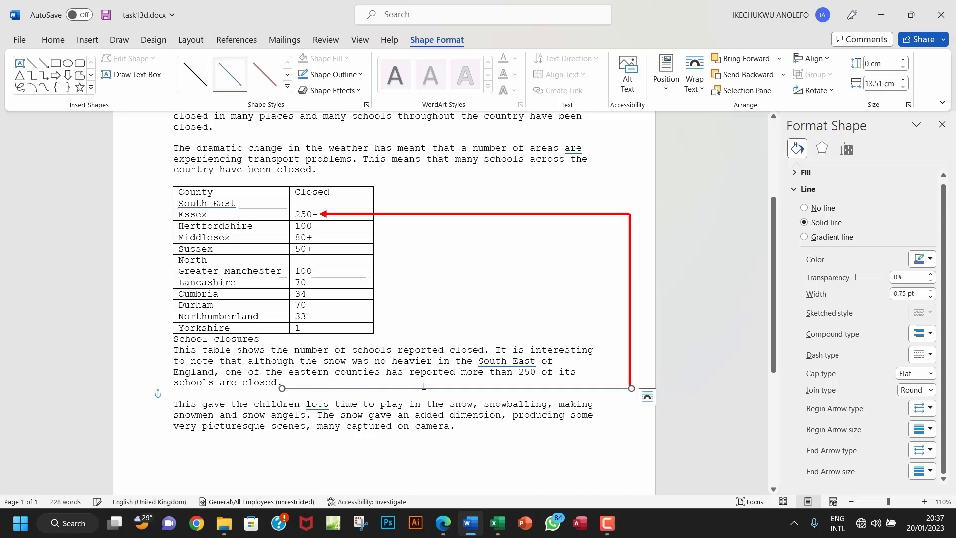
pyautogui.press('Up')
pyautogui.press('Up')
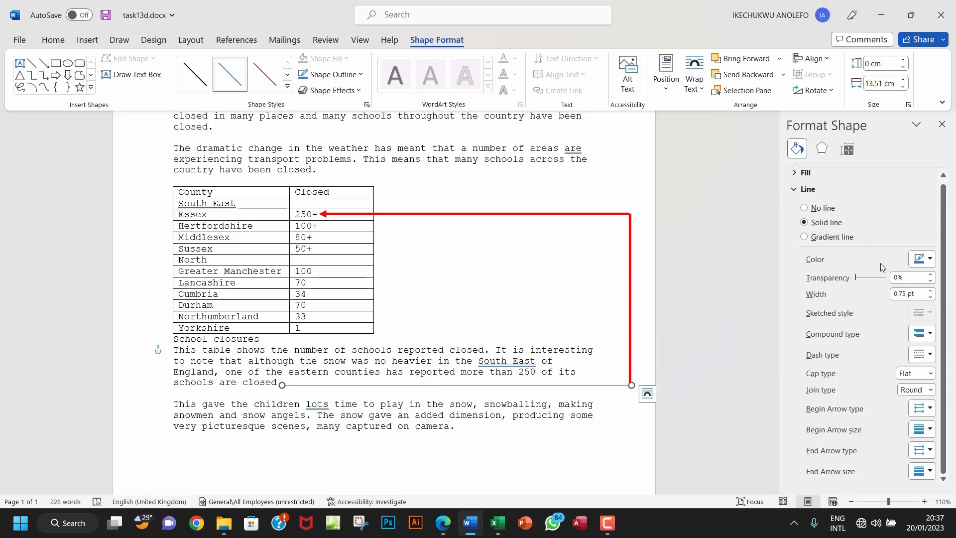
# Step: Copy the vertical line's formatting onto the lower horizontal line with Format Painter
pyautogui.click(630, 269)
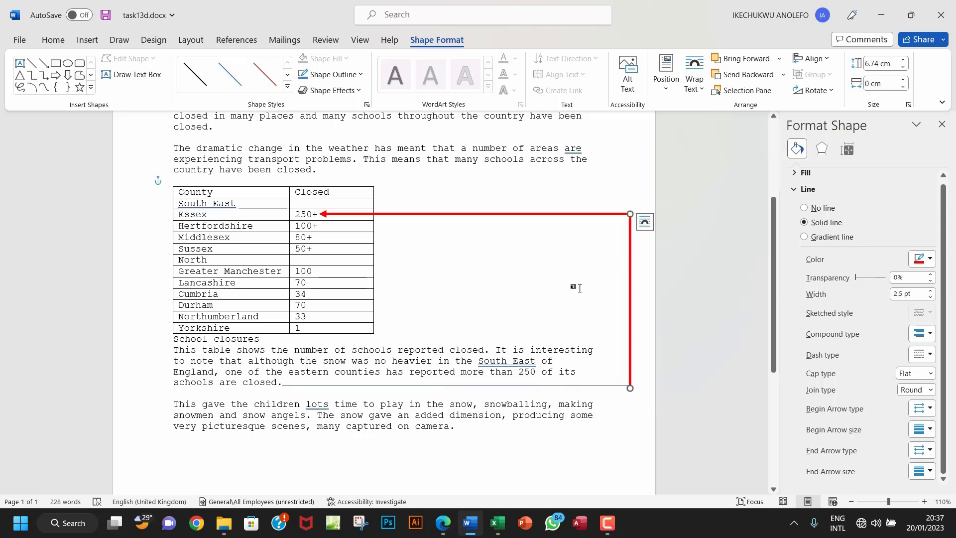
pyautogui.click(59, 40)
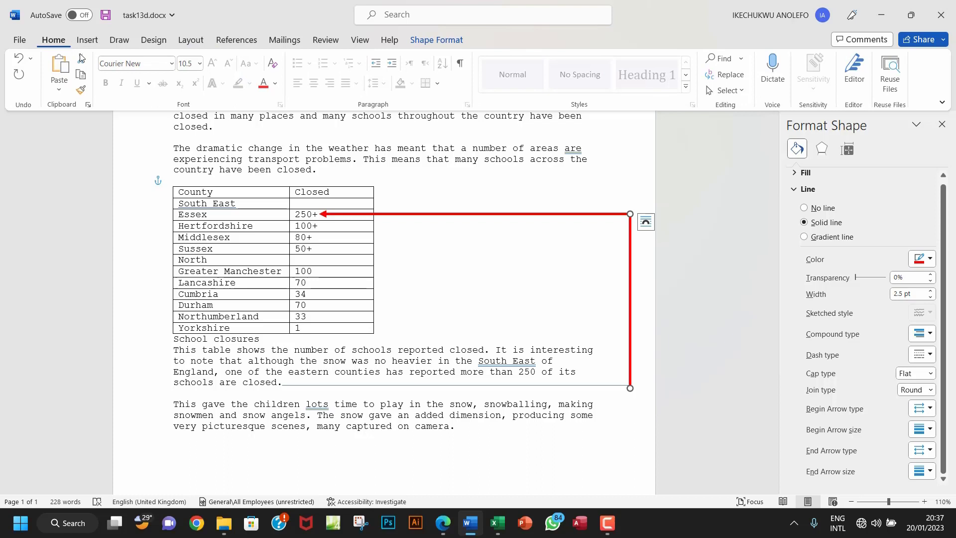
pyautogui.click(82, 89)
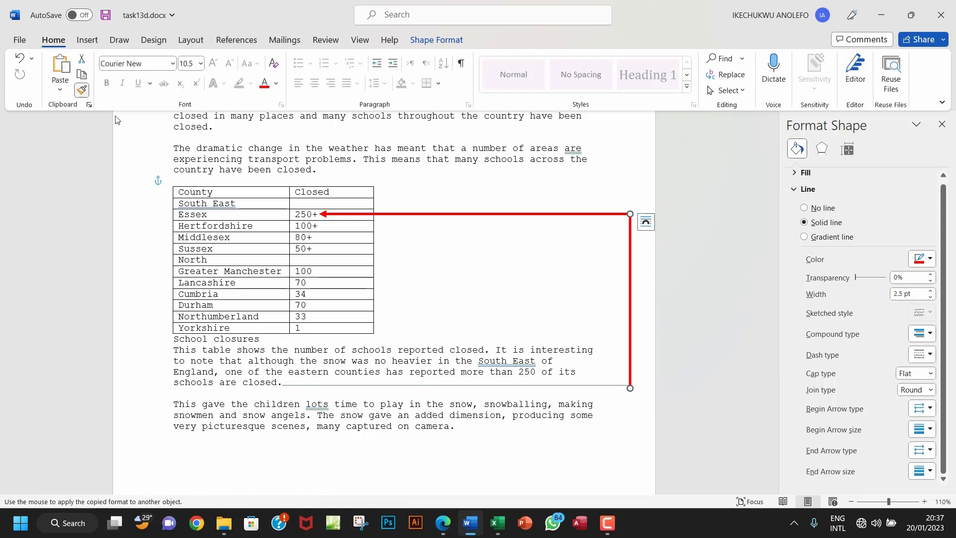
pyautogui.click(549, 386)
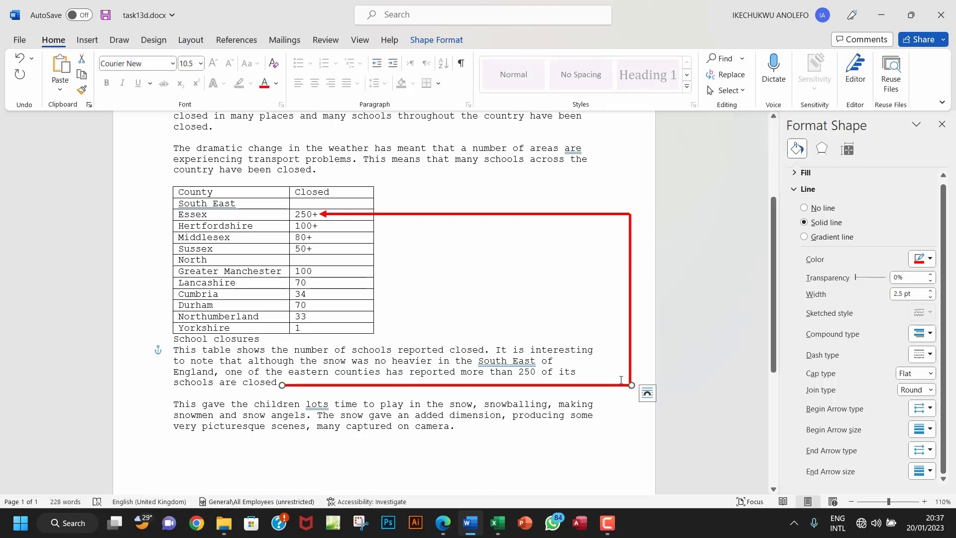
pyautogui.click(591, 277)
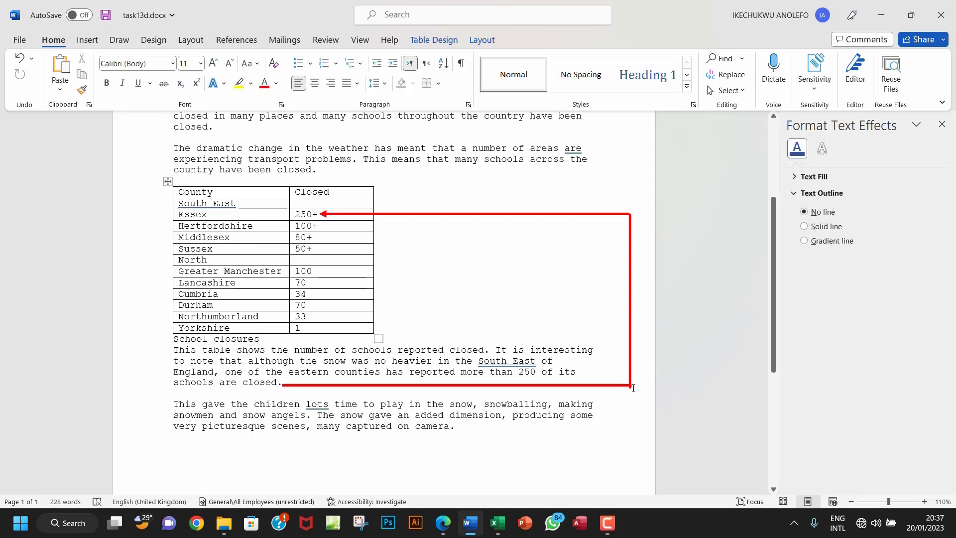
# Step: Nudge the lower horizontal line slightly up to sit level with the end of the third paragraph
pyautogui.click(510, 385)
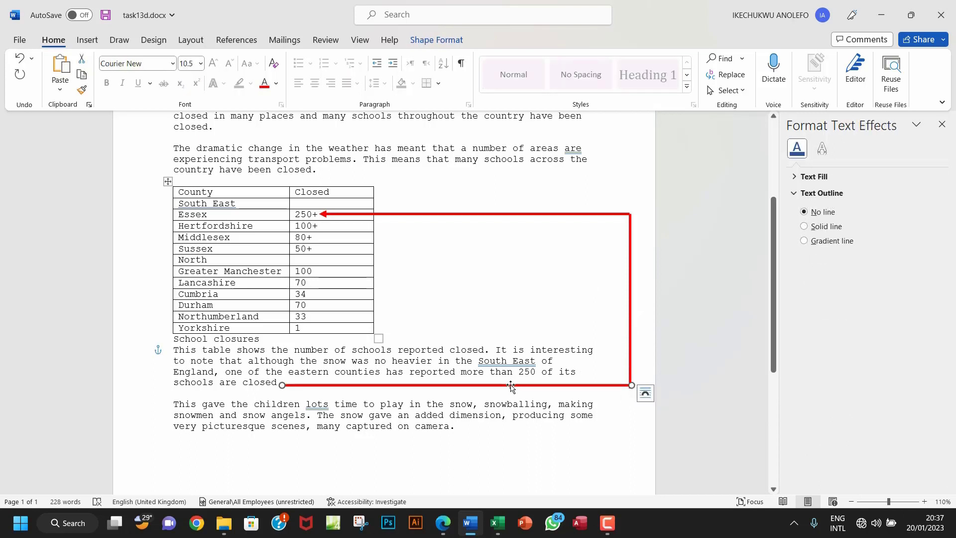
pyautogui.press('Up')
pyautogui.press('Up')
pyautogui.press('Up')
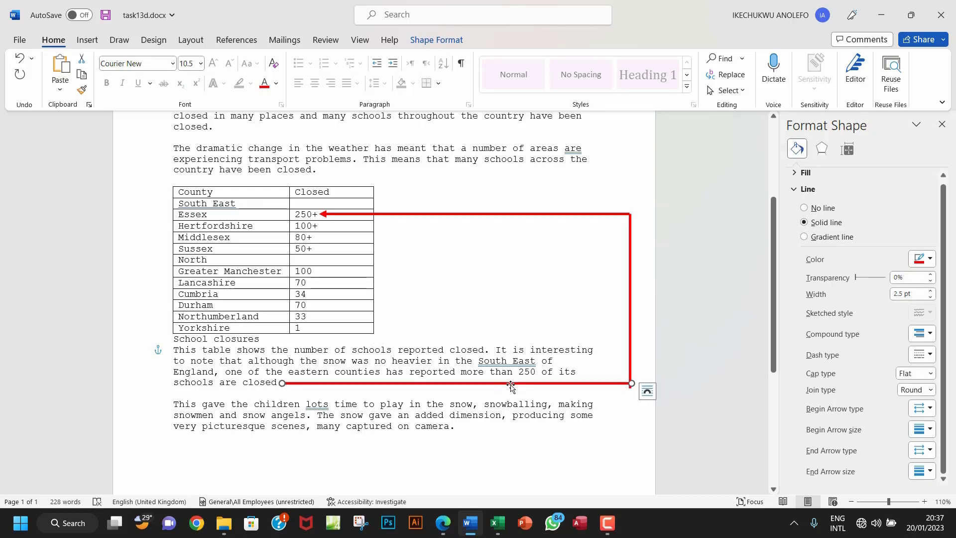
# Step: Shorten the vertical line so its lower end meets the lower horizontal line
pyautogui.click(630, 371)
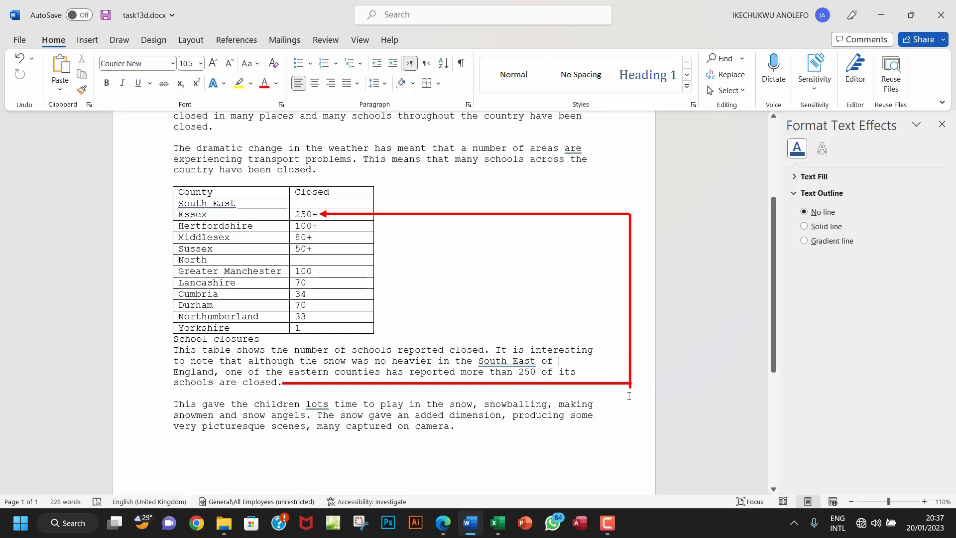
pyautogui.click(631, 362)
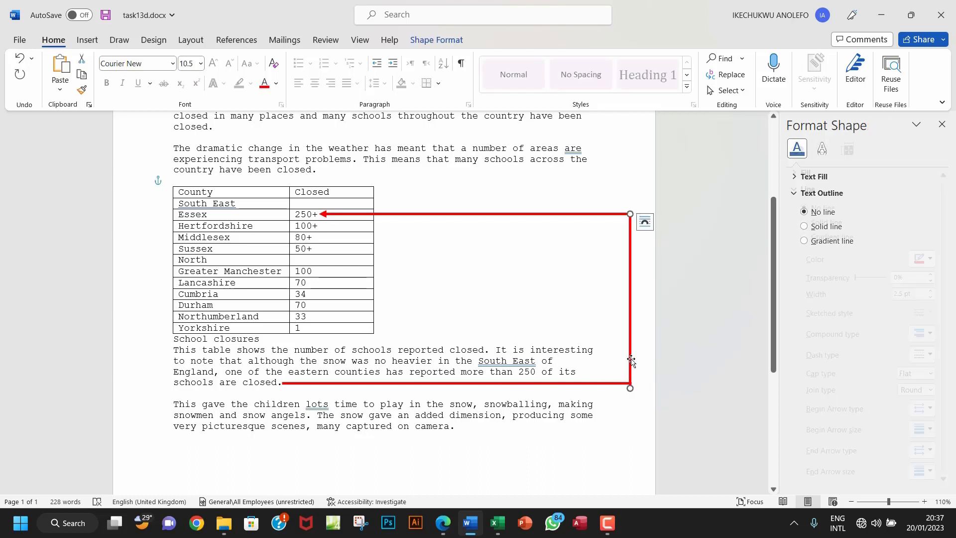
pyautogui.click(630, 388)
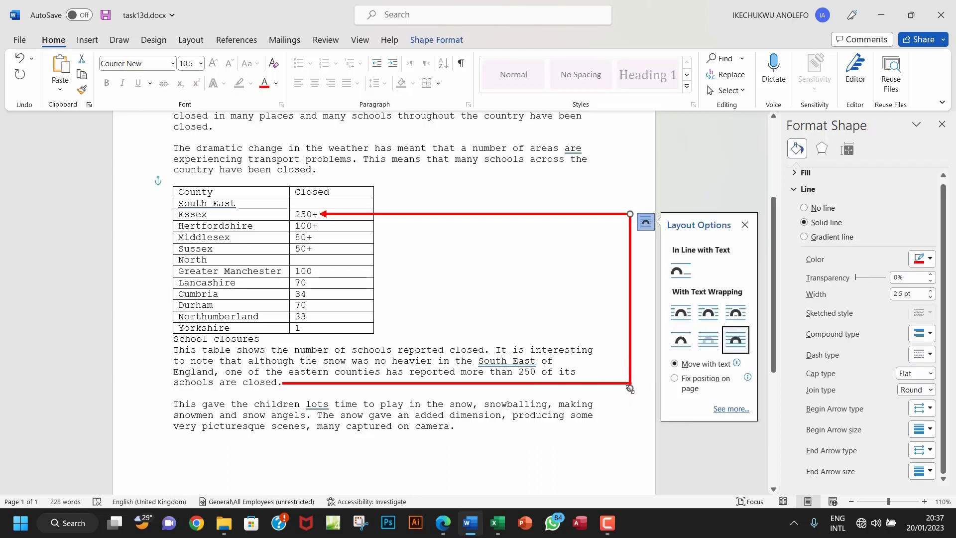
pyautogui.click(629, 385)
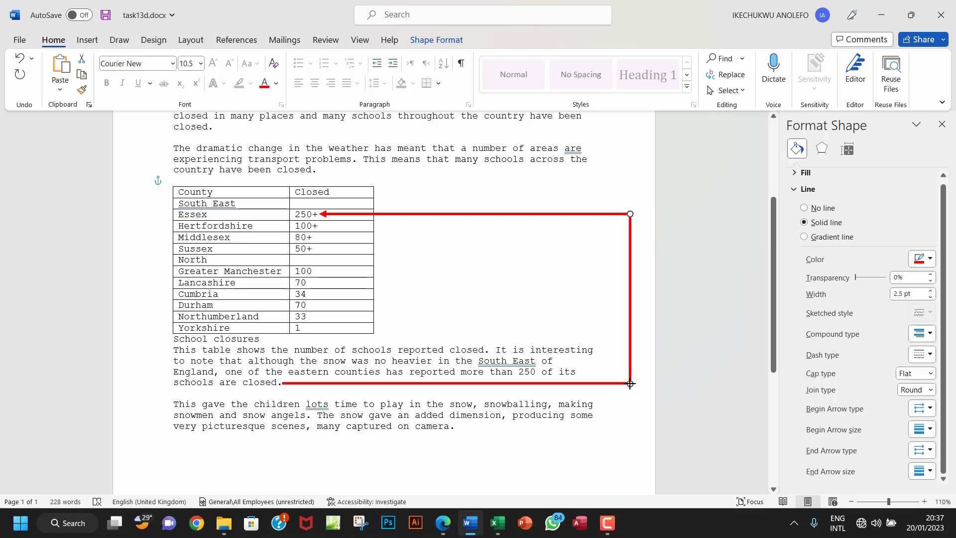
pyautogui.click(630, 383)
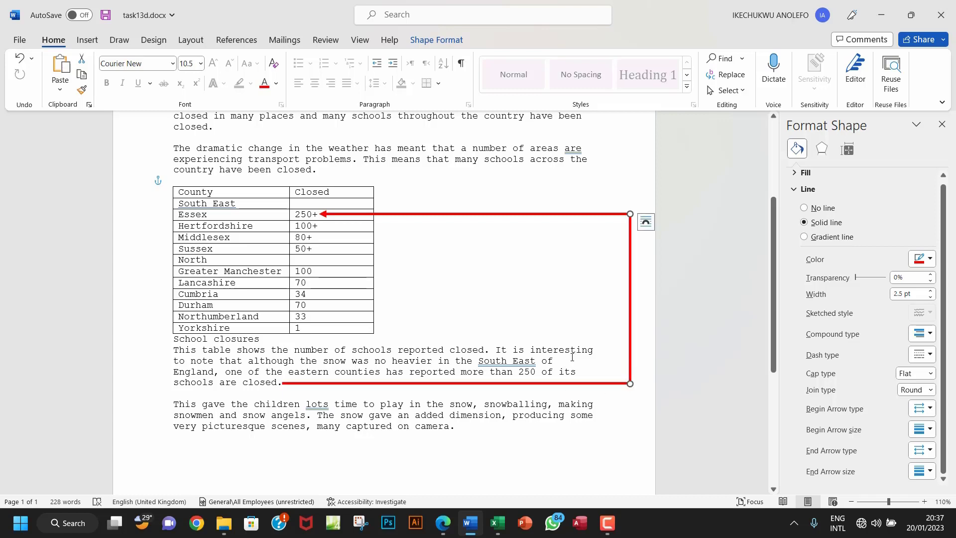
# Step: Zoom in to 250%, nudge the lower horizontal line left to align with the vertical line, and check the corner where they meet
pyautogui.click(898, 501)
pyautogui.scroll(-5, 683, 407)
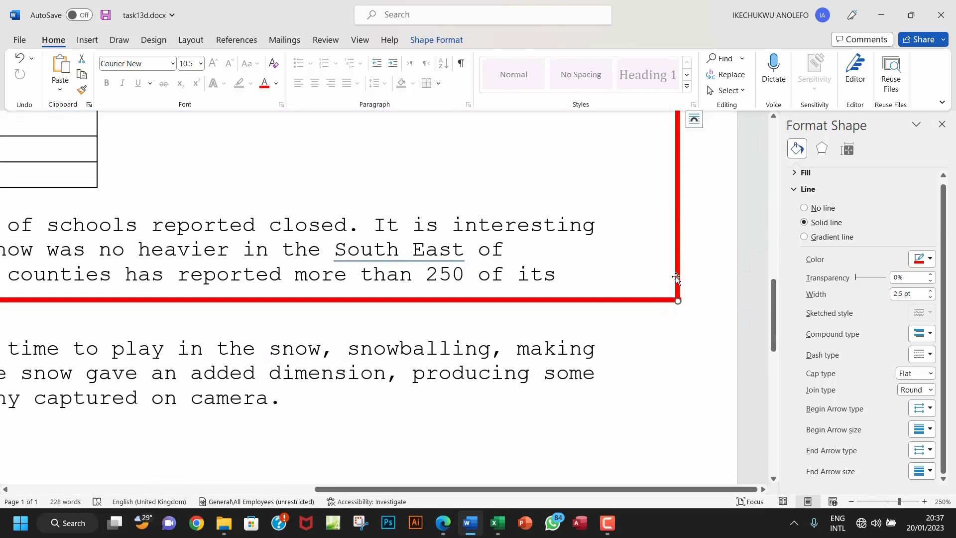
pyautogui.click(658, 300)
pyautogui.press('Left')
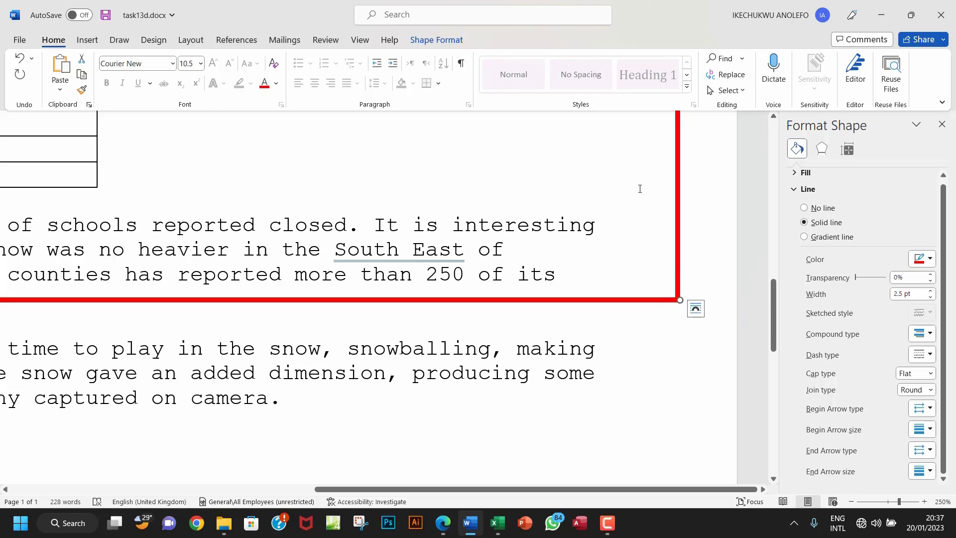
pyautogui.click(644, 250)
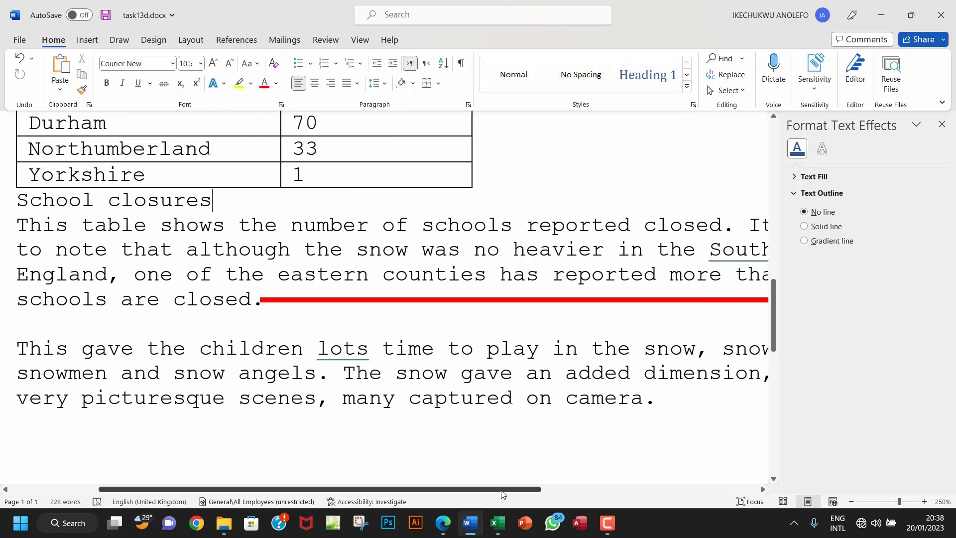
pyautogui.moveTo(502, 490); pyautogui.dragTo(715, 471)
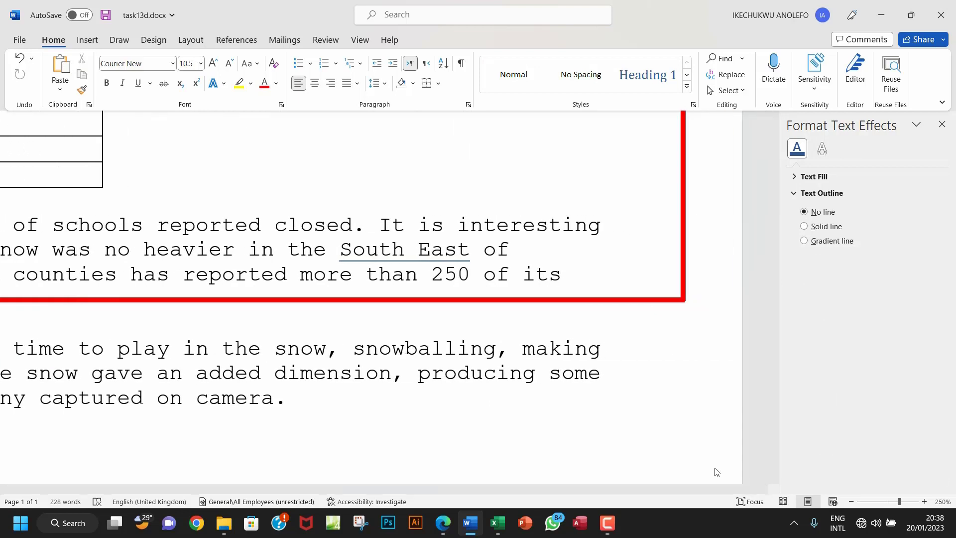
pyautogui.click(683, 284)
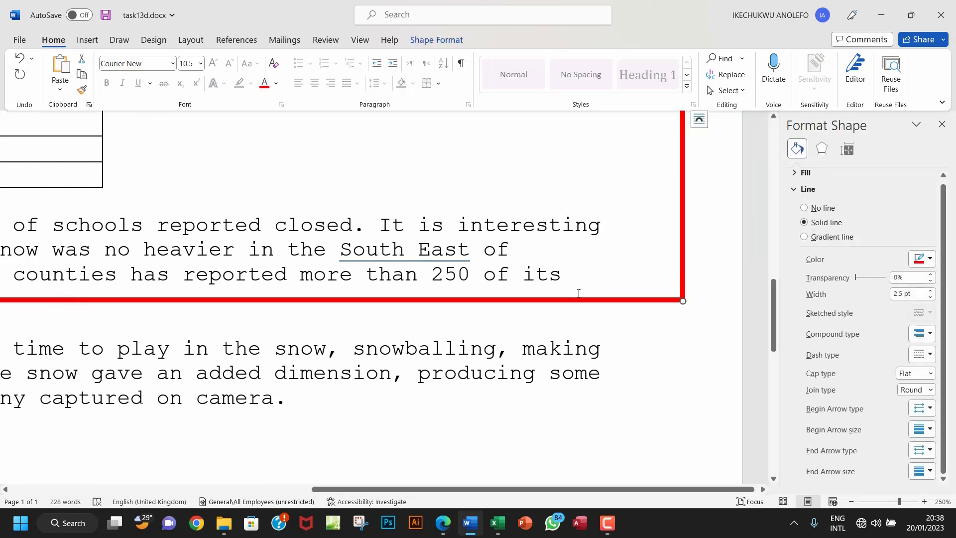
pyautogui.click(551, 349)
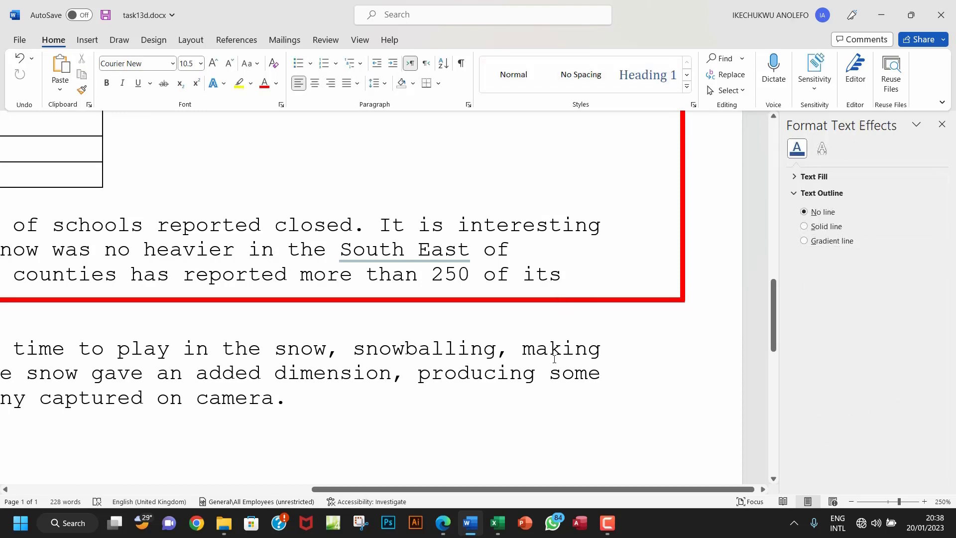
# Step: Nudge the upper arrow line slightly down so its end lines up with the top of the vertical red line
pyautogui.scroll(6, 553, 358)
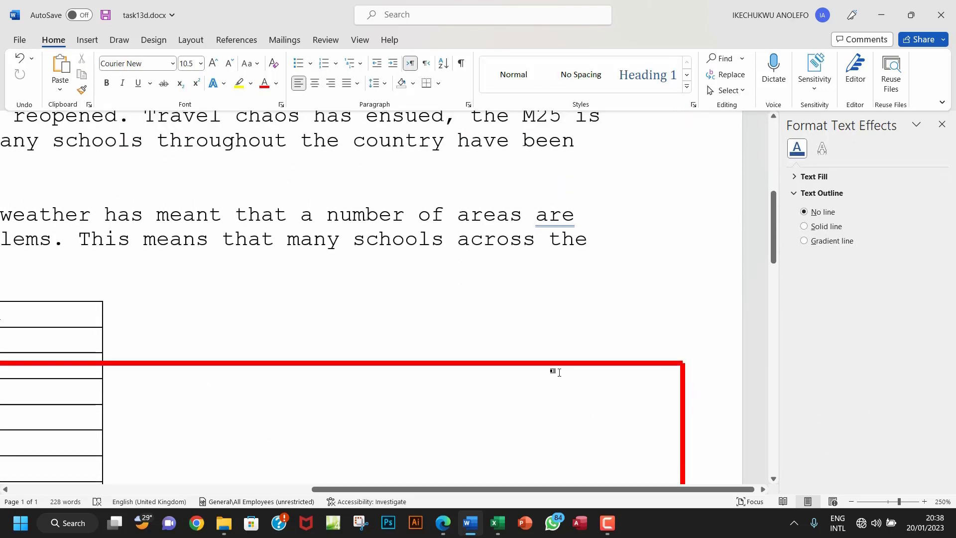
pyautogui.scroll(-3, 559, 373)
pyautogui.moveTo(704, 489); pyautogui.dragTo(674, 492)
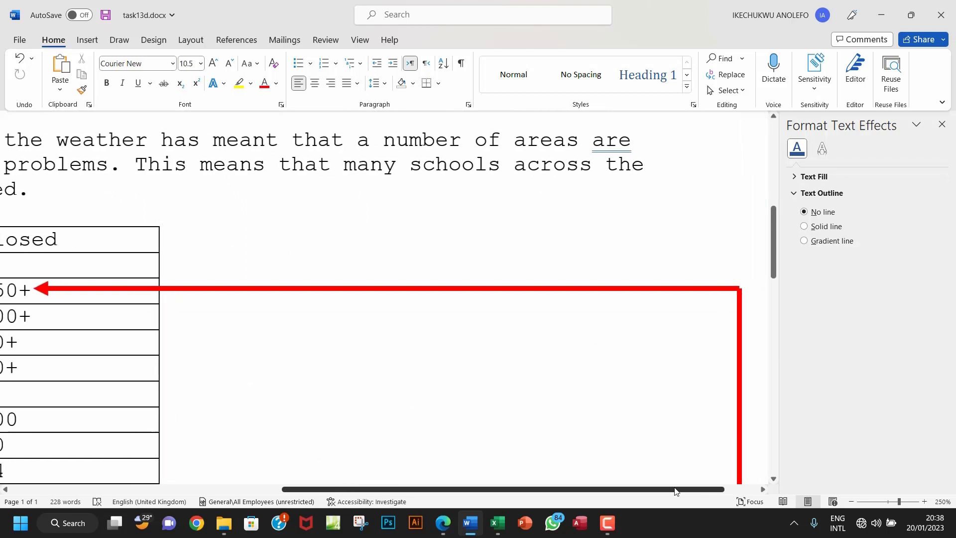
pyautogui.click(721, 290)
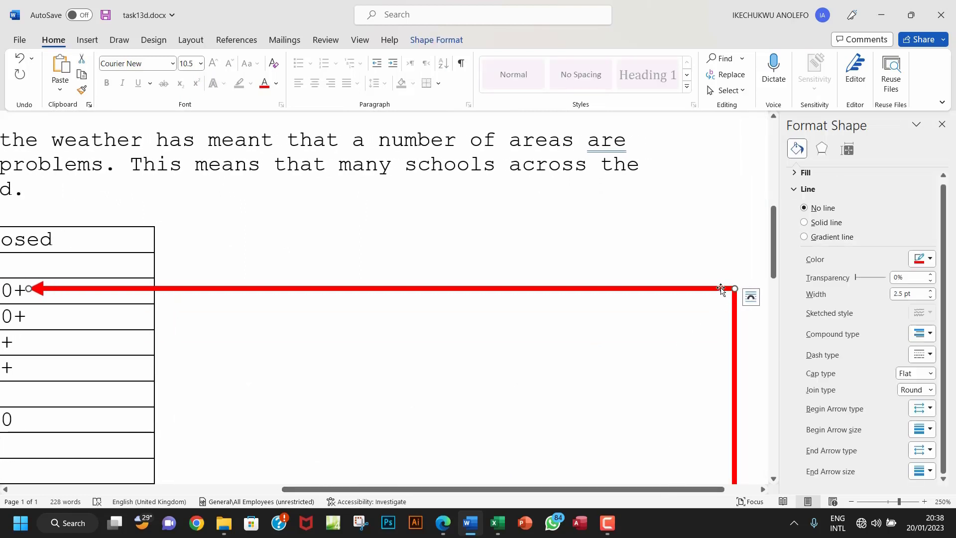
pyautogui.press('Down')
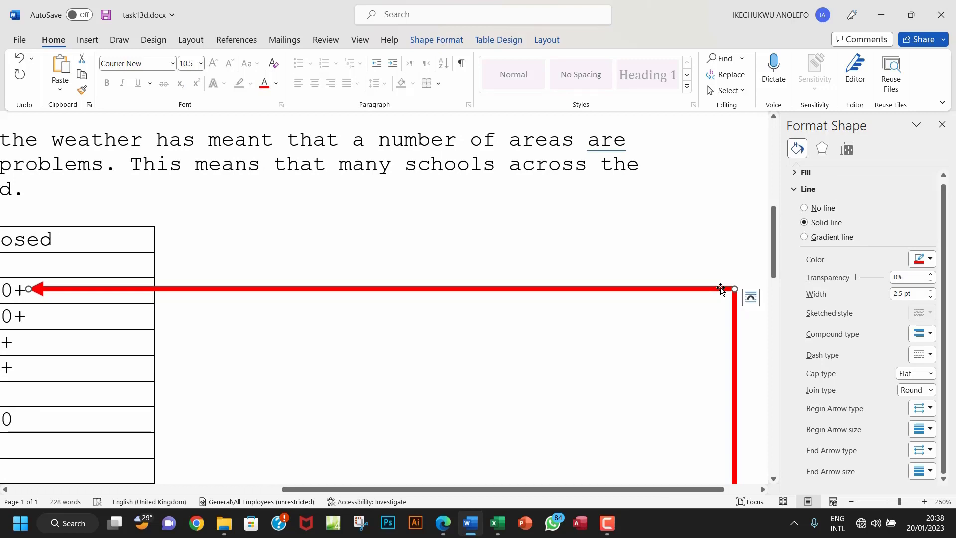
pyautogui.click(416, 330)
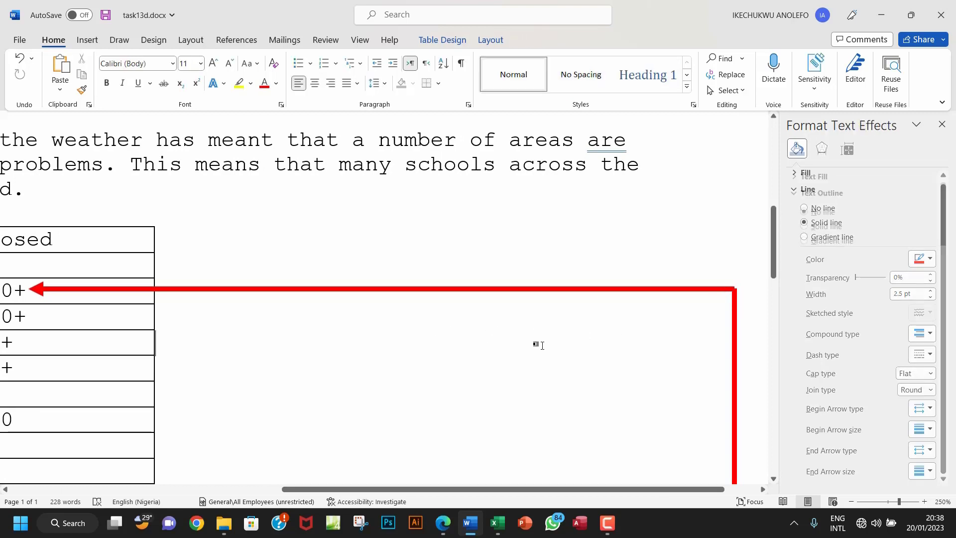
pyautogui.click(648, 290)
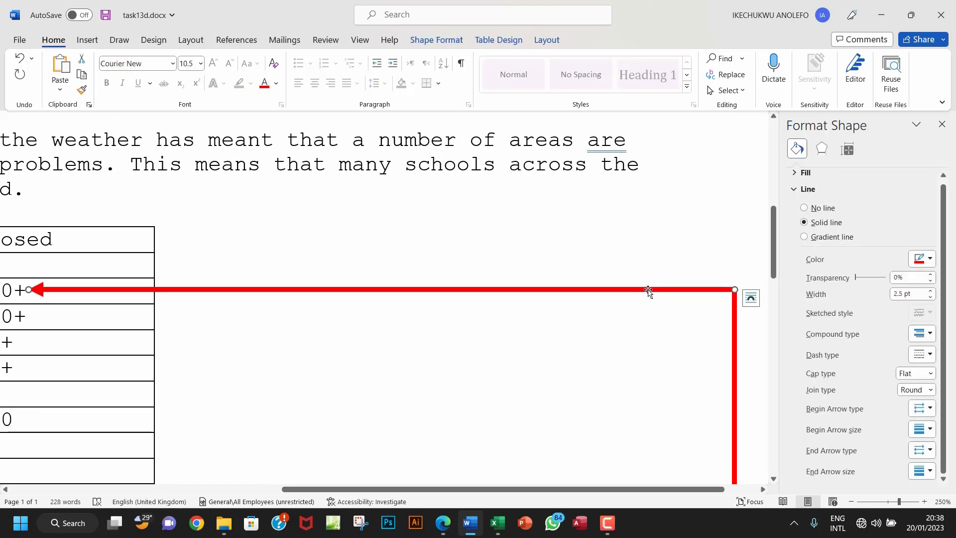
pyautogui.click(629, 306)
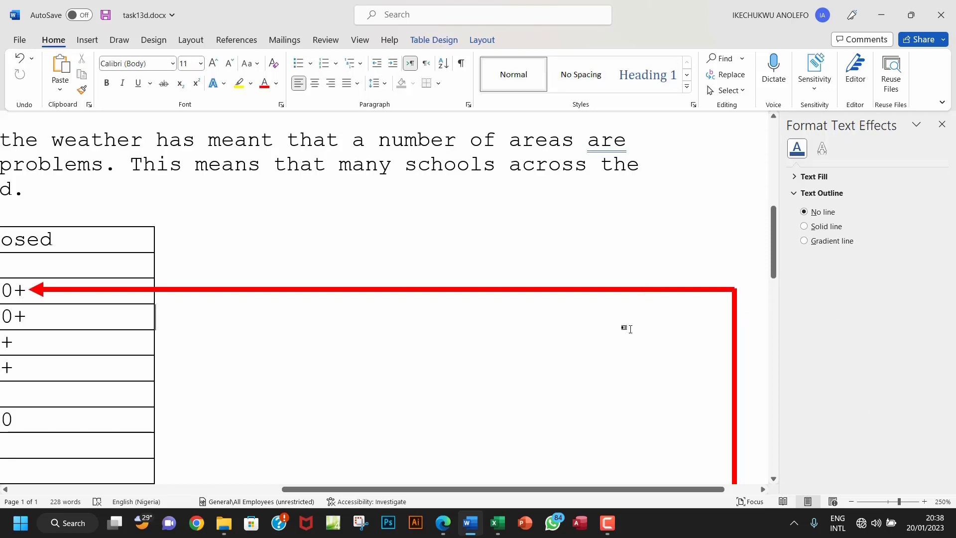
pyautogui.click(722, 289)
pyautogui.press('Down')
pyautogui.press('Down')
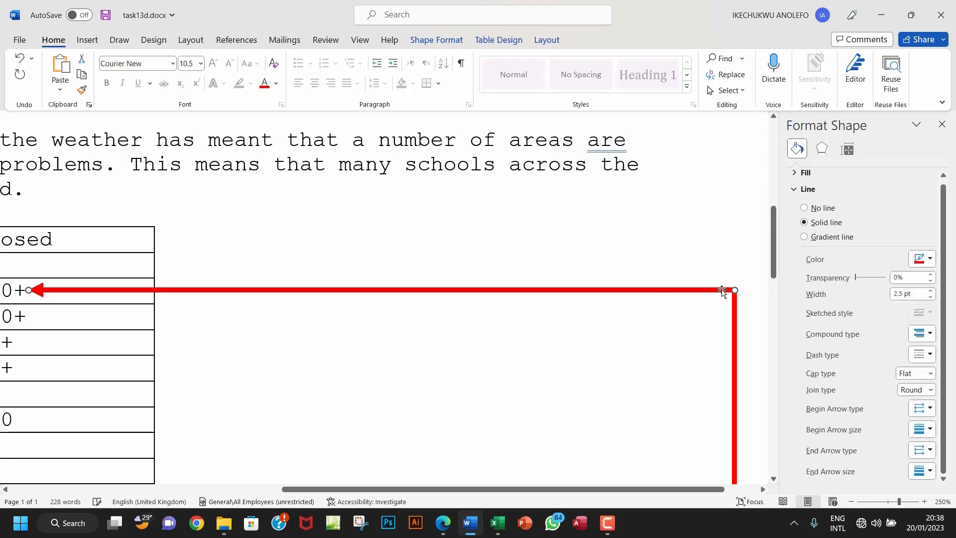
pyautogui.click(679, 315)
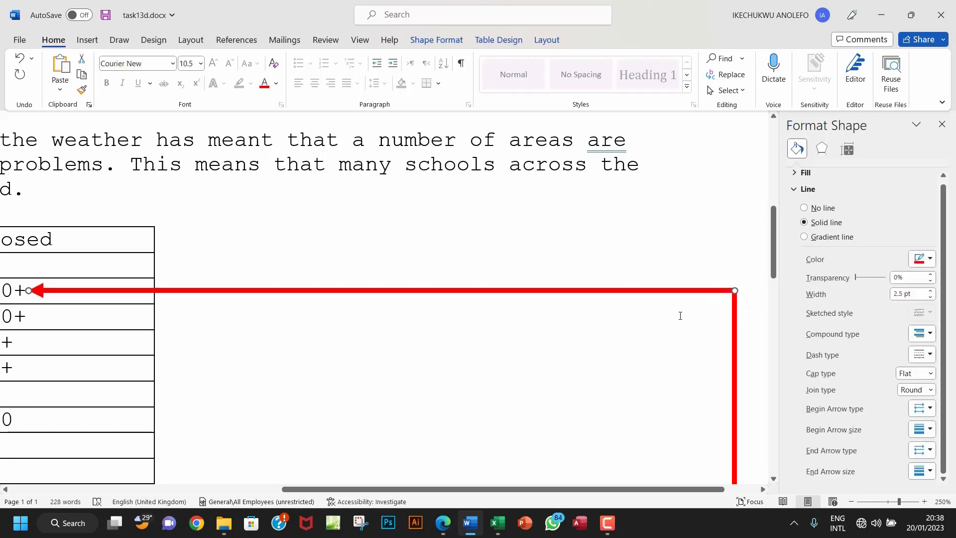
pyautogui.click(695, 293)
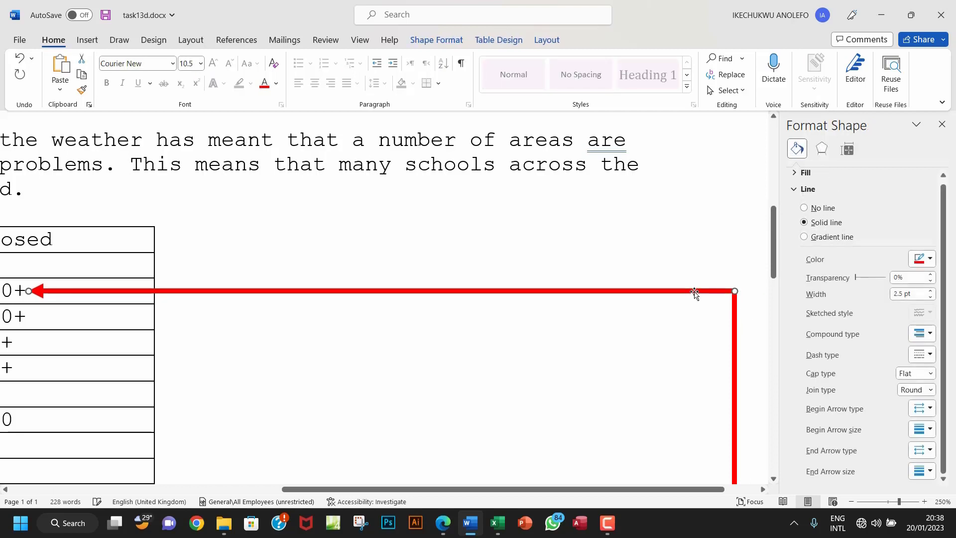
pyautogui.click(678, 309)
pyautogui.scroll(-1, 695, 339)
pyautogui.scroll(-3, 695, 339)
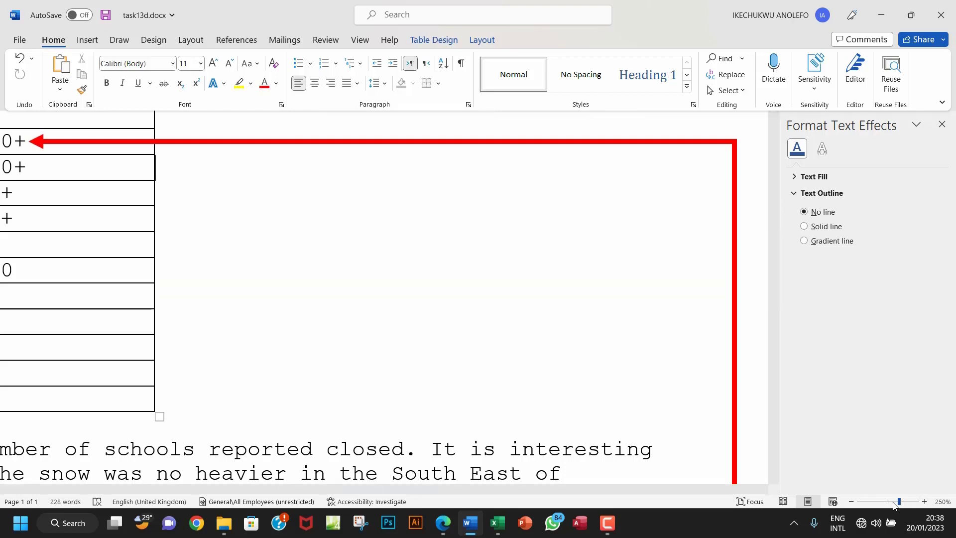
# Step: Group the arrow line, the vertical line and the lower horizontal line into a single object
pyautogui.moveTo(891, 501); pyautogui.dragTo(854, 497)
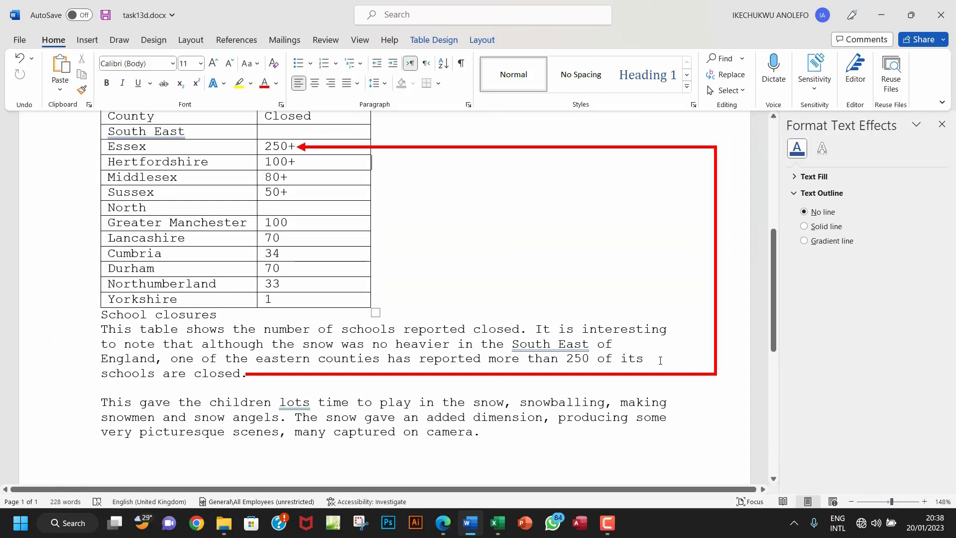
pyautogui.click(489, 147)
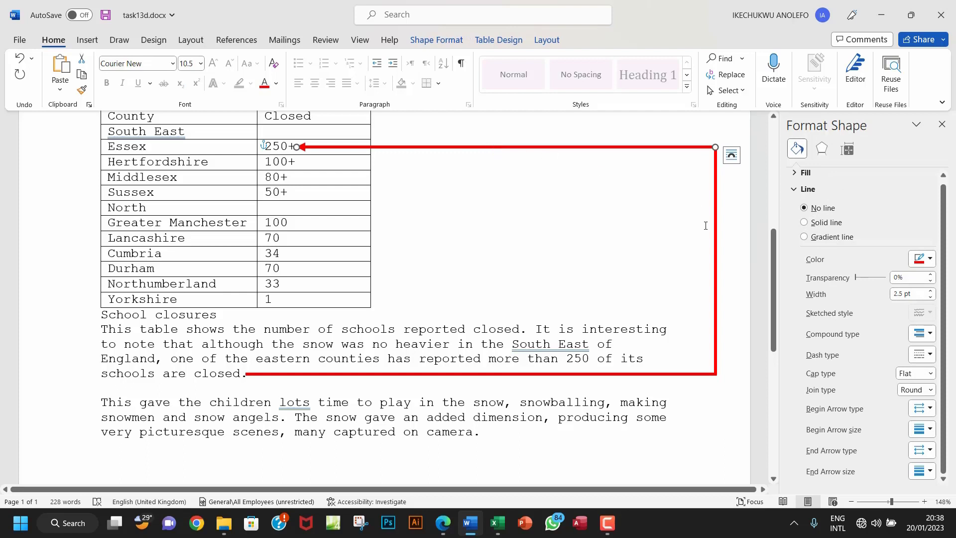
pyautogui.click(715, 242)
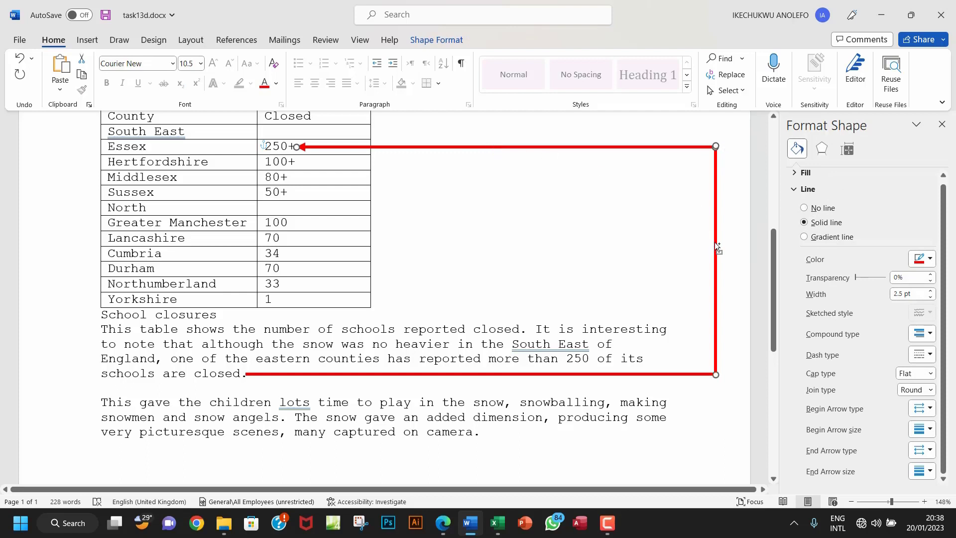
pyautogui.click(651, 374)
pyautogui.rightClick(716, 255)
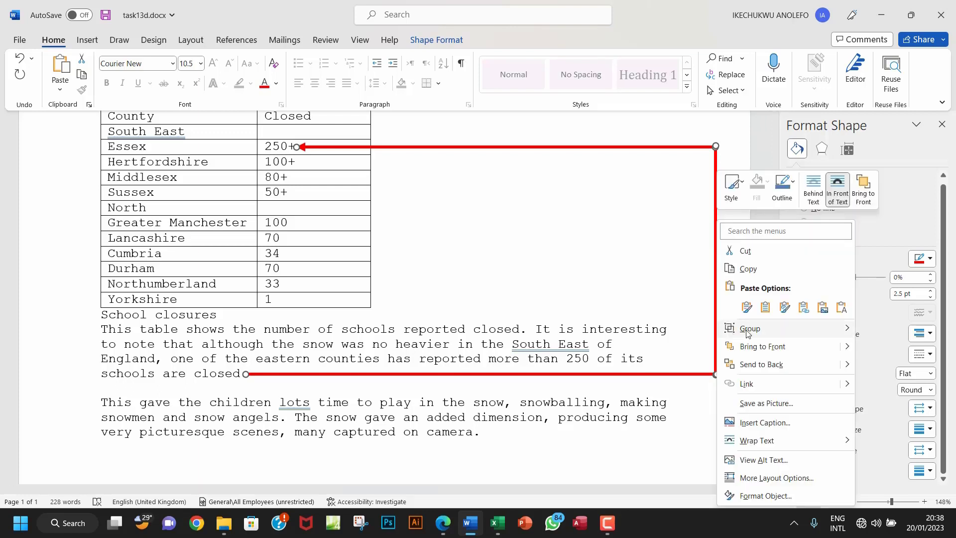
pyautogui.moveTo(753, 332)
pyautogui.click(889, 329)
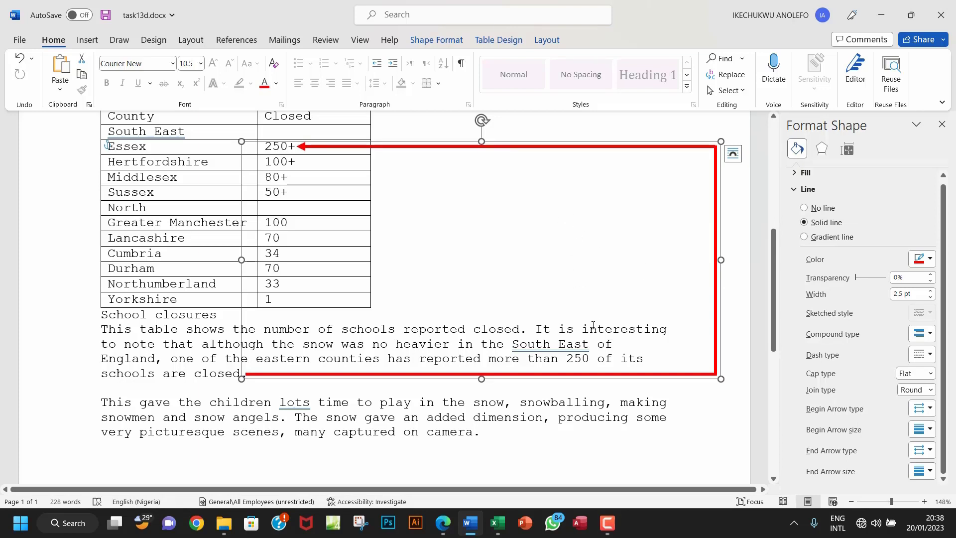
pyautogui.click(533, 420)
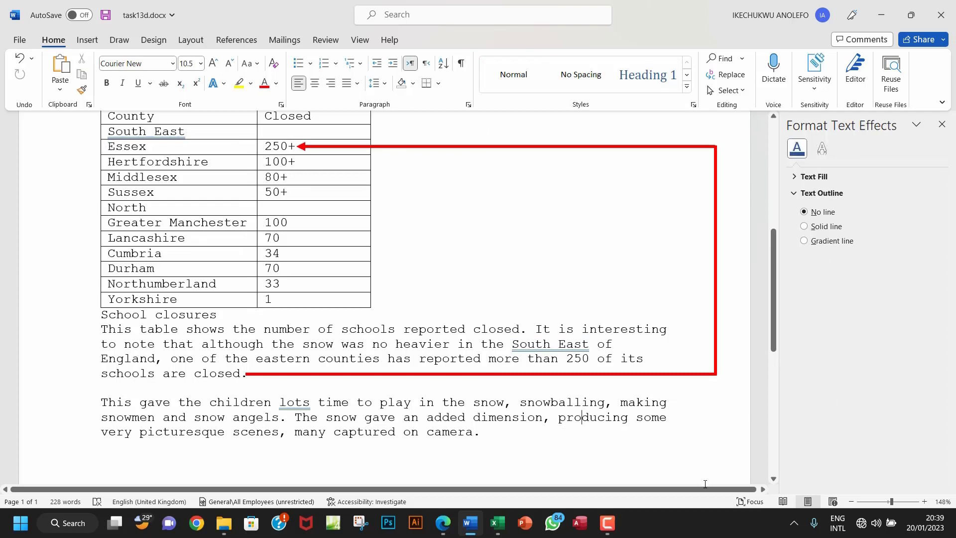
# Step: Close the Format Text Effects pane and switch to the textbook PDF in Edge to review the Task 13d instructions
pyautogui.click(888, 501)
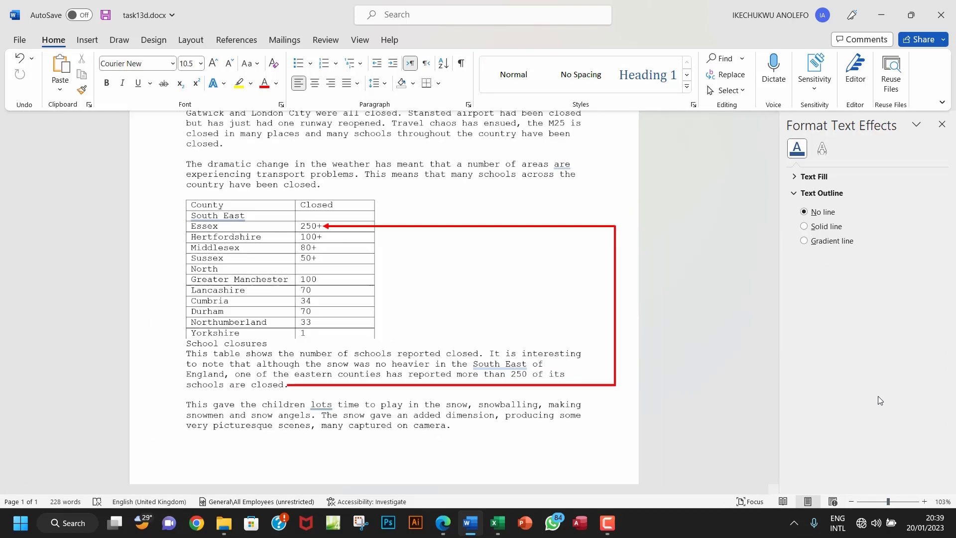
pyautogui.click(941, 124)
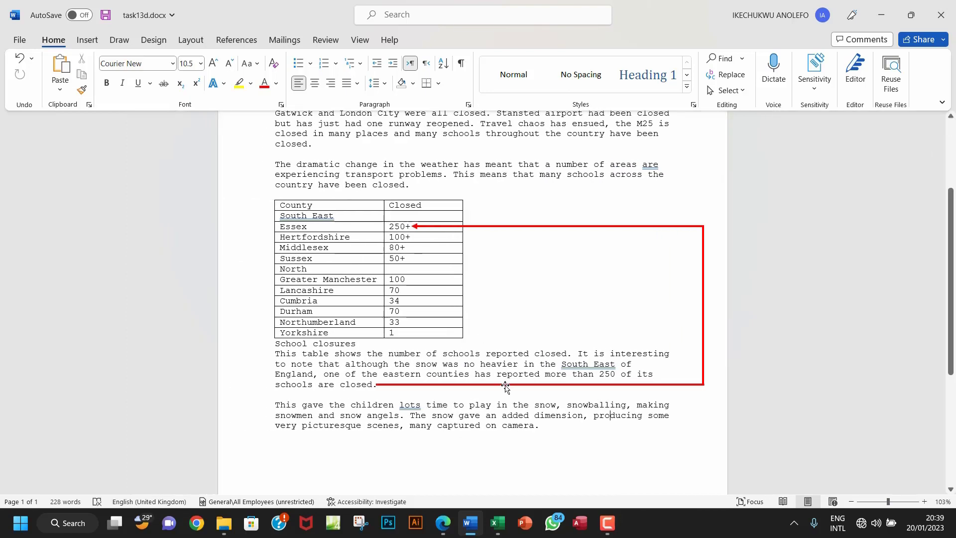
pyautogui.click(443, 522)
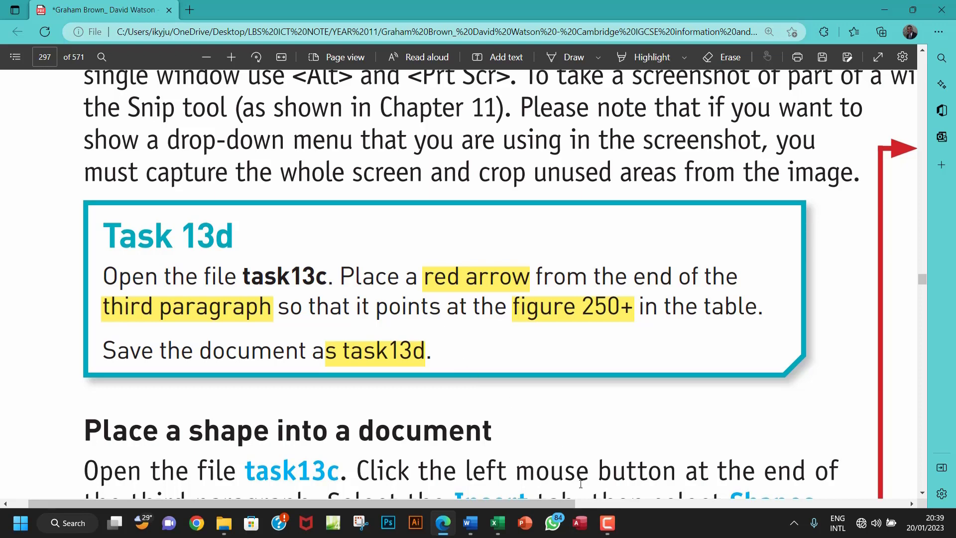
pyautogui.moveTo(613, 526)
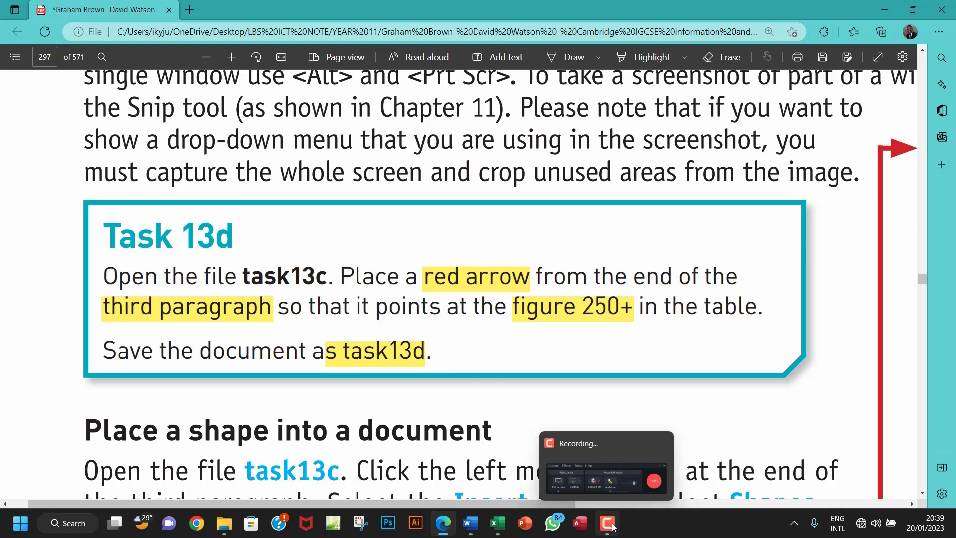
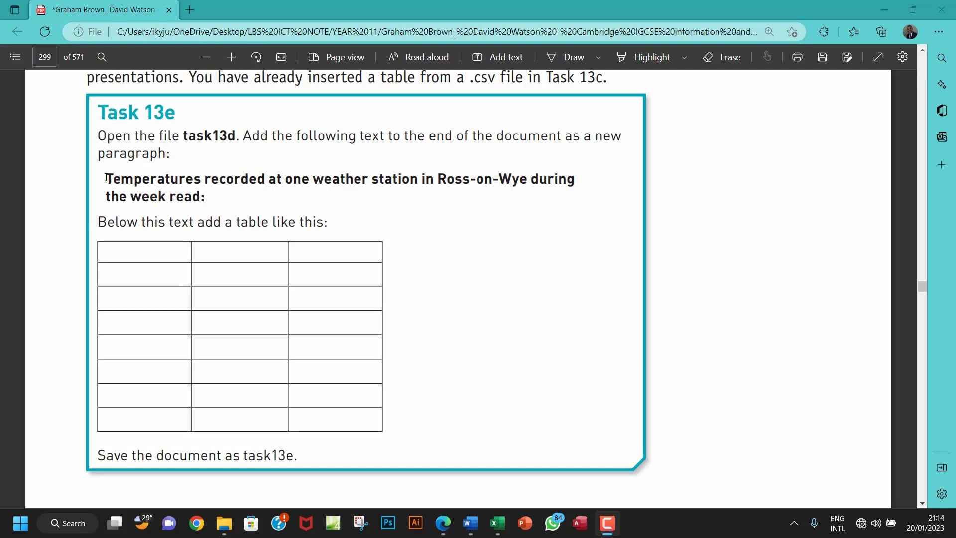
# Step: Copy the sentence "Temperatures recorded at one weather station in Ross-on-Wye during the week read:" from Task 13e and open task13d.docx in Word
pyautogui.moveTo(106, 175); pyautogui.dragTo(208, 199)
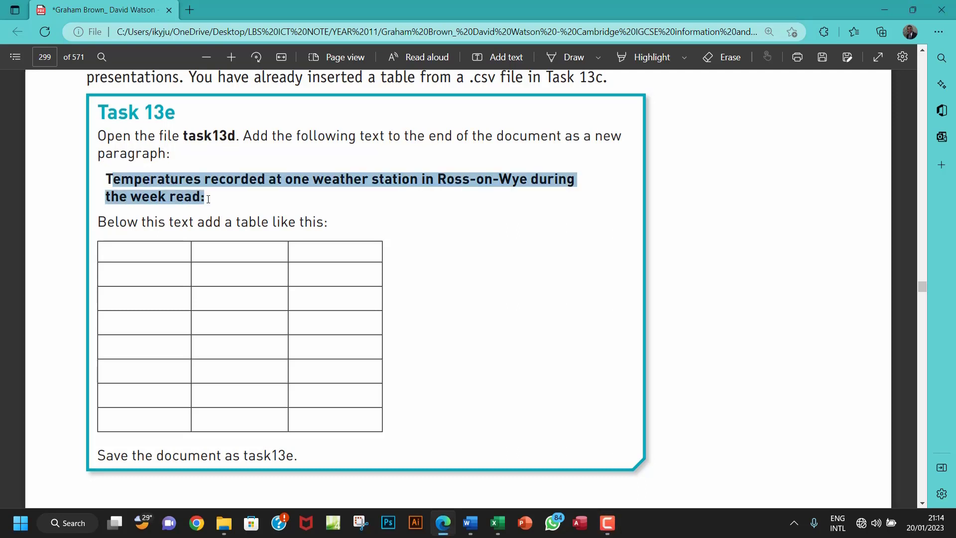
pyautogui.hotkey('ctrl', 'c')
pyautogui.moveTo(230, 525)
pyautogui.click(157, 457)
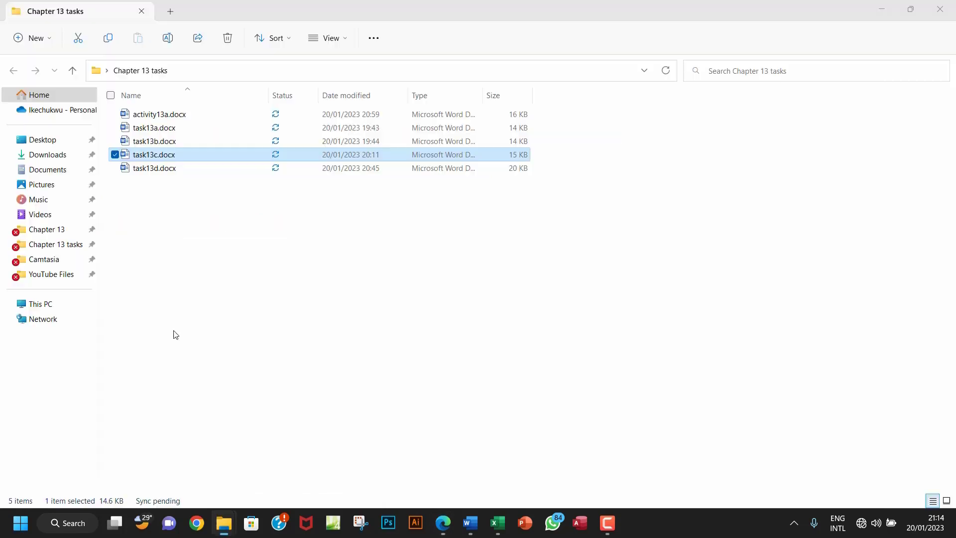
pyautogui.click(166, 175)
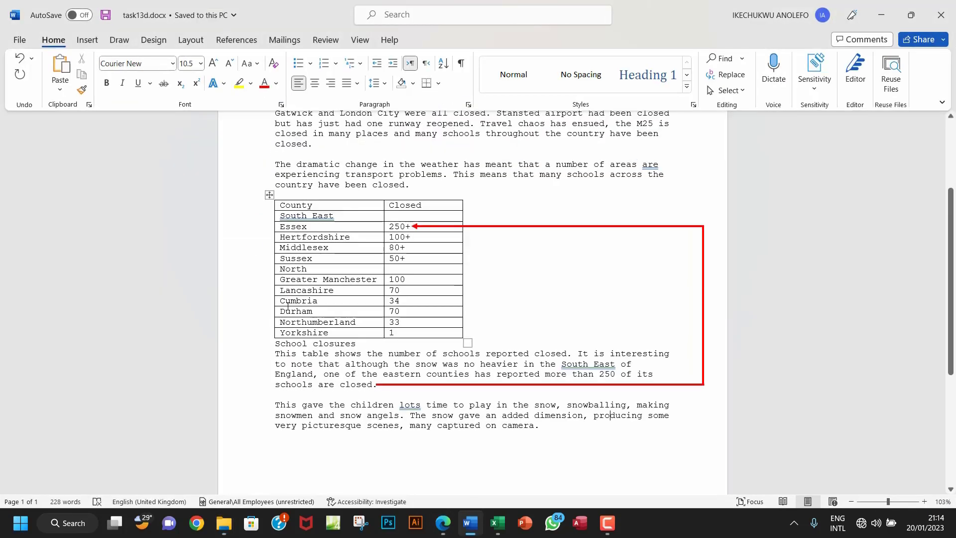
# Step: Paste the copied temperatures sentence as a new paragraph at the end of the document, keeping text only
pyautogui.scroll(-4, 467, 374)
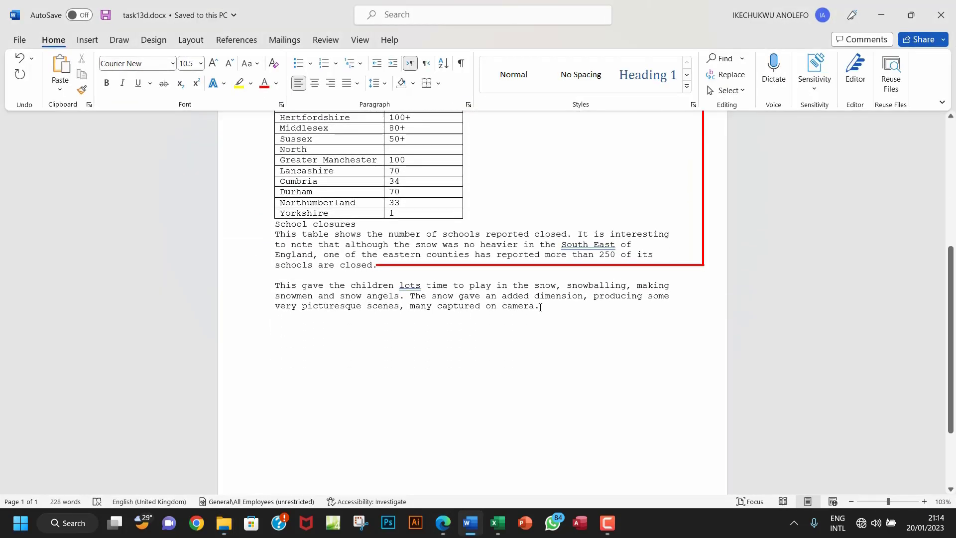
pyautogui.press('Return')
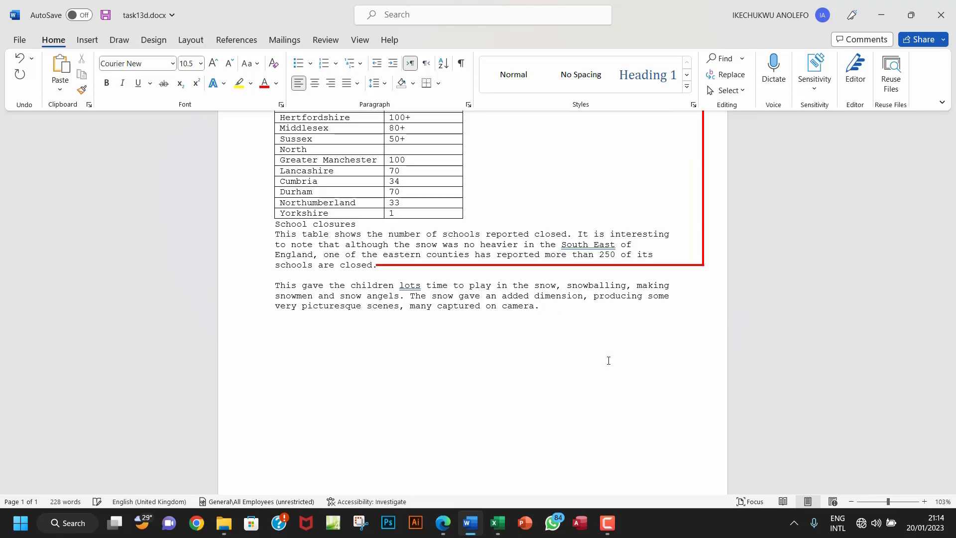
pyautogui.rightClick(296, 325)
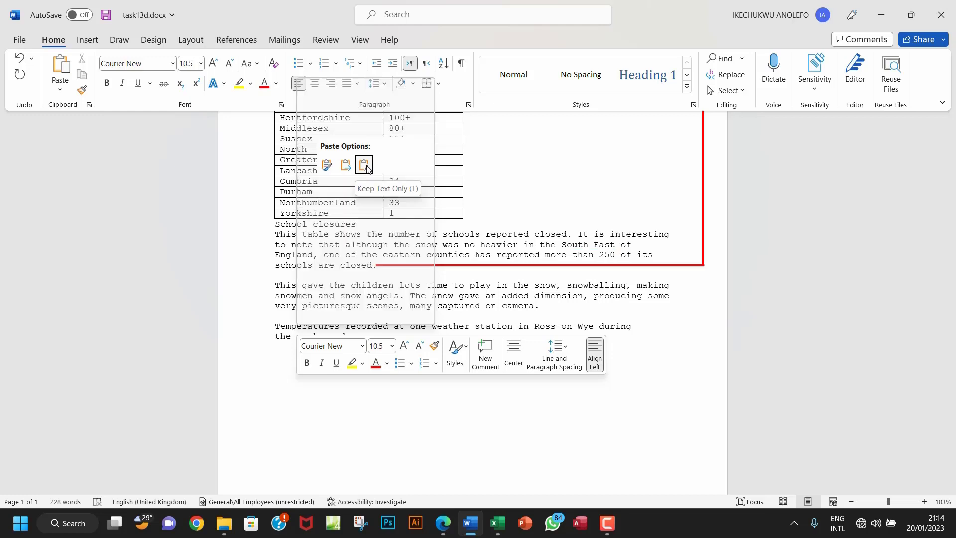
pyautogui.click(366, 168)
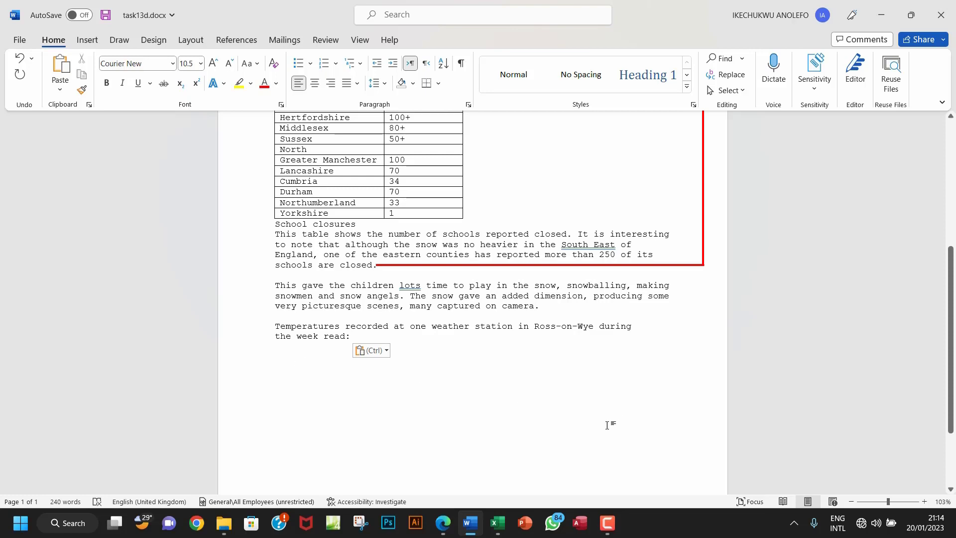
# Step: Check the Task 13e instructions and table layout in the textbook PDF in Edge, and return to the Word document
pyautogui.click(443, 523)
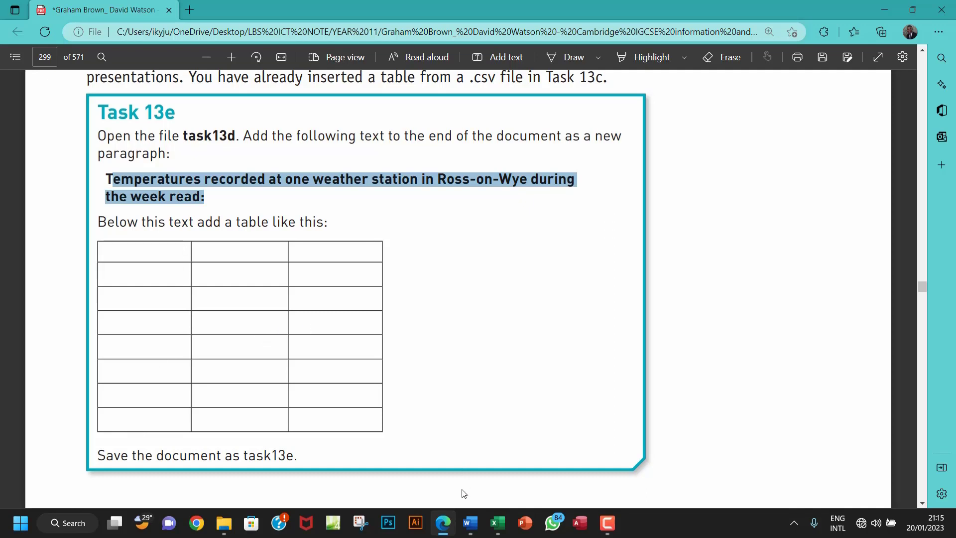
pyautogui.click(469, 524)
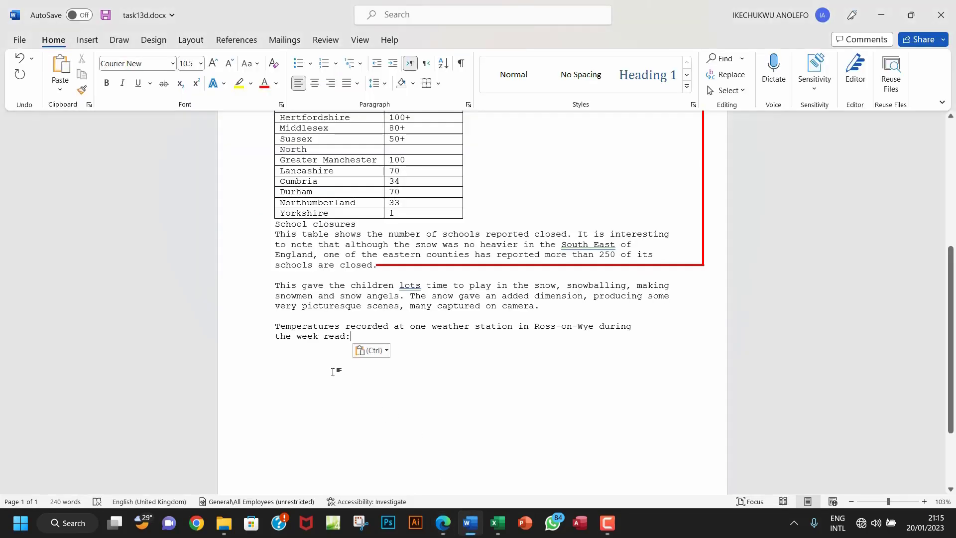
pyautogui.scroll(3, 332, 372)
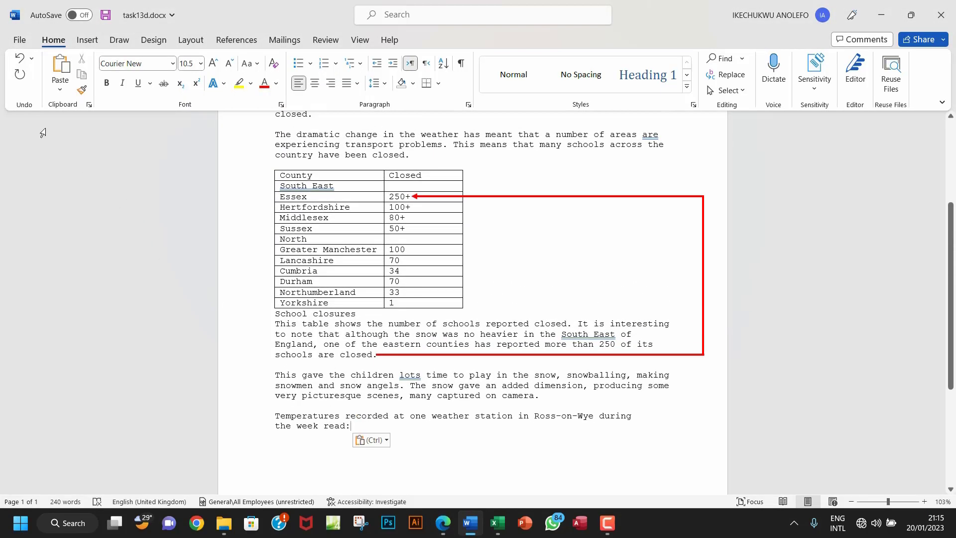
# Step: Save the document under the new name task13e in the Chapter 13 tasks folder
pyautogui.click(18, 40)
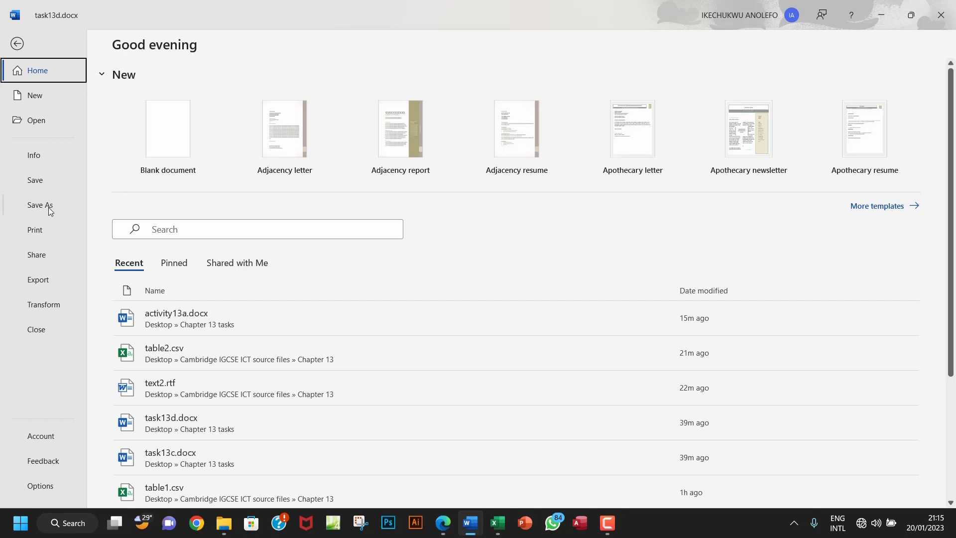
pyautogui.click(49, 207)
pyautogui.click(191, 293)
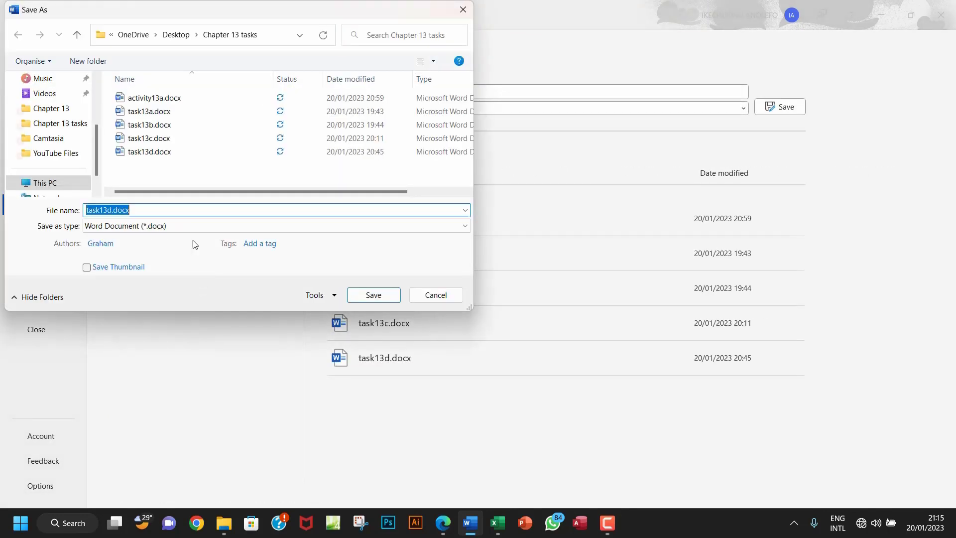
pyautogui.moveTo(143, 210); pyautogui.dragTo(109, 209)
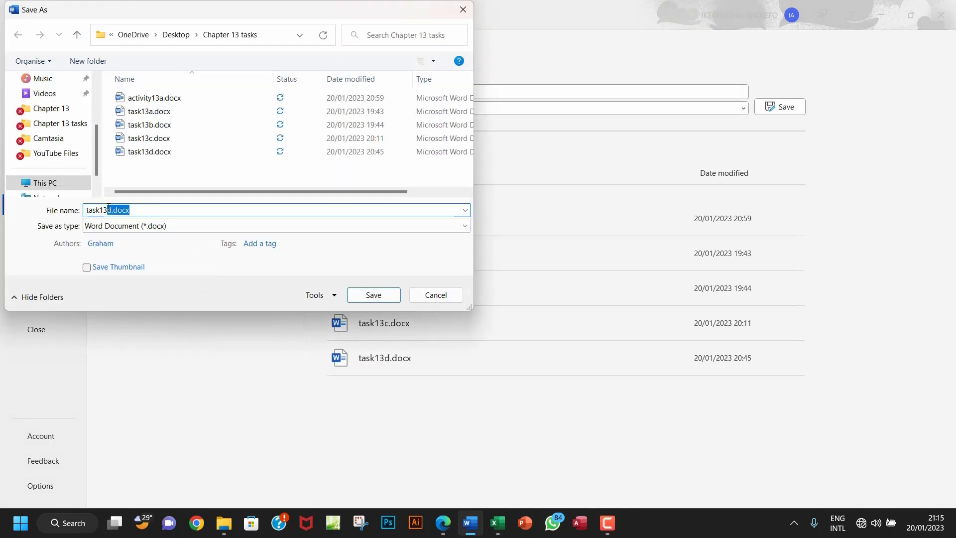
pyautogui.press('BackSpace')
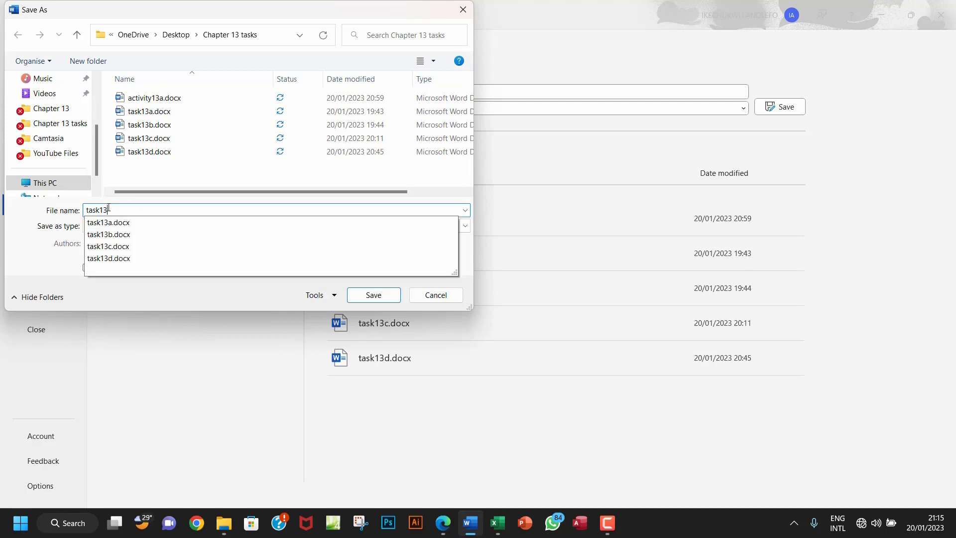
pyautogui.write('e')
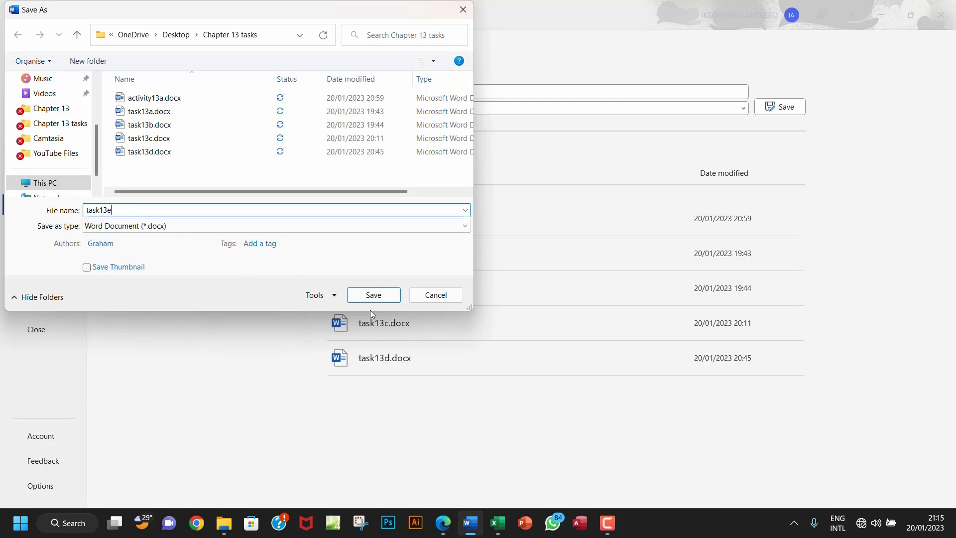
pyautogui.click(371, 296)
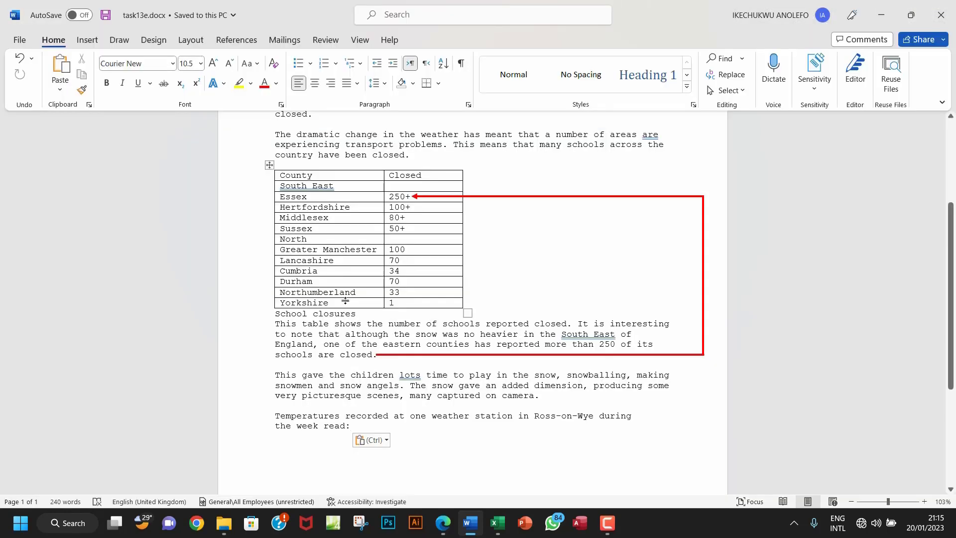
# Step: Start a new line below the temperatures sentence and insert a table with 3 columns and 8 rows there
pyautogui.scroll(-3, 338, 349)
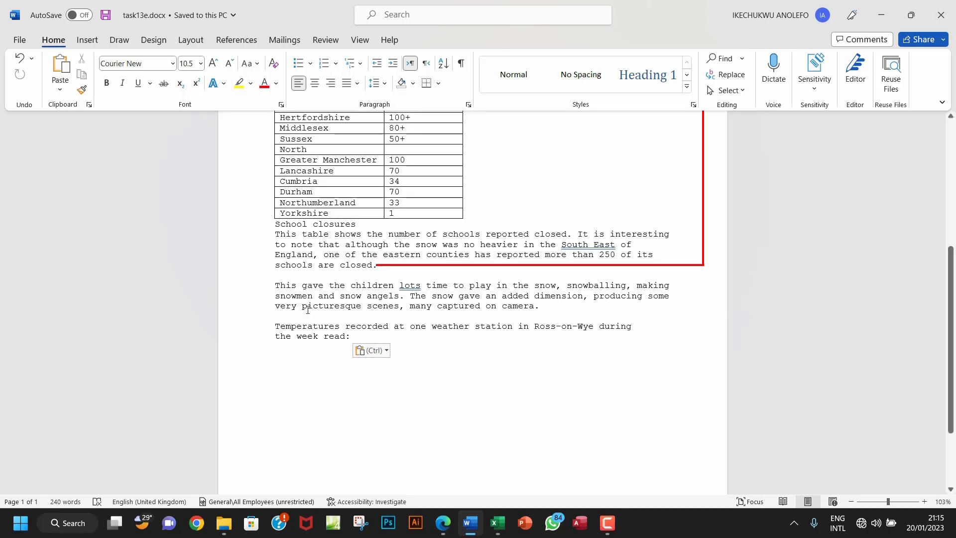
pyautogui.hotkey('ctrl', 'z')
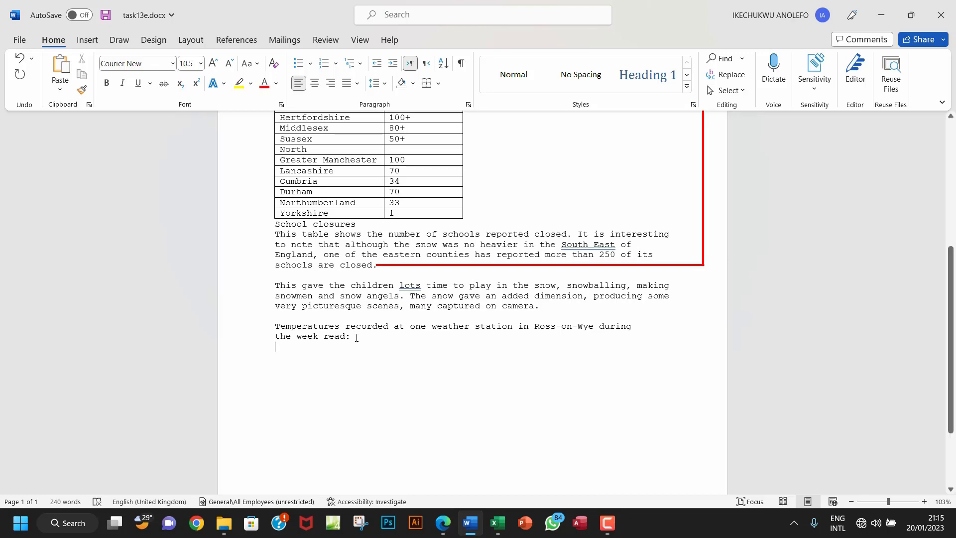
pyautogui.click(87, 40)
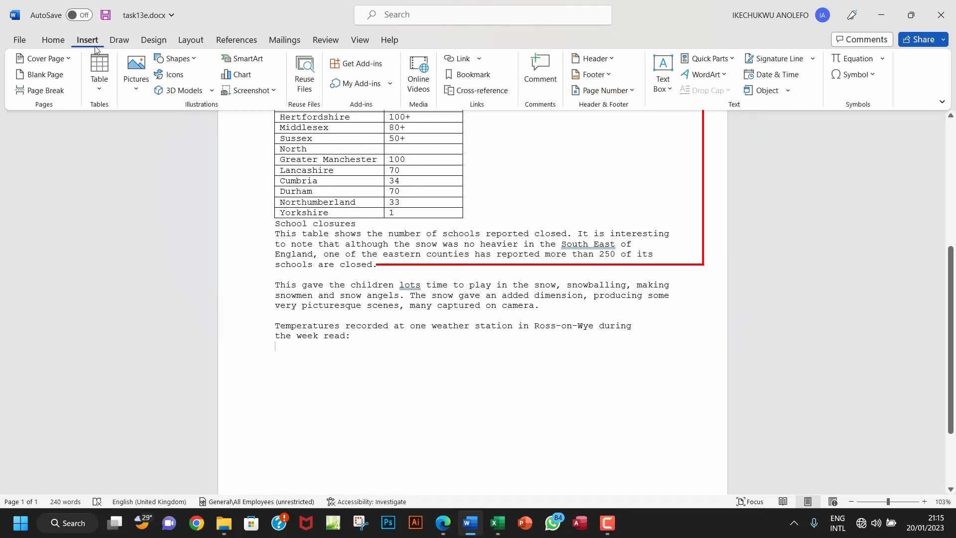
pyautogui.click(100, 93)
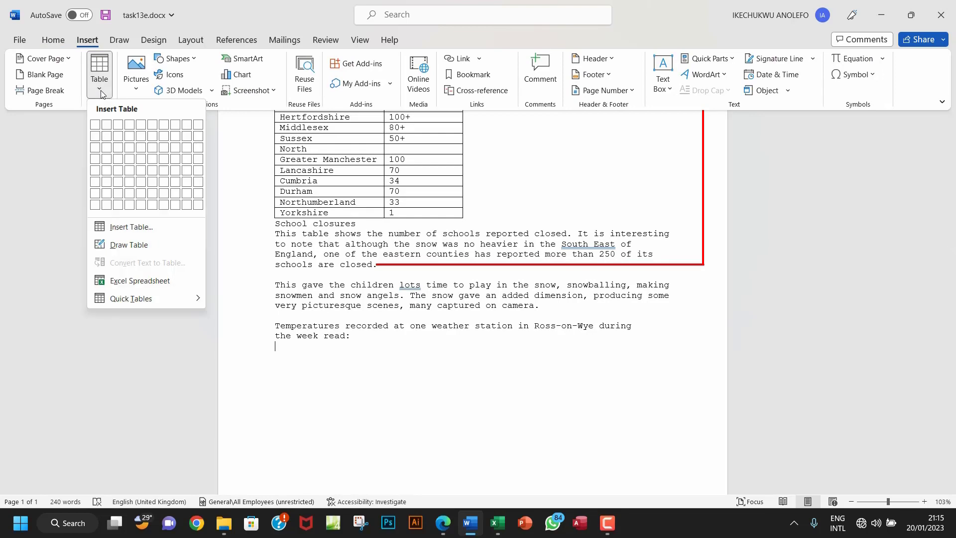
pyautogui.click(148, 232)
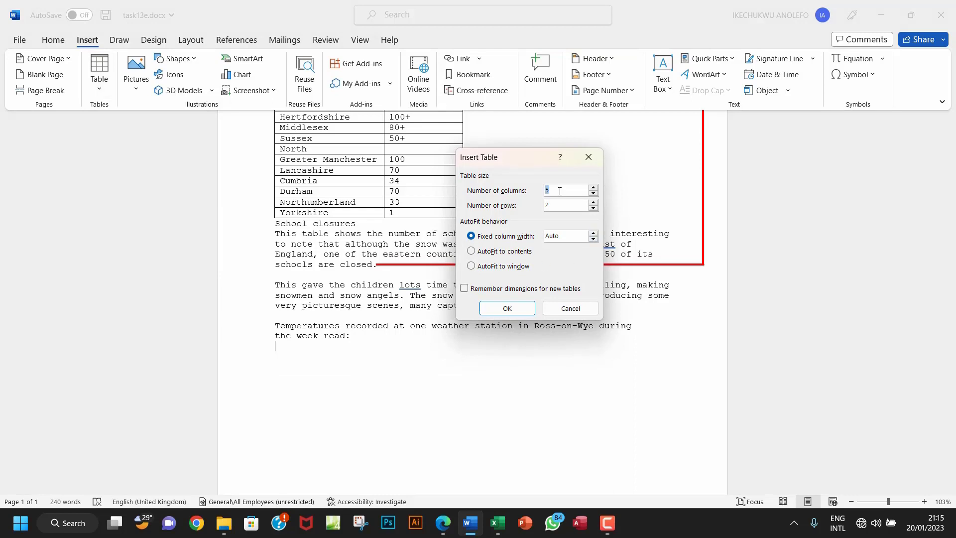
pyautogui.write('3')
pyautogui.doubleClick(554, 209)
pyautogui.write('8')
pyautogui.click(507, 308)
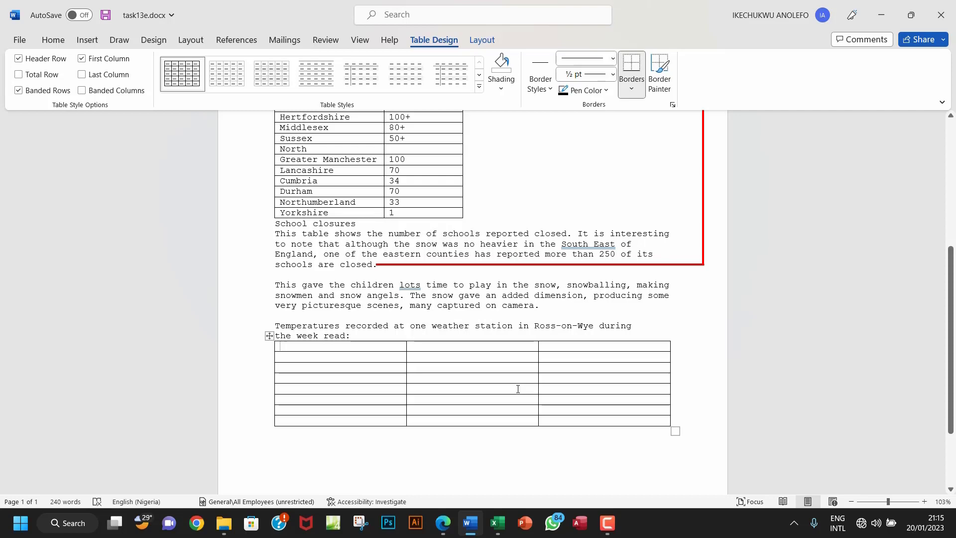
# Step: Try raising the height of only the new table's first row to 0.8 cm
pyautogui.click(478, 43)
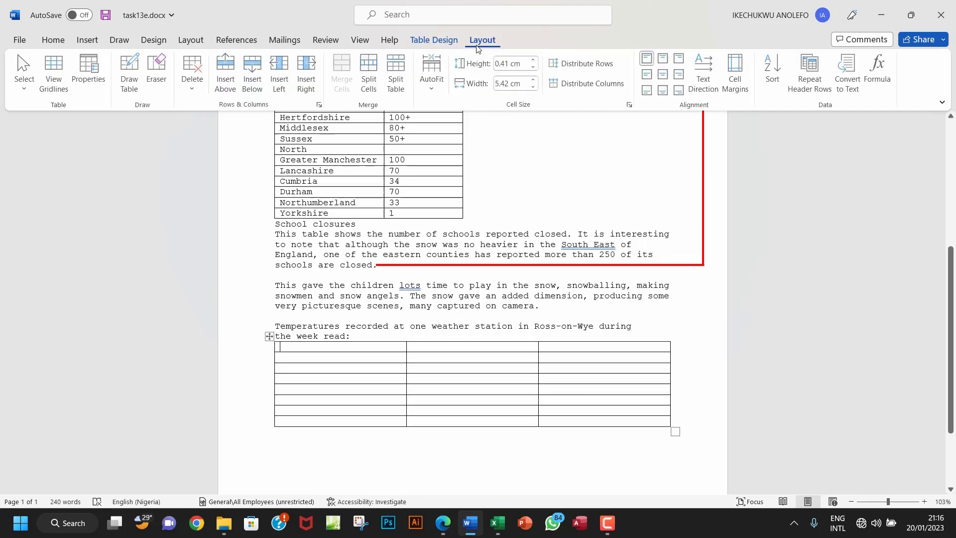
pyautogui.click(535, 61)
pyautogui.click(535, 61)
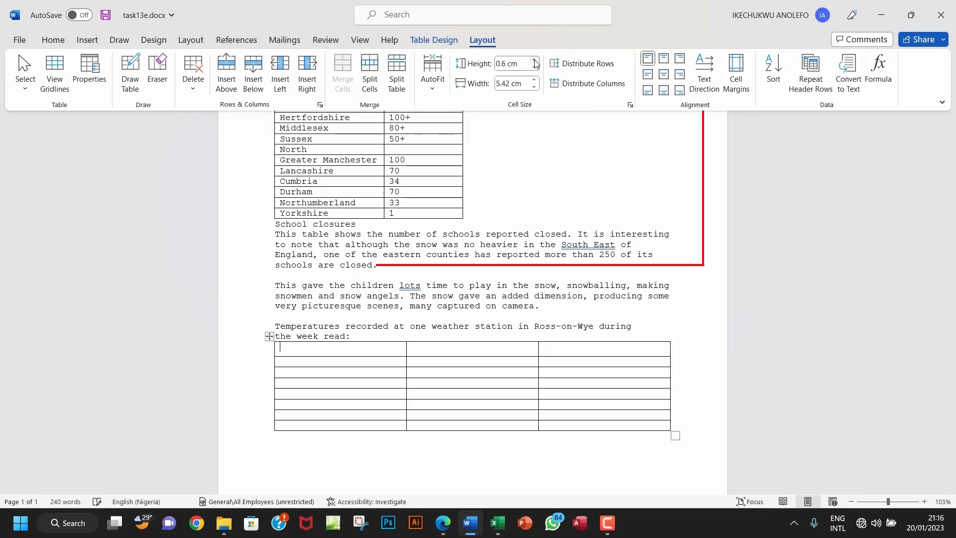
pyautogui.click(535, 61)
pyautogui.click(535, 61)
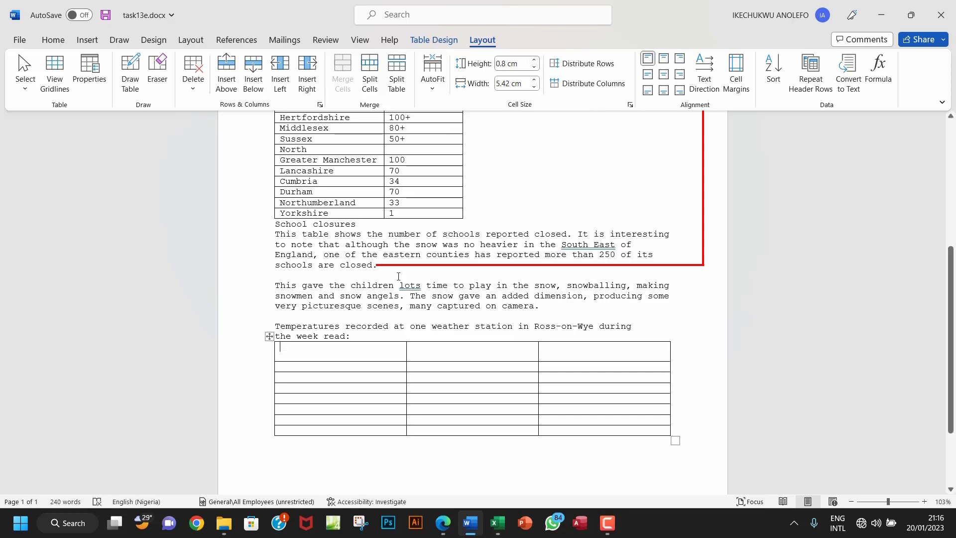
# Step: Undo the first-row height changes and the table insertion, and redo only the insertion of the 3-column table
pyautogui.hotkey('ctrl', 'z')
pyautogui.hotkey('ctrl', 'z')
pyautogui.hotkey('ctrl', 'z')
pyautogui.hotkey('ctrl', 'z')
pyautogui.hotkey('ctrl', 'z')
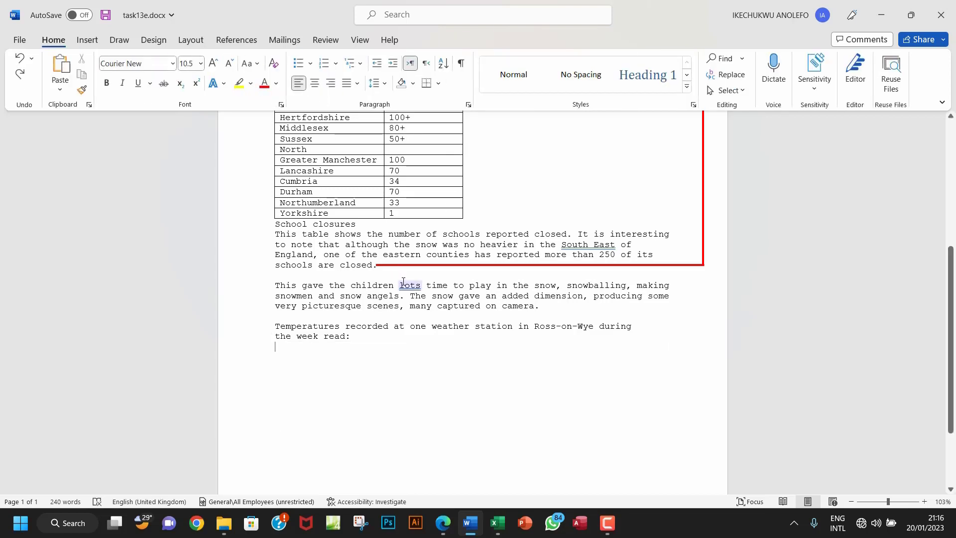
pyautogui.hotkey('ctrl', 'y')
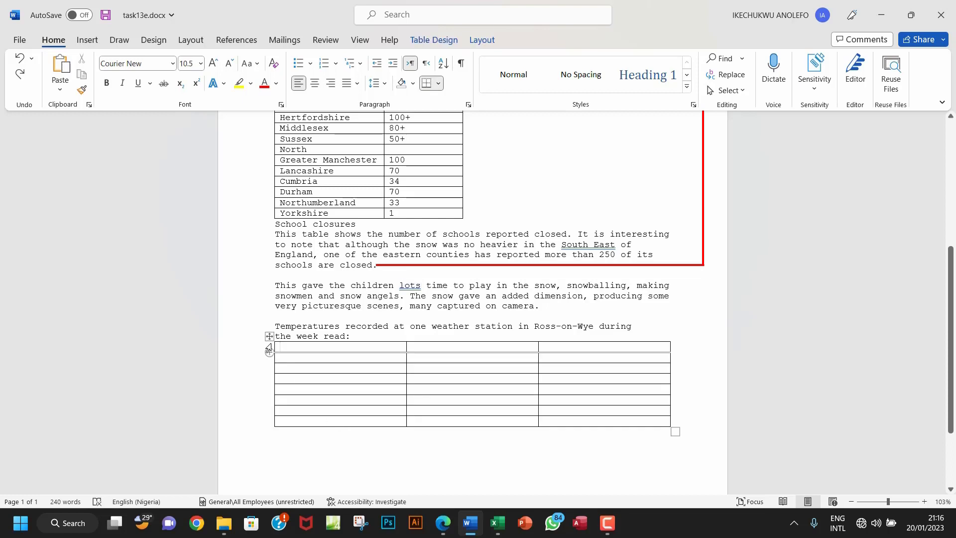
# Step: Select the whole new table and set the height of all its rows to 0.8 cm
pyautogui.click(270, 336)
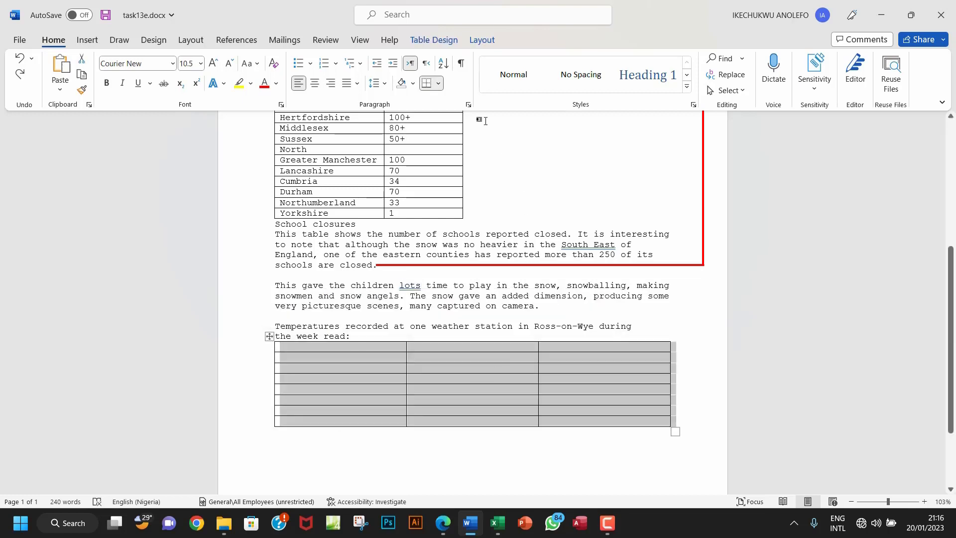
pyautogui.click(482, 40)
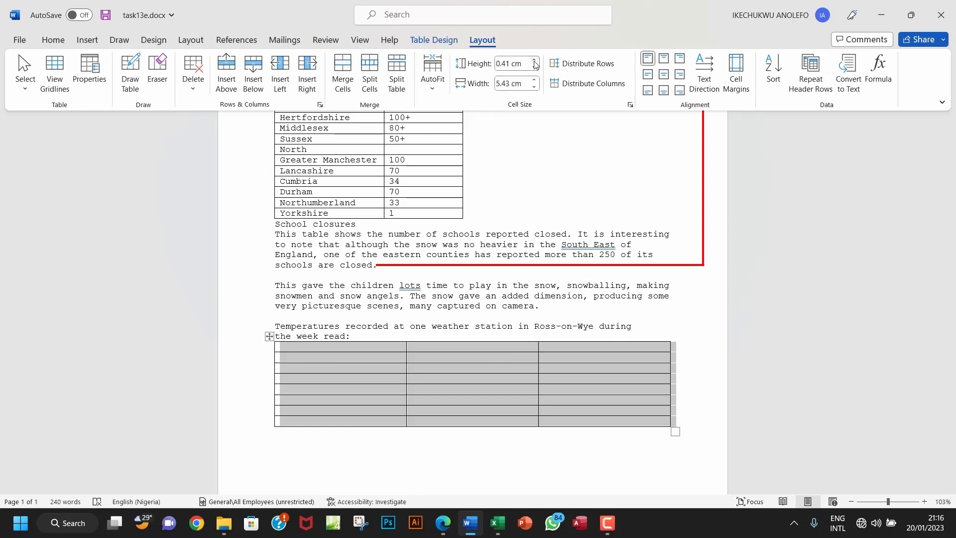
pyautogui.click(534, 62)
pyautogui.click(534, 62)
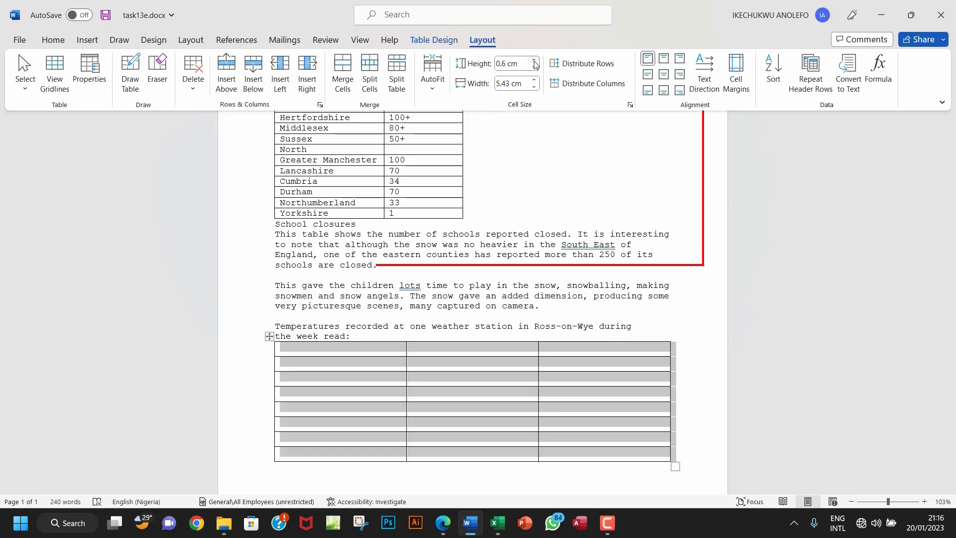
pyautogui.click(534, 62)
pyautogui.click(534, 62)
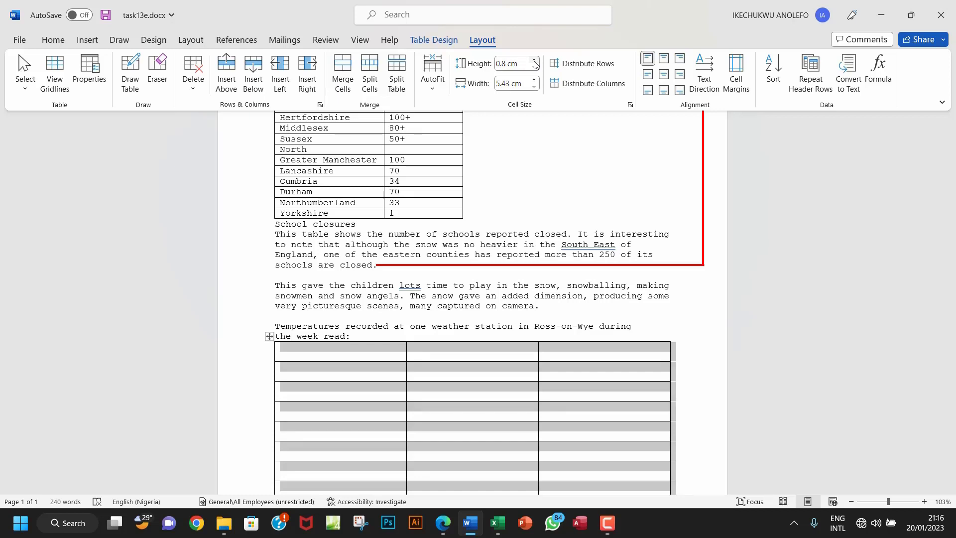
# Step: Reduce the width of all three columns in the selected table to 3.5 cm and deselect the table
pyautogui.click(535, 90)
pyautogui.click(535, 89)
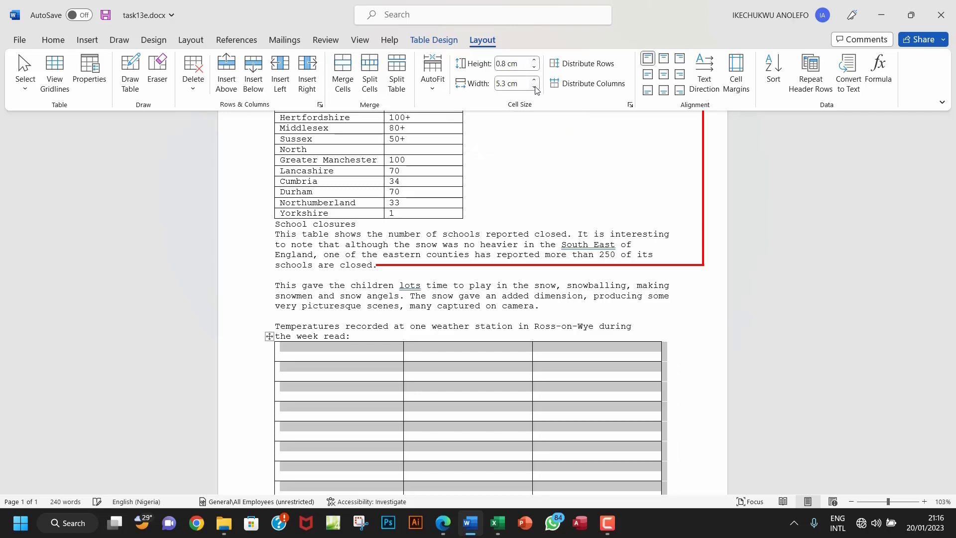
pyautogui.click(535, 89)
pyautogui.click(535, 90)
pyautogui.click(535, 90)
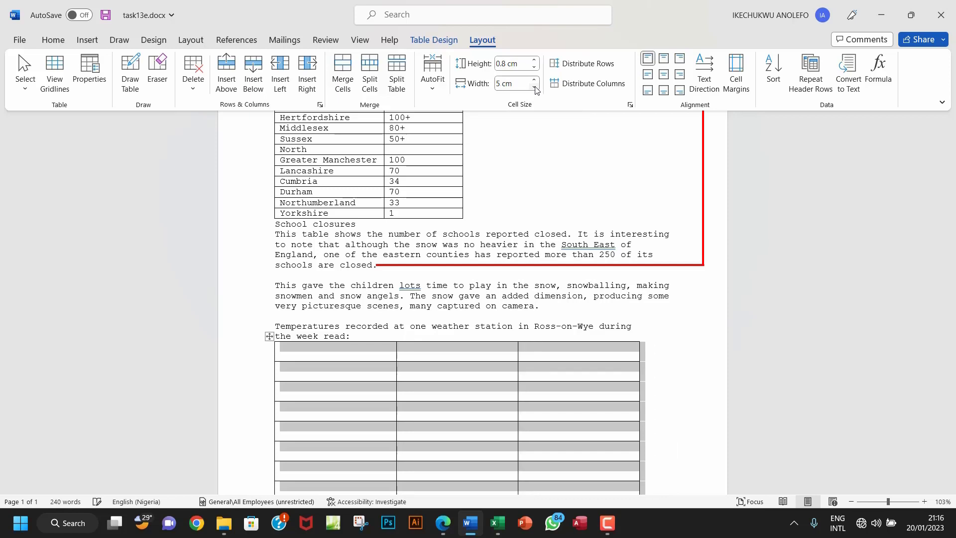
pyautogui.click(535, 90)
pyautogui.click(535, 89)
pyautogui.click(535, 89)
pyautogui.click(535, 89)
pyautogui.click(535, 90)
pyautogui.click(535, 89)
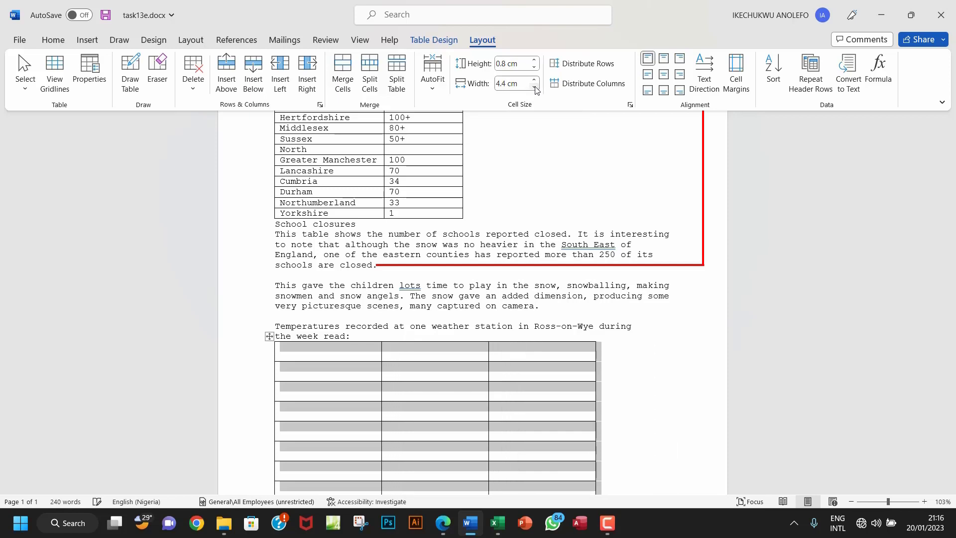
pyautogui.click(535, 89)
pyautogui.click(535, 89)
pyautogui.click(535, 90)
pyautogui.click(535, 89)
pyautogui.click(535, 90)
pyautogui.click(535, 89)
pyautogui.click(535, 90)
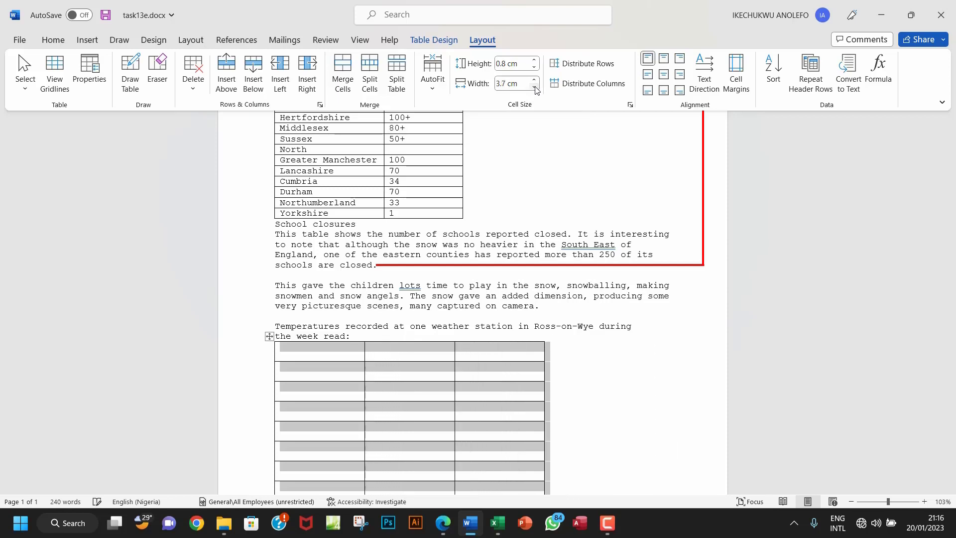
pyautogui.click(535, 89)
pyautogui.click(535, 90)
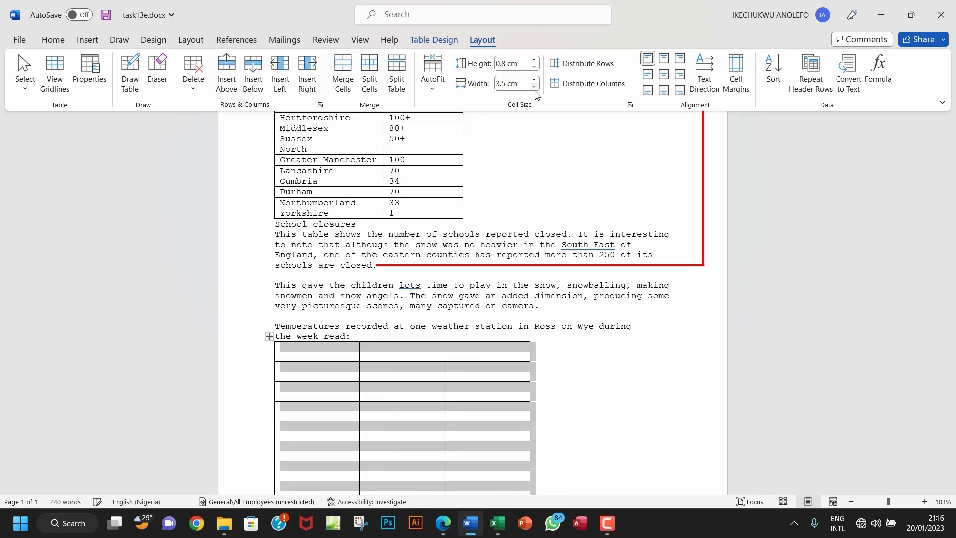
pyautogui.click(447, 416)
pyautogui.scroll(-3, 430, 408)
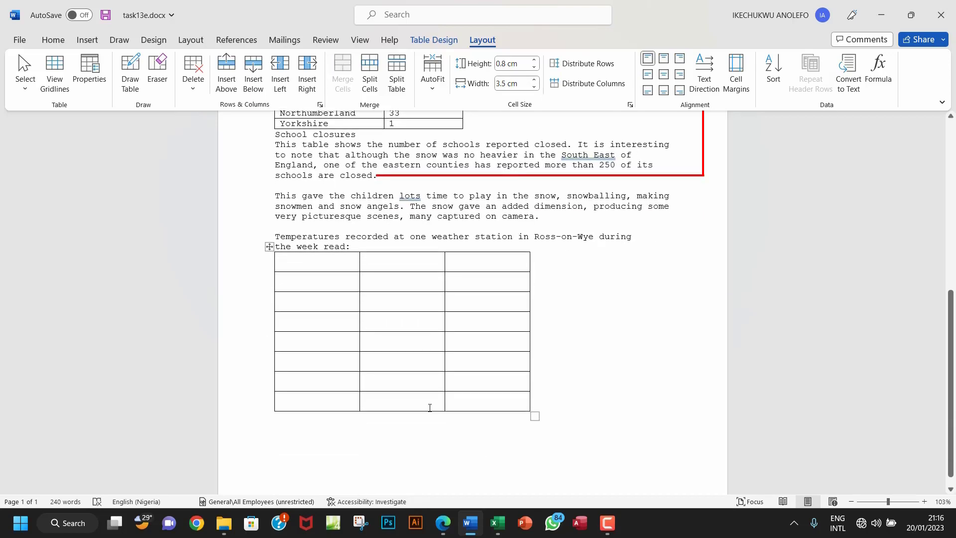
# Step: Switch to the textbook PDF in Edge and compare the finished table with the Task 13e example
pyautogui.click(443, 522)
pyautogui.scroll(-3, 252, 358)
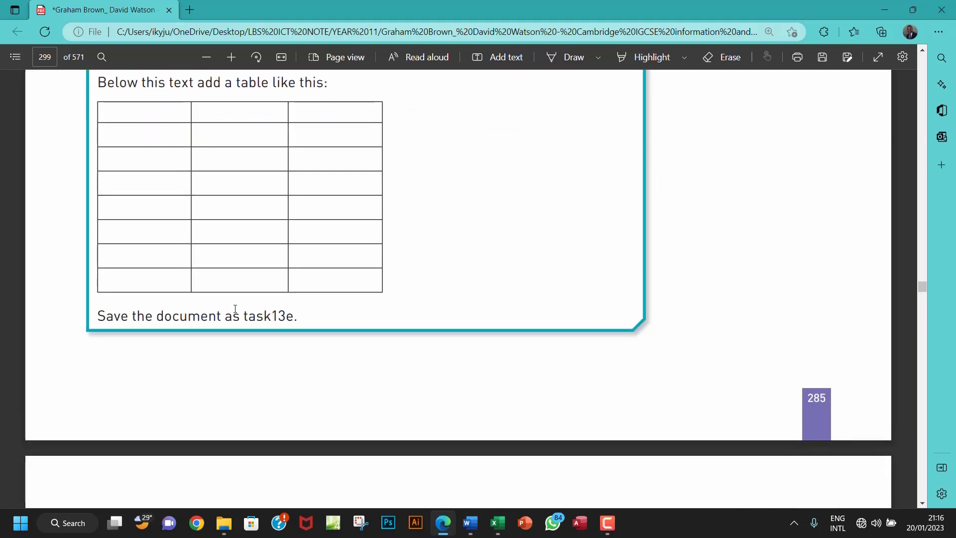
pyautogui.scroll(3, 234, 310)
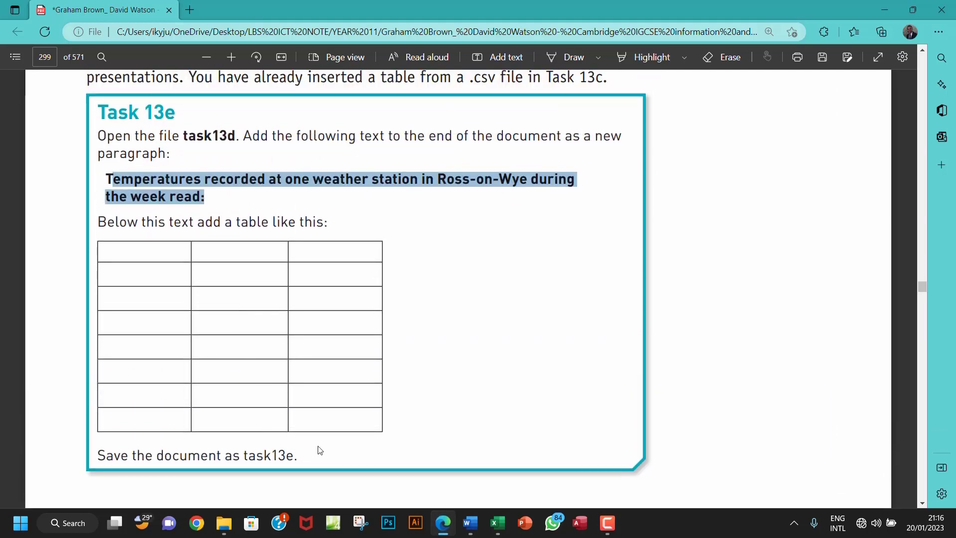
# Step: Return to the task13e document in Word and save it with the finished table
pyautogui.click(473, 533)
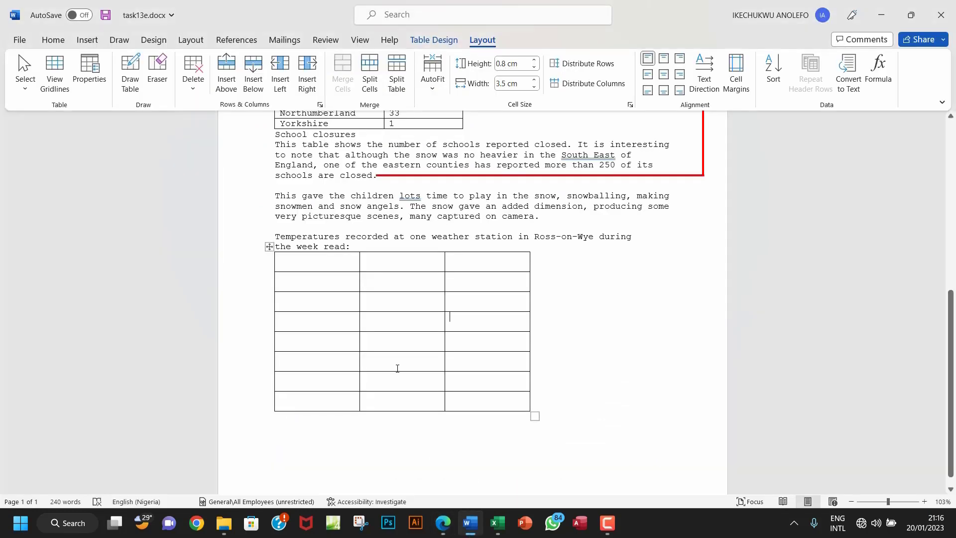
pyautogui.scroll(3, 397, 368)
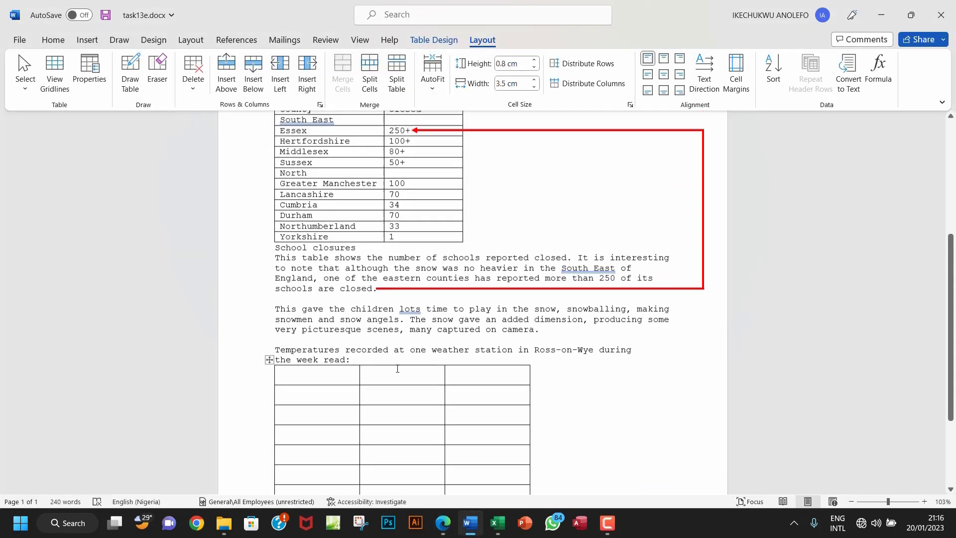
pyautogui.click(106, 16)
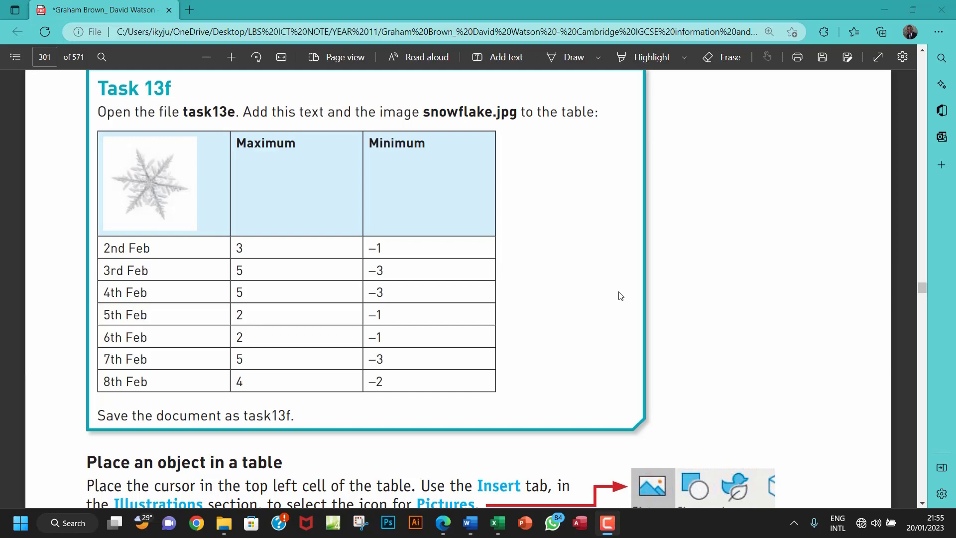
# Step: Switch from the textbook PDF to the Chapter 13 tasks folder in File Explorer and open task13e.docx in Word
pyautogui.scroll(2, 620, 296)
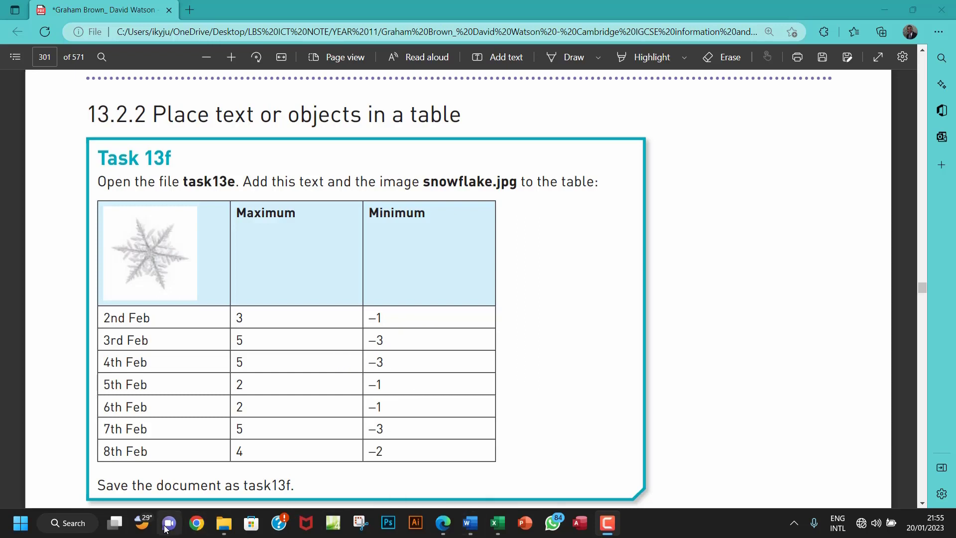
pyautogui.moveTo(224, 522)
pyautogui.click(173, 483)
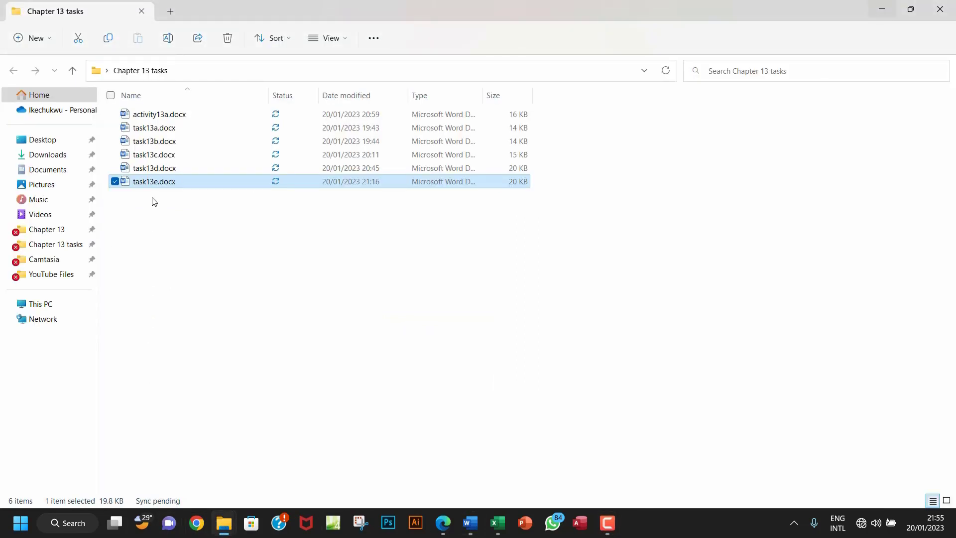
pyautogui.doubleClick(163, 182)
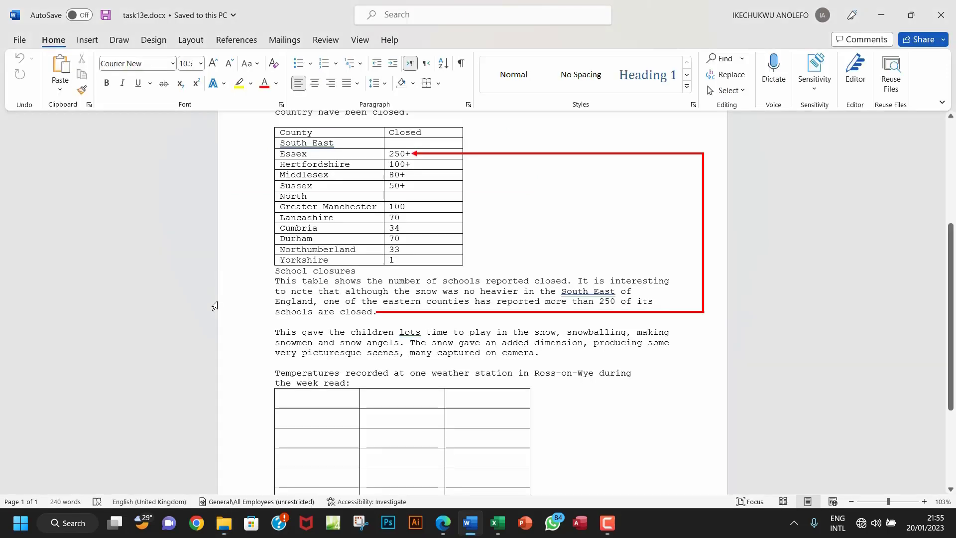
# Step: Save a copy of the document as task13f in the Chapter 13 tasks folder
pyautogui.click(19, 40)
pyautogui.click(38, 202)
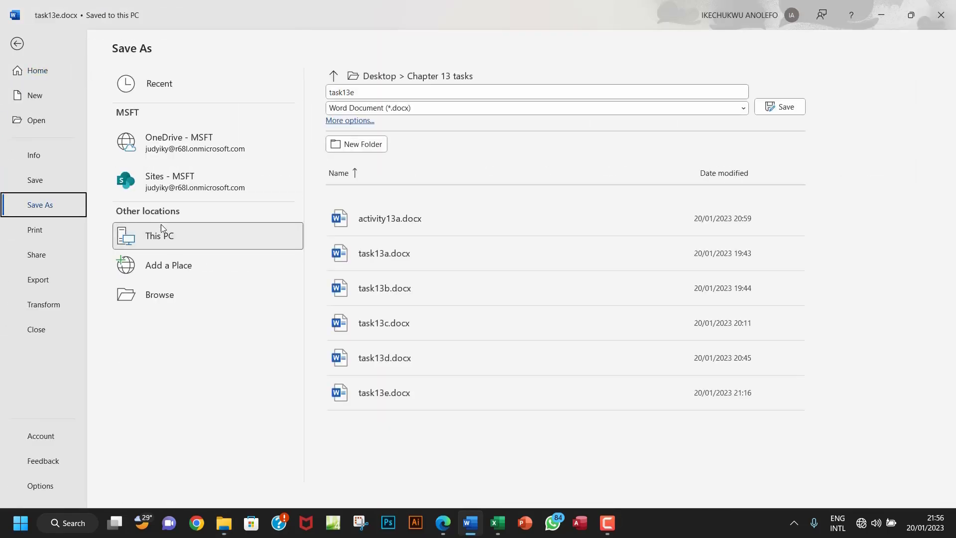
pyautogui.click(143, 293)
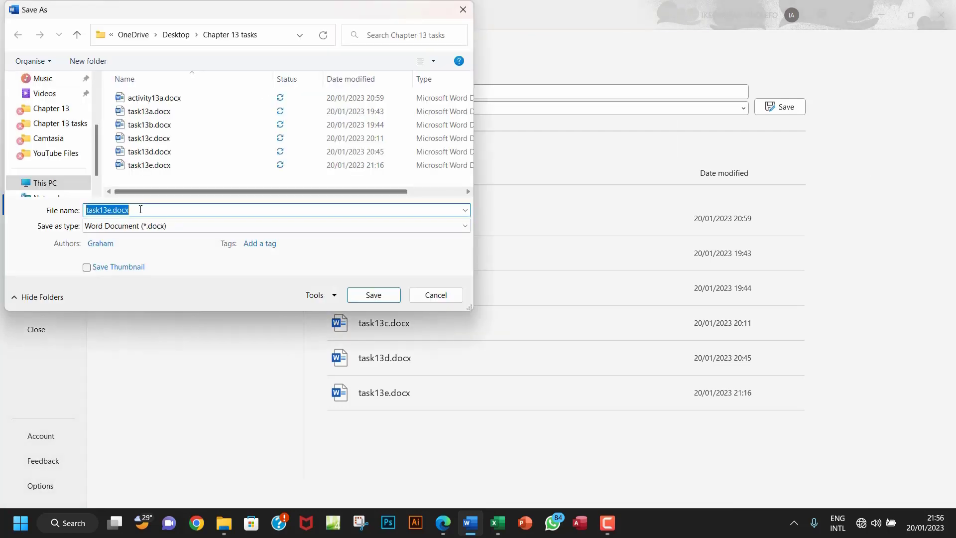
pyautogui.moveTo(149, 209); pyautogui.dragTo(107, 210)
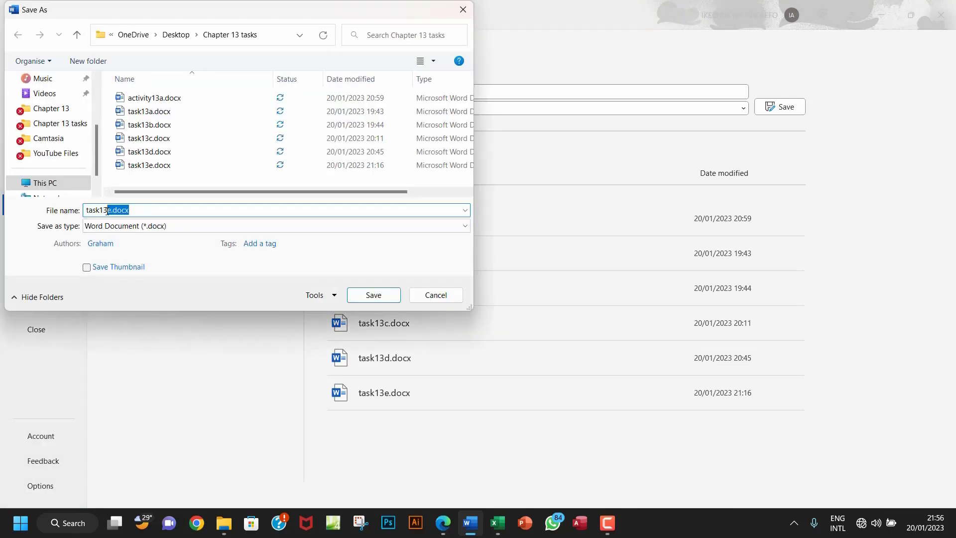
pyautogui.write('f')
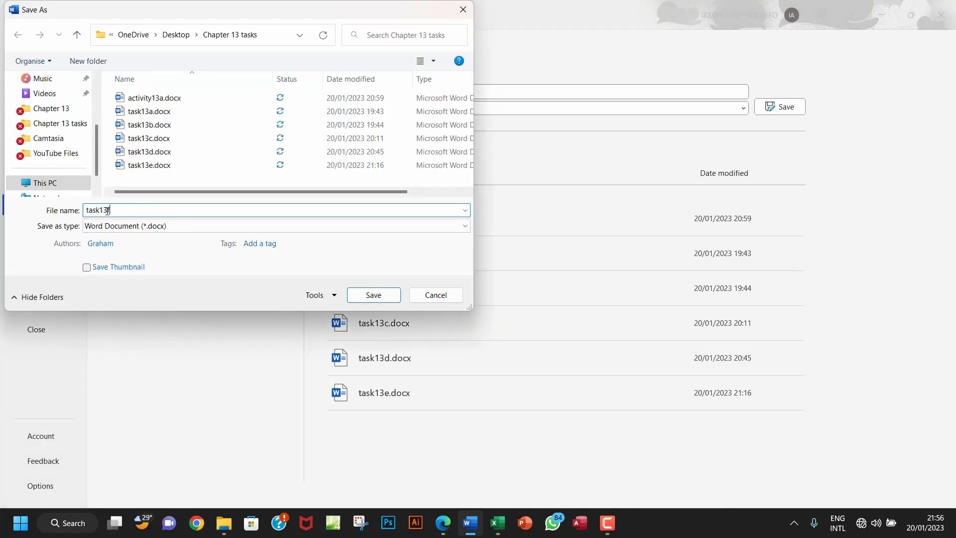
pyautogui.click(368, 295)
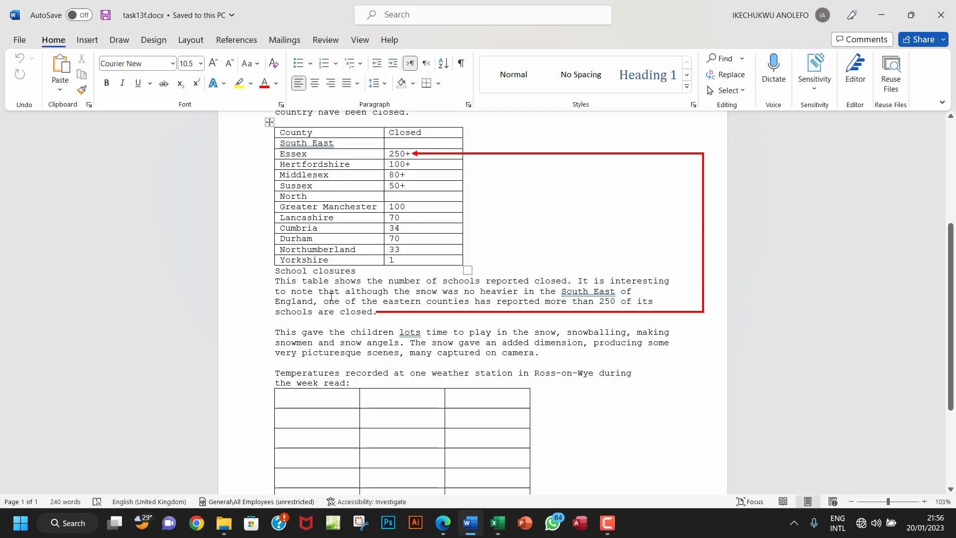
# Step: Check the Task 13f example in the Edge textbook PDF and shade the empty temperatures table's first row with the lightest tint of theme dark blue
pyautogui.scroll(-5, 330, 295)
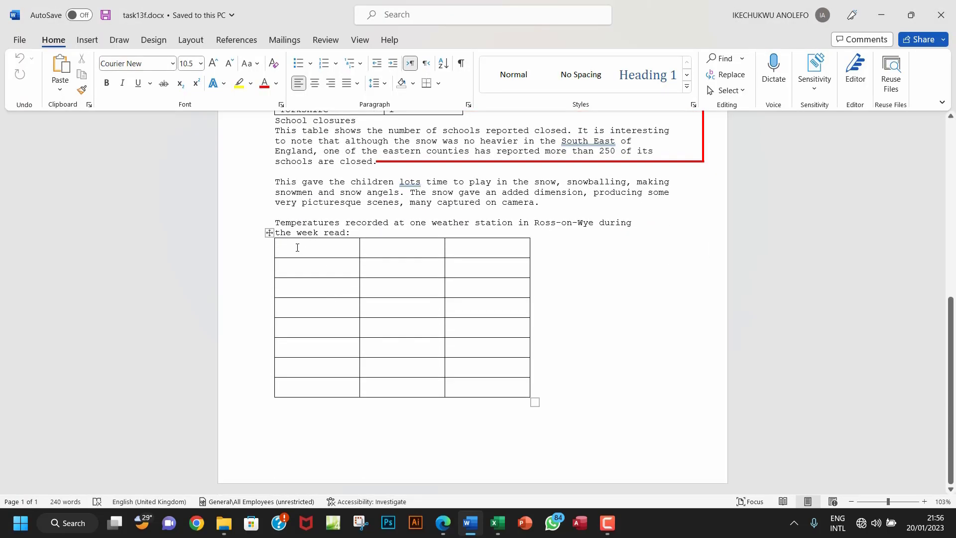
pyautogui.click(296, 246)
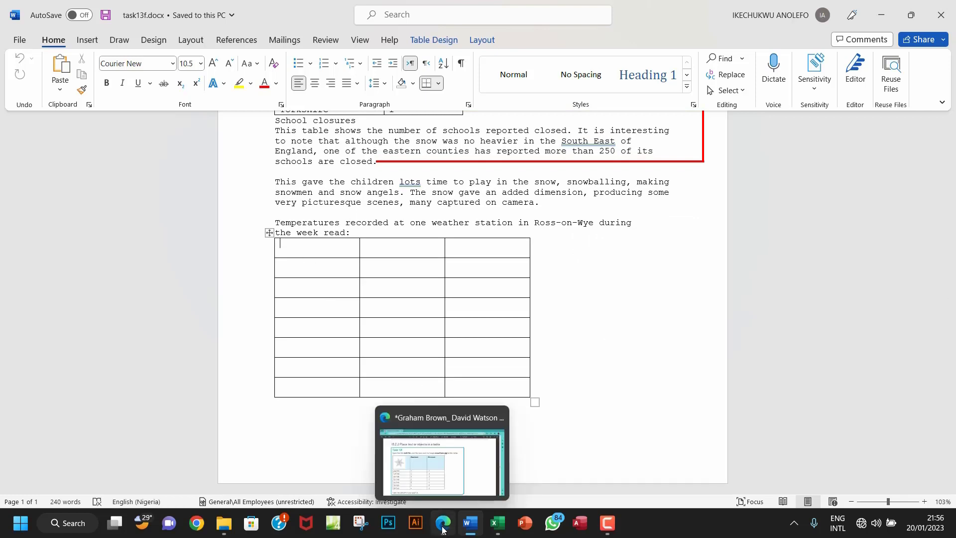
pyautogui.click(443, 522)
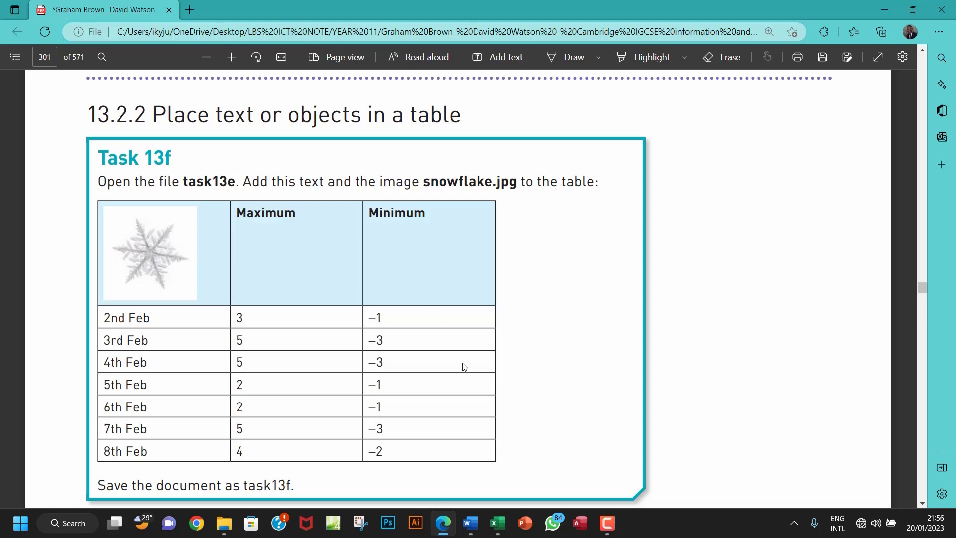
pyautogui.click(470, 522)
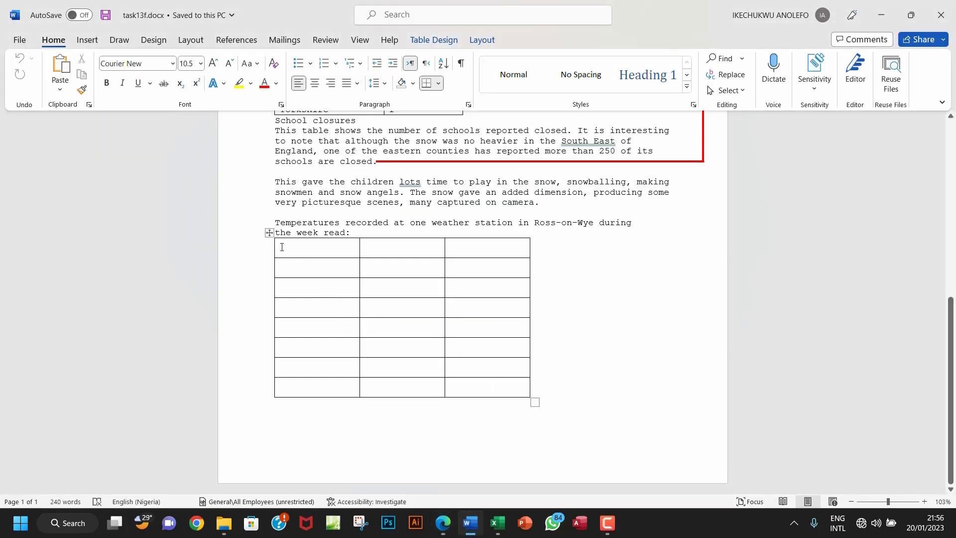
pyautogui.moveTo(274, 249); pyautogui.dragTo(466, 252)
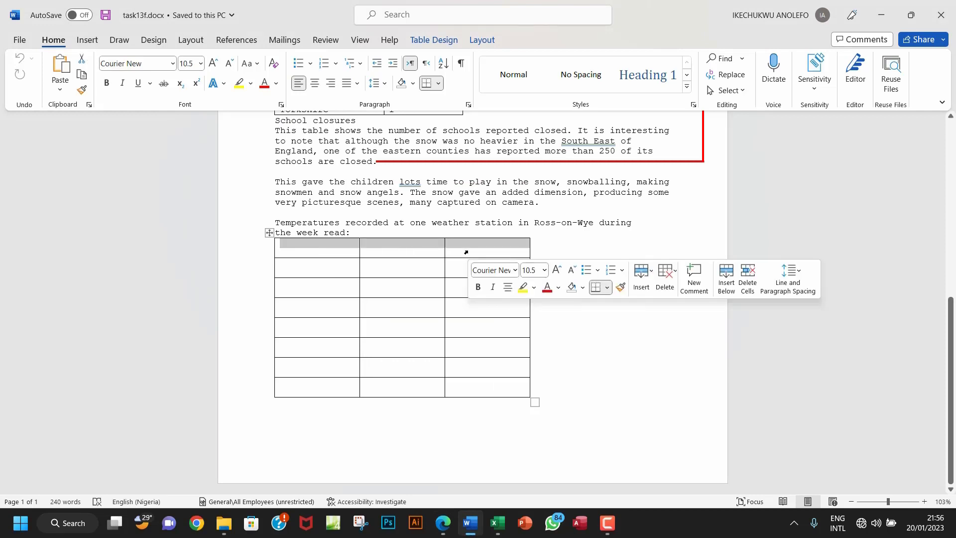
pyautogui.click(444, 40)
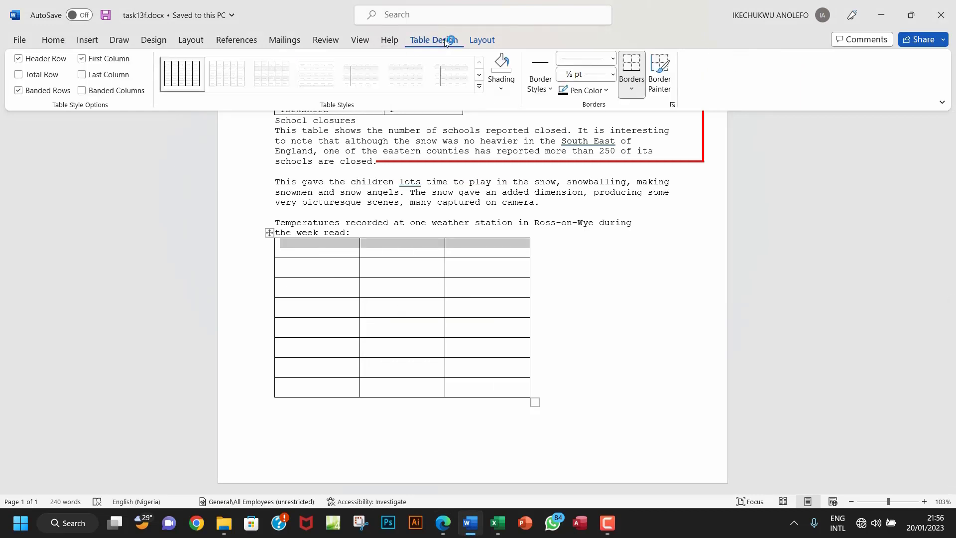
pyautogui.click(476, 38)
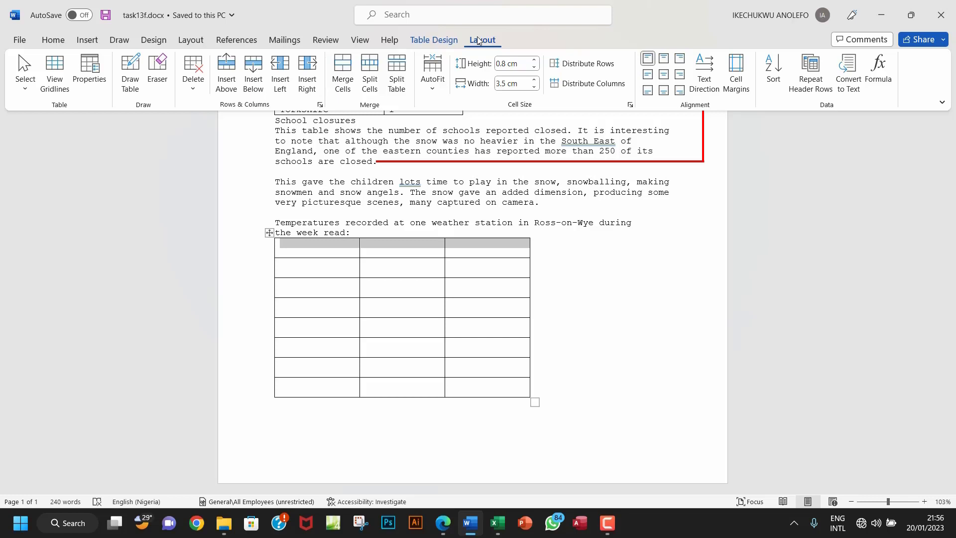
pyautogui.click(425, 40)
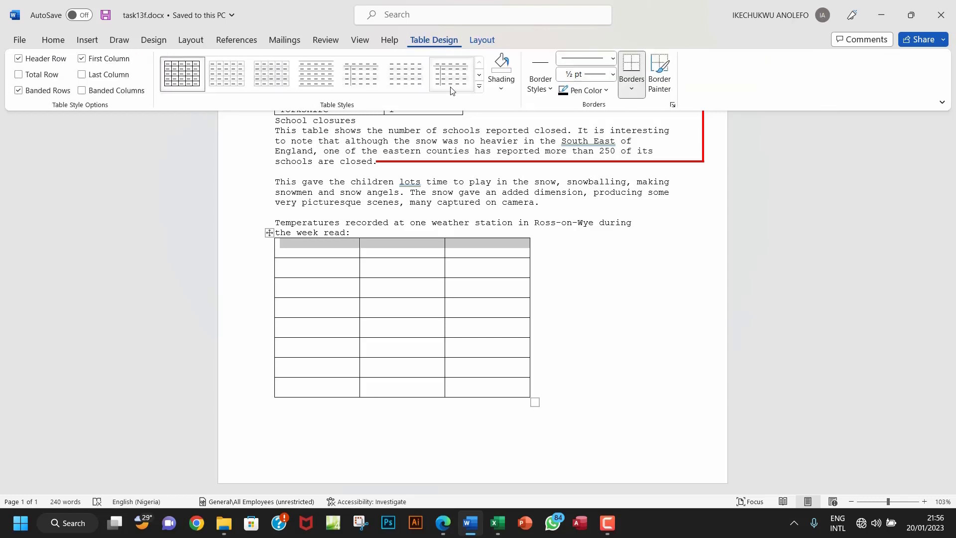
pyautogui.click(503, 92)
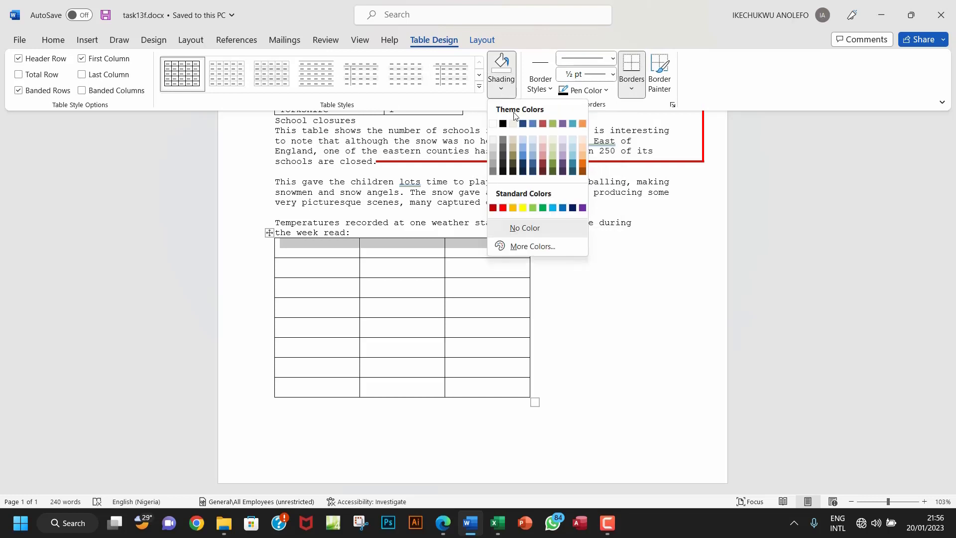
pyautogui.click(524, 140)
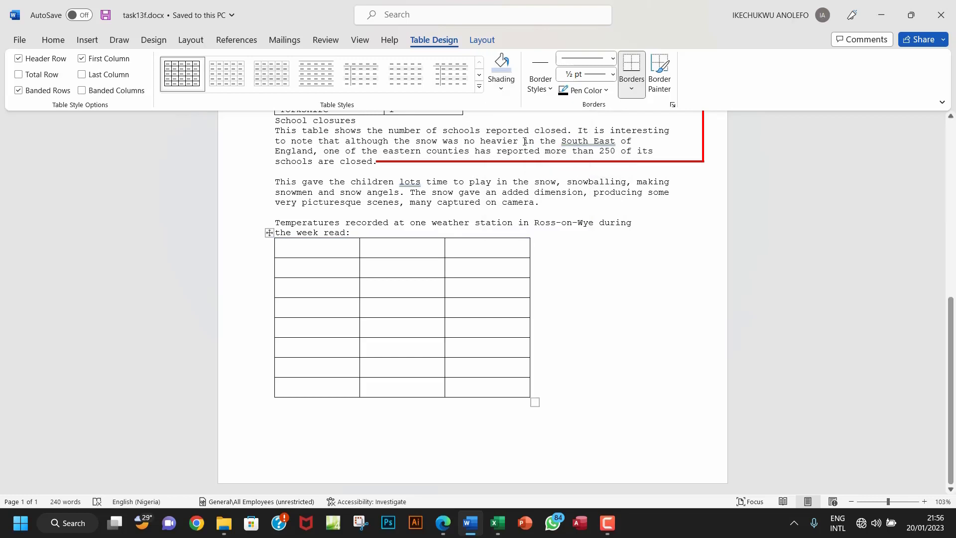
# Step: Insert snowflake.jpg from the Chapter 13 folder of the Cambridge IGCSE ICT source files into the first cell of the shaded row
pyautogui.click(288, 246)
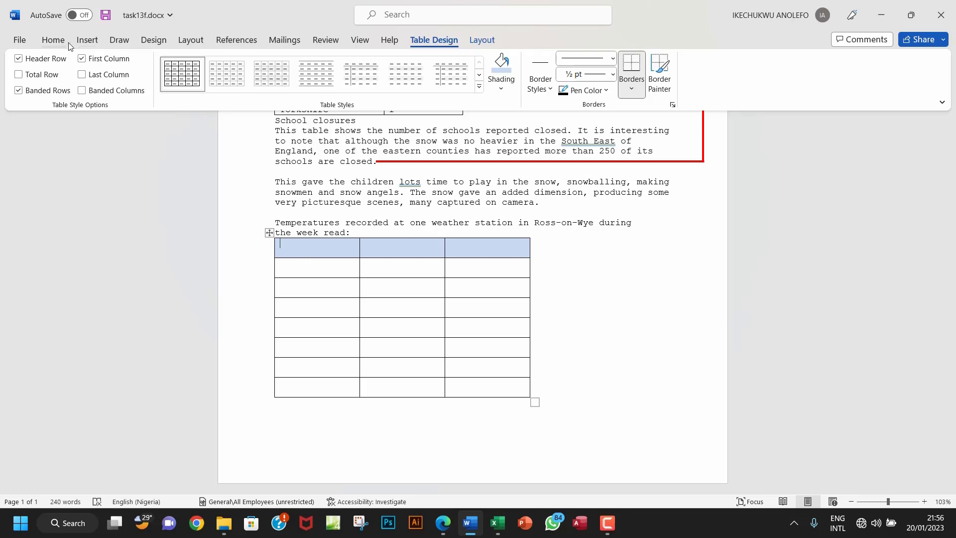
pyautogui.click(86, 41)
pyautogui.click(145, 91)
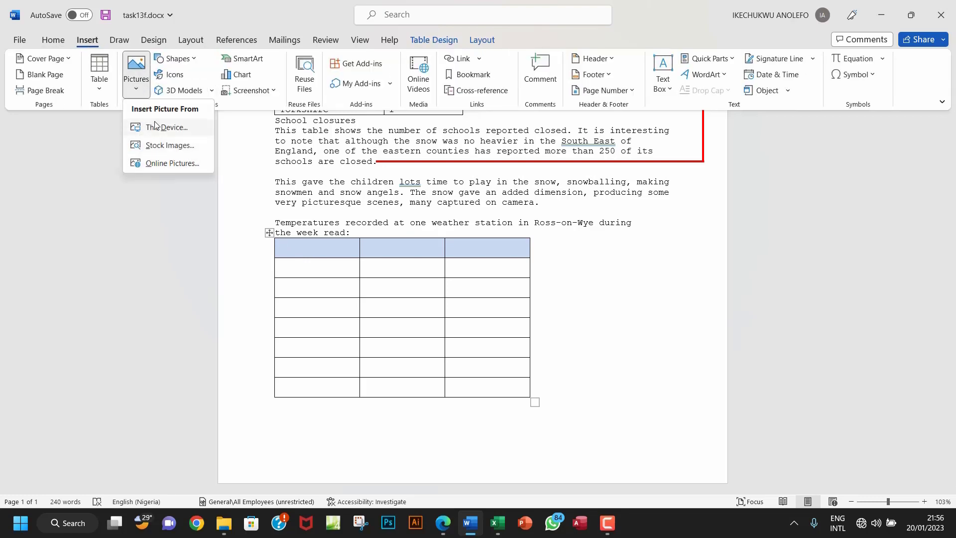
pyautogui.click(169, 126)
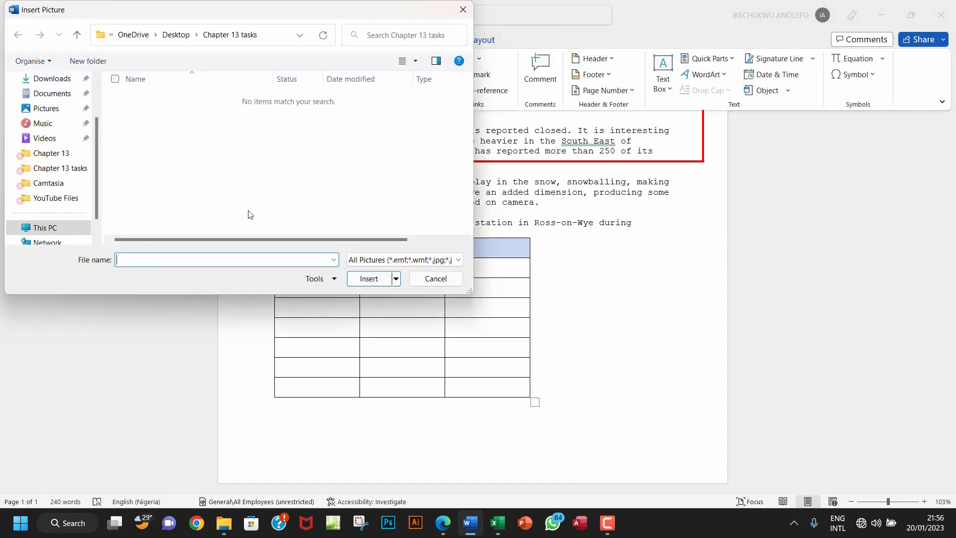
pyautogui.click(188, 38)
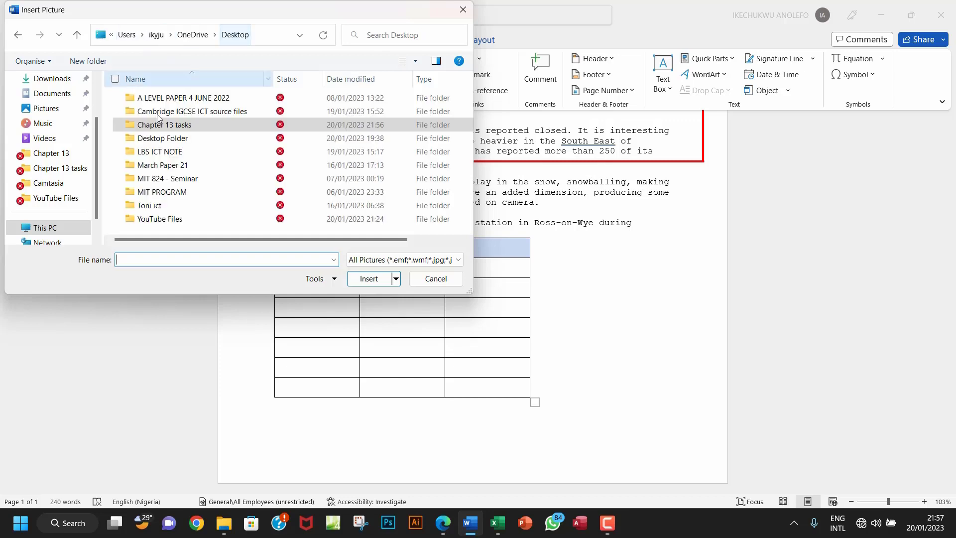
pyautogui.doubleClick(185, 112)
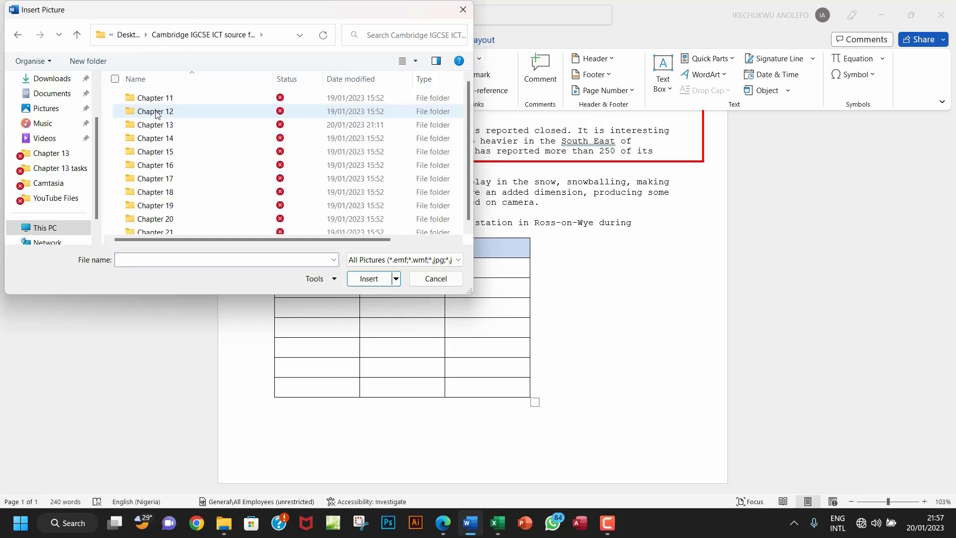
pyautogui.doubleClick(159, 125)
pyautogui.click(147, 112)
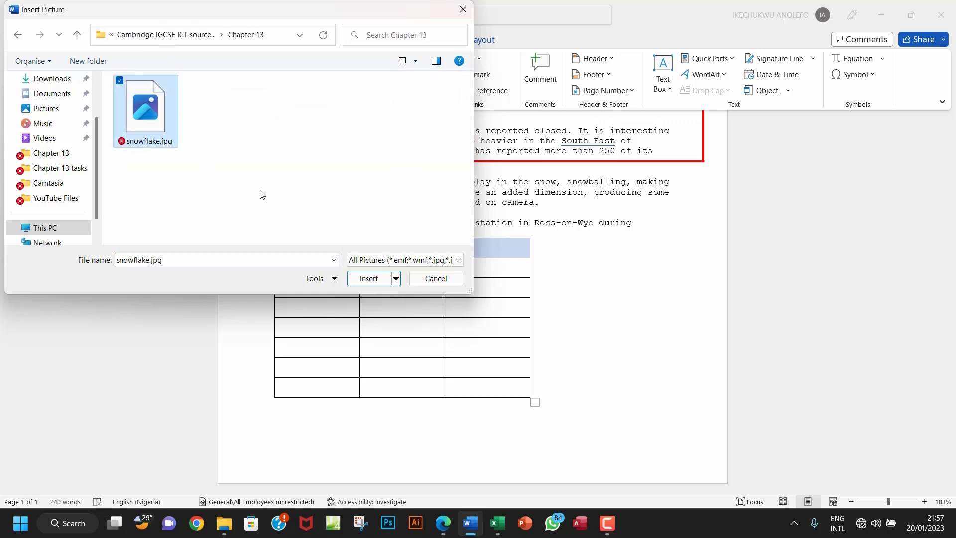
pyautogui.click(369, 279)
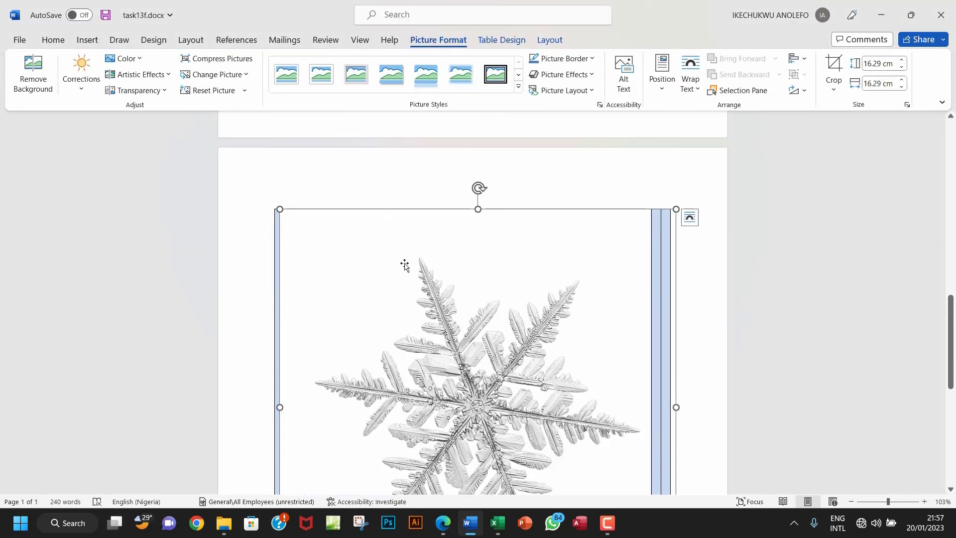
# Step: Set the inserted snowflake picture's height to 1.5 cm so it fits inside the table's first cell
pyautogui.scroll(-1, 403, 264)
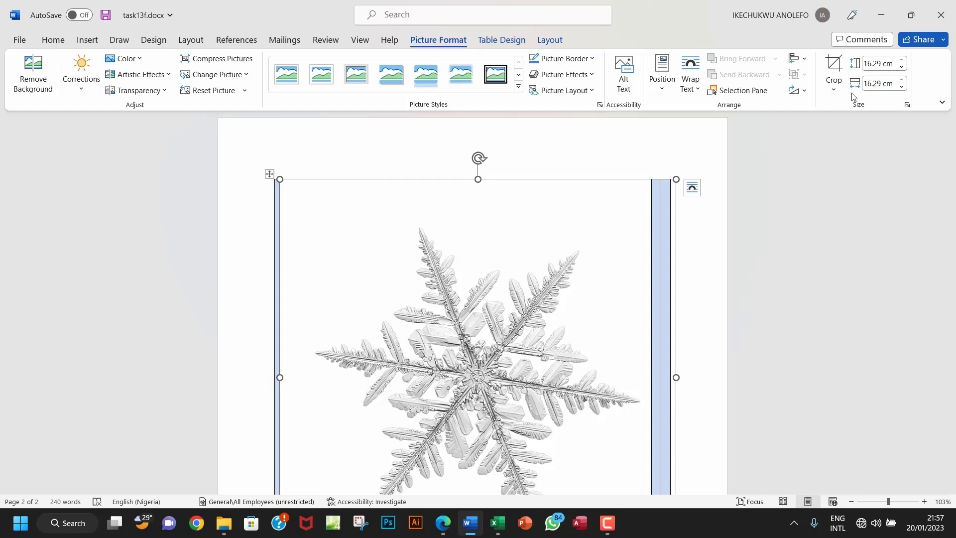
pyautogui.click(892, 63)
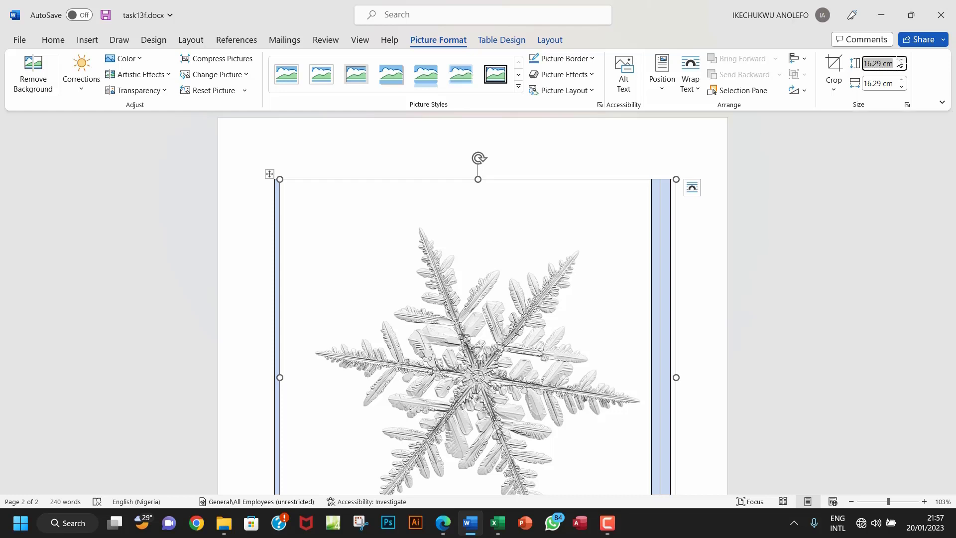
pyautogui.write('1.5')
pyautogui.click(858, 177)
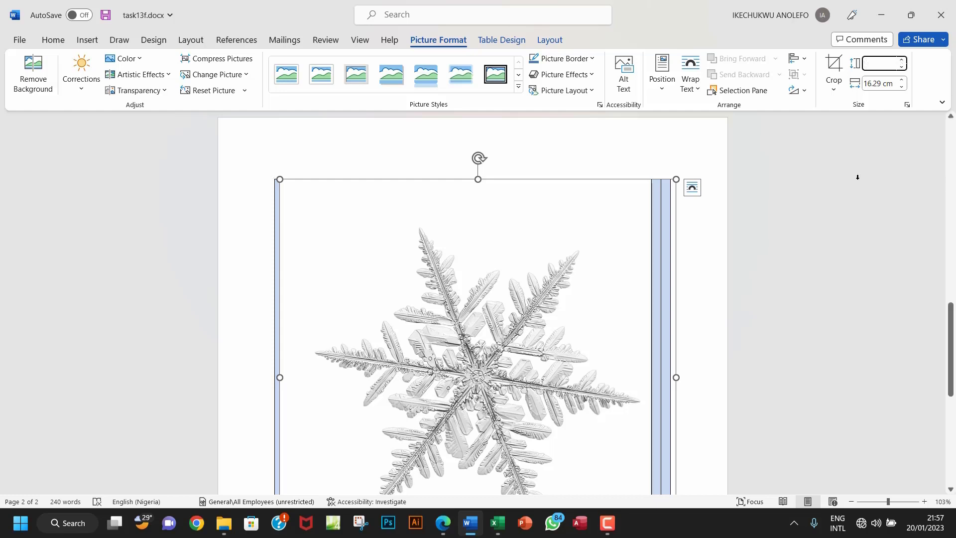
pyautogui.scroll(1, 561, 334)
pyautogui.scroll(12, 561, 335)
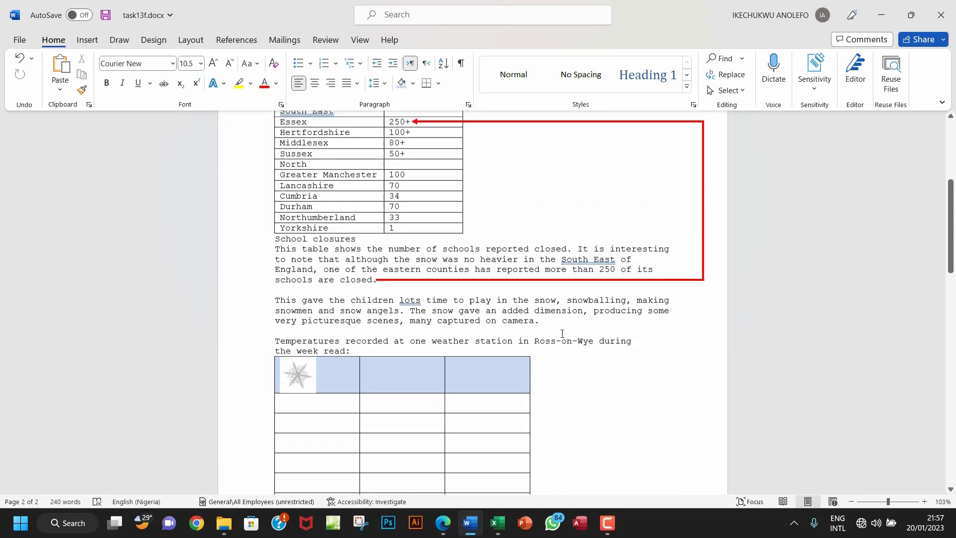
# Step: Arrange the Word document beside the Edge textbook PDF and enter the heading Maximum in the second cell of the table's shaded row
pyautogui.click(404, 400)
pyautogui.scroll(-2, 381, 348)
pyautogui.click(384, 334)
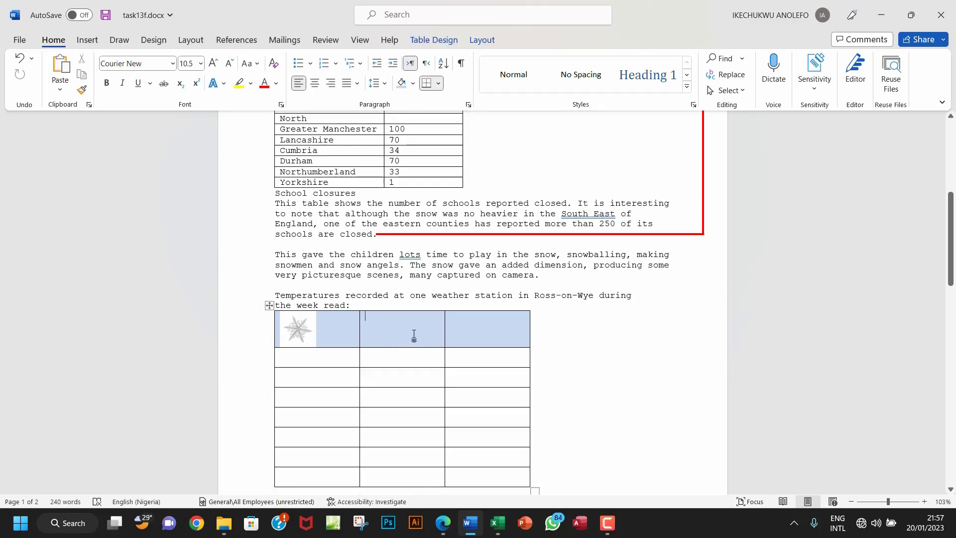
pyautogui.click(443, 523)
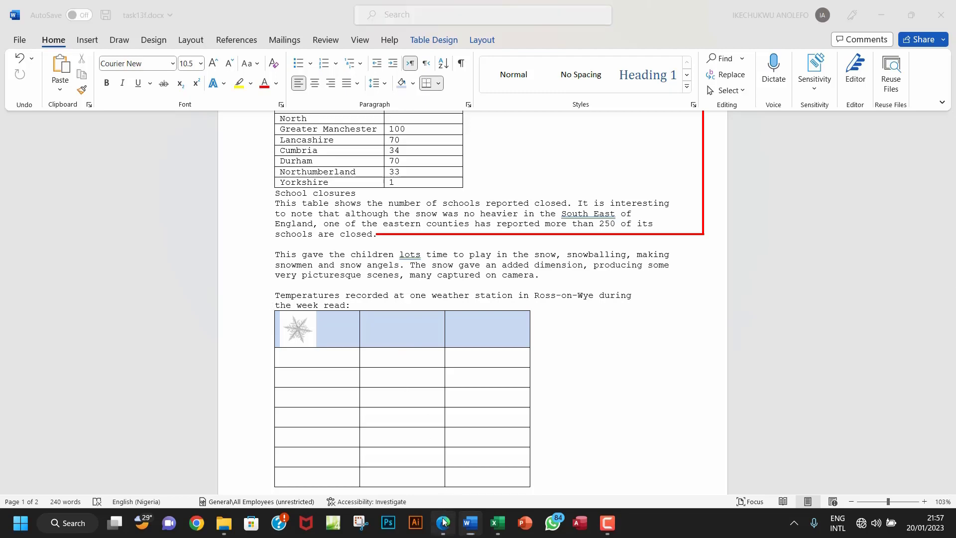
pyautogui.scroll(-3, 298, 314)
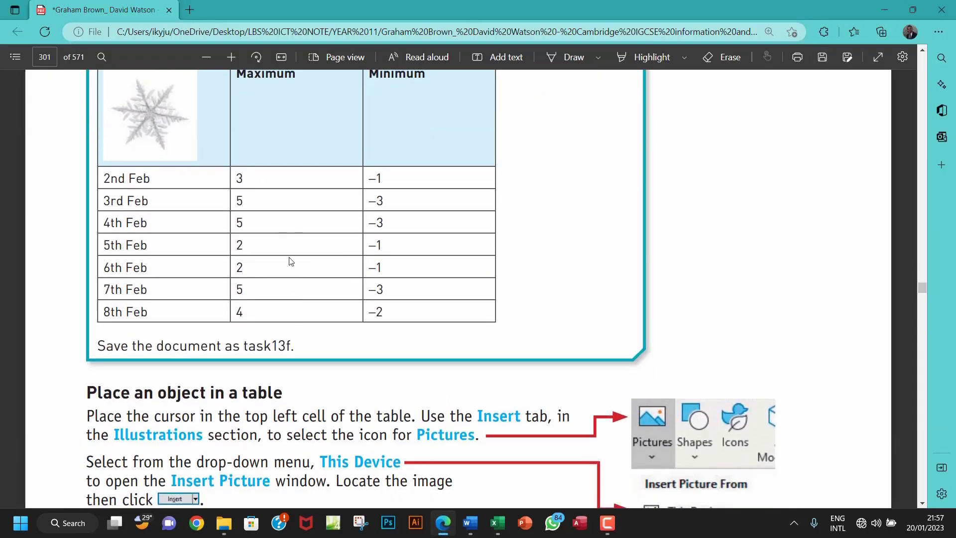
pyautogui.scroll(3, 292, 259)
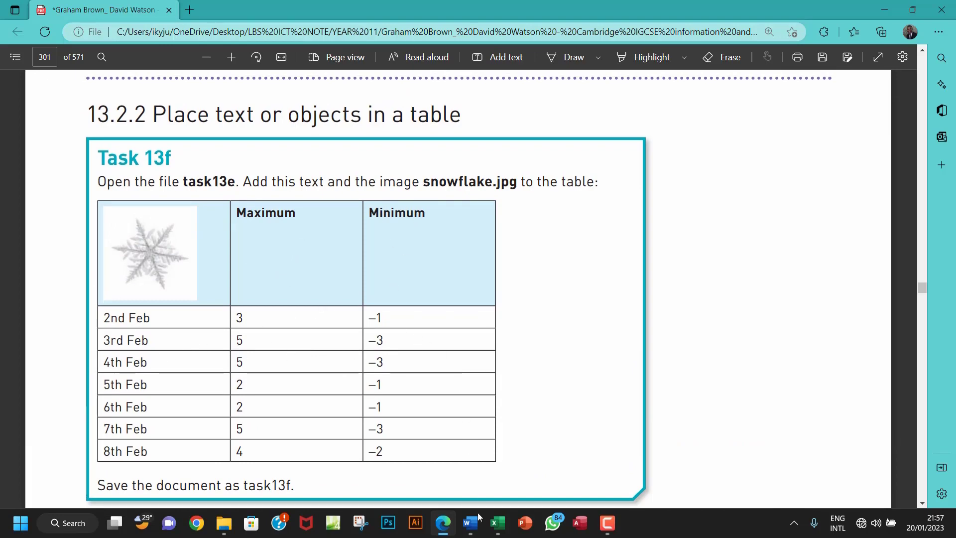
pyautogui.click(470, 522)
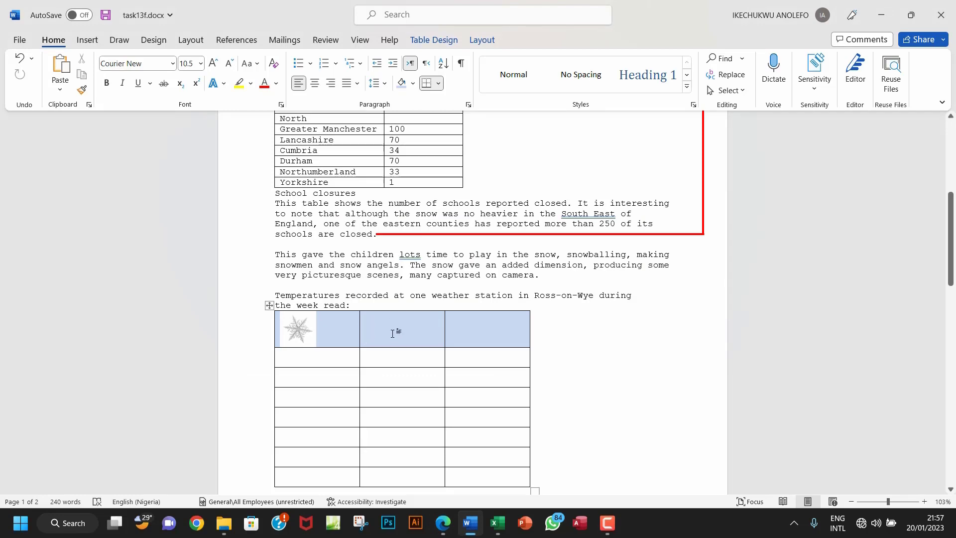
pyautogui.press('super+Right')
pyautogui.write('Maximum')
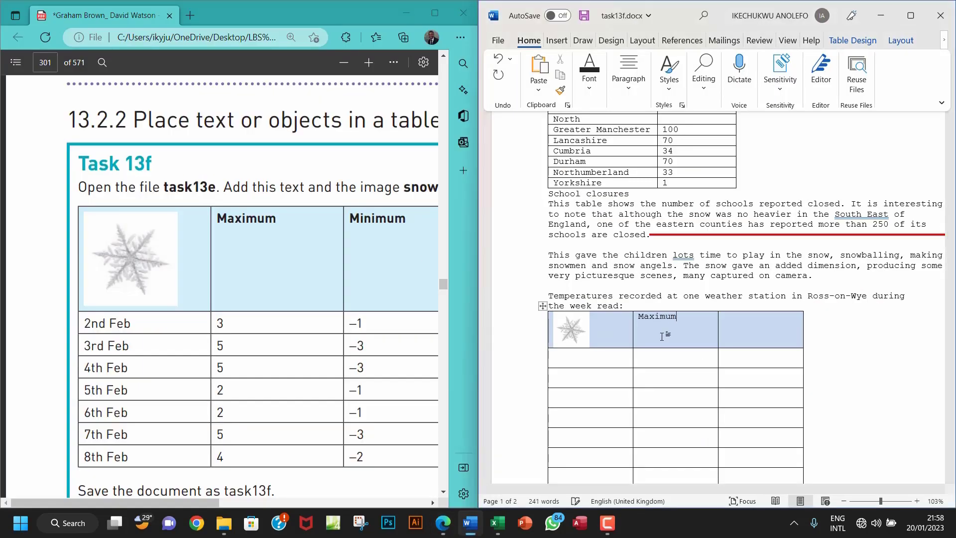
# Step: Enter the heading Minimum in the header row's third cell and fill the first data row with 2nd Feb, 3 and -1
pyautogui.press('Tab')
pyautogui.write('Minimum')
pyautogui.press('Tab')
pyautogui.write('2nd Feb')
pyautogui.press('Tab')
pyautogui.write('3')
pyautogui.press('Tab')
pyautogui.write('-1')
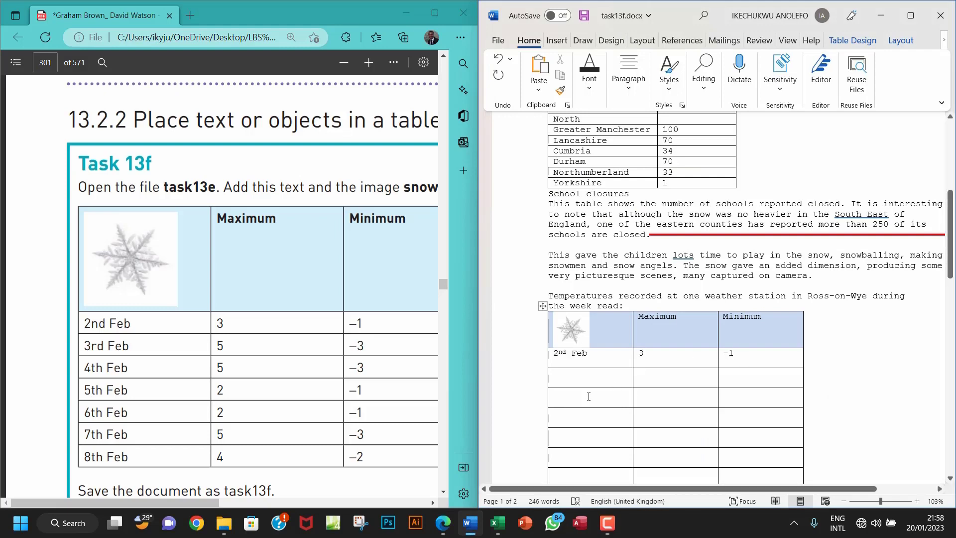
# Step: Fill the table's next row with 3rd Feb, maximum 5 and minimum -3
pyautogui.press('Tab')
pyautogui.write('3rd Feb')
pyautogui.press('Tab')
pyautogui.write('5')
pyautogui.press('Tab')
pyautogui.write('-3')
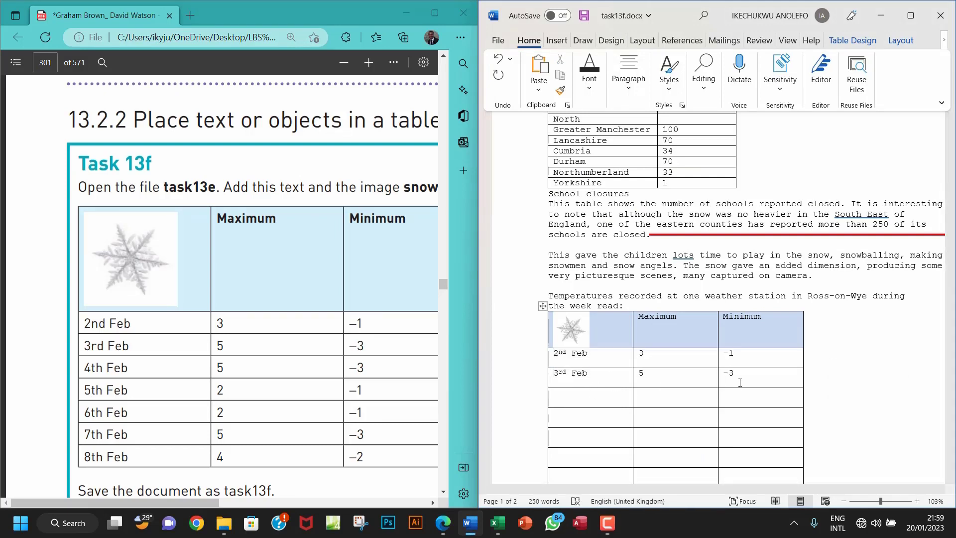
# Step: Enter the dates 4th Feb, 5th Feb, 6th Feb, 7th Feb and 8th Feb in the remaining first-column cells
pyautogui.scroll(-3, 577, 401)
pyautogui.click(561, 230)
pyautogui.write('4th Feb')
pyautogui.click(577, 246)
pyautogui.write('5th Feb')
pyautogui.click(570, 265)
pyautogui.write('6th')
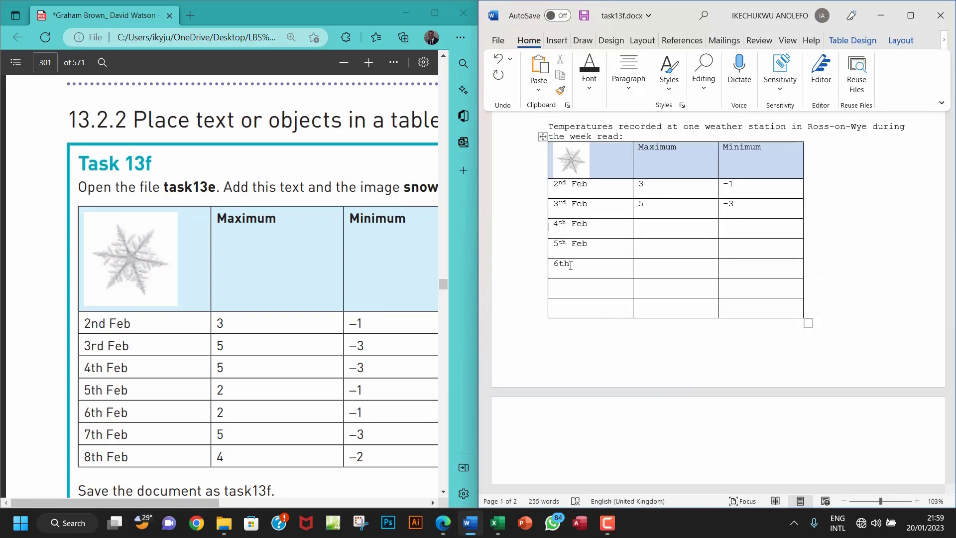
pyautogui.write(' Feb')
pyautogui.click(576, 290)
pyautogui.write('7th Feb')
pyautogui.click(584, 307)
pyautogui.write('8th Feb')
# Step: Fill the Maximum column for 4th to 8th Feb with 5, 2, 2, 5 and 4
pyautogui.click(655, 229)
pyautogui.write('5')
pyautogui.click(652, 249)
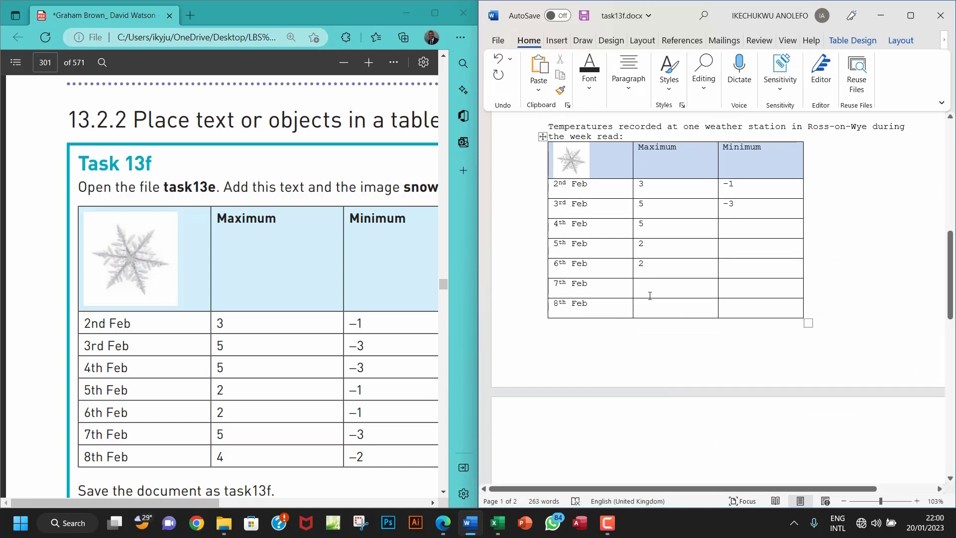
pyautogui.click(649, 294)
pyautogui.write('5')
pyautogui.click(653, 308)
pyautogui.write('4')
# Step: Fill the Minimum column for 4th to 8th Feb with -3, -1, -1, -3 and -2, and maximize the Word window
pyautogui.click(759, 230)
pyautogui.write('-3')
pyautogui.click(762, 250)
pyautogui.write('-1')
pyautogui.write('-2')
pyautogui.press('super+Up')
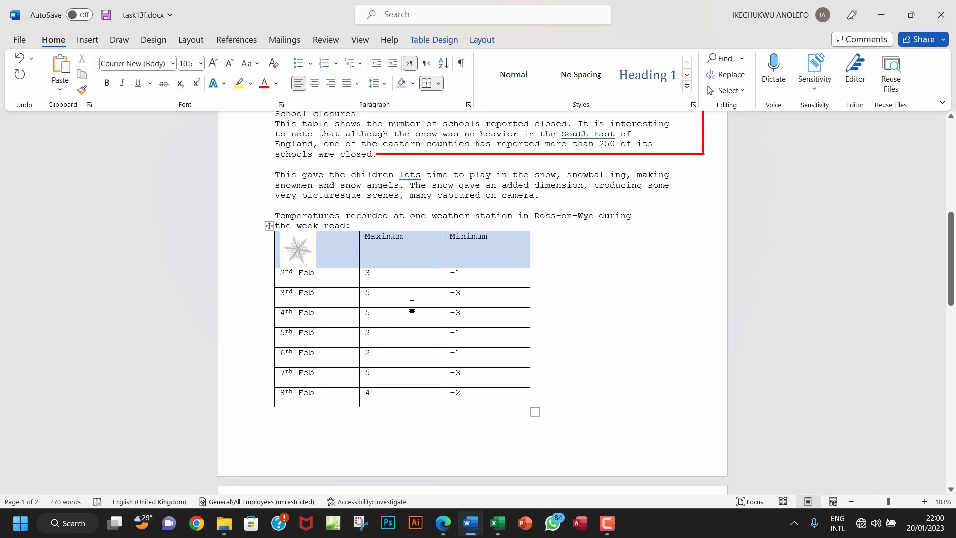
# Step: Check the Task 13f table in the Edge textbook PDF and bold the Maximum and Minimum headings in the Word table
pyautogui.click(443, 523)
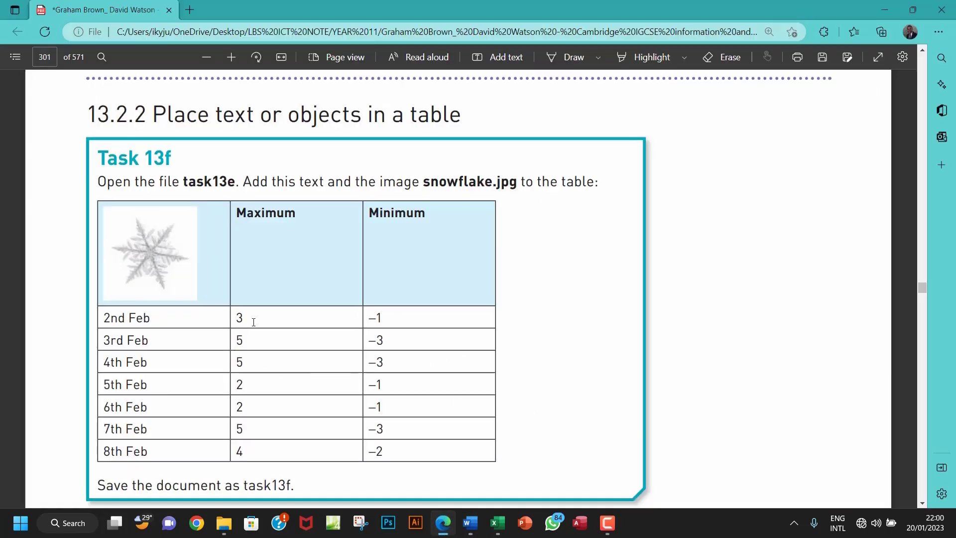
pyautogui.scroll(-1, 251, 315)
pyautogui.scroll(1, 259, 301)
pyautogui.click(476, 524)
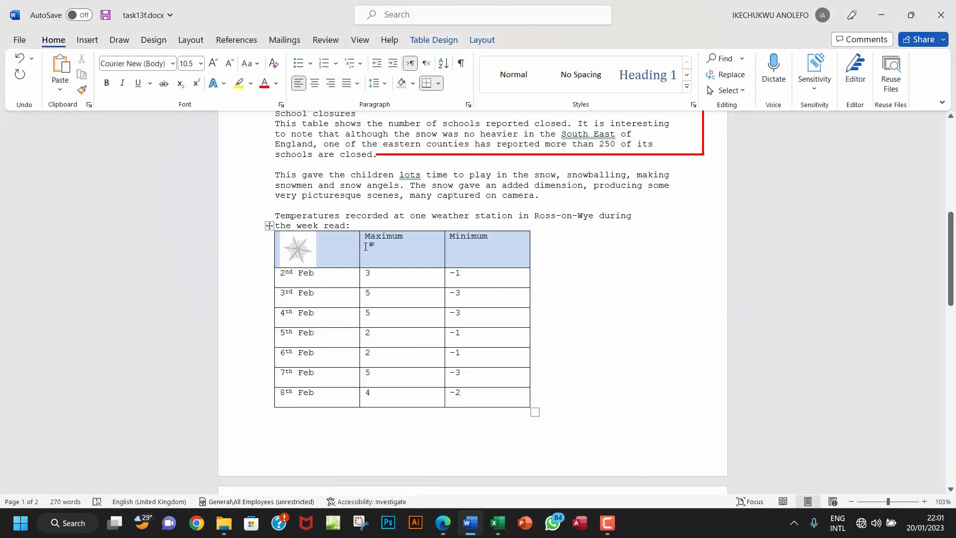
pyautogui.moveTo(394, 242); pyautogui.dragTo(465, 240)
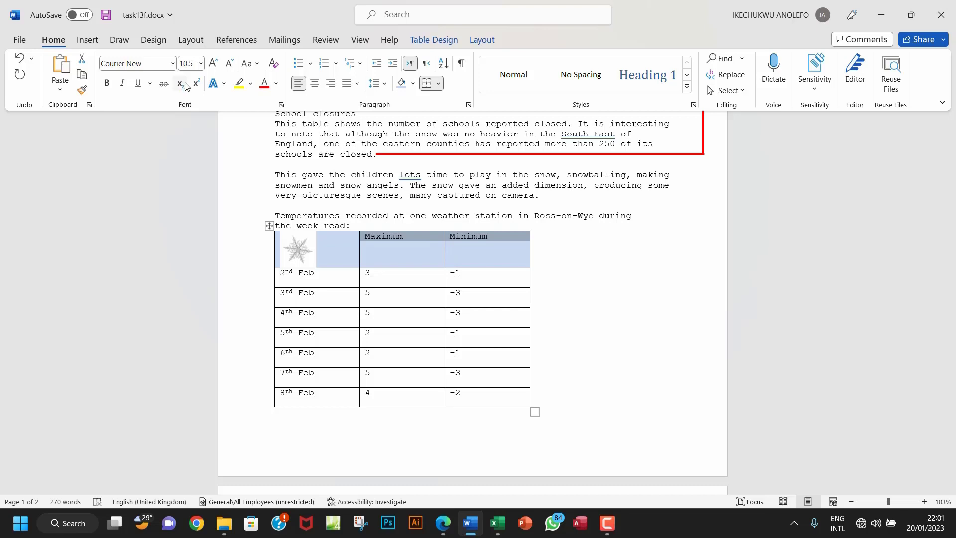
pyautogui.click(106, 82)
pyautogui.click(404, 256)
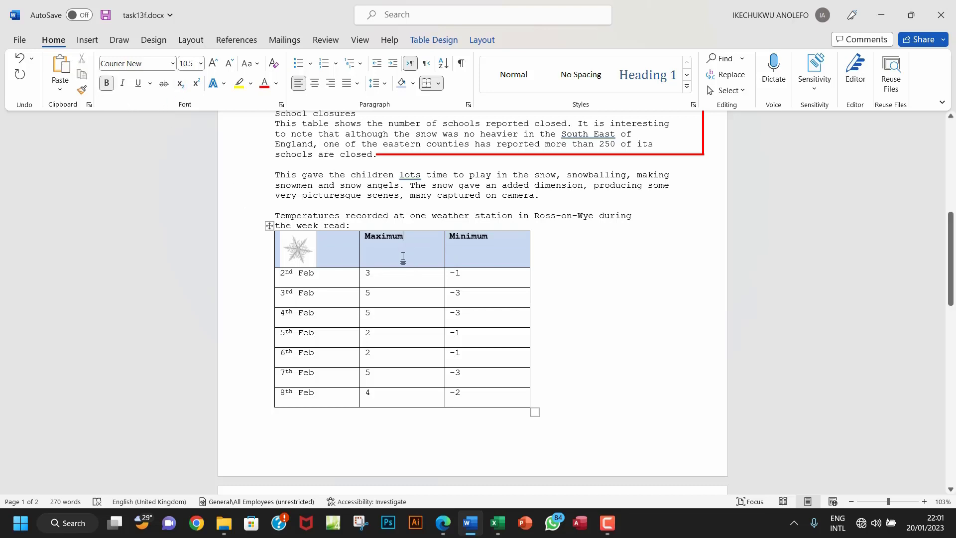
# Step: Compare the data rows with the Edge textbook PDF and align the Word table's 2nd to 8th Feb rows centre left
pyautogui.scroll(-2, 398, 271)
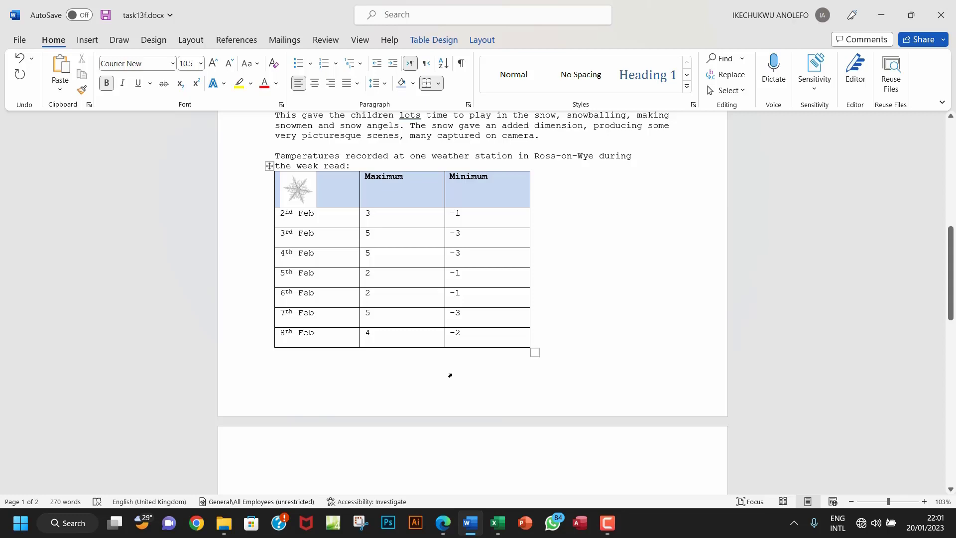
pyautogui.click(442, 523)
pyautogui.scroll(-2, 379, 373)
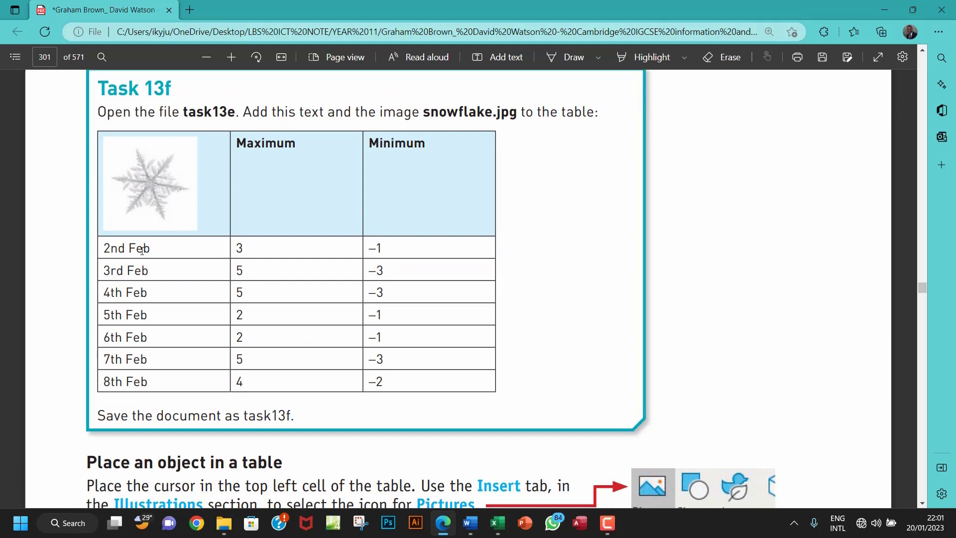
pyautogui.moveTo(141, 250); pyautogui.dragTo(405, 379)
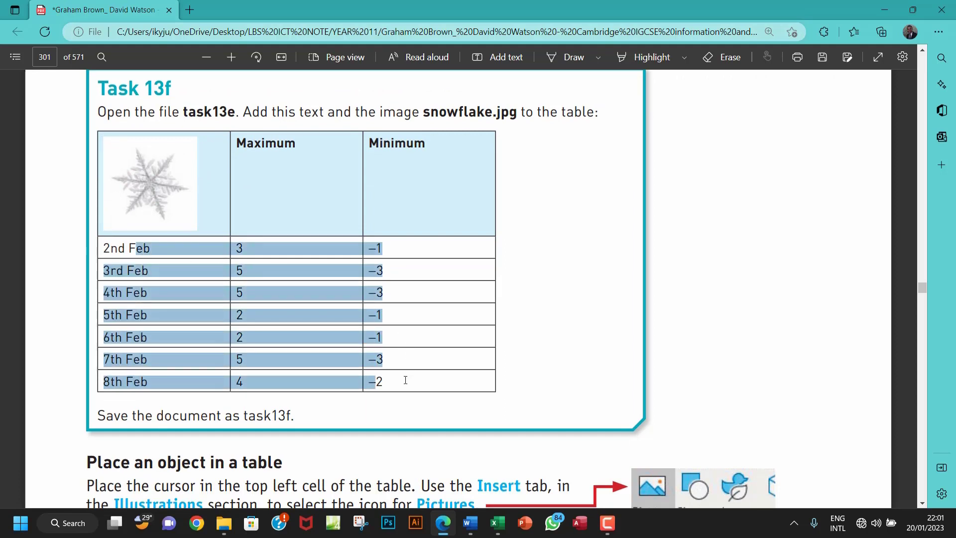
pyautogui.click(333, 331)
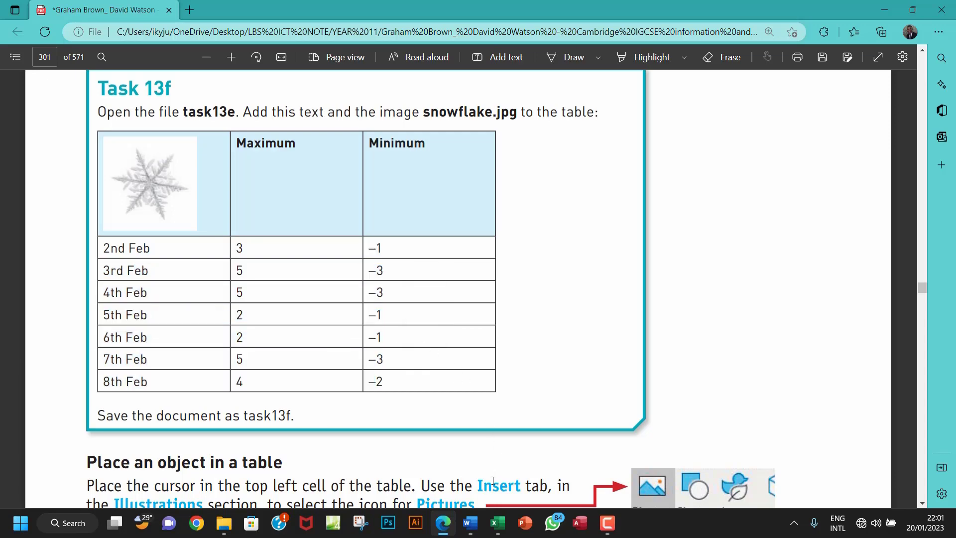
pyautogui.click(475, 522)
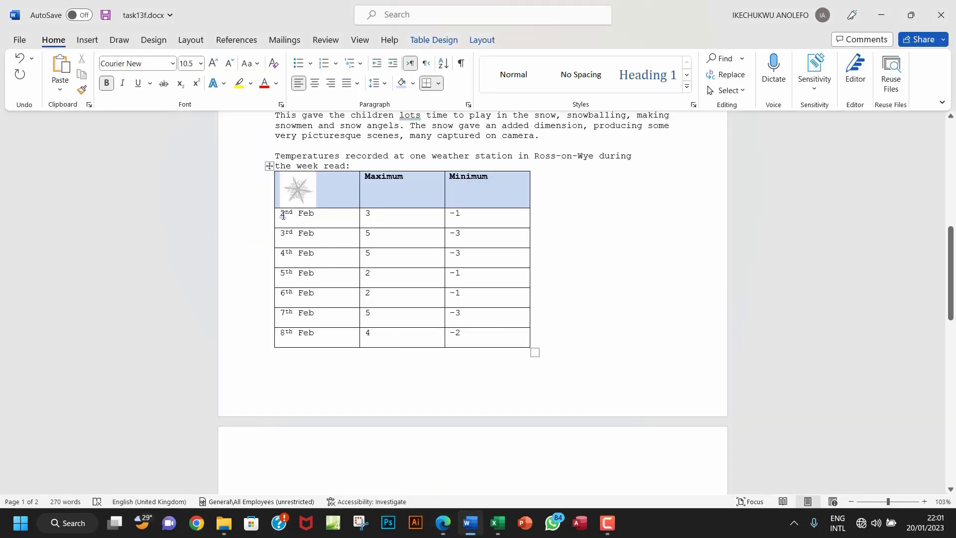
pyautogui.moveTo(283, 215); pyautogui.dragTo(485, 336)
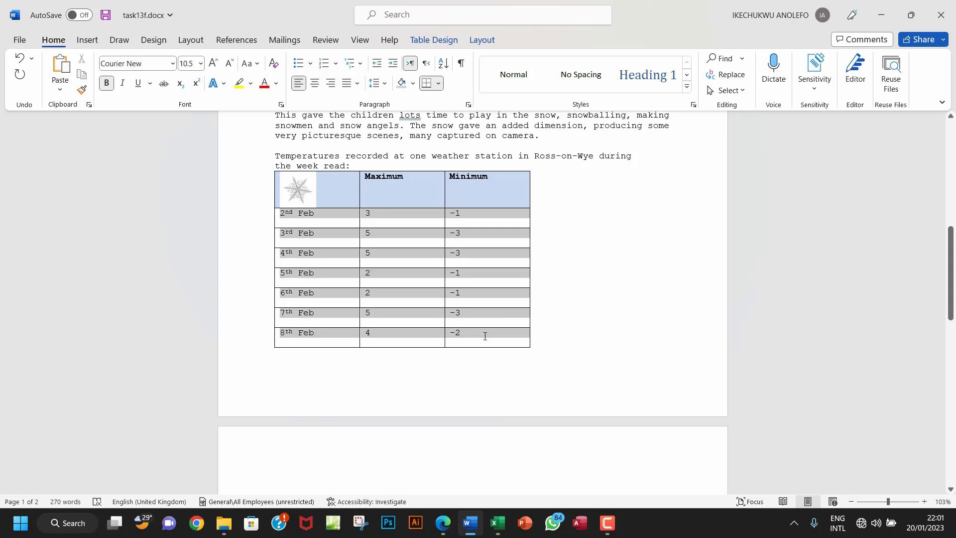
pyautogui.click(482, 40)
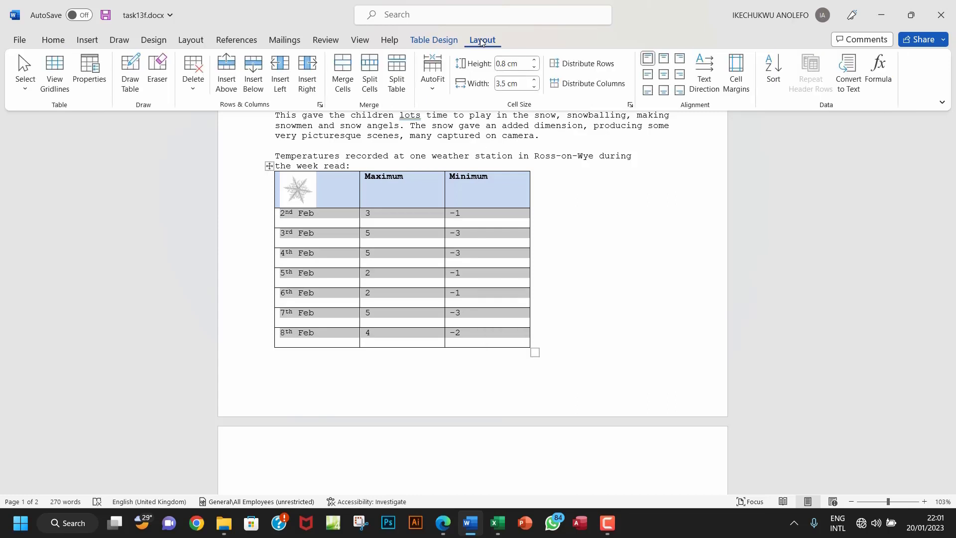
pyautogui.click(664, 61)
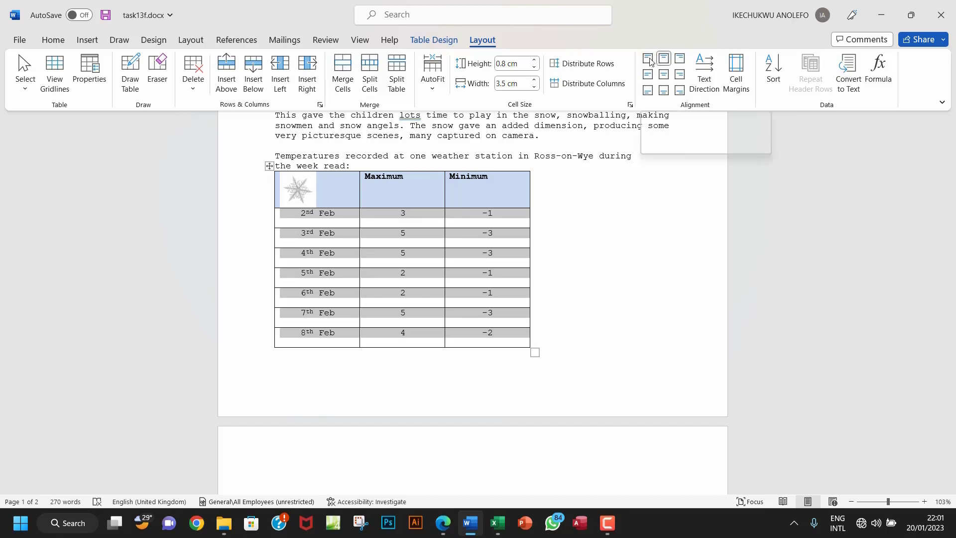
pyautogui.click(648, 61)
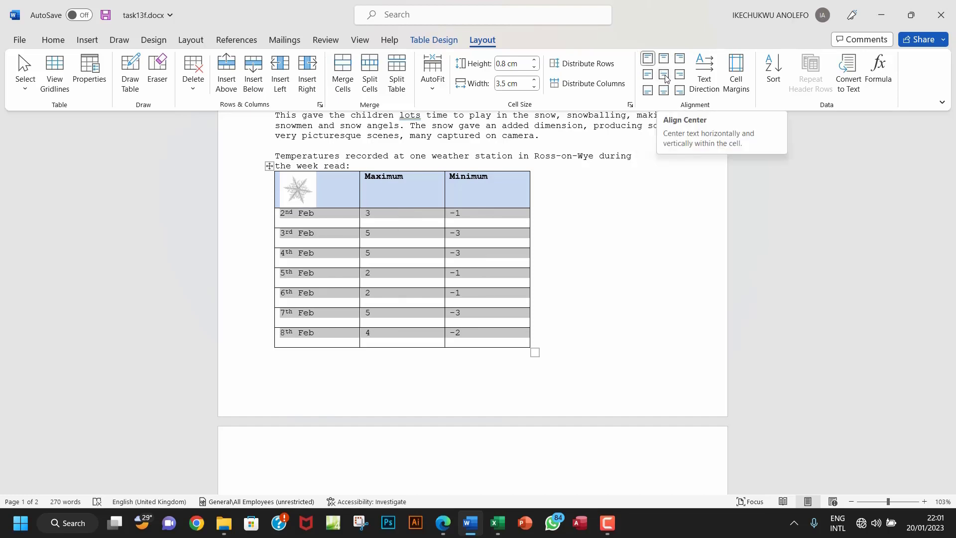
pyautogui.click(647, 75)
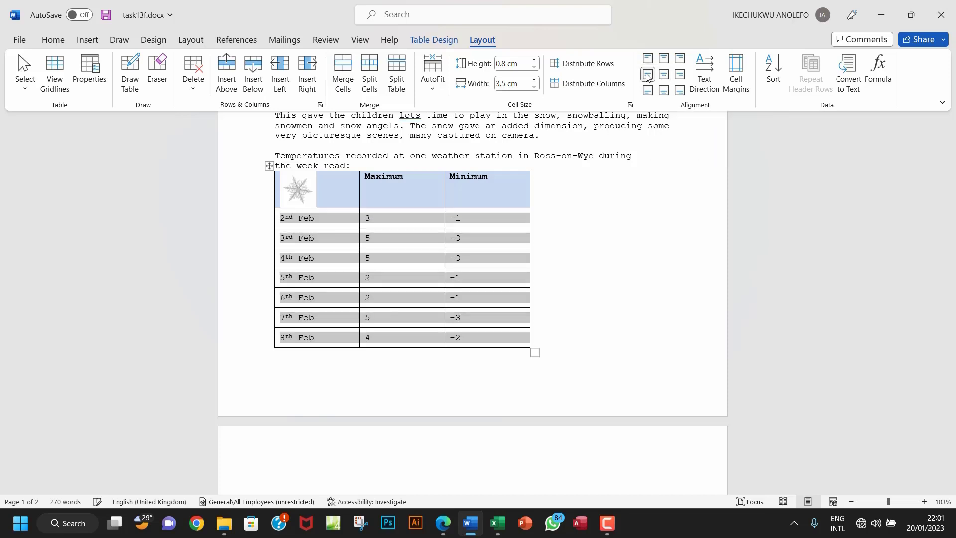
pyautogui.click(409, 261)
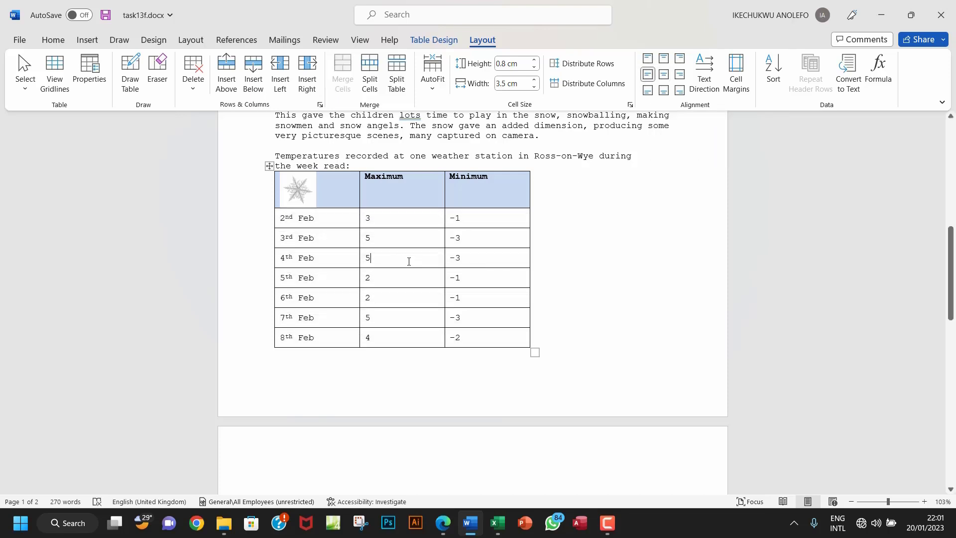
# Step: Save the completed task13f document and review the text above the temperatures table
pyautogui.click(443, 522)
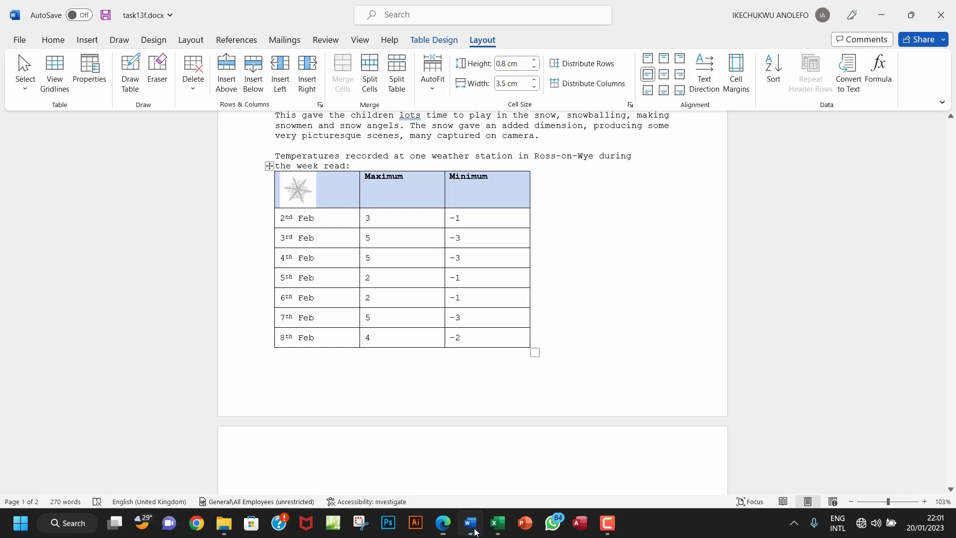
pyautogui.click(473, 527)
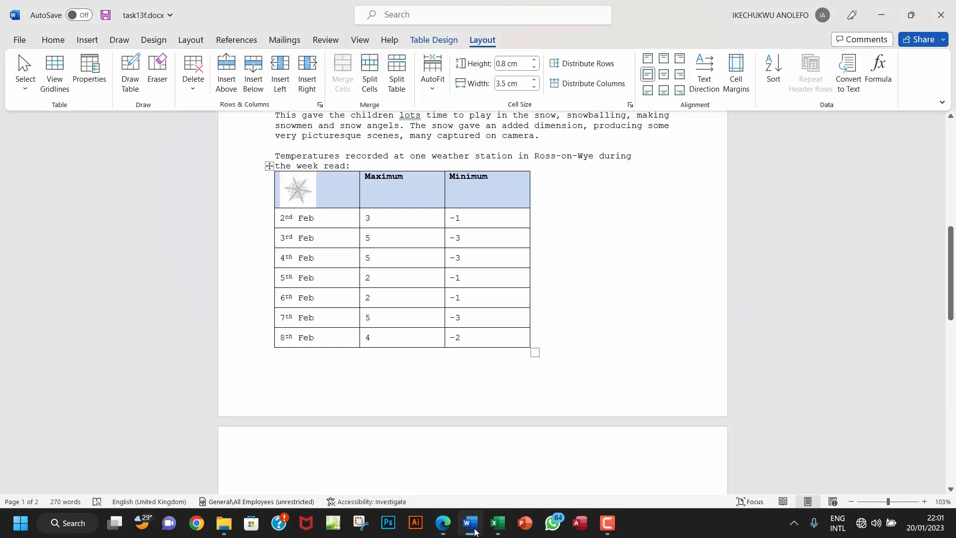
pyautogui.click(105, 15)
pyautogui.scroll(1, 554, 274)
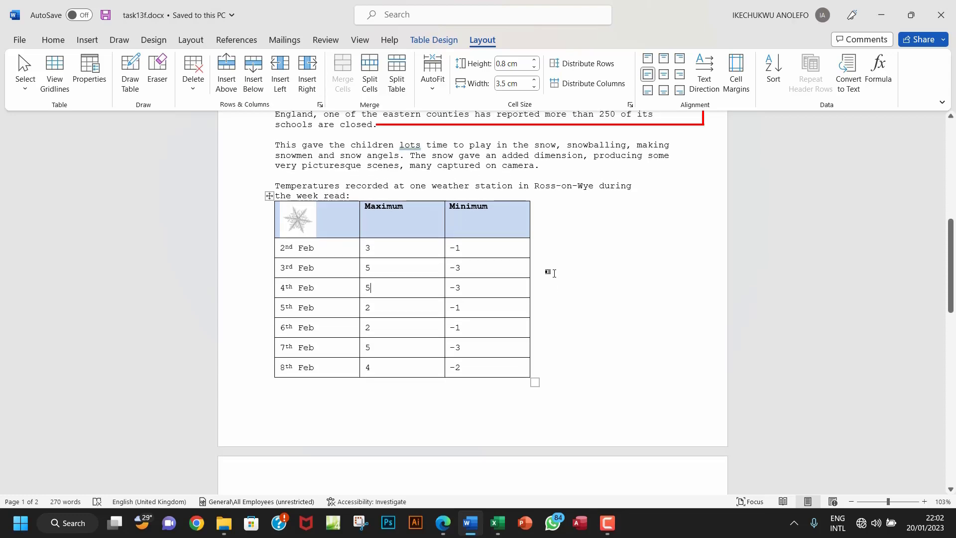
pyautogui.scroll(2, 553, 273)
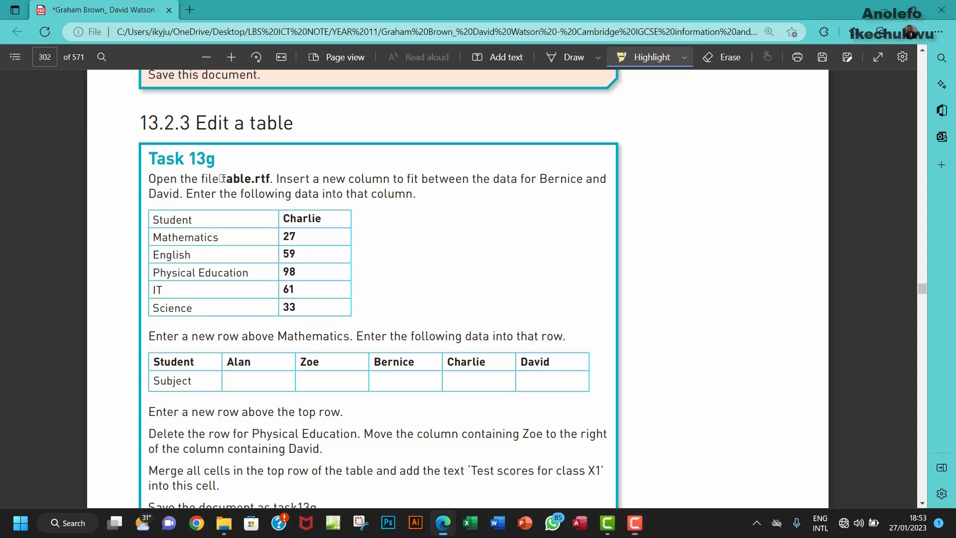
# Step: In the Edge textbook PDF, highlight table.rtf and the two student names in Task 13g's first instruction
pyautogui.moveTo(222, 178); pyautogui.dragTo(275, 178)
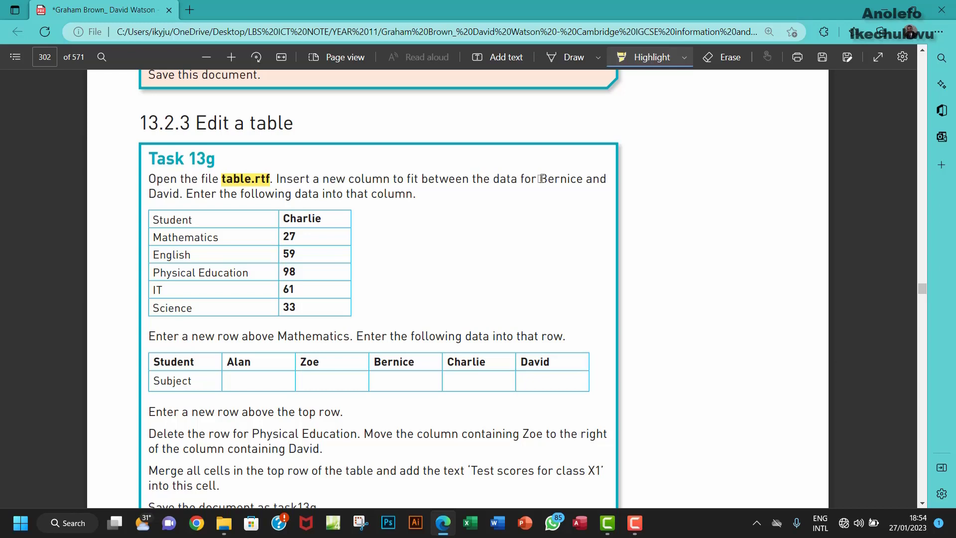
pyautogui.moveTo(540, 178); pyautogui.dragTo(576, 179)
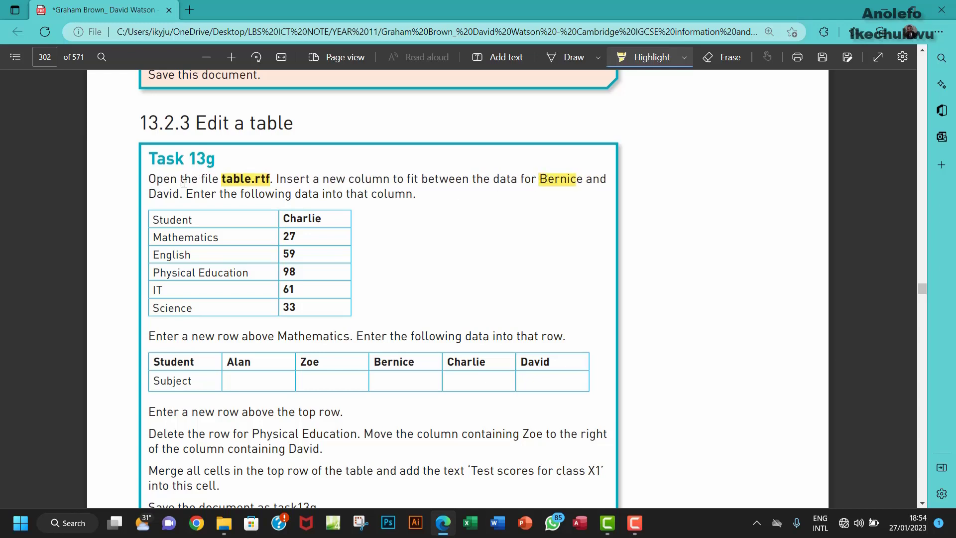
pyautogui.moveTo(149, 193); pyautogui.dragTo(170, 193)
# Step: Open table.rtf in Word from the Chapter 13 folder of the Cambridge IGCSE ICT source files
pyautogui.moveTo(224, 523)
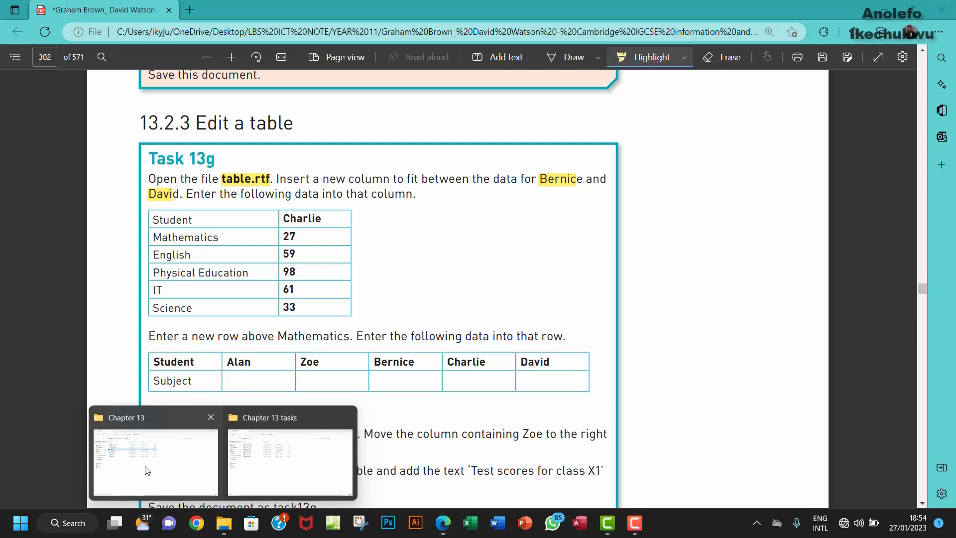
pyautogui.click(188, 438)
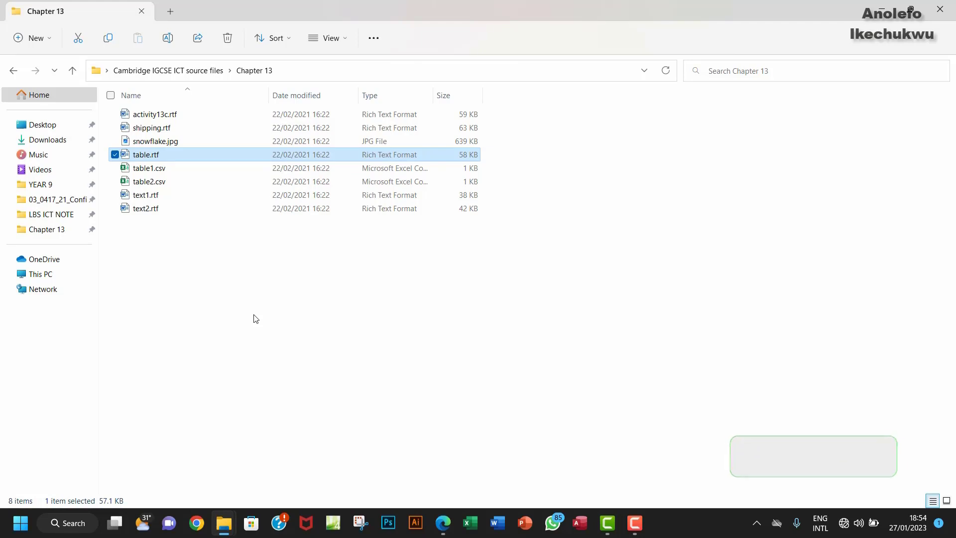
pyautogui.doubleClick(178, 155)
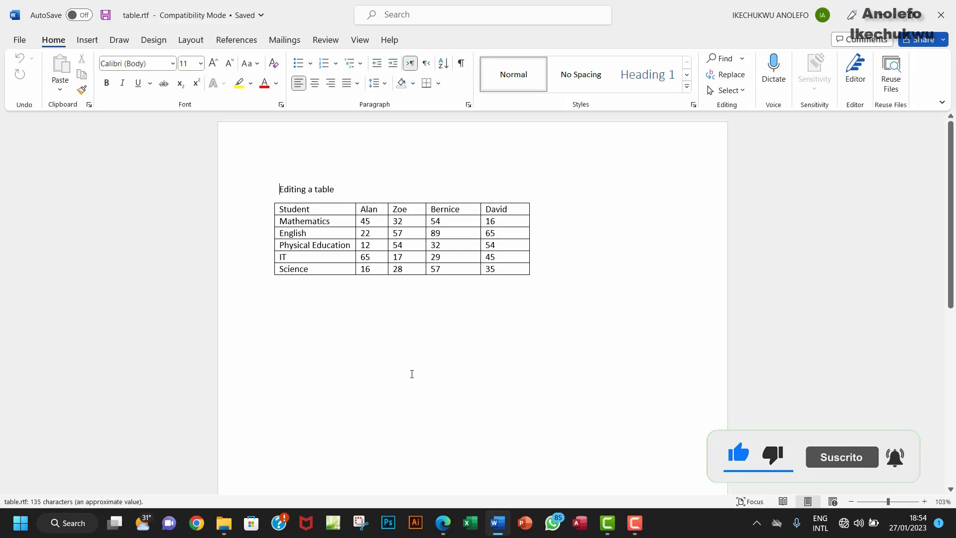
# Step: Start saving a copy of table.rtf, choosing the Chapter 13 tasks folder on the Desktop as its location
pyautogui.click(20, 40)
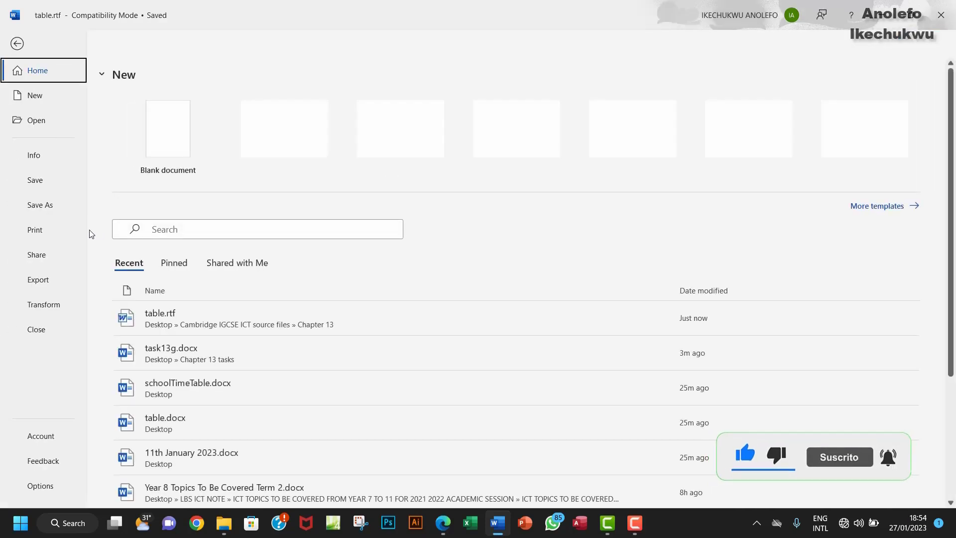
pyautogui.click(45, 205)
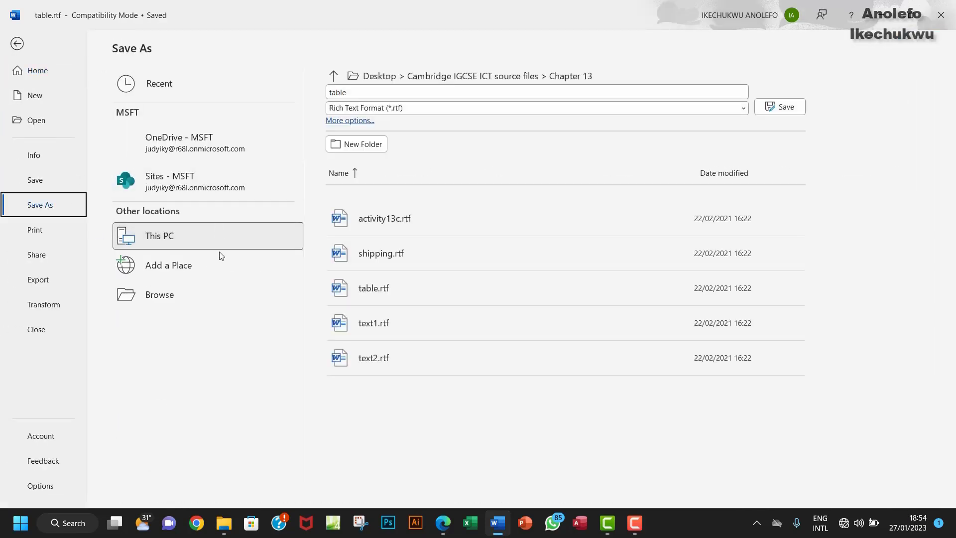
pyautogui.click(178, 300)
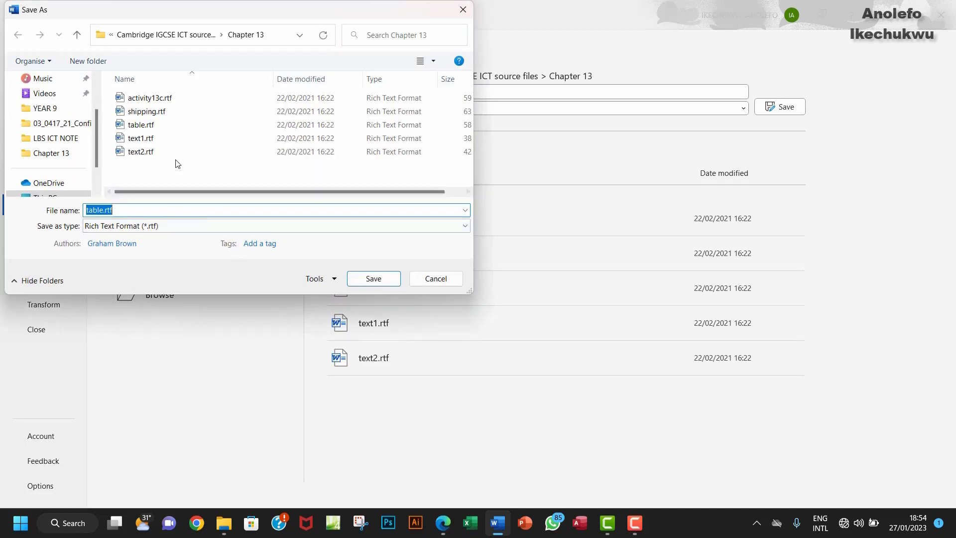
pyautogui.scroll(2, 54, 113)
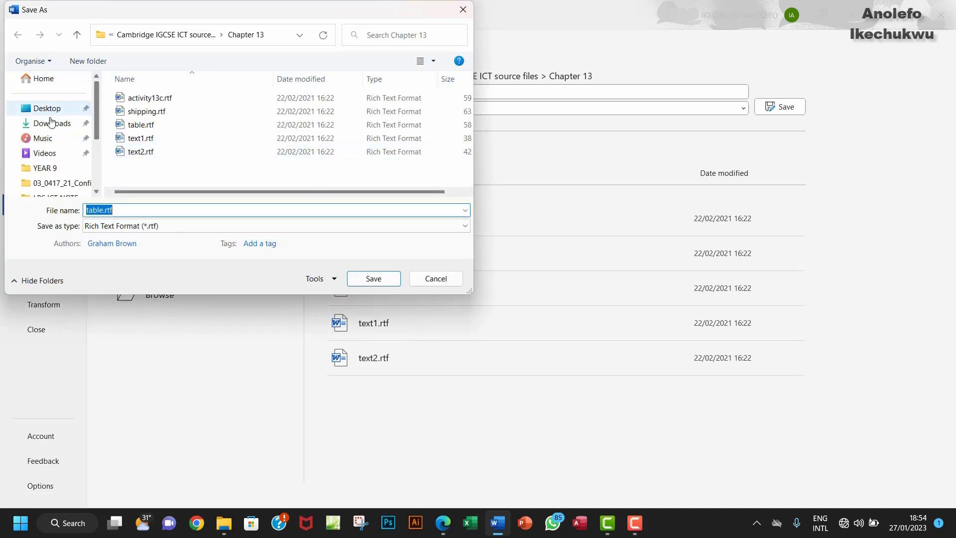
pyautogui.click(54, 113)
pyautogui.doubleClick(170, 126)
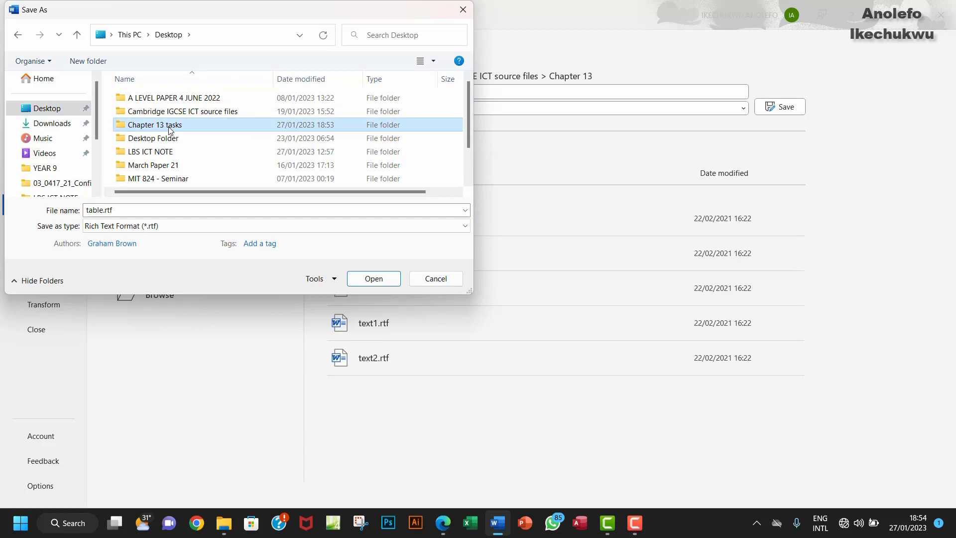
# Step: Save the copy as a Word Document (*.docx) named task13g and accept the file format conversion
pyautogui.click(290, 226)
pyautogui.click(136, 238)
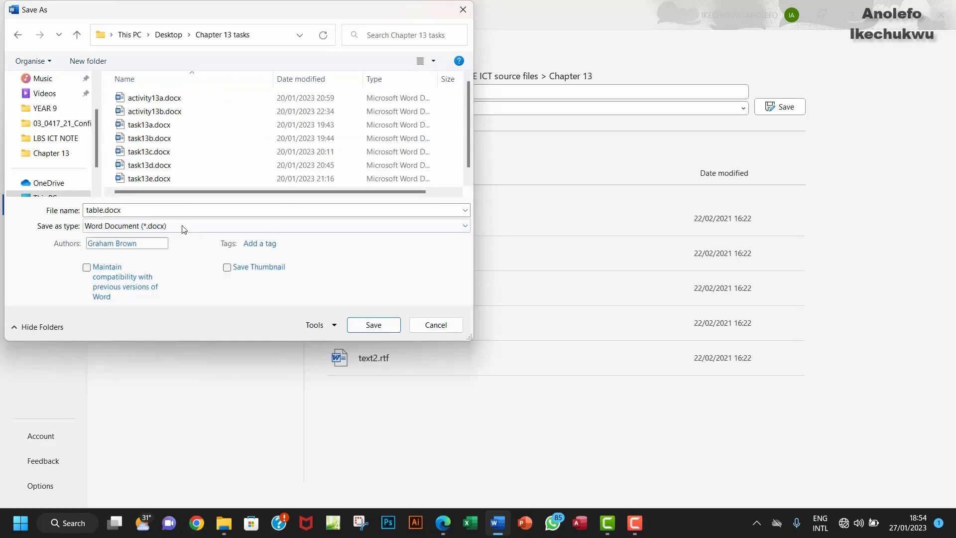
pyautogui.click(145, 212)
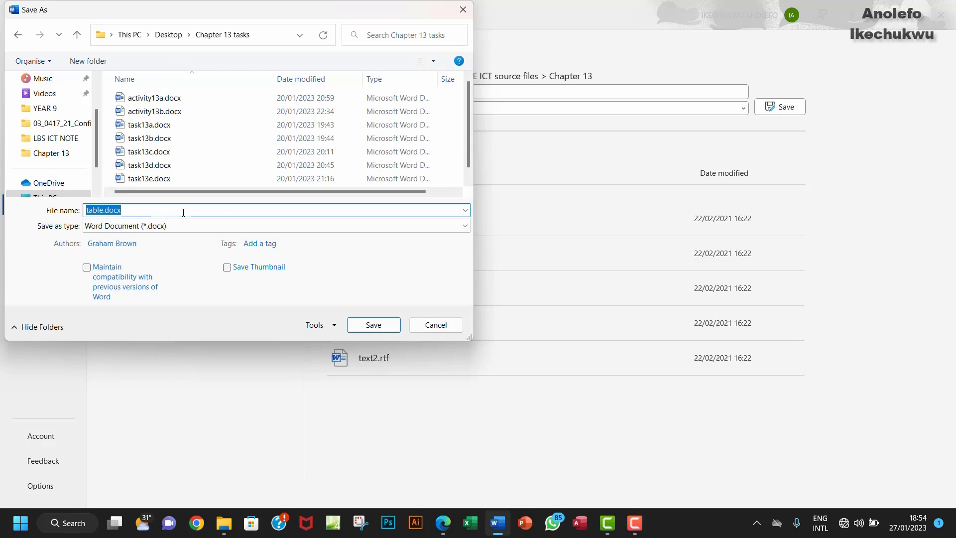
pyautogui.write('task1')
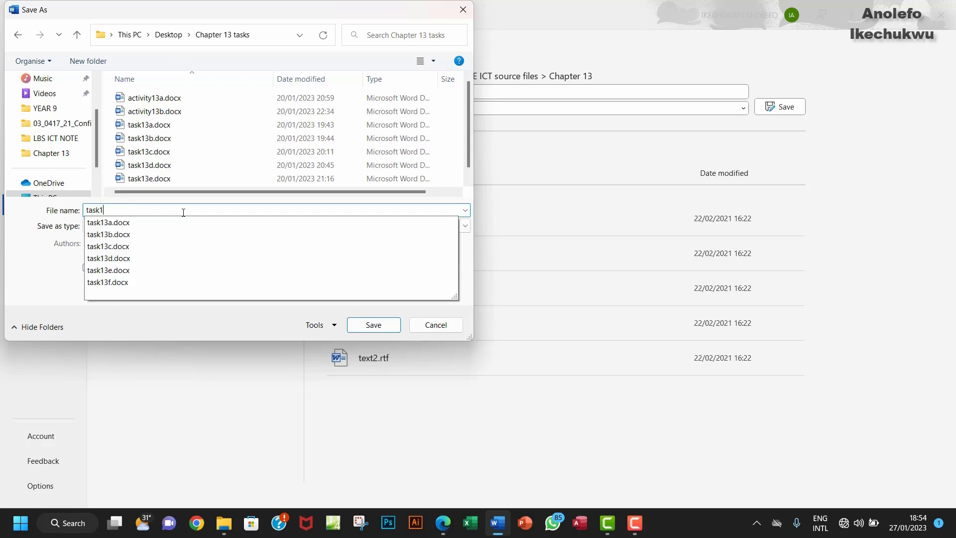
pyautogui.write('3g')
pyautogui.click(373, 325)
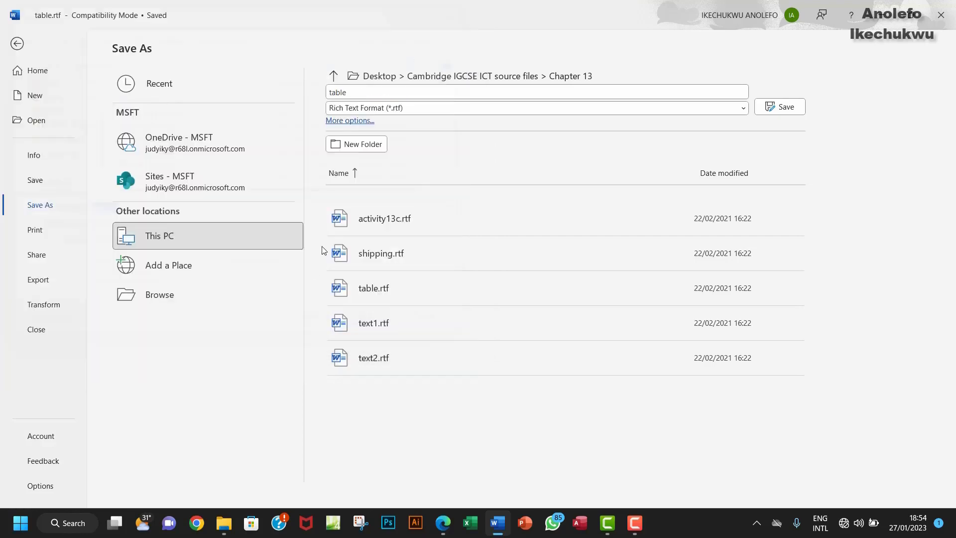
pyautogui.click(506, 293)
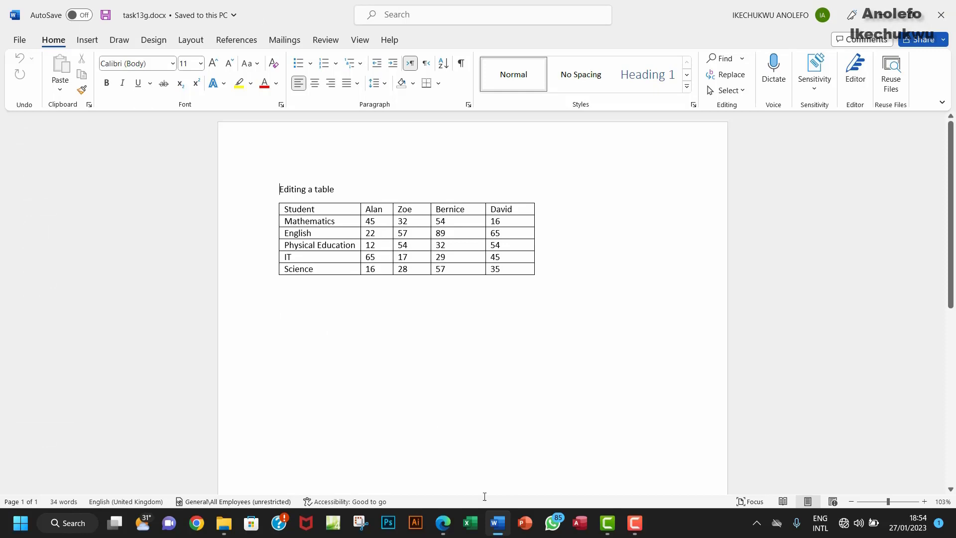
# Step: Check the Task 13g instruction in the Edge textbook PDF and insert a blank column before the last student column in Word
pyautogui.click(443, 523)
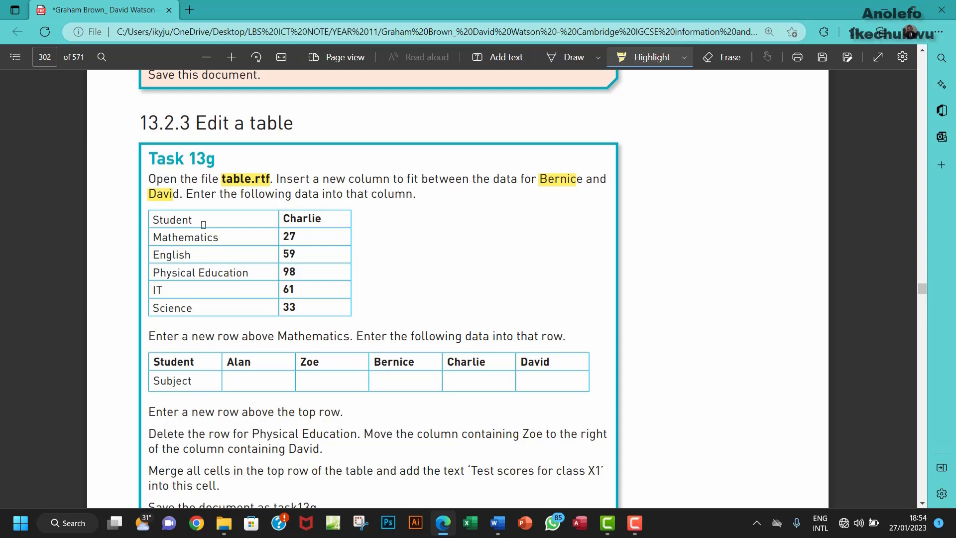
pyautogui.click(497, 523)
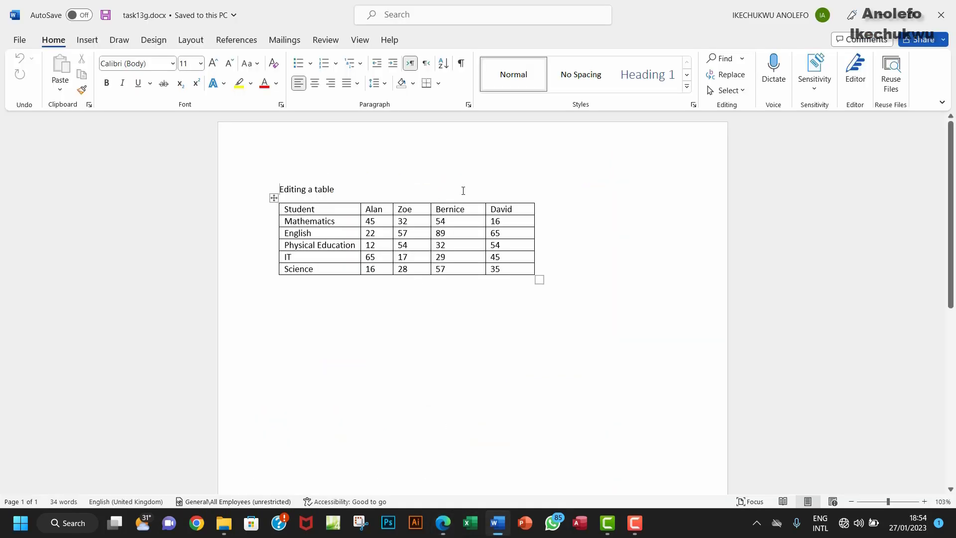
pyautogui.rightClick(503, 210)
pyautogui.moveTo(533, 367)
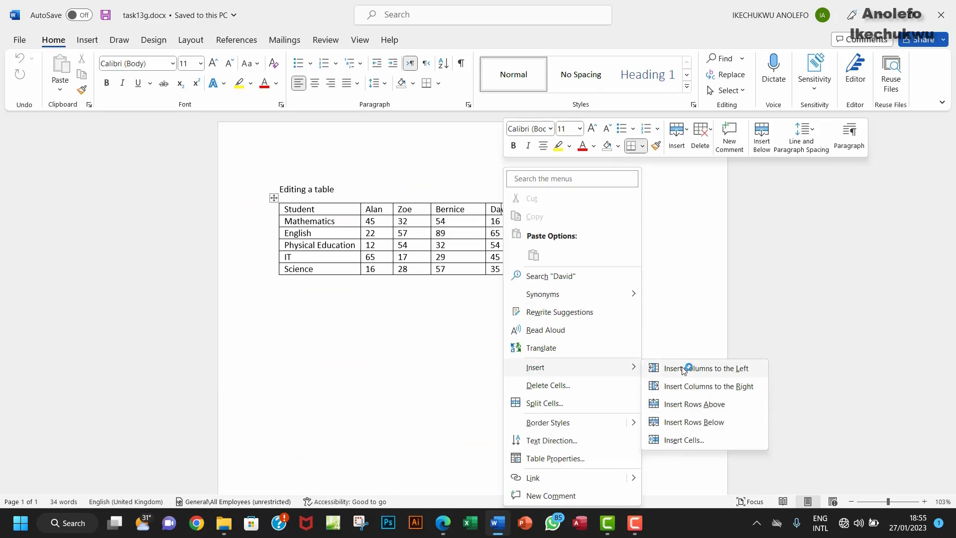
pyautogui.click(707, 372)
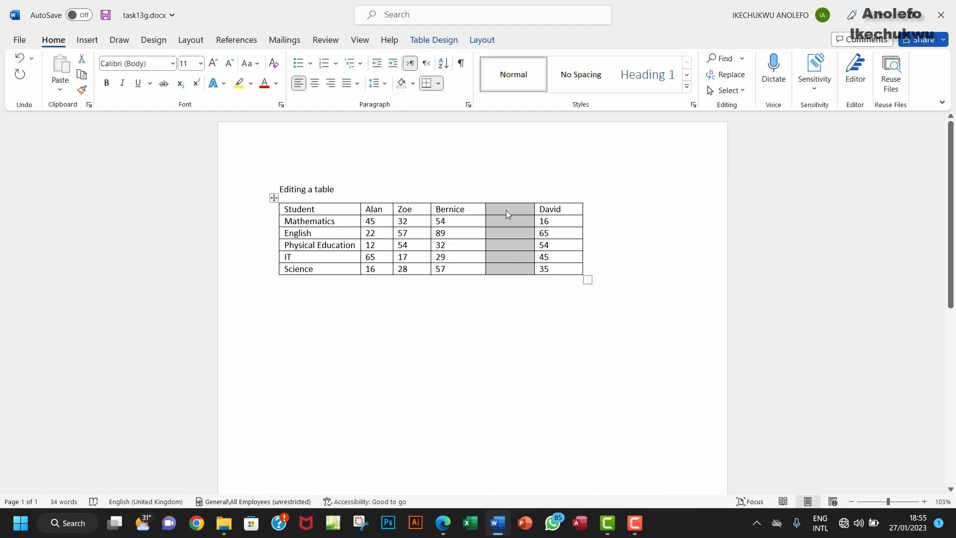
pyautogui.click(505, 210)
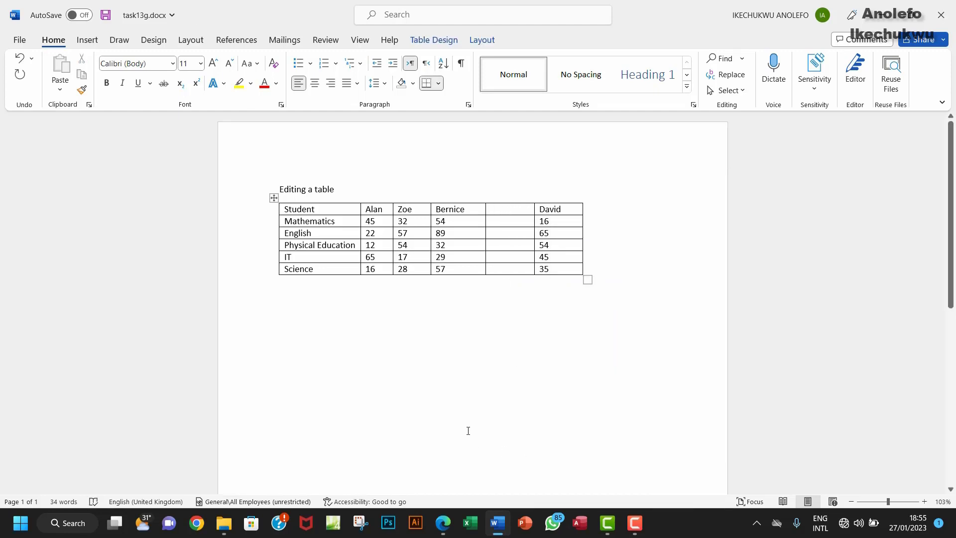
# Step: In the Edge textbook PDF, highlight the student name heading the data column in Task 13g's first table
pyautogui.click(442, 523)
pyautogui.click(443, 522)
pyautogui.click(442, 522)
pyautogui.moveTo(278, 212); pyautogui.dragTo(325, 219)
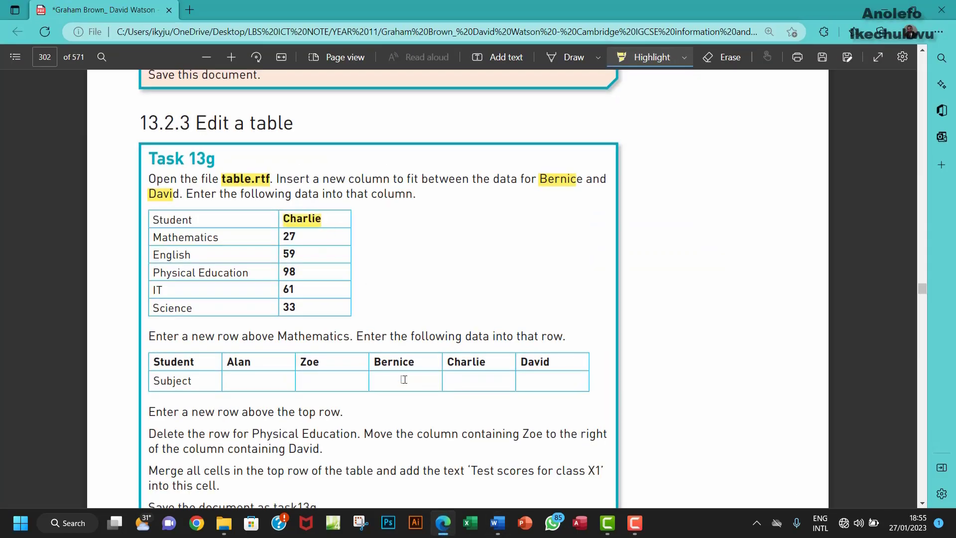
# Step: Switch to Word, head the table's empty column with the student name from the exercise, and enter 27 for Mathematics and 59 for English
pyautogui.click(497, 522)
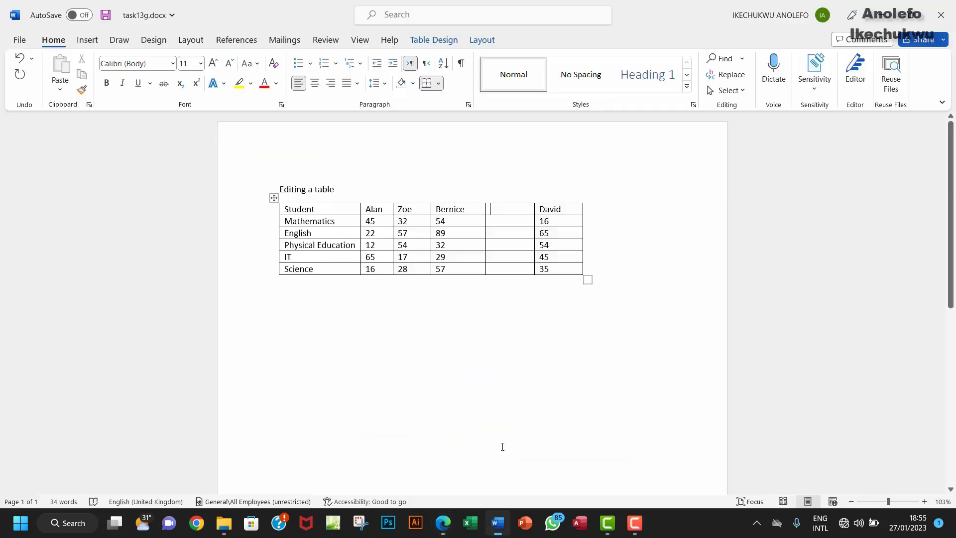
pyautogui.click(510, 213)
pyautogui.write('Charlie')
pyautogui.click(443, 522)
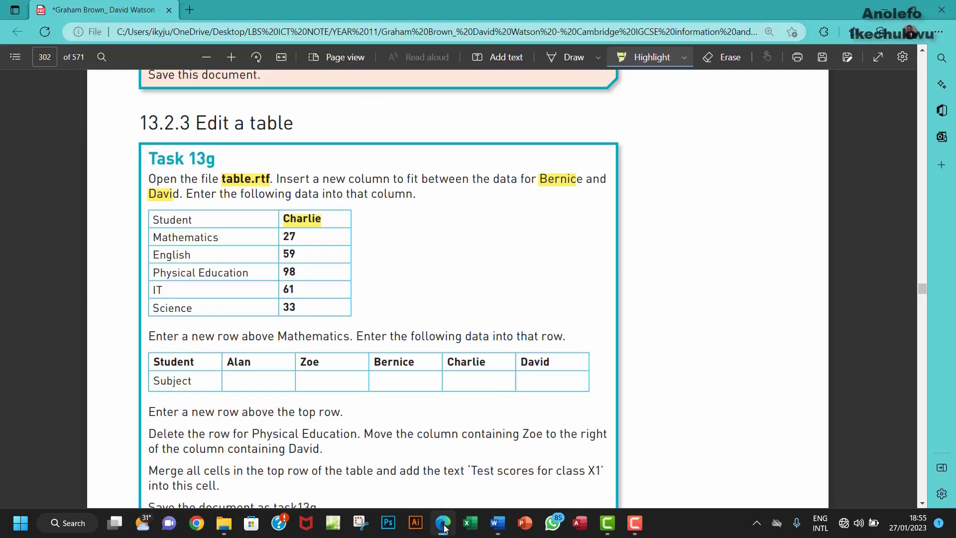
pyautogui.click(444, 524)
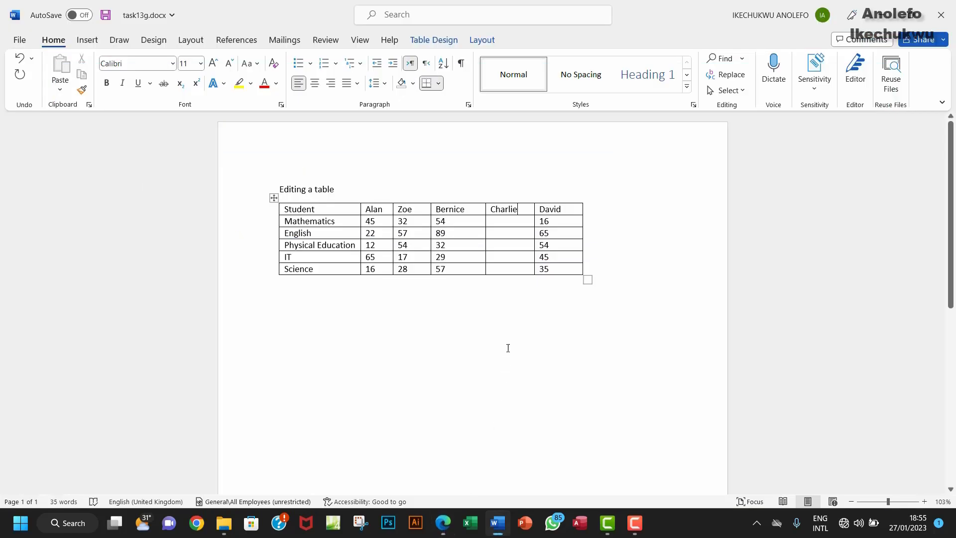
pyautogui.click(505, 222)
pyautogui.write('27')
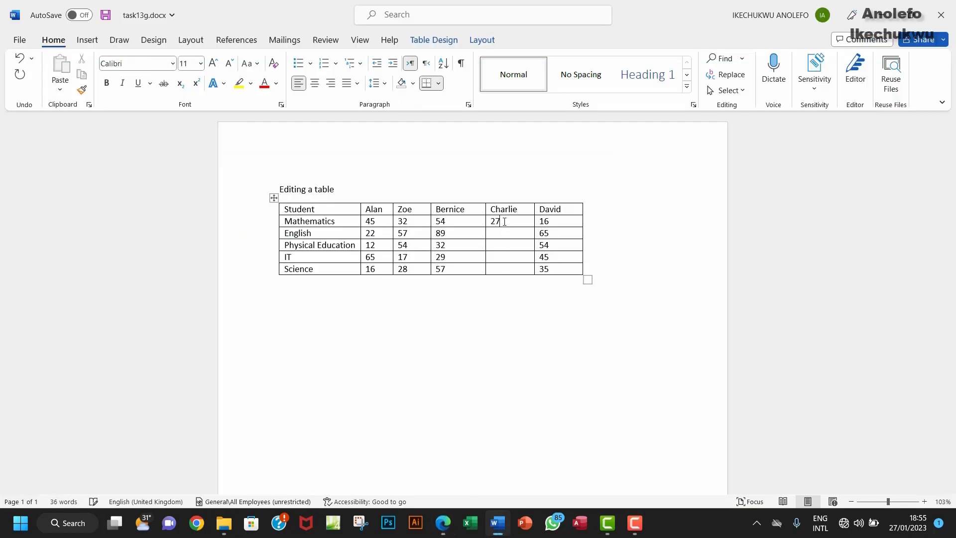
pyautogui.click(511, 237)
pyautogui.write('59')
# Step: Complete the new student's column with 98 for Physical Education, 61 for IT and 33 for Science, checking the scores against the textbook PDF
pyautogui.click(448, 526)
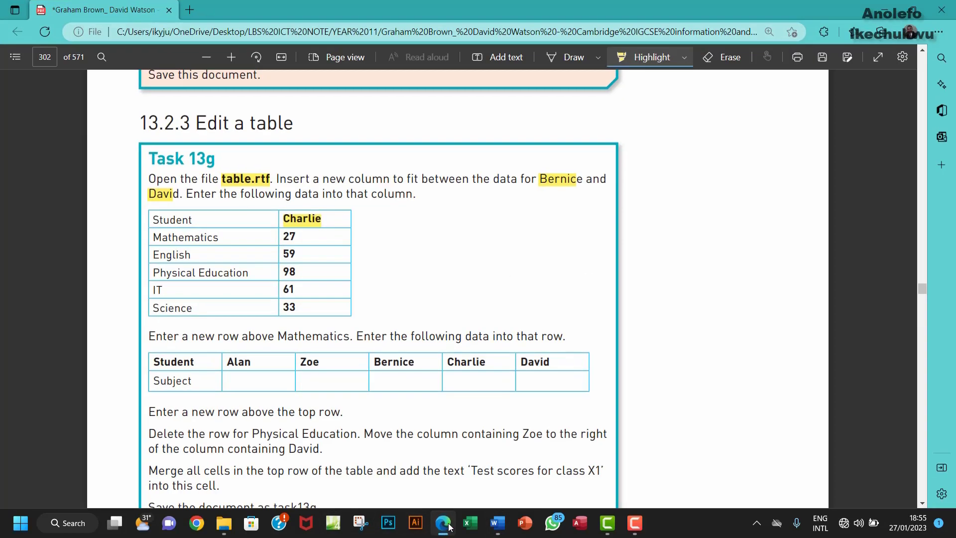
pyautogui.click(448, 525)
pyautogui.click(516, 246)
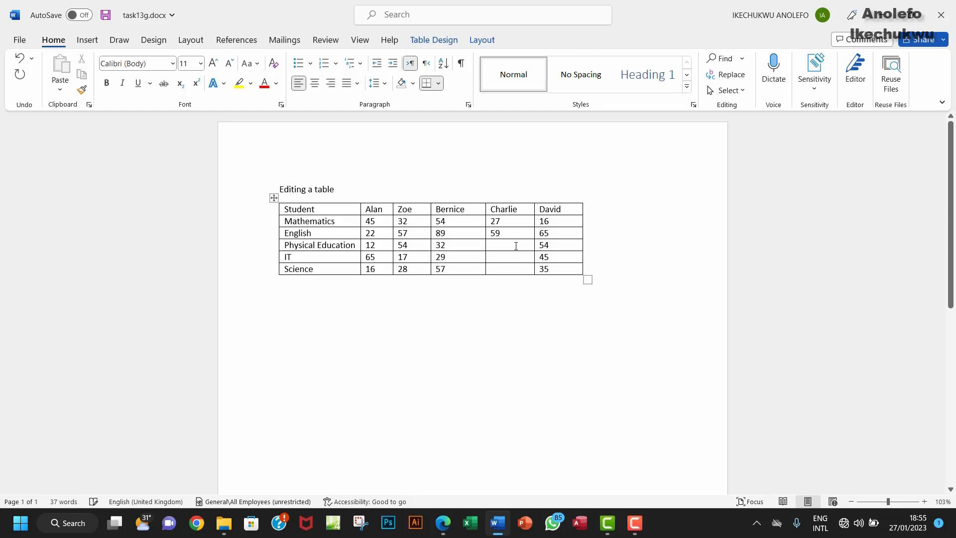
pyautogui.write('98')
pyautogui.click(512, 259)
pyautogui.write('61')
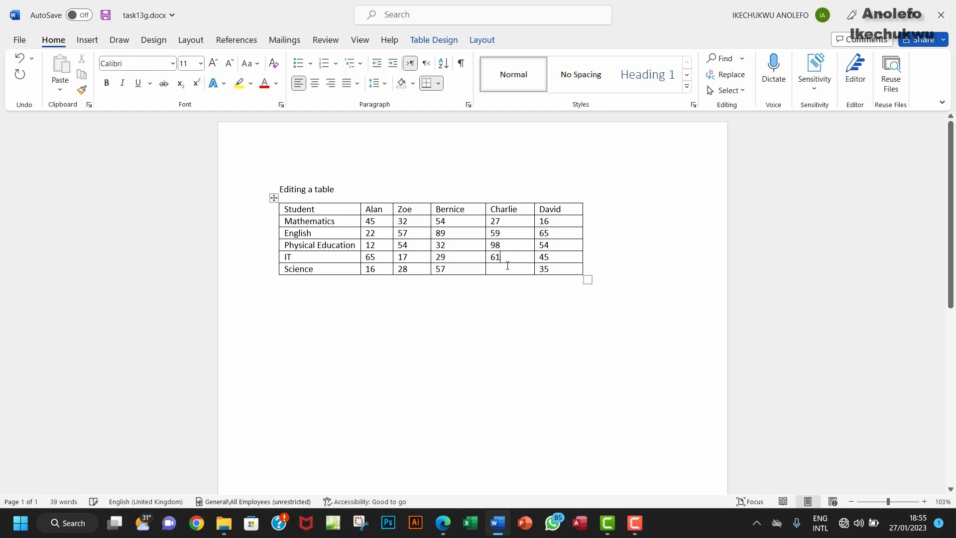
pyautogui.click(507, 267)
pyautogui.write('33')
# Step: Switch to the textbook PDF in Edge and highlight "Enter a", "data into that" and part of "Subject" in the new-row instruction
pyautogui.click(443, 523)
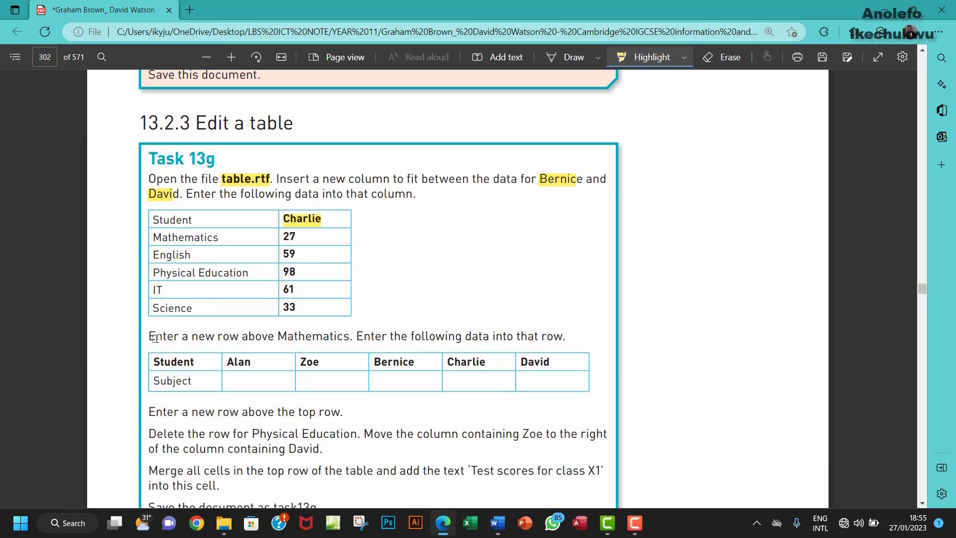
pyautogui.moveTo(150, 336); pyautogui.dragTo(189, 338)
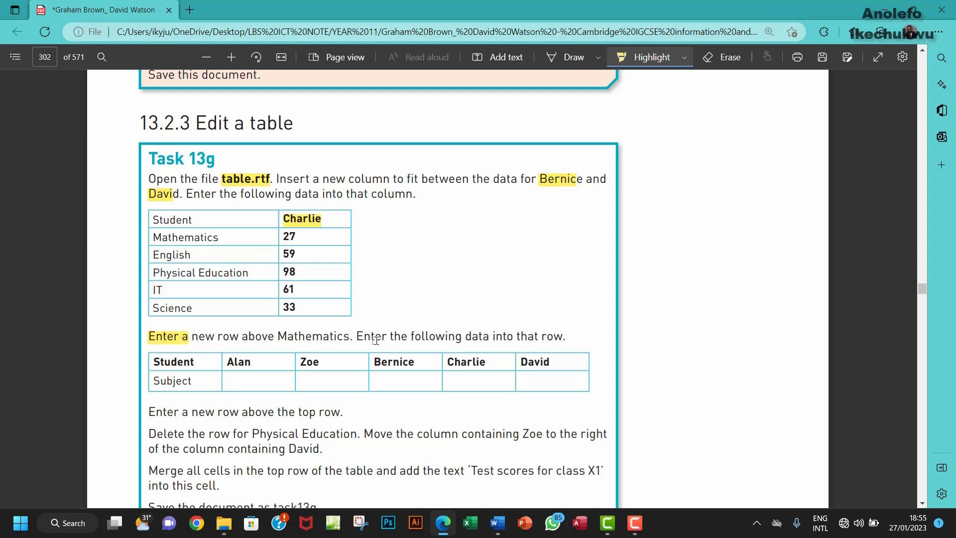
pyautogui.moveTo(466, 336); pyautogui.dragTo(538, 337)
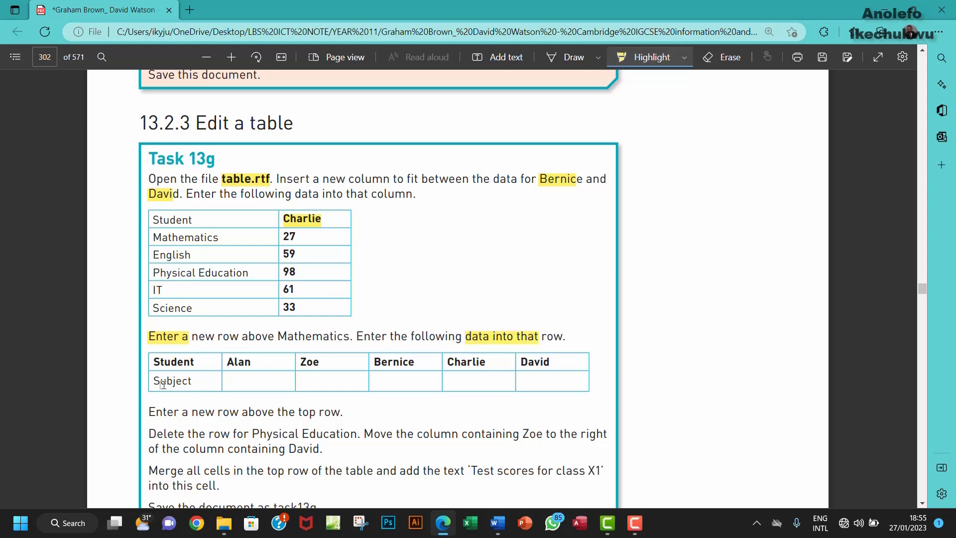
pyautogui.moveTo(181, 383); pyautogui.dragTo(158, 383)
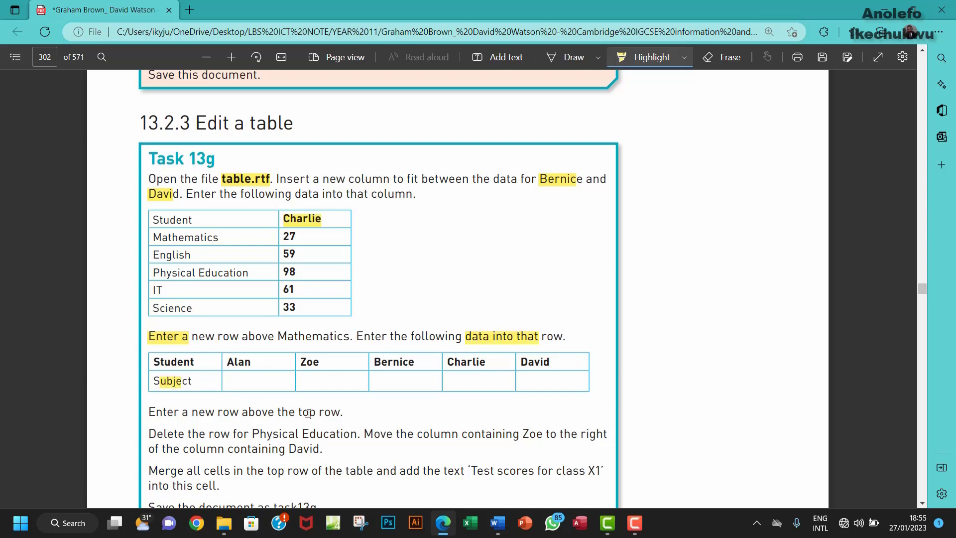
# Step: Switch to Word, insert a row above Mathematics in the table, and enter "Subject" in its first cell
pyautogui.click(497, 522)
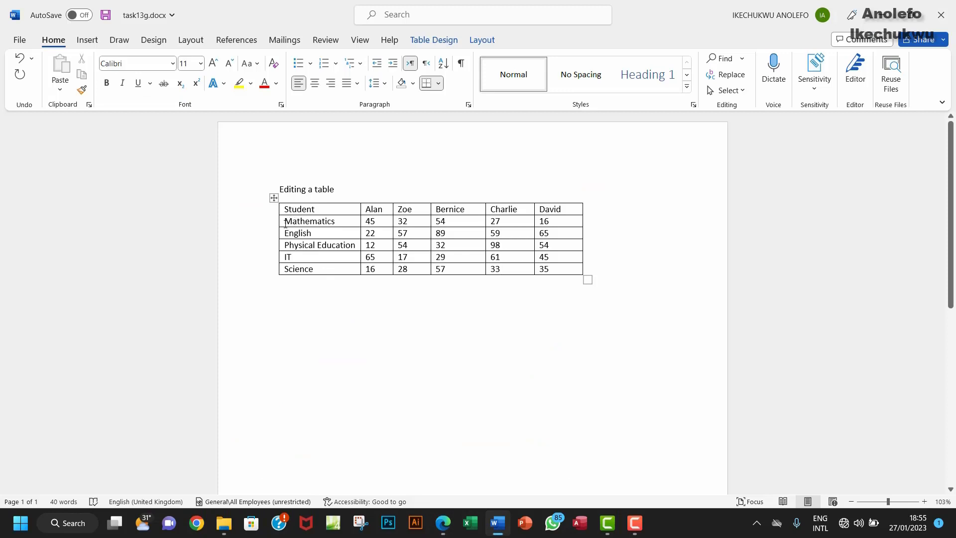
pyautogui.moveTo(275, 217)
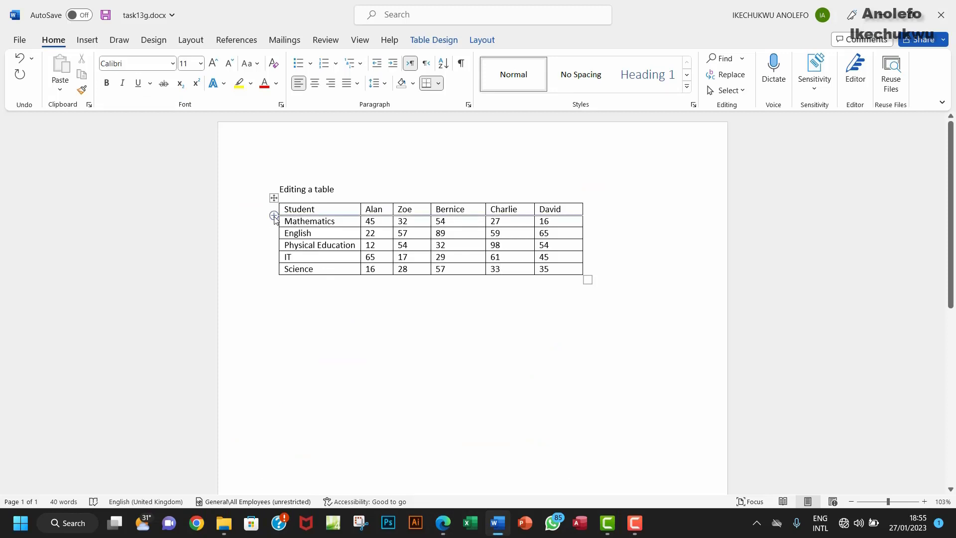
pyautogui.click(274, 215)
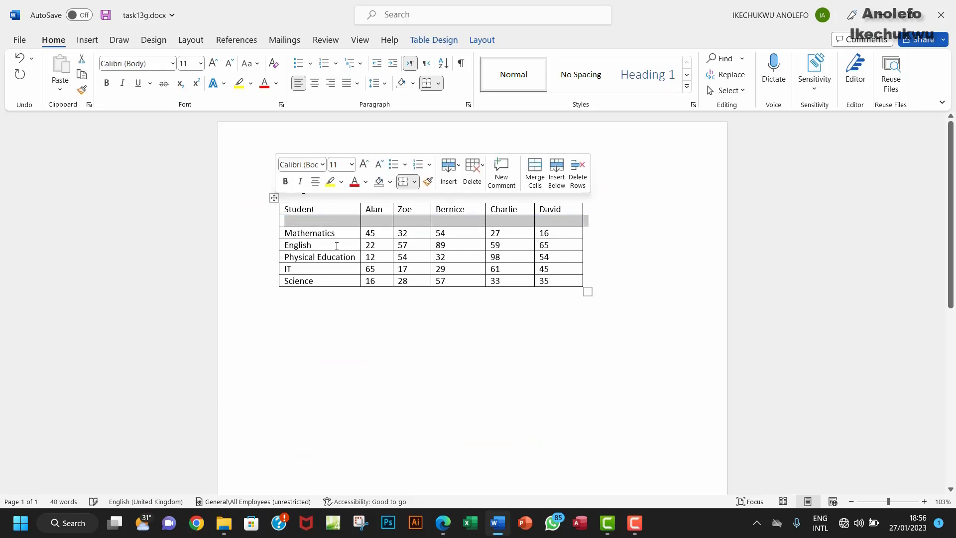
pyautogui.click(315, 225)
pyautogui.write('s')
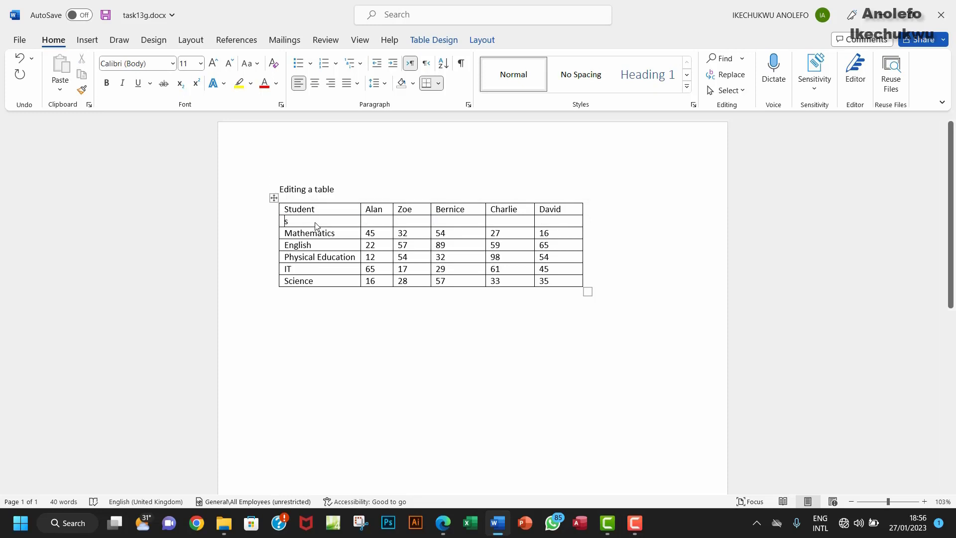
pyautogui.write('j')
pyautogui.write('S')
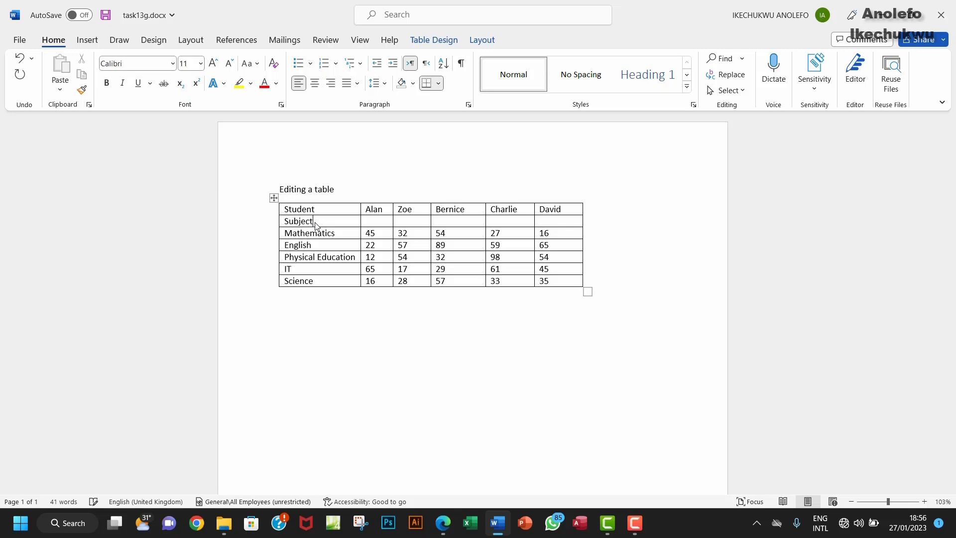
# Step: Switch to the textbook PDF and highlight most of the instruction "Enter a new row above the top row"
pyautogui.click(442, 522)
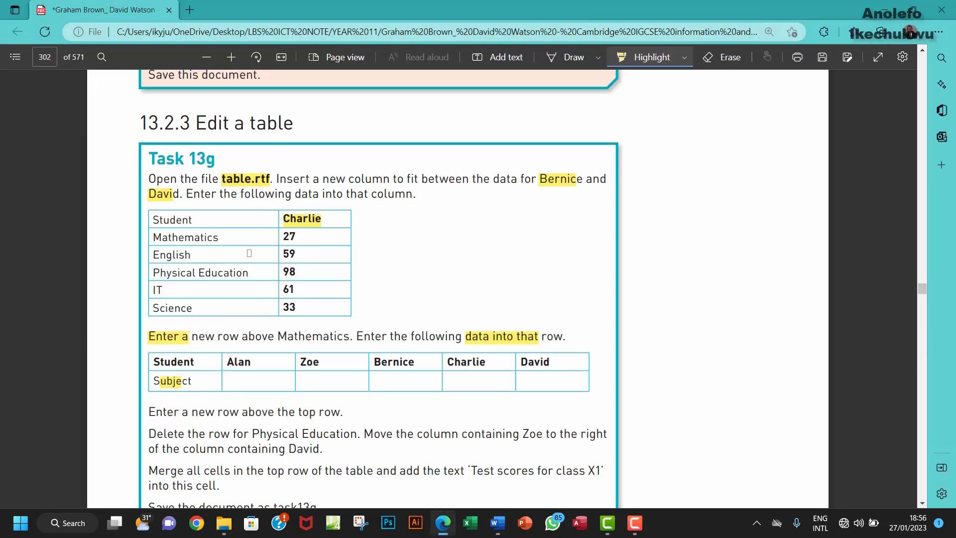
pyautogui.scroll(-4, 191, 241)
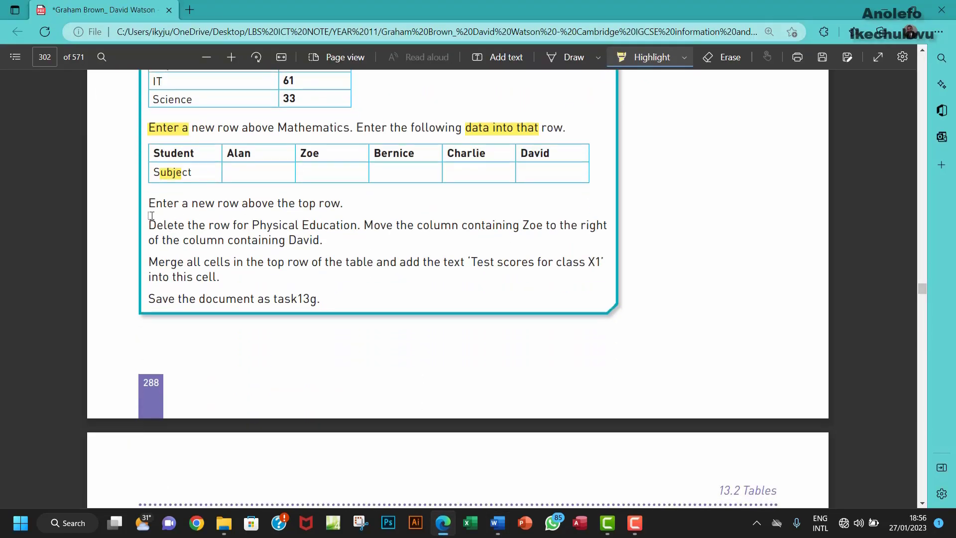
pyautogui.moveTo(149, 203); pyautogui.dragTo(309, 205)
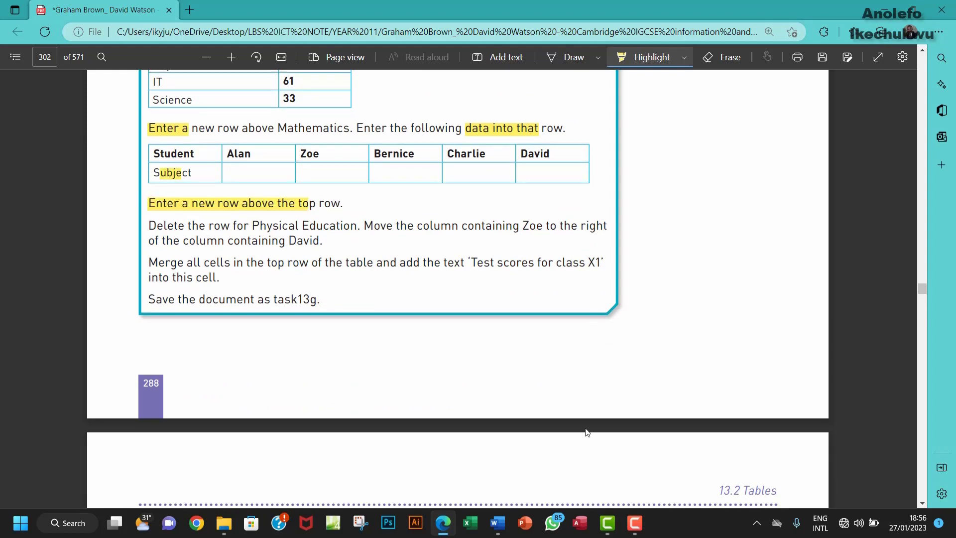
# Step: Switch to Word and insert an empty row above the table's Student header row
pyautogui.click(497, 522)
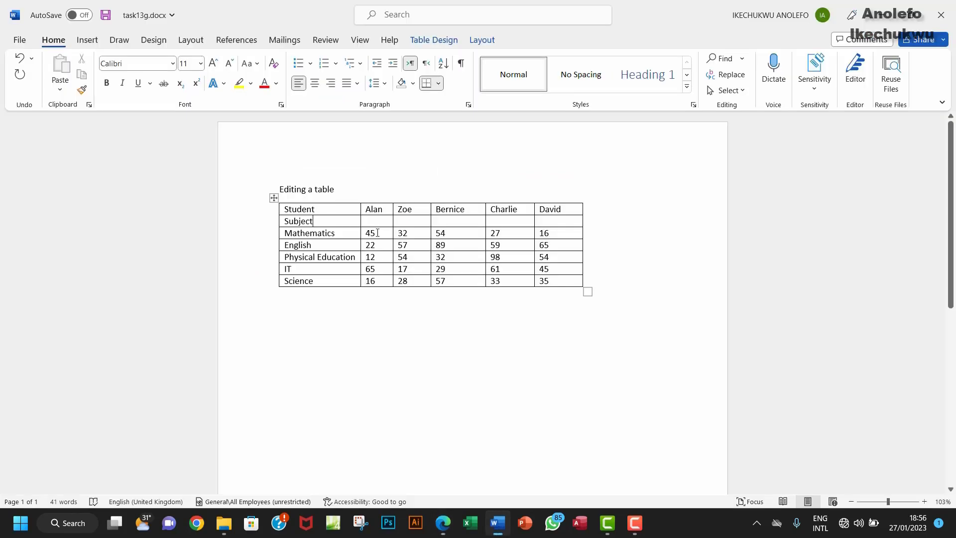
pyautogui.moveTo(298, 209); pyautogui.dragTo(524, 209)
pyautogui.click(292, 209)
pyautogui.rightClick(318, 209)
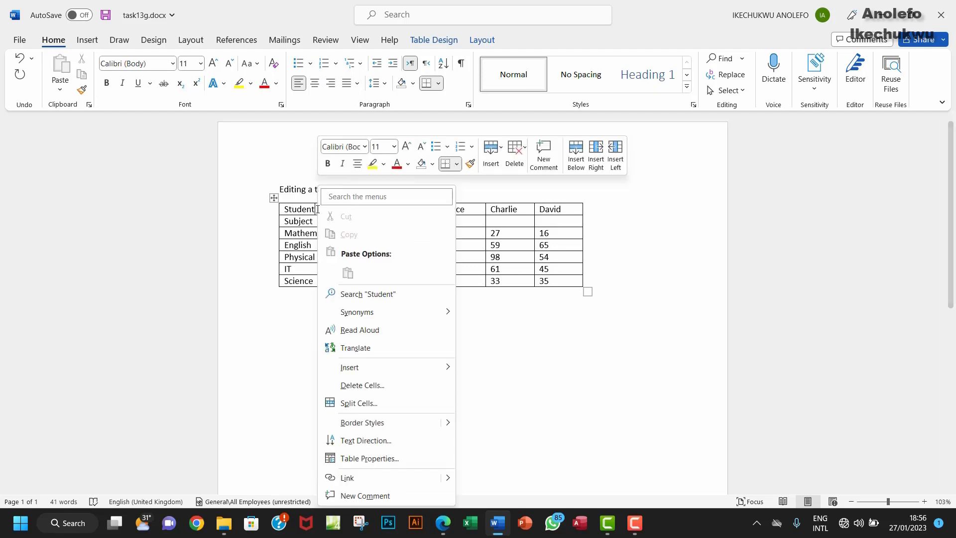
pyautogui.moveTo(386, 368)
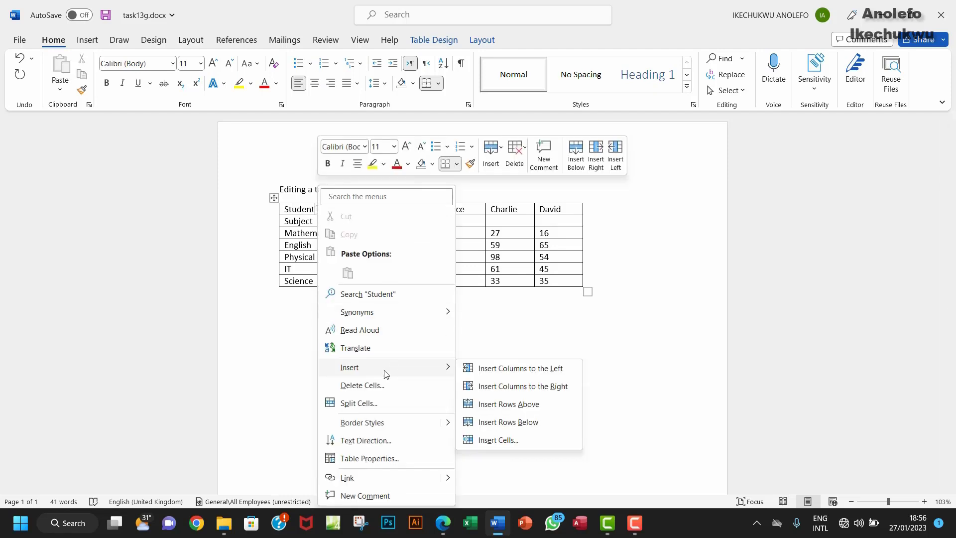
pyautogui.click(503, 404)
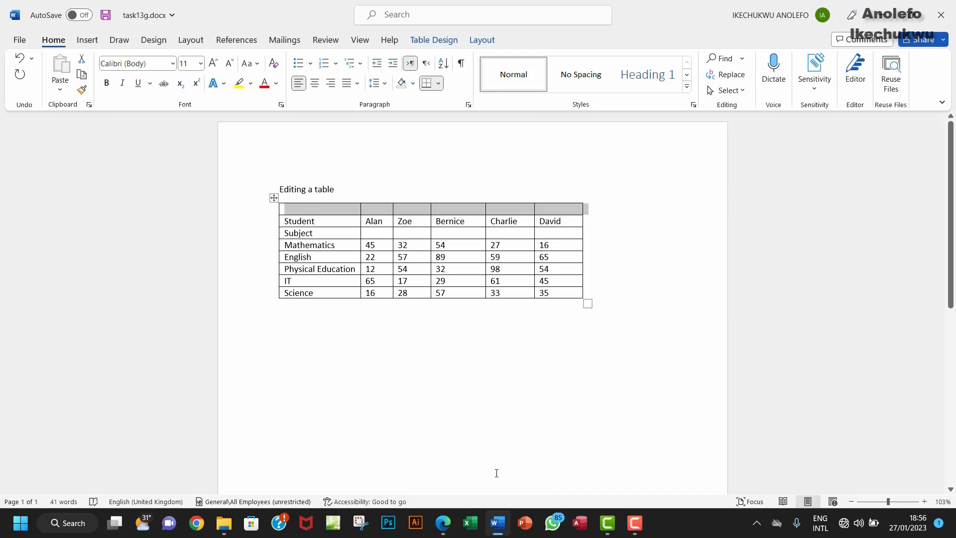
# Step: Consult the exercise in the PDF and delete the entire Physical Education row from the Word table
pyautogui.click(442, 523)
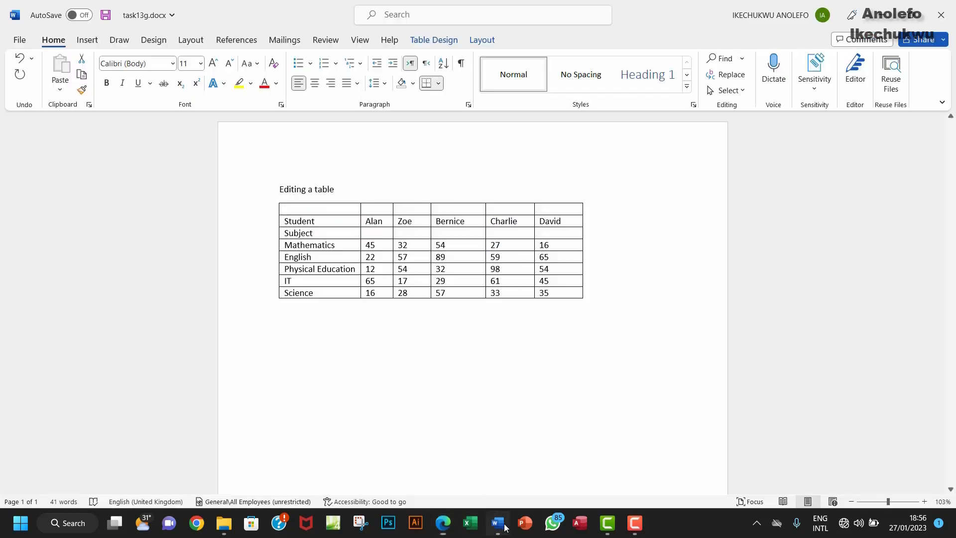
pyautogui.click(498, 522)
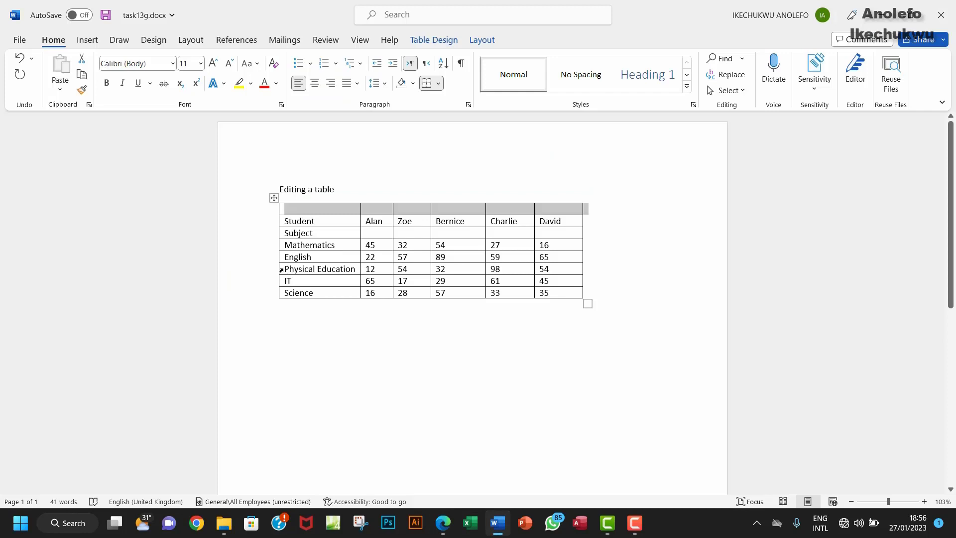
pyautogui.moveTo(281, 270); pyautogui.dragTo(552, 271)
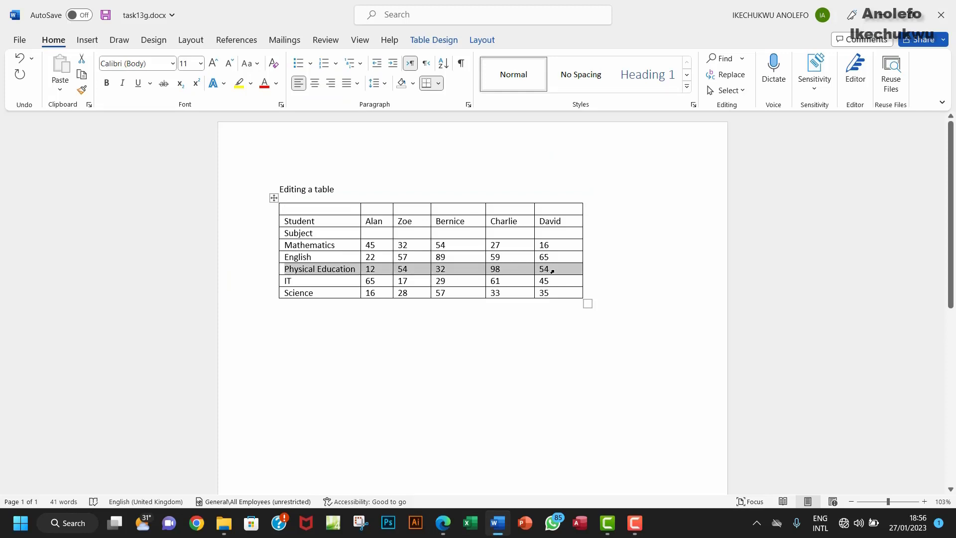
pyautogui.rightClick(554, 270)
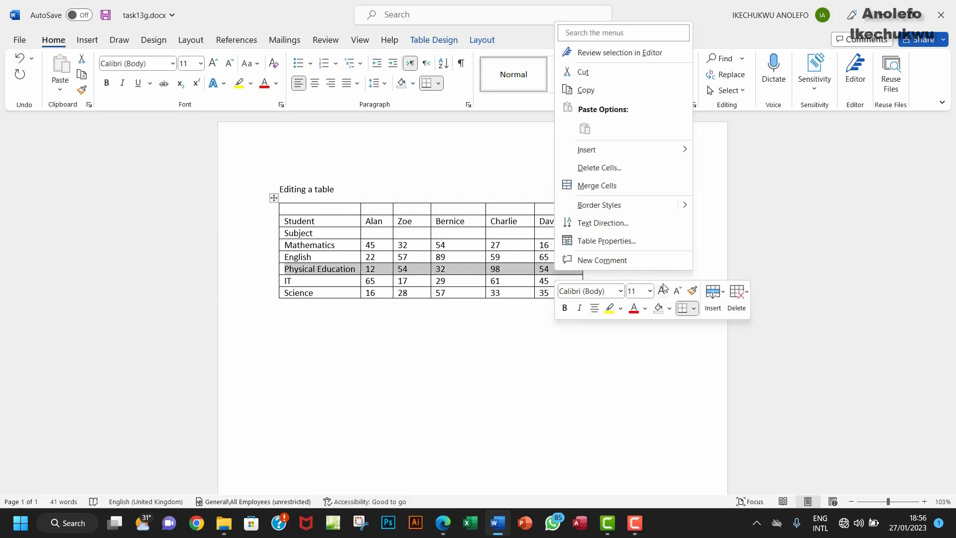
pyautogui.click(746, 305)
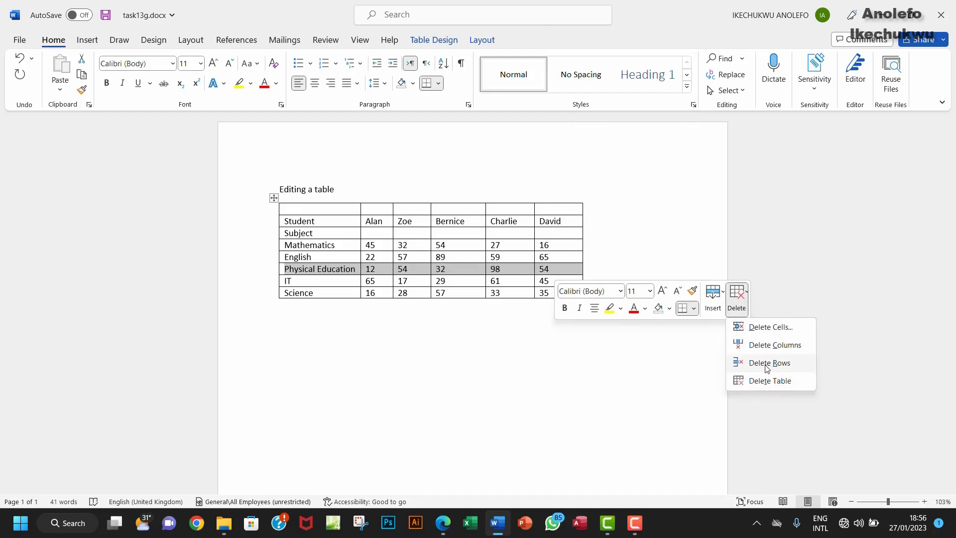
pyautogui.click(766, 367)
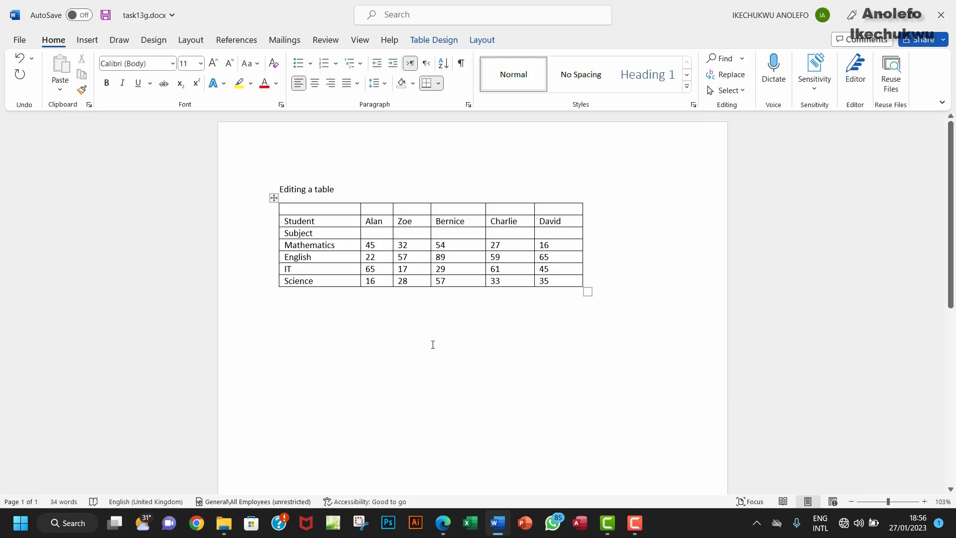
# Step: Consult the column-moving instruction in the textbook PDF, and return to the table in Word
pyautogui.click(443, 522)
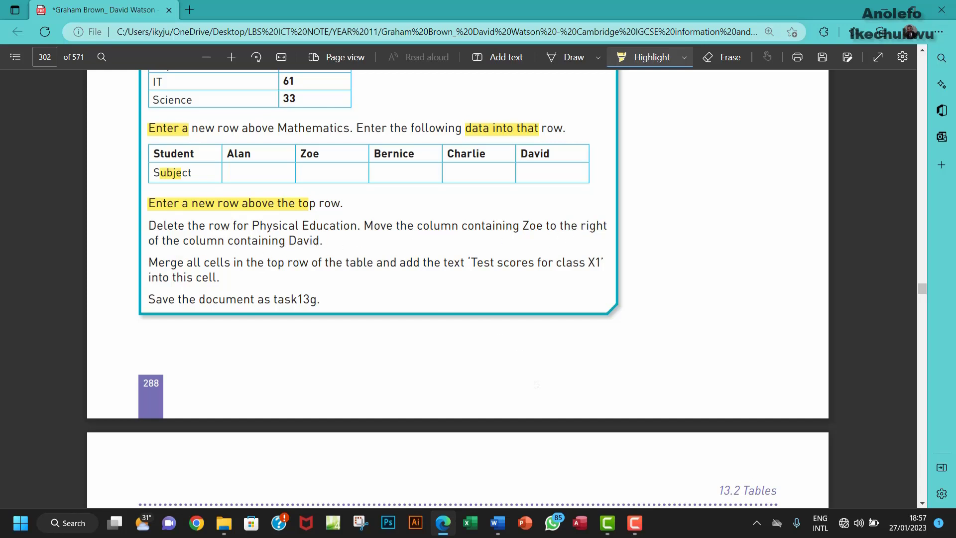
pyautogui.click(498, 523)
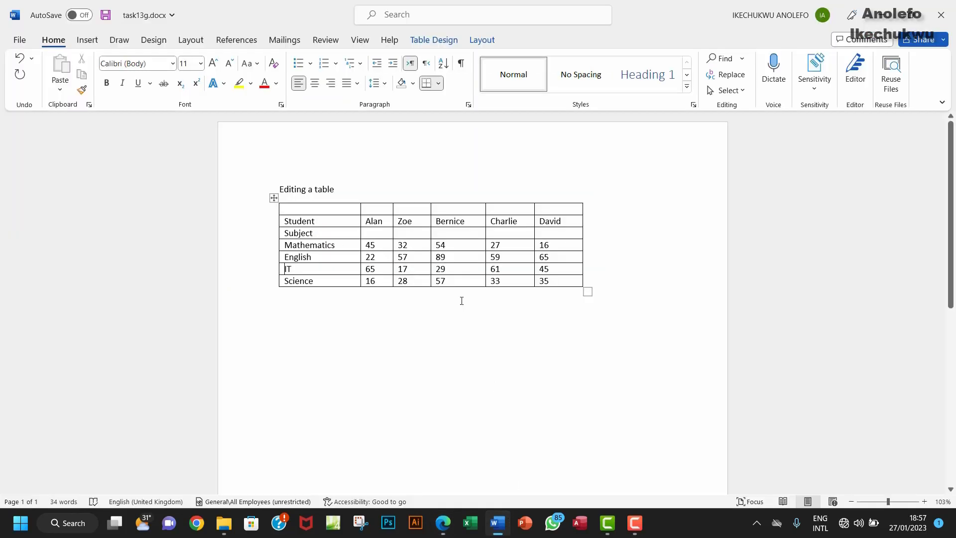
pyautogui.click(406, 202)
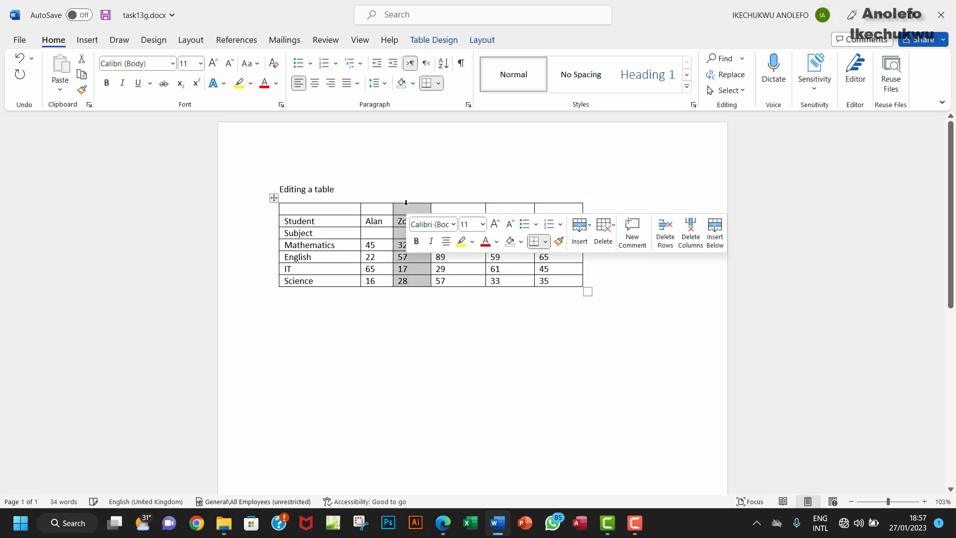
pyautogui.click(605, 259)
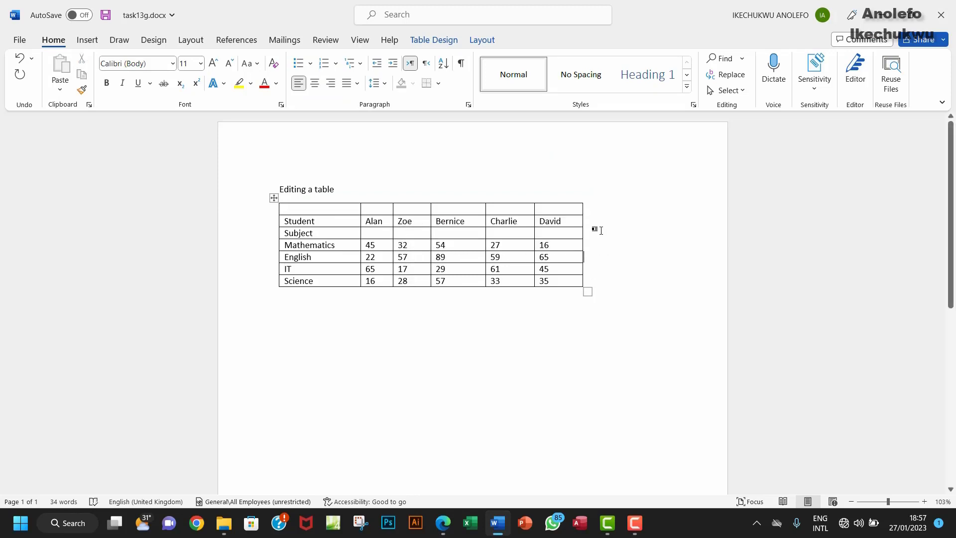
# Step: Try moving the first student's column directly to the end of the table, and undo the move
pyautogui.click(376, 210)
pyautogui.click(378, 201)
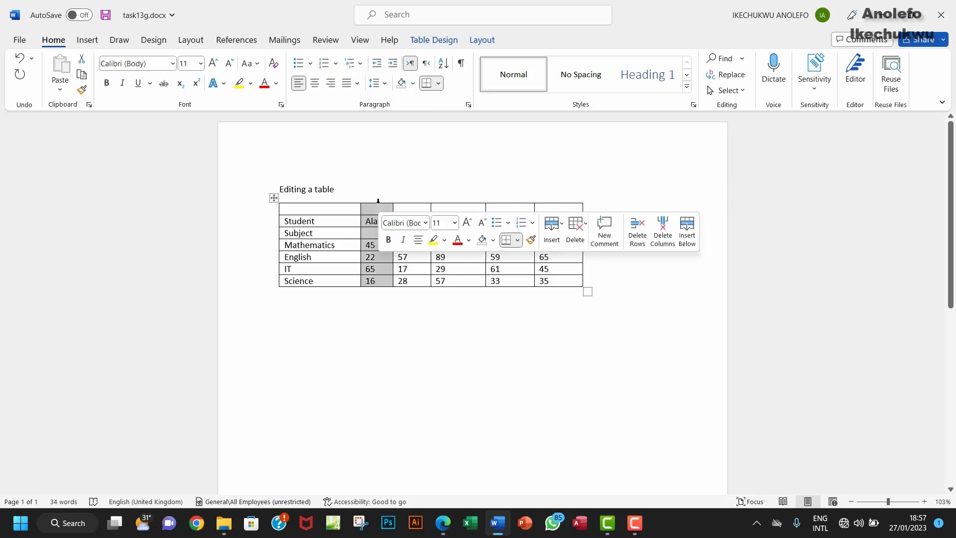
pyautogui.click(373, 210)
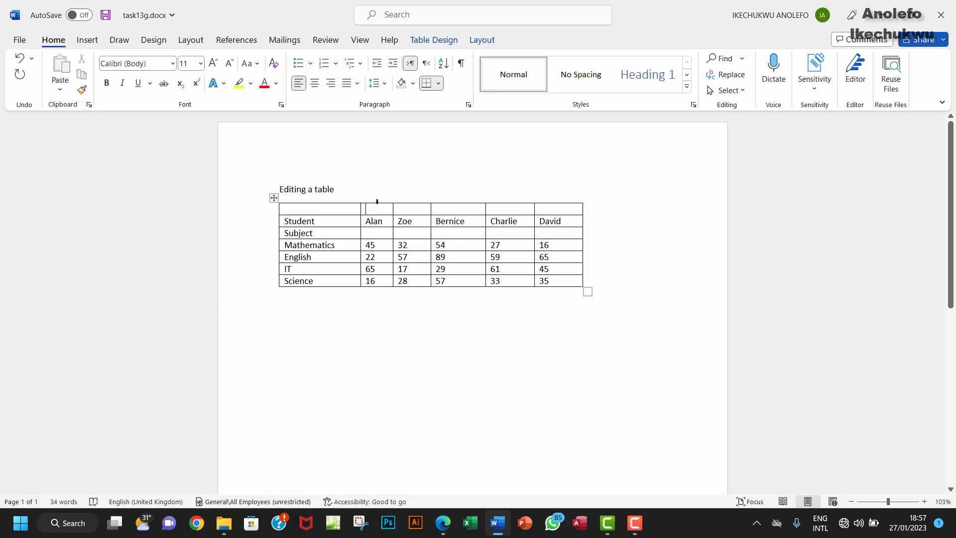
pyautogui.click(378, 201)
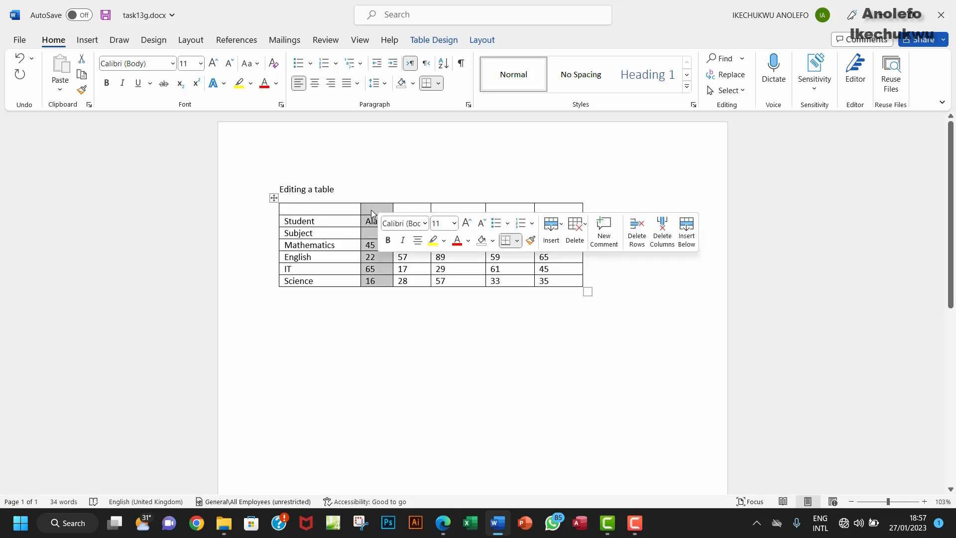
pyautogui.moveTo(371, 210); pyautogui.dragTo(586, 208)
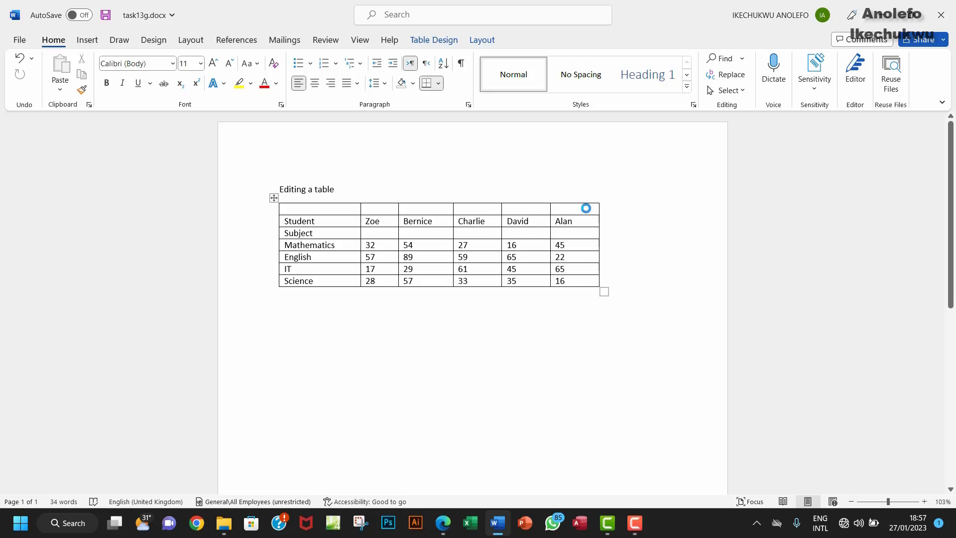
pyautogui.hotkey('ctrl', 'z')
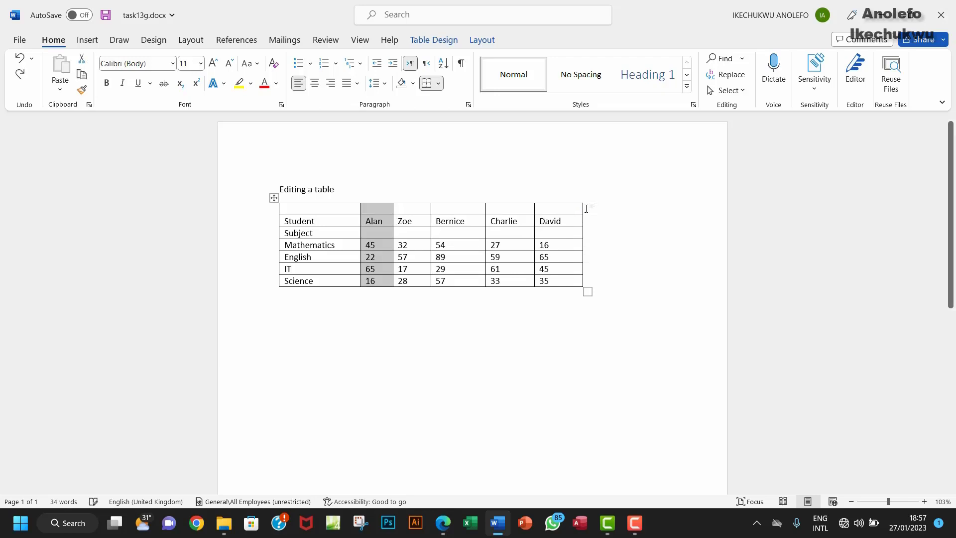
# Step: Move the second student's column directly to the right of the last student's column, and undo that move
pyautogui.click(411, 201)
pyautogui.press('super+c')
pyautogui.moveTo(409, 215); pyautogui.dragTo(587, 214)
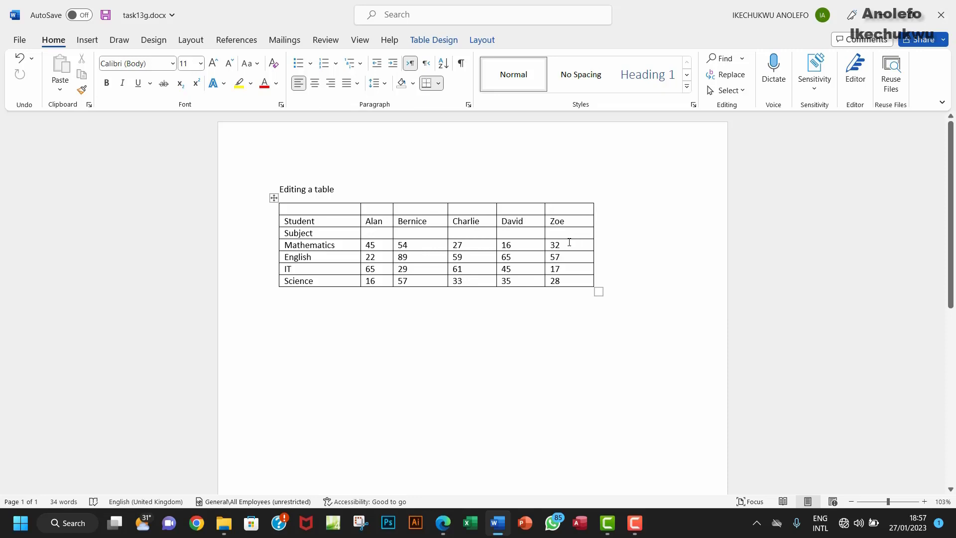
pyautogui.hotkey('ctrl', 'z')
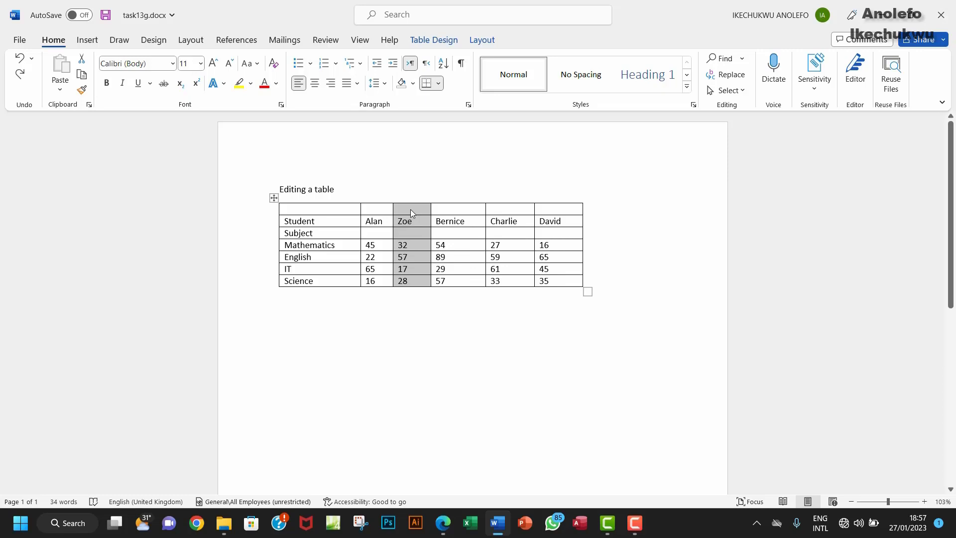
# Step: Cut the second student's column and paste it to the right of the last student's column
pyautogui.rightClick(410, 209)
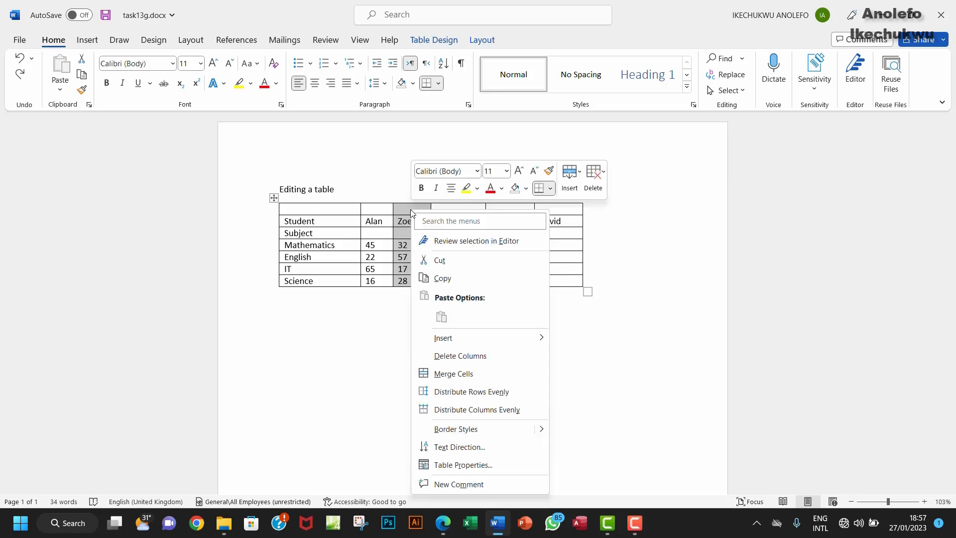
pyautogui.click(438, 261)
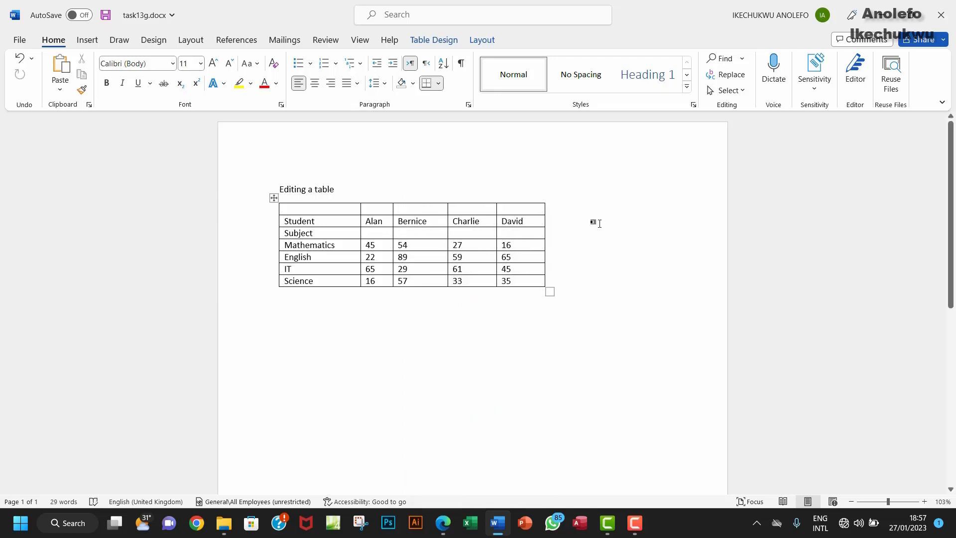
pyautogui.rightClick(555, 209)
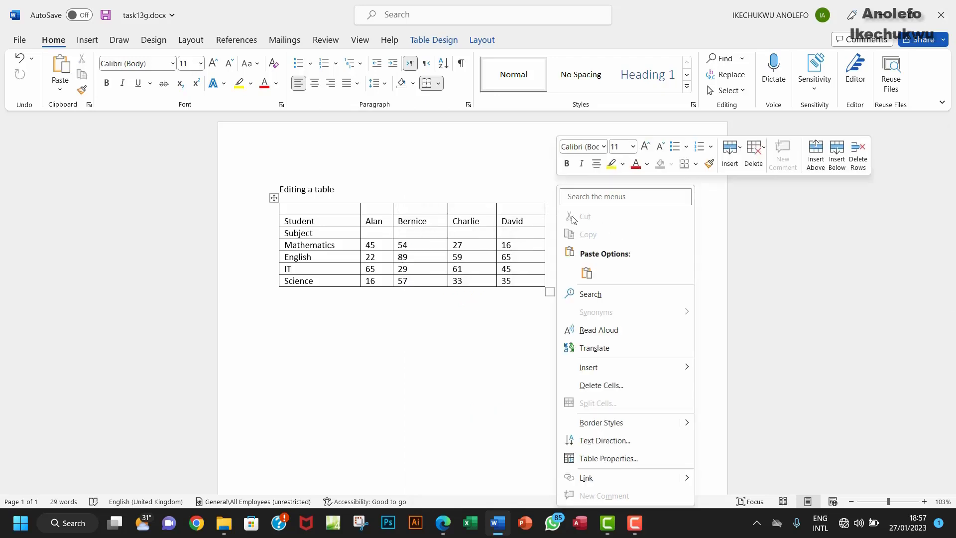
pyautogui.click(586, 271)
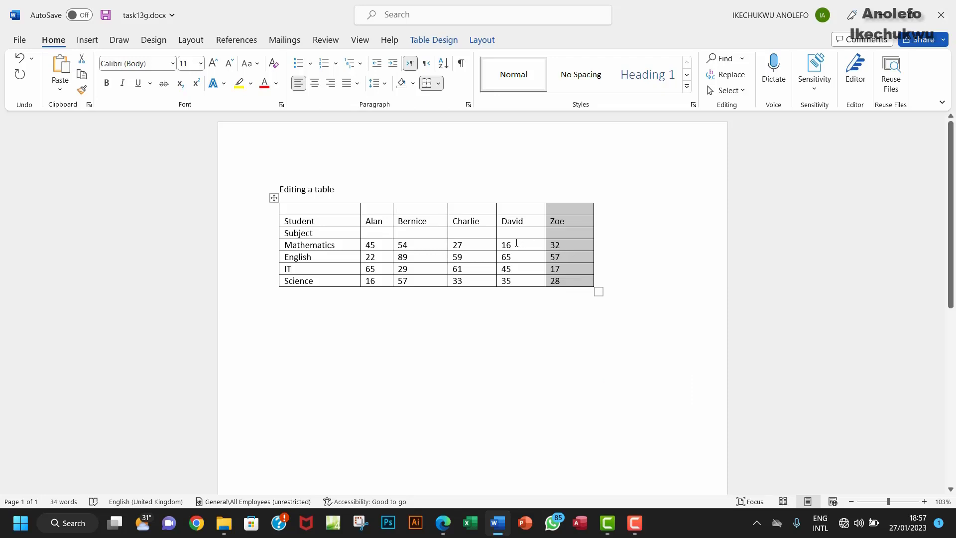
# Step: Switch to the textbook PDF, turn off highlighting, and copy the text "Test scores for class X1"
pyautogui.click(443, 522)
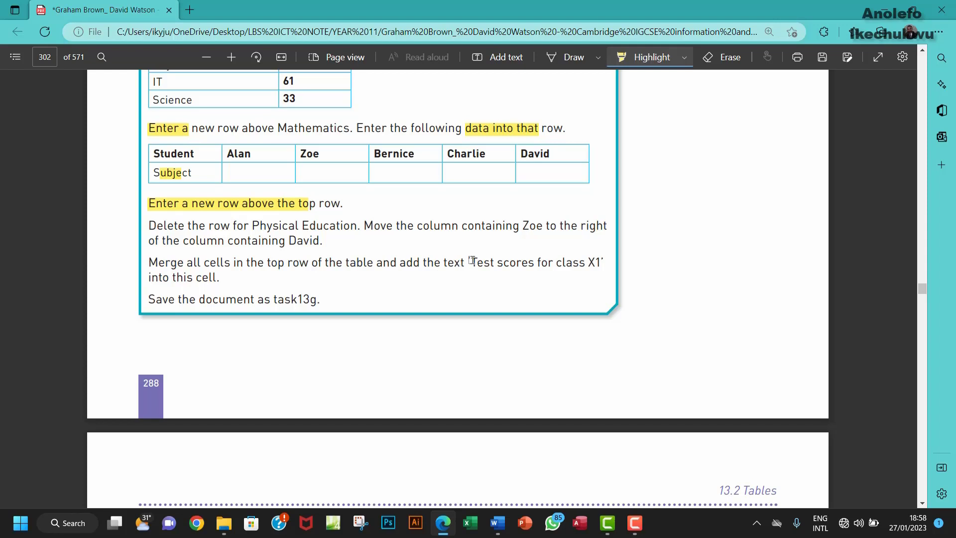
pyautogui.click(636, 59)
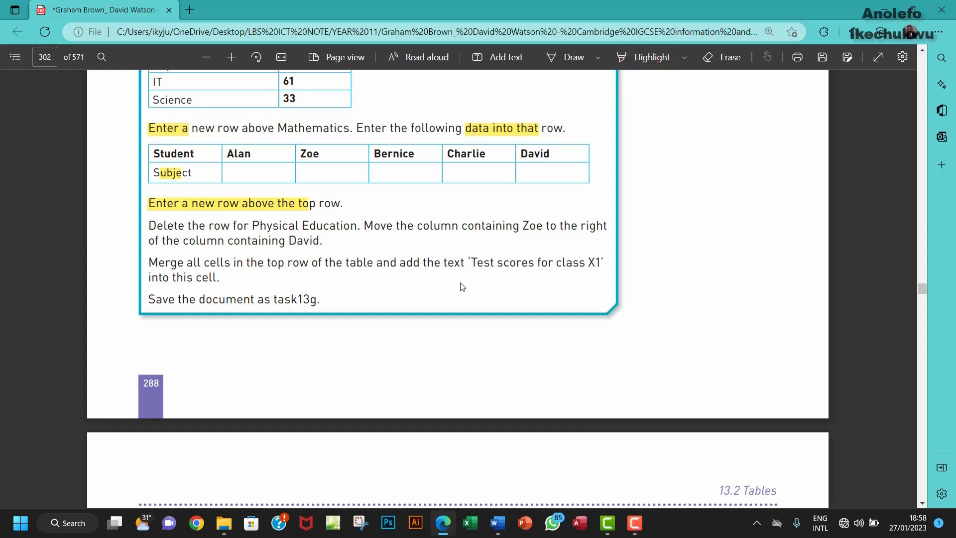
pyautogui.moveTo(474, 260); pyautogui.dragTo(598, 262)
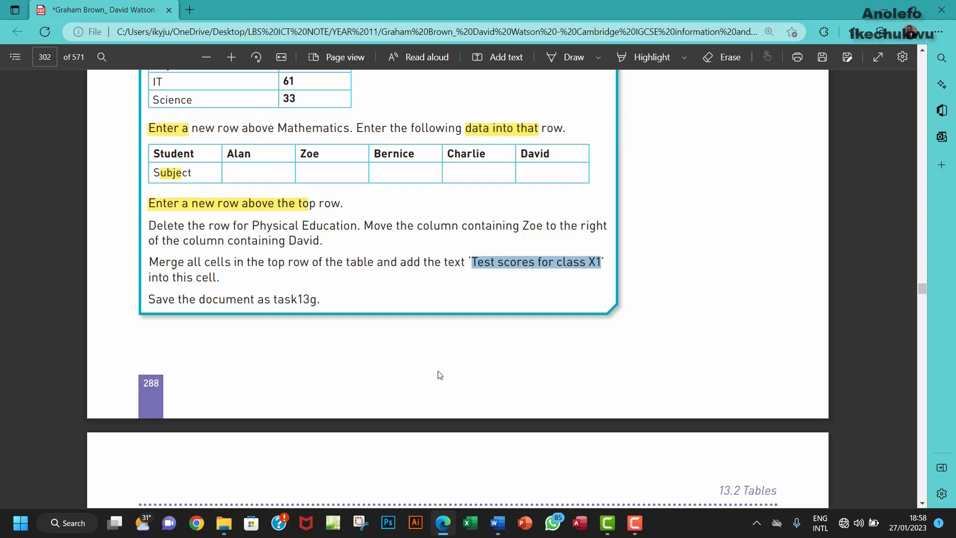
# Step: Switch to Word, merge all cells in the table's top row, and paste "Test scores for class X1" into the merged cell
pyautogui.click(497, 522)
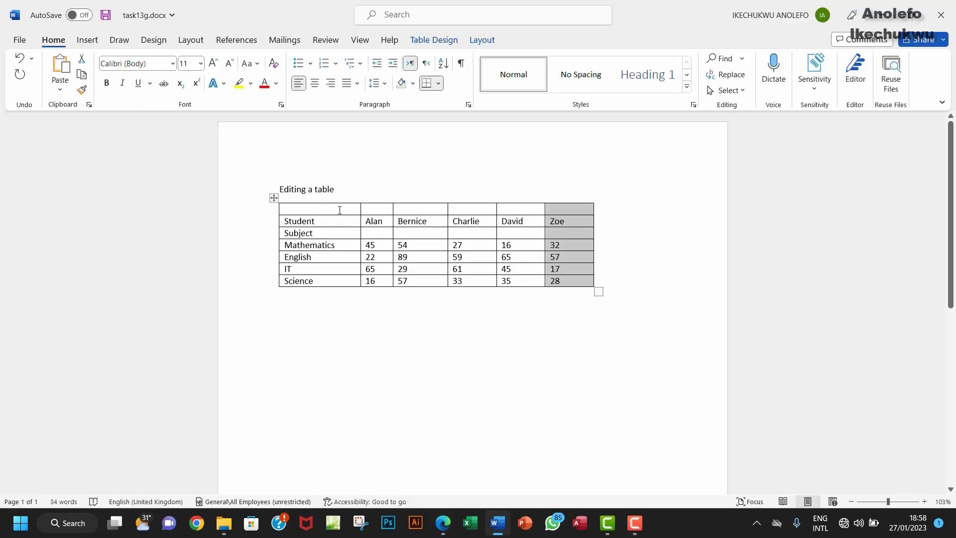
pyautogui.moveTo(340, 209); pyautogui.dragTo(566, 209)
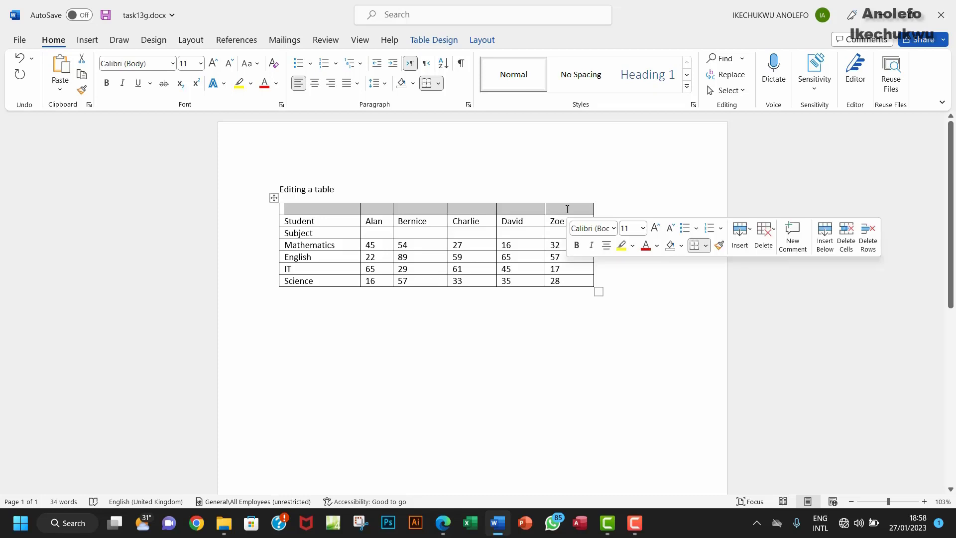
pyautogui.rightClick(458, 215)
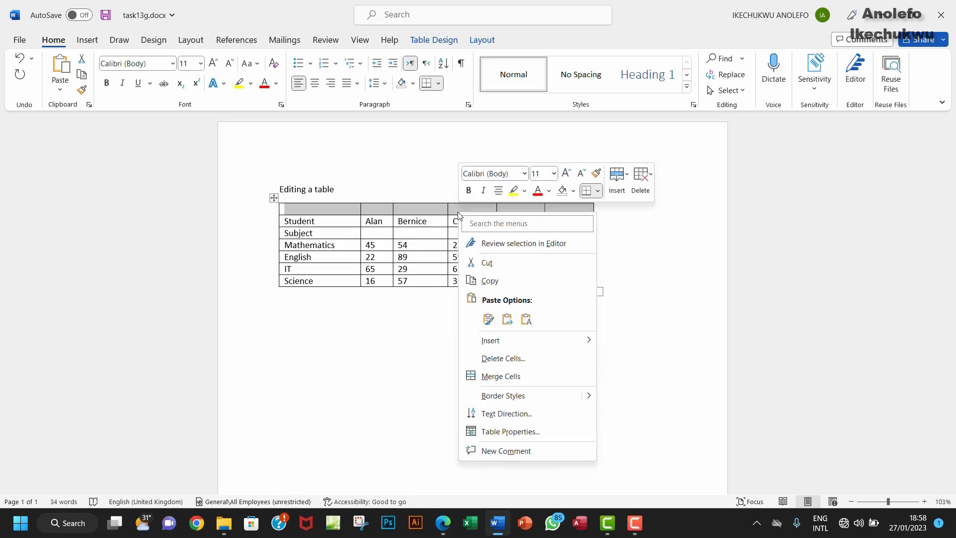
pyautogui.click(513, 377)
pyautogui.click(321, 212)
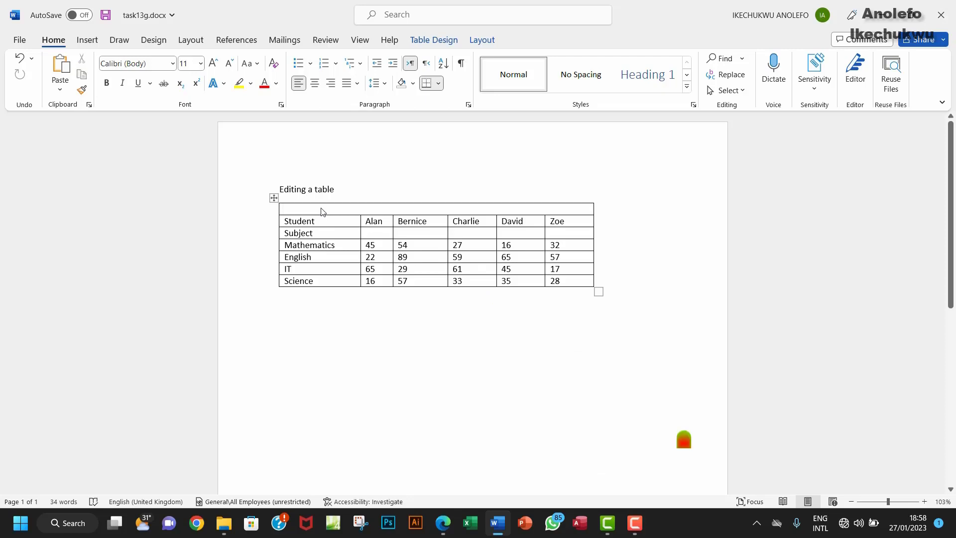
pyautogui.hotkey('ctrl', 'v')
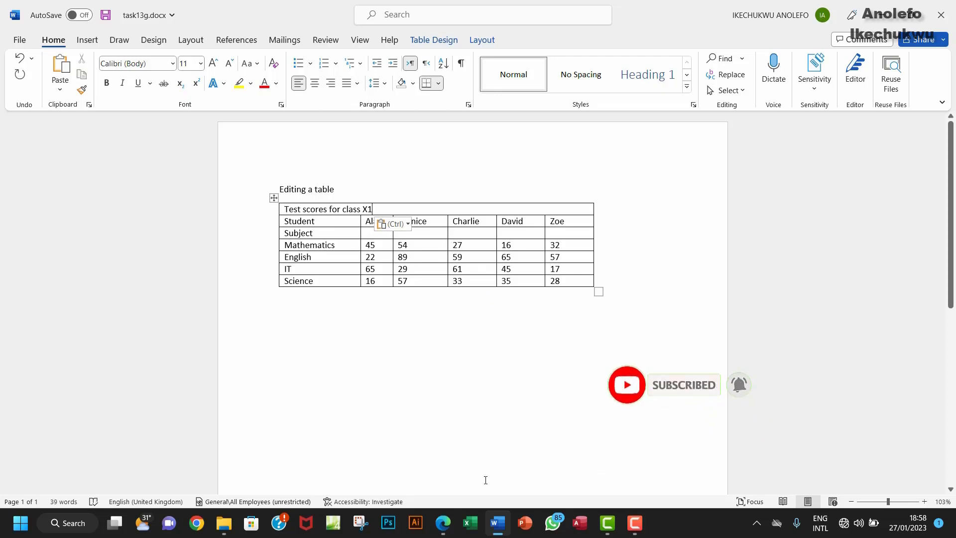
# Step: Check the required file name in the PDF, and save the Word document as task13g.docx
pyautogui.hotkey('alt', 'Tab')
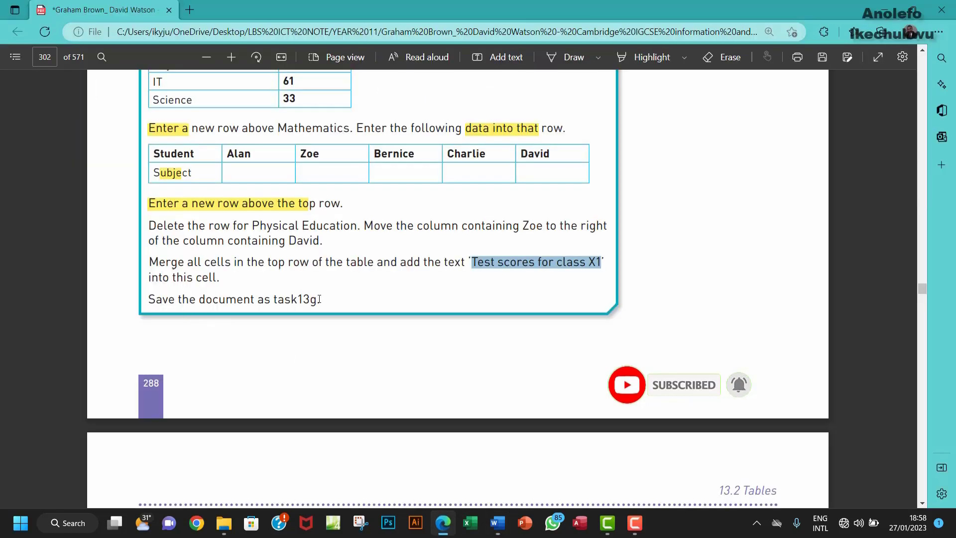
pyautogui.moveTo(265, 299); pyautogui.dragTo(311, 303)
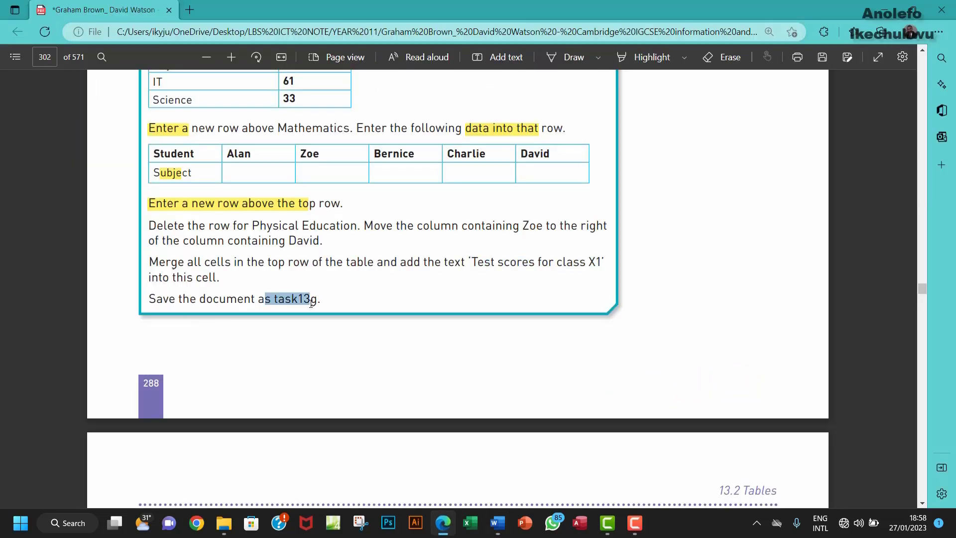
pyautogui.click(497, 522)
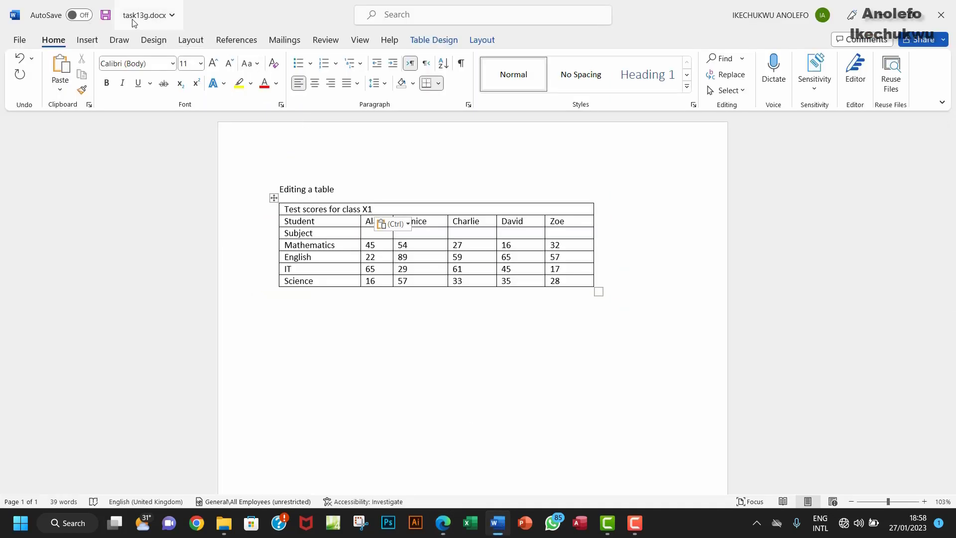
pyautogui.click(106, 15)
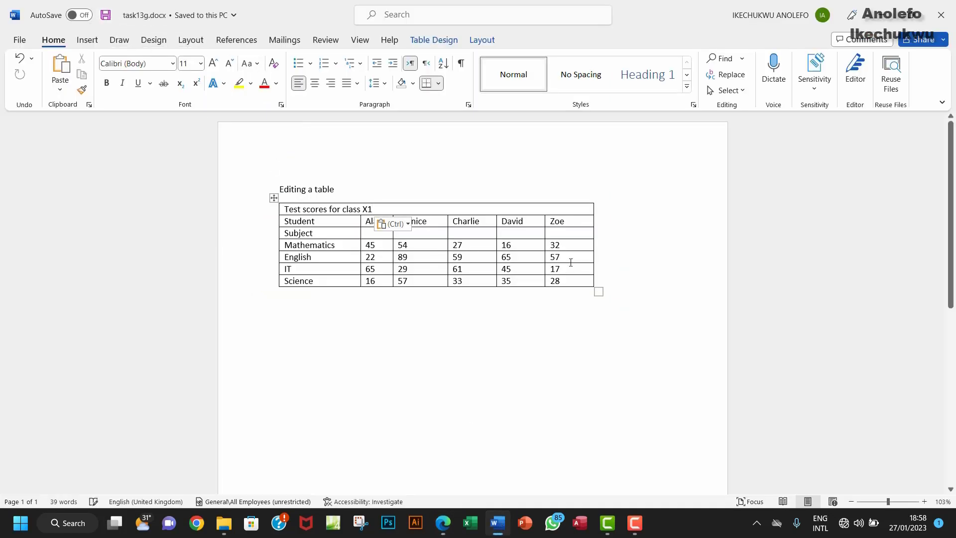
pyautogui.click(620, 233)
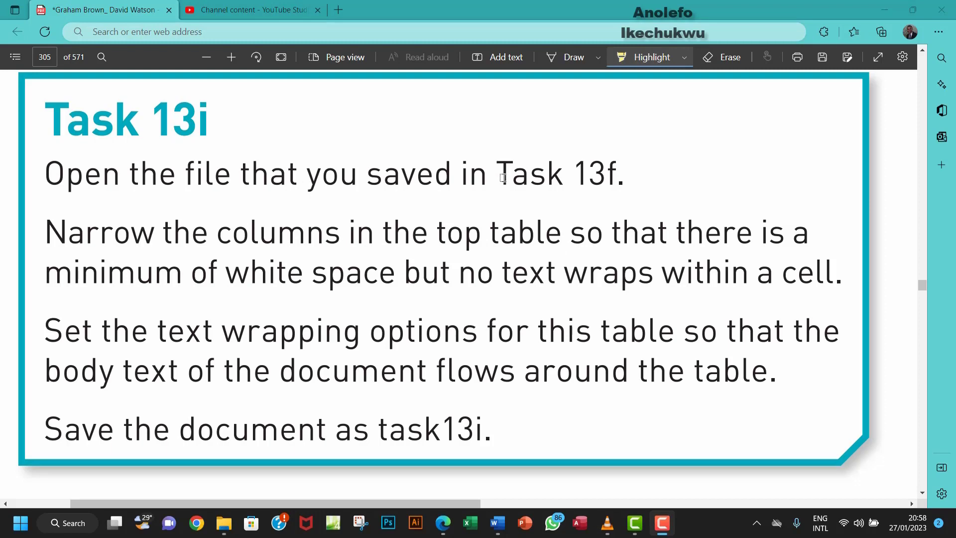
# Step: Highlight "Task 13f." and the instruction about narrowing the top table's columns in the Task 13i box of the PDF
pyautogui.moveTo(503, 178); pyautogui.dragTo(623, 178)
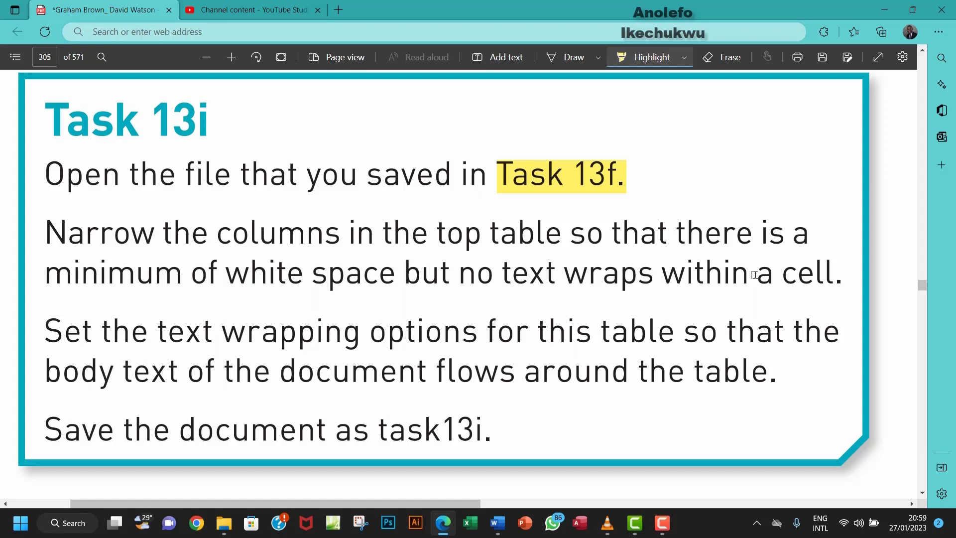
pyautogui.moveTo(756, 273); pyautogui.dragTo(810, 273)
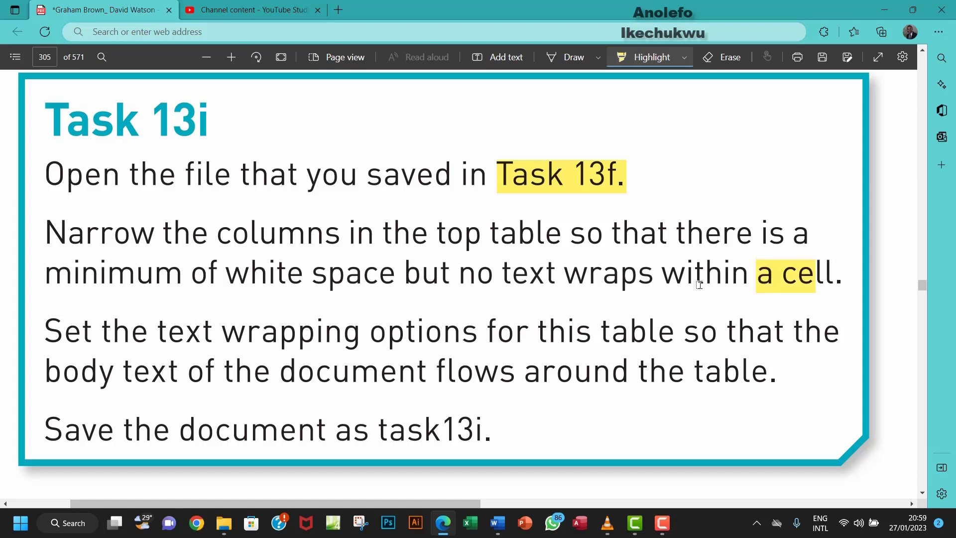
pyautogui.moveTo(45, 229); pyautogui.dragTo(832, 294)
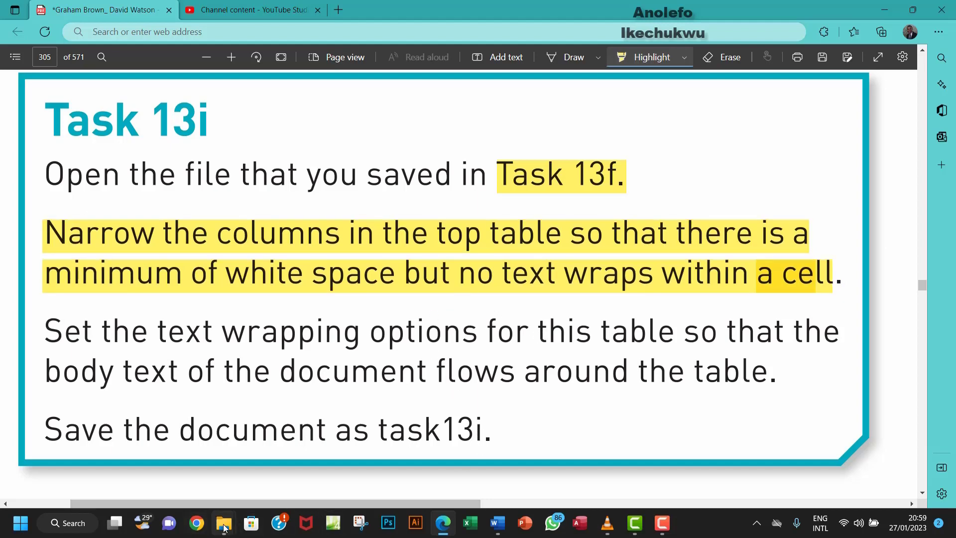
# Step: Switch to the Chapter 13 tasks folder in File Explorer and open task13f.docx in Word
pyautogui.moveTo(224, 522)
pyautogui.click(281, 458)
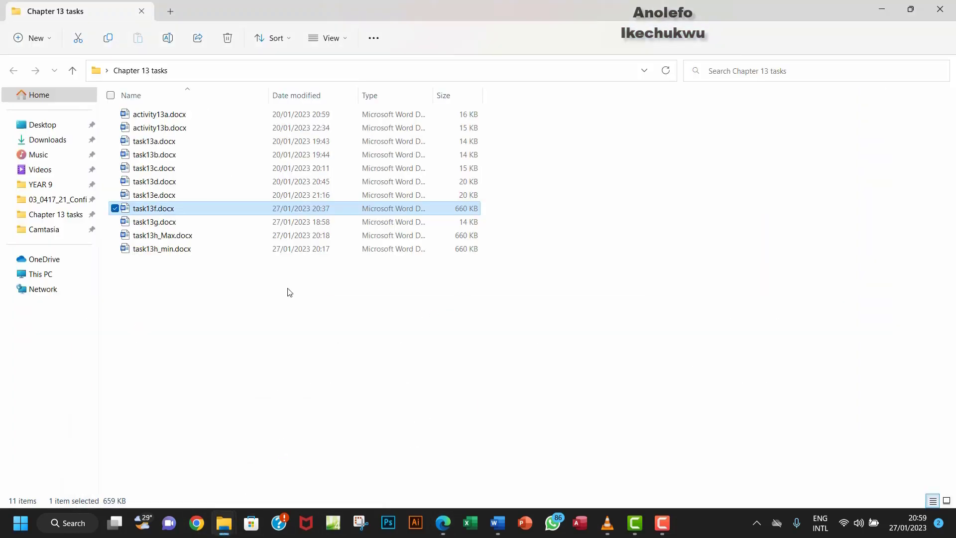
pyautogui.doubleClick(222, 208)
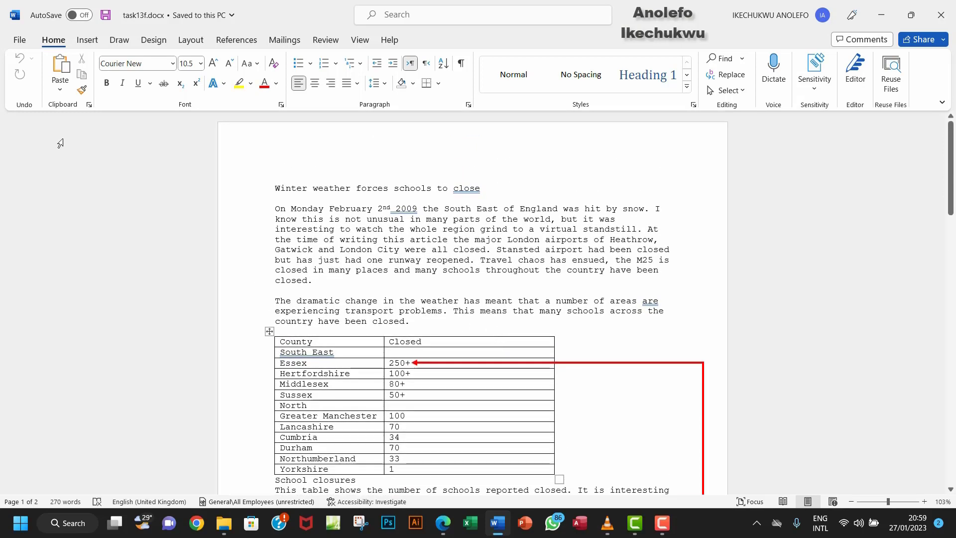
# Step: Save a copy of the document as task13i in the Chapter 13 tasks folder
pyautogui.click(22, 42)
pyautogui.click(47, 209)
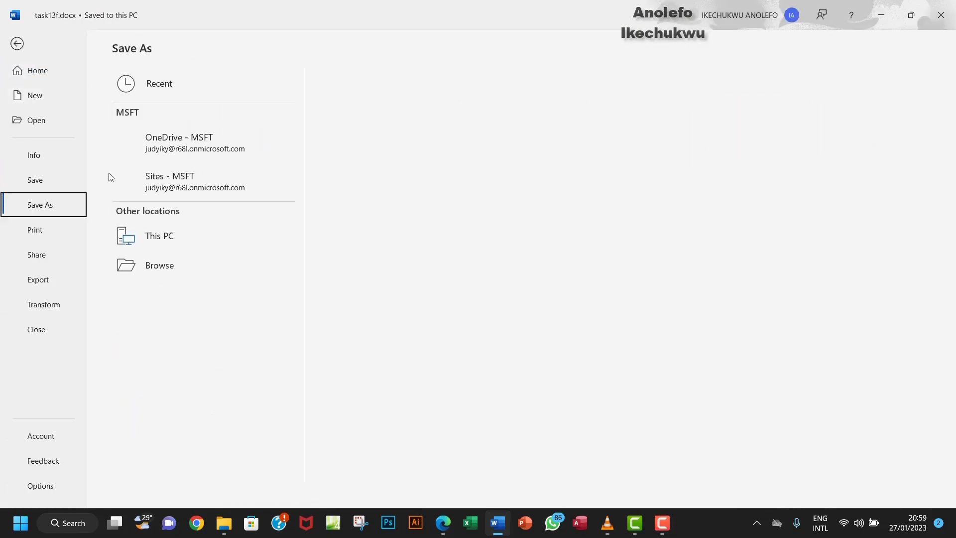
pyautogui.click(166, 294)
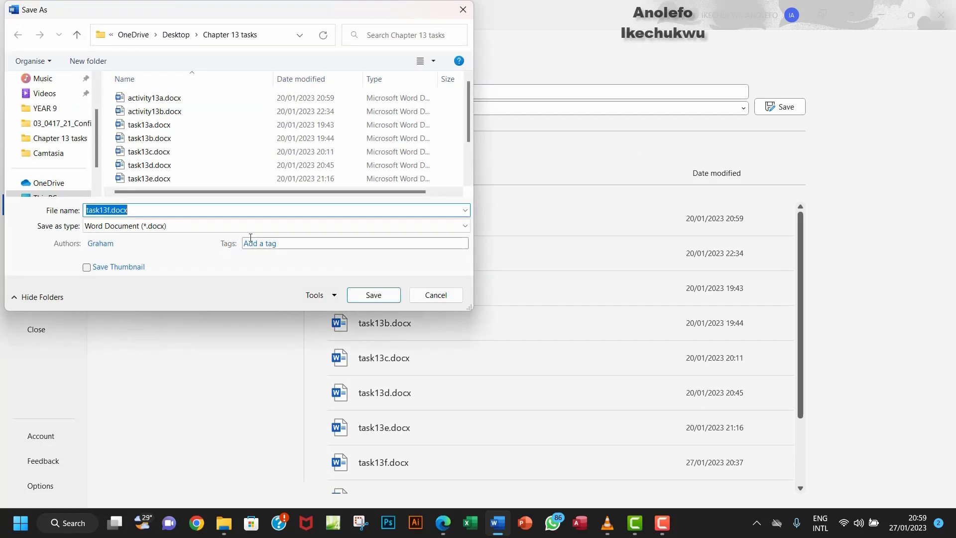
pyautogui.click(135, 211)
pyautogui.hotkey('shift', 'Left')
pyautogui.hotkey('shift', 'Left')
pyautogui.hotkey('shift', 'Left')
pyautogui.hotkey('shift', 'Left')
pyautogui.hotkey('shift', 'Left')
pyautogui.hotkey('shift', 'Left')
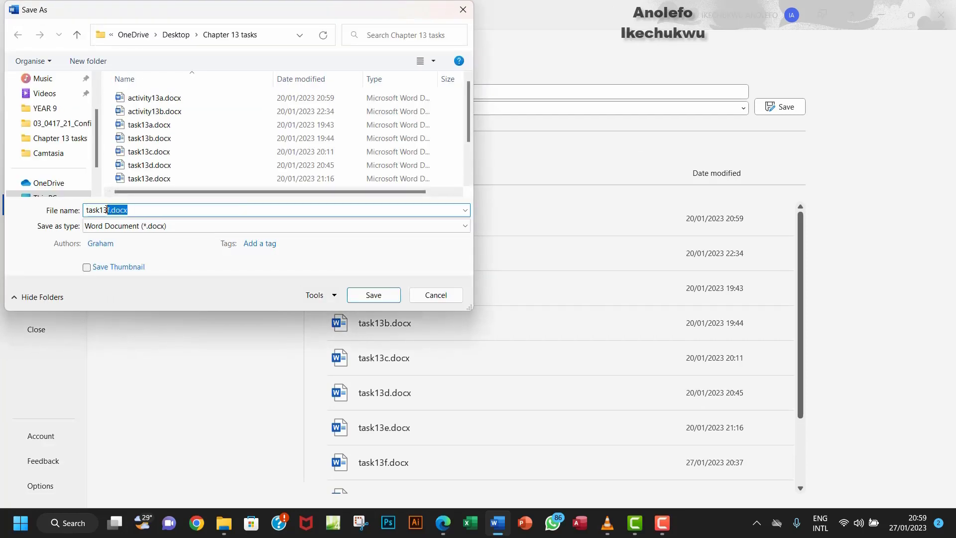
pyautogui.write('i')
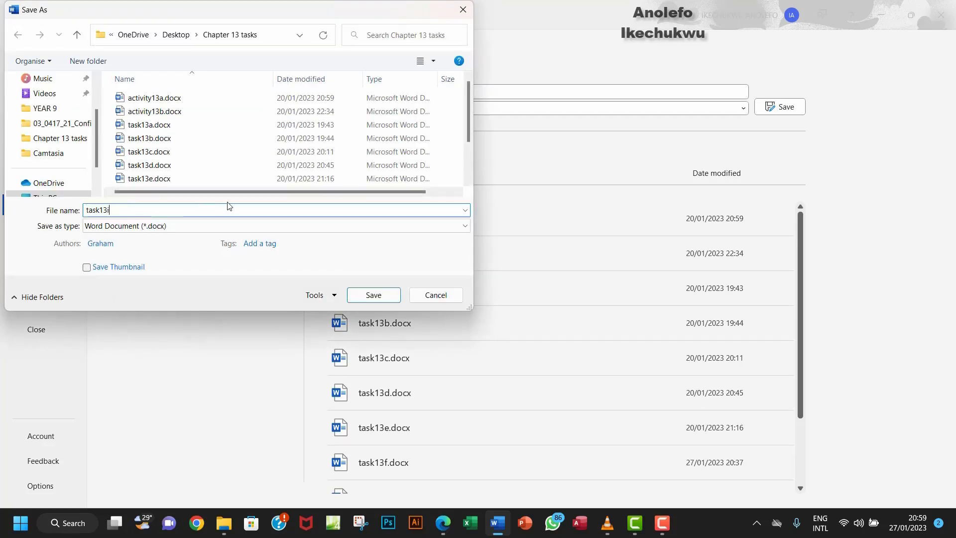
pyautogui.click(373, 295)
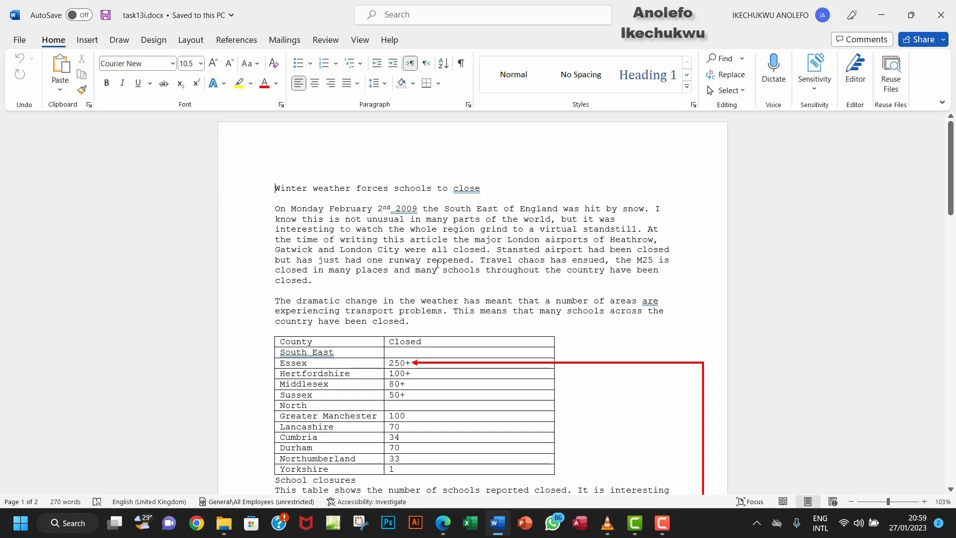
# Step: Check the Task 13i instruction in the PDF, and autofit both columns of the Word document's County/Closed table to their text
pyautogui.click(443, 523)
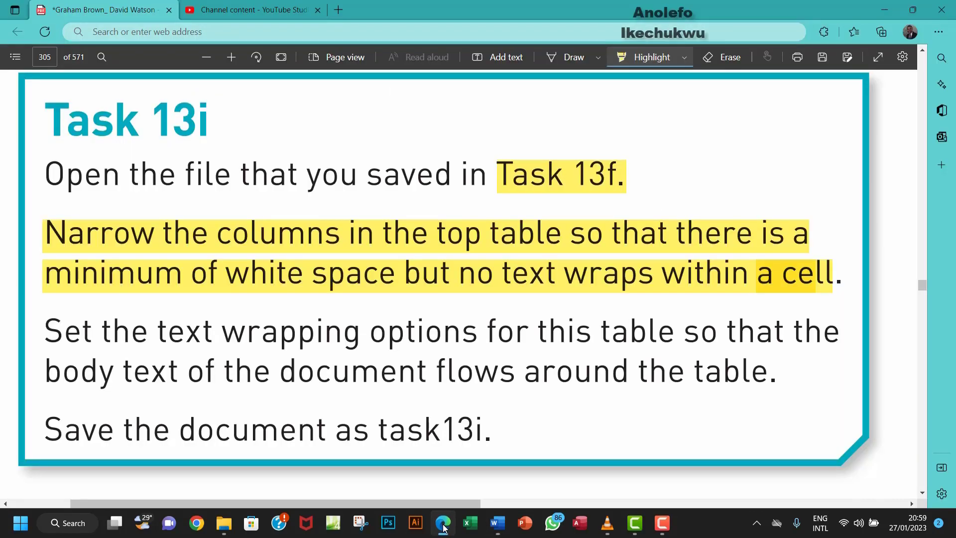
pyautogui.click(497, 523)
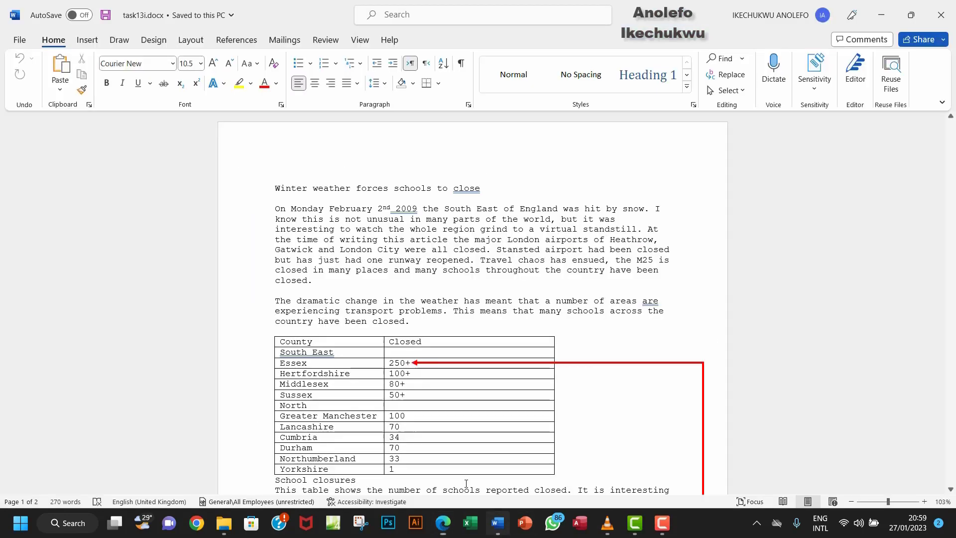
pyautogui.scroll(-5, 417, 384)
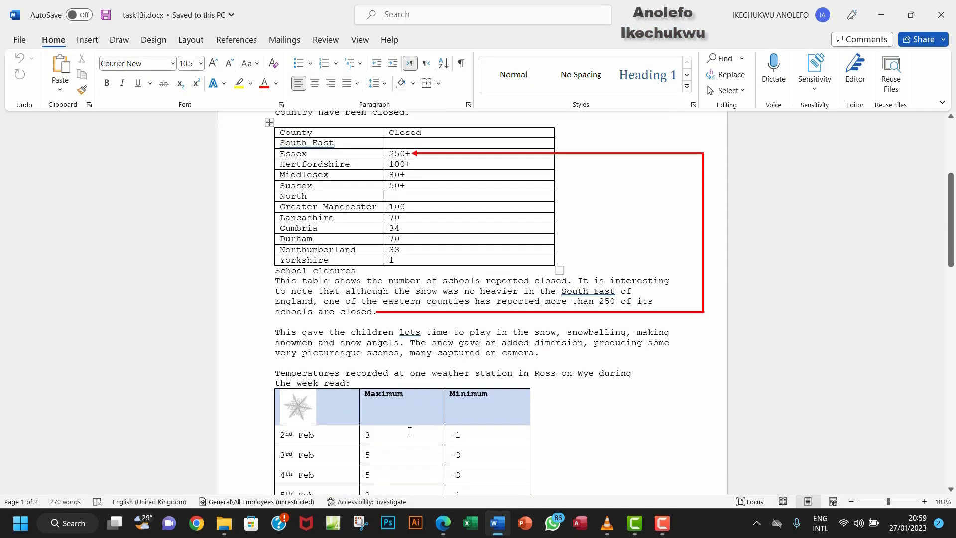
pyautogui.scroll(3, 386, 227)
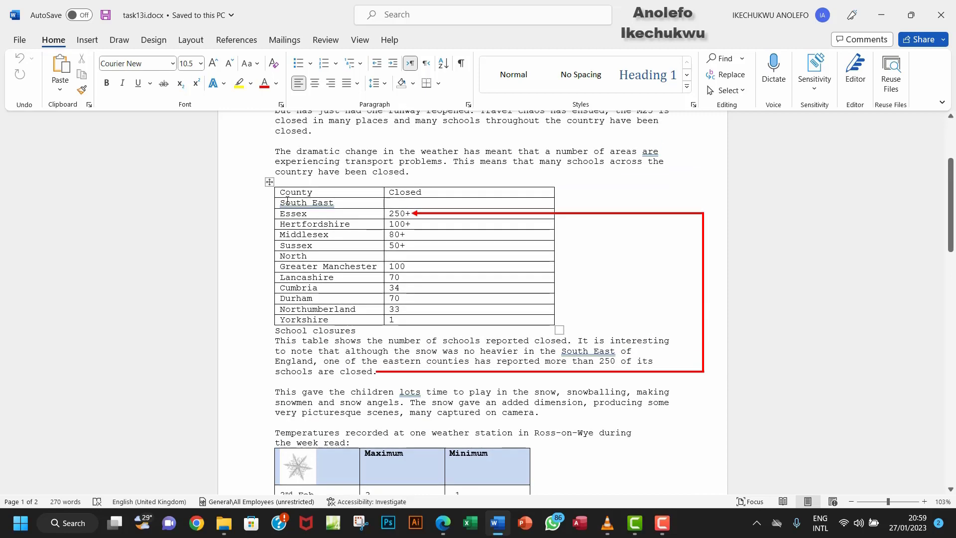
pyautogui.tripleClick(301, 194)
pyautogui.click(301, 194)
pyautogui.moveTo(310, 193); pyautogui.dragTo(493, 273)
pyautogui.click(327, 238)
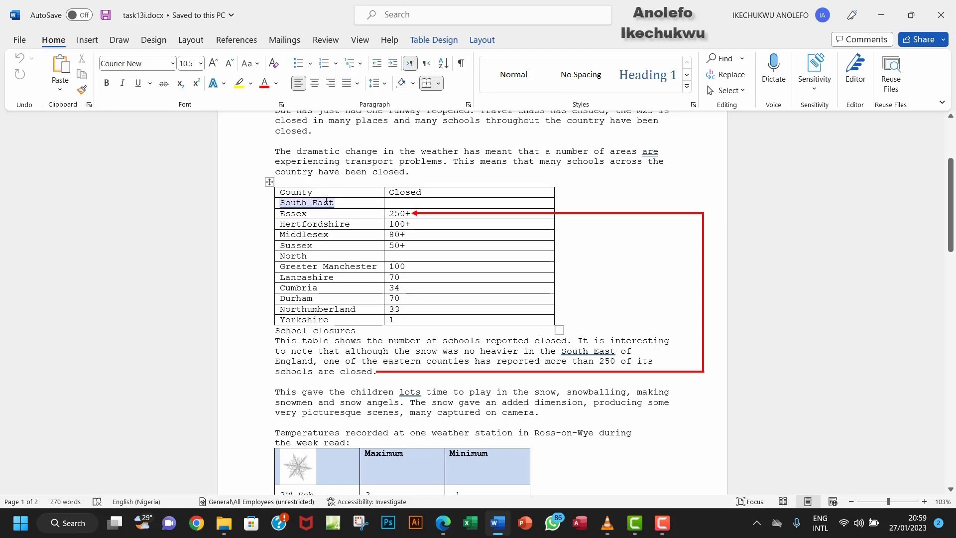
pyautogui.click(443, 523)
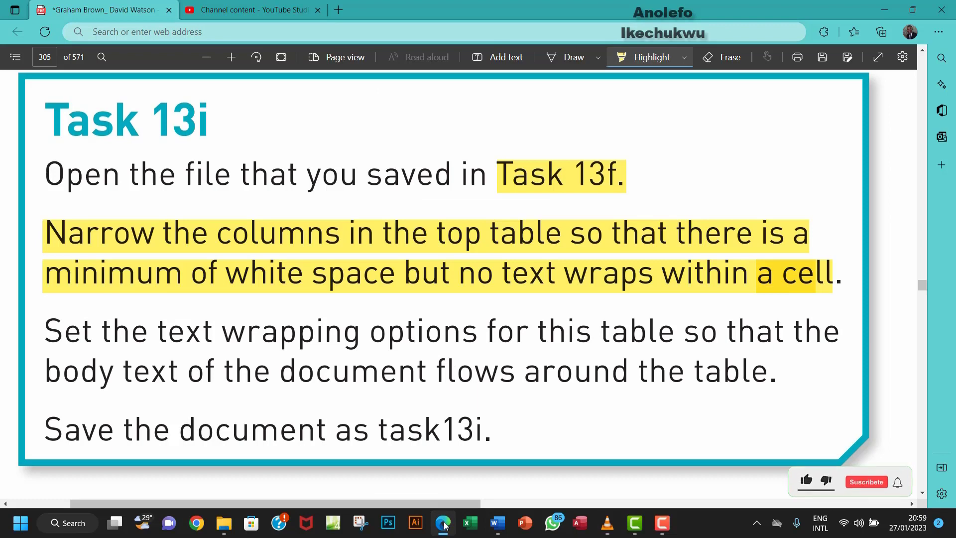
pyautogui.click(496, 523)
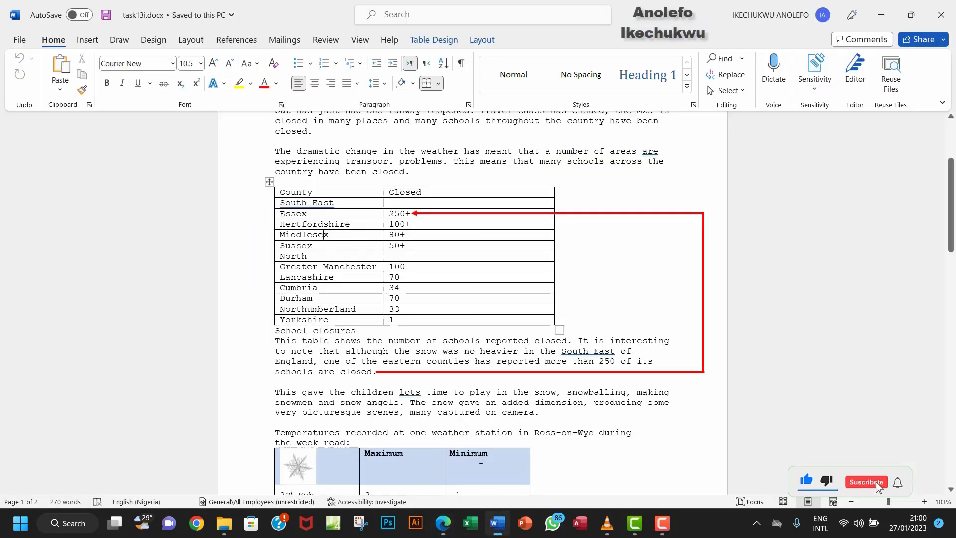
pyautogui.doubleClick(554, 234)
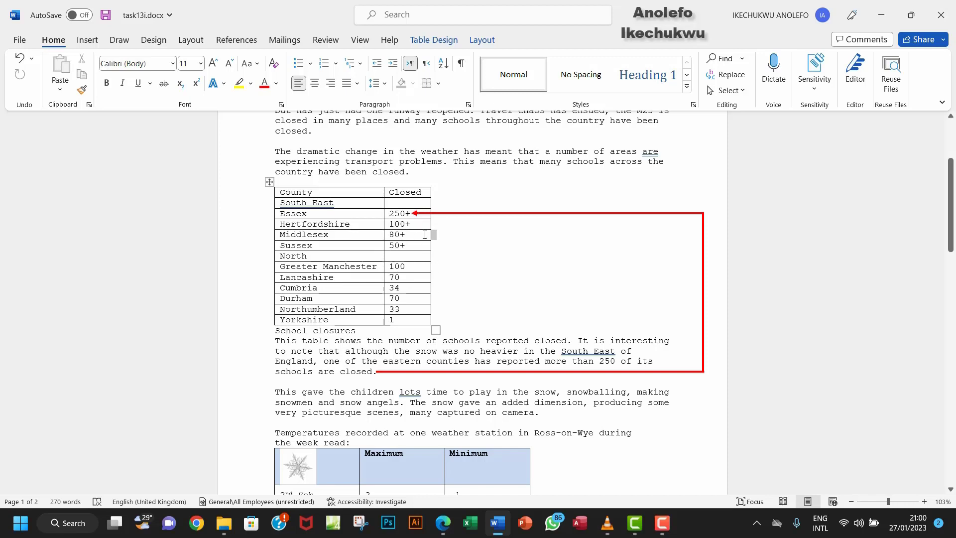
pyautogui.doubleClick(384, 225)
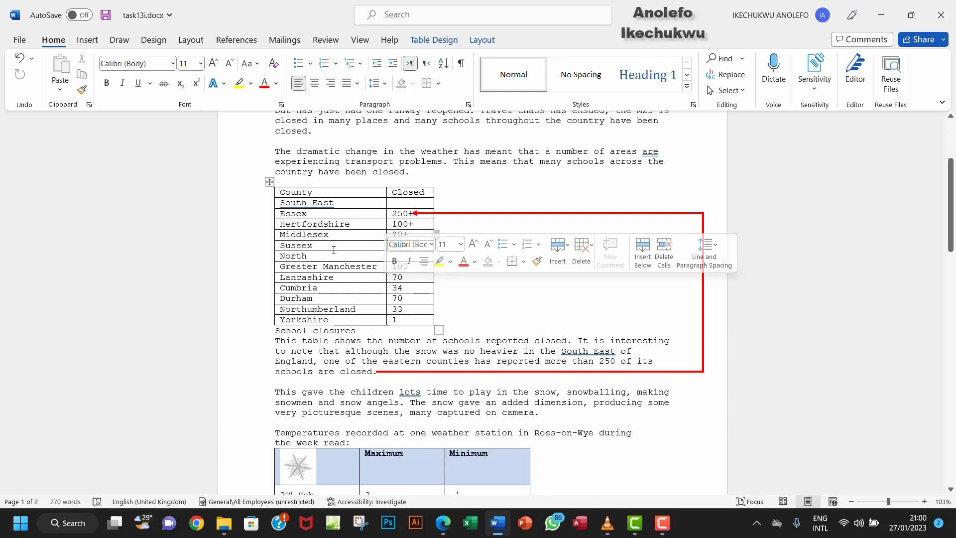
# Step: Highlight "wrapping options" and "text of the document flows around the table" in the PDF's Task 13i box, and return to Word
pyautogui.click(440, 523)
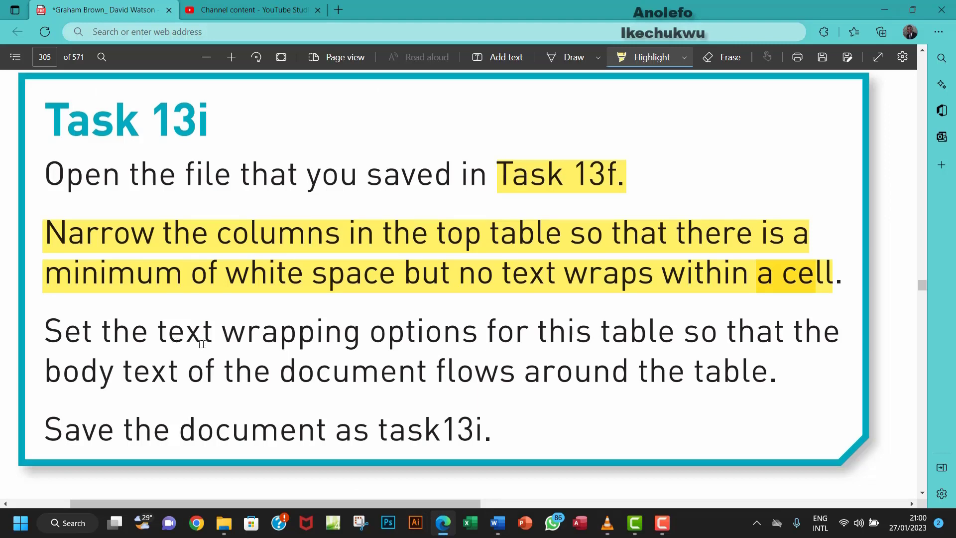
pyautogui.moveTo(222, 339); pyautogui.dragTo(440, 335)
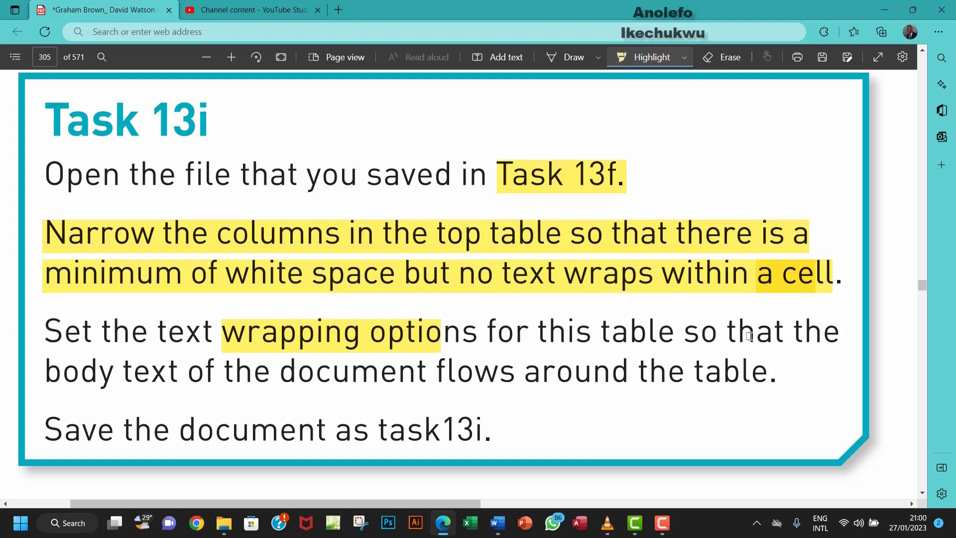
pyautogui.moveTo(125, 380)
pyautogui.mouseDown()
pyautogui.moveTo(513, 367)
pyautogui.moveTo(662, 356)
pyautogui.moveTo(731, 338)
pyautogui.moveTo(755, 366)
pyautogui.mouseUp()
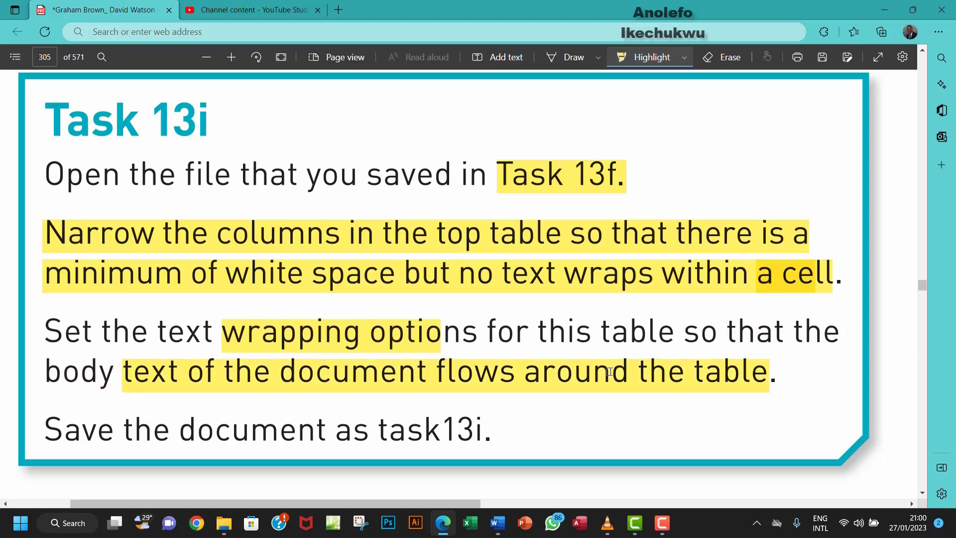
pyautogui.click(496, 523)
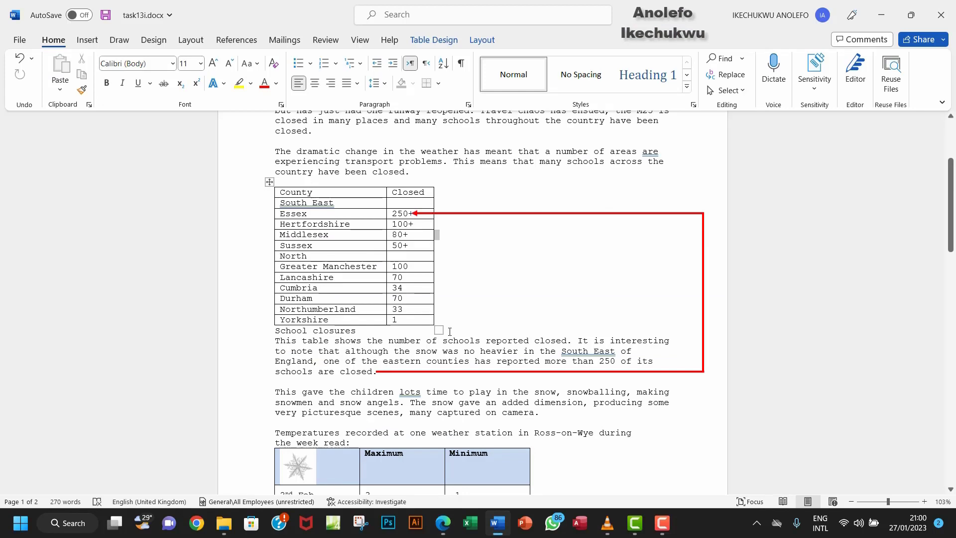
# Step: Apply Around text wrapping to the County/Closed table, and undo it
pyautogui.click(290, 195)
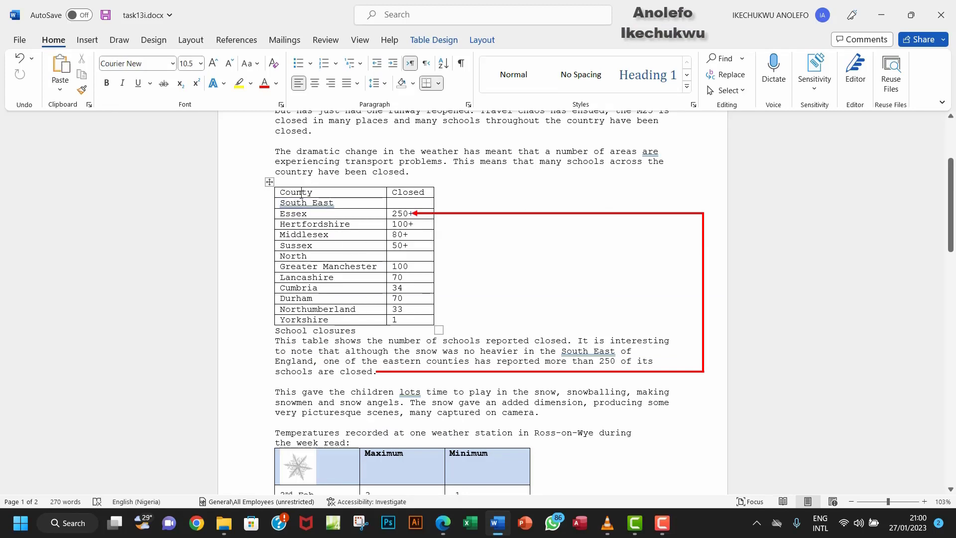
pyautogui.rightClick(301, 194)
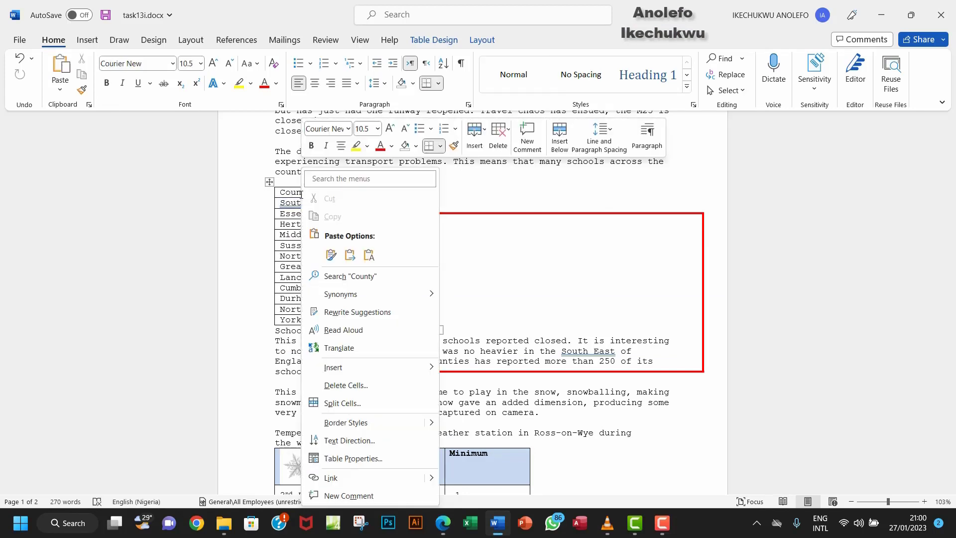
pyautogui.click(365, 457)
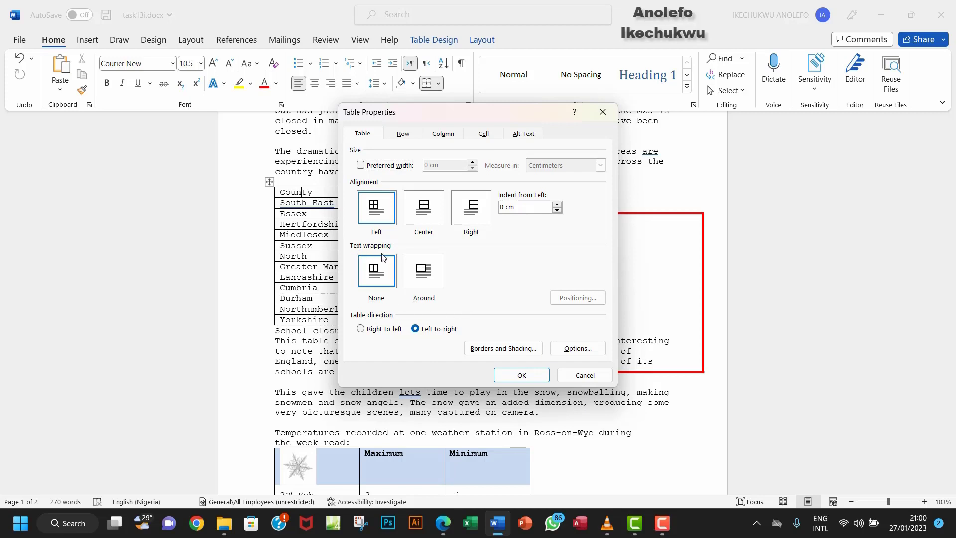
pyautogui.click(425, 276)
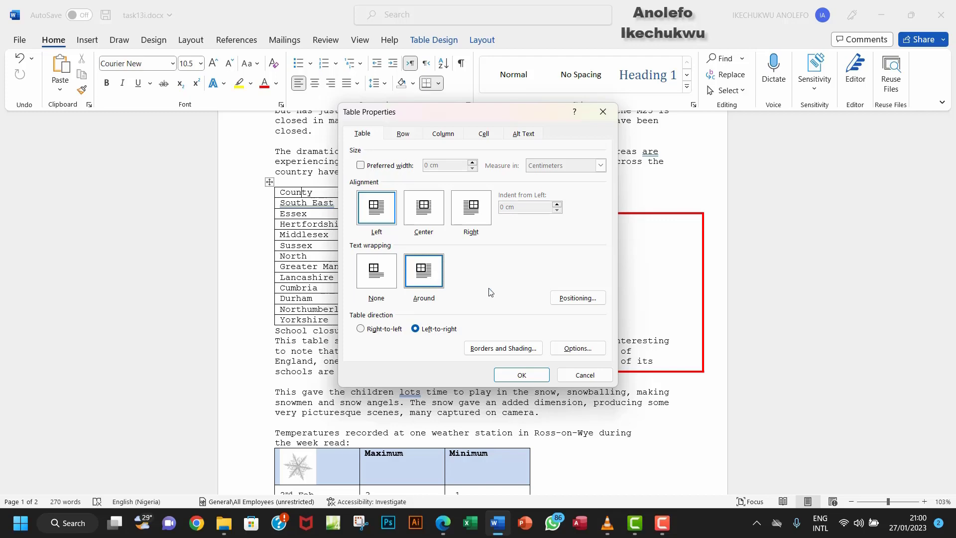
pyautogui.click(515, 380)
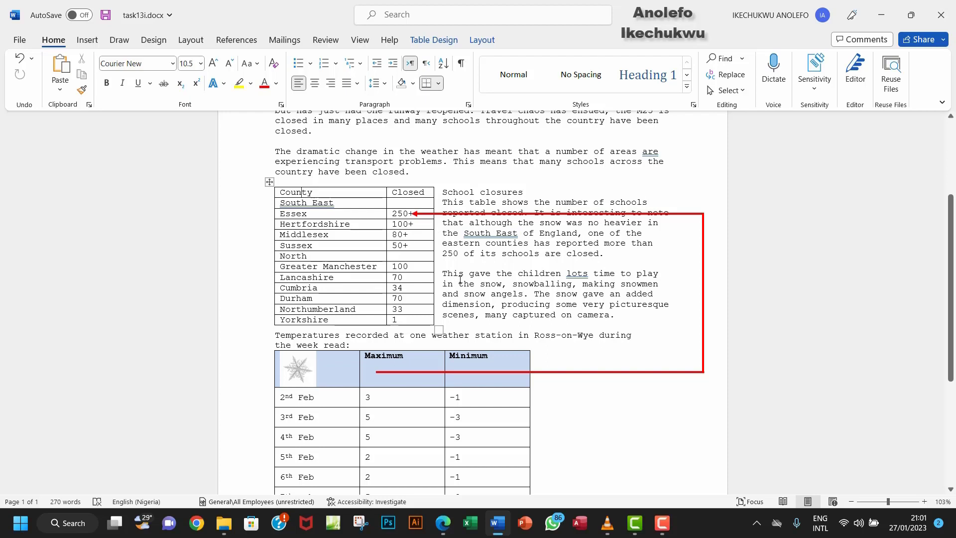
pyautogui.hotkey('ctrl', 'z')
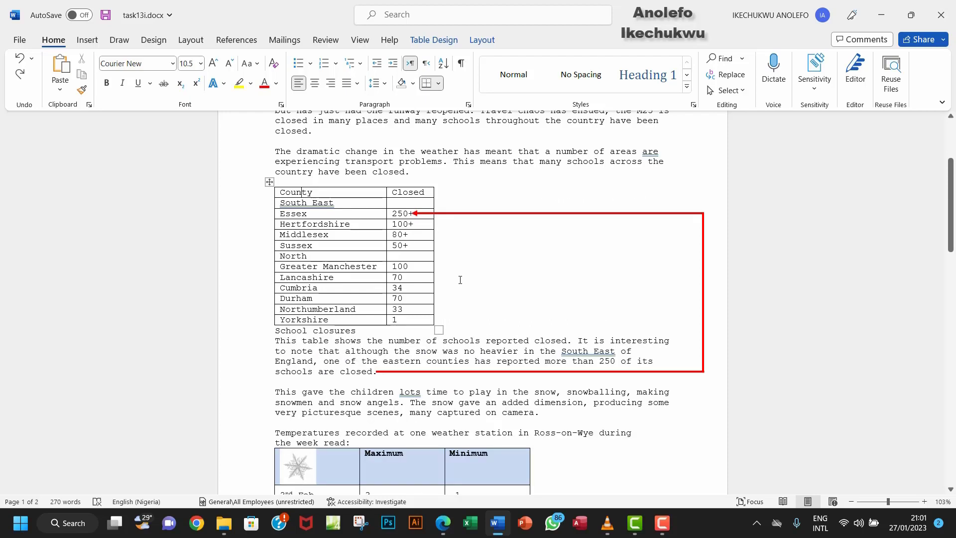
# Step: Set the County/Closed table's text wrapping to Around in its table properties
pyautogui.rightClick(340, 224)
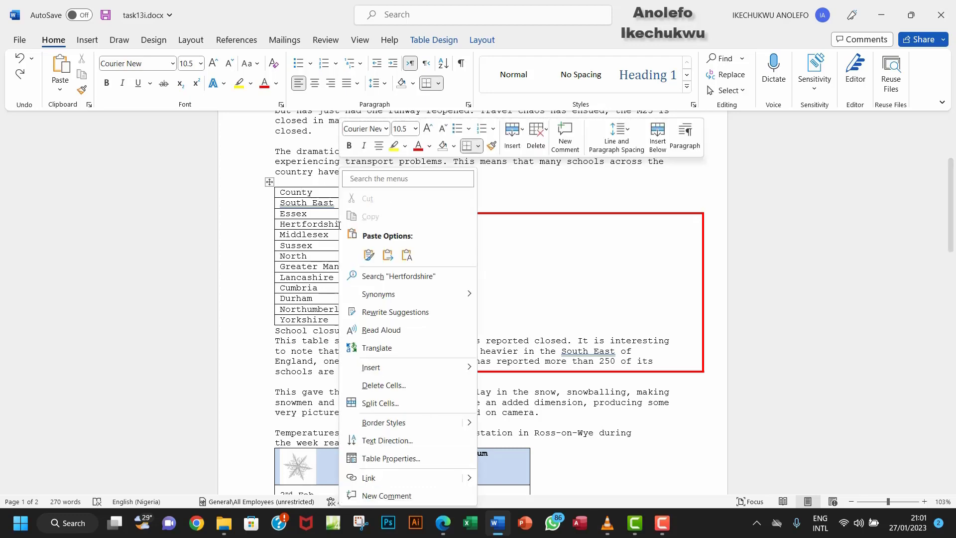
pyautogui.click(385, 461)
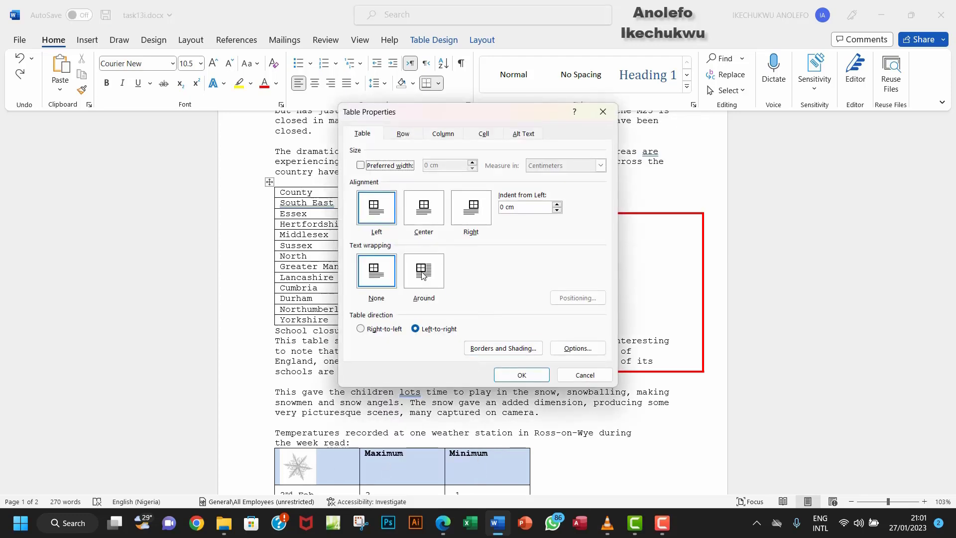
pyautogui.click(422, 276)
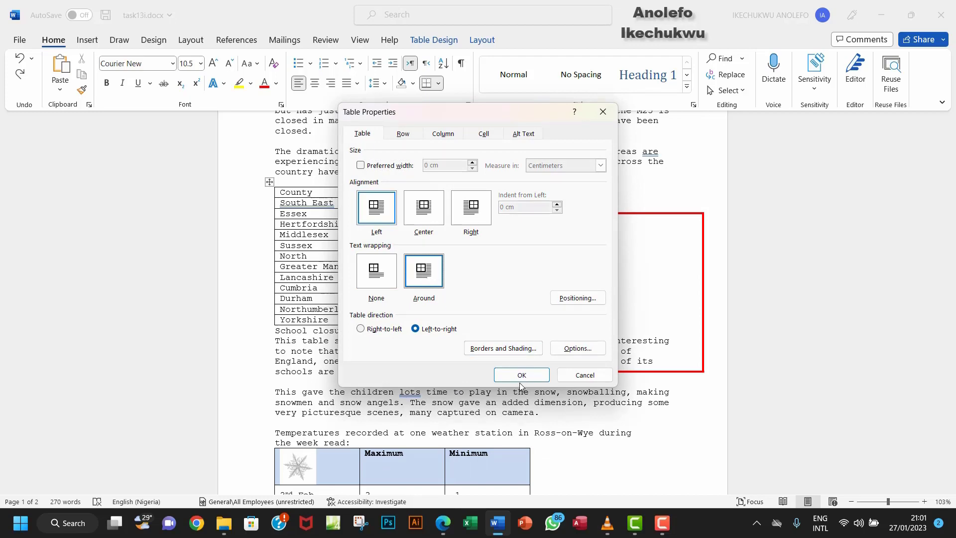
pyautogui.click(520, 377)
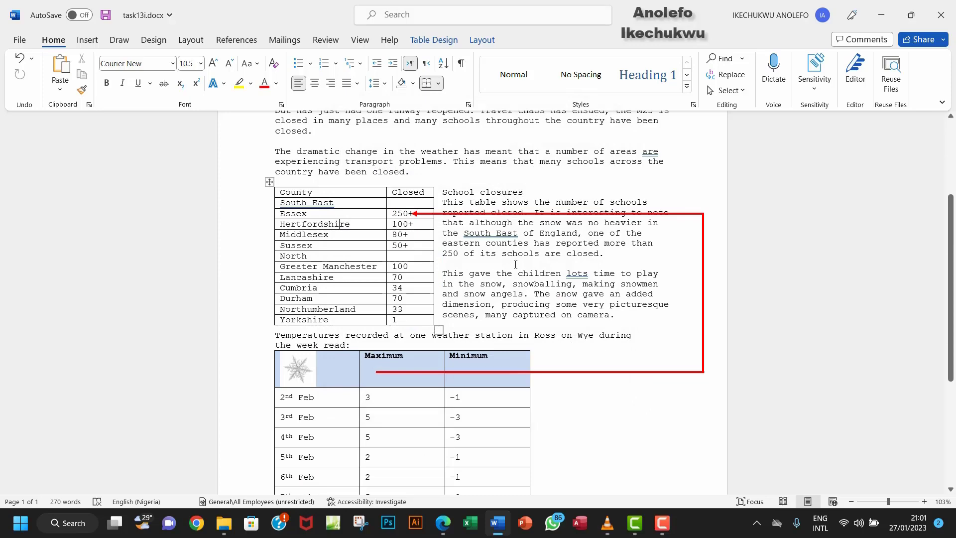
# Step: Switch to the PDF and highlight the file name task13i in the Task 13i save instruction
pyautogui.click(444, 524)
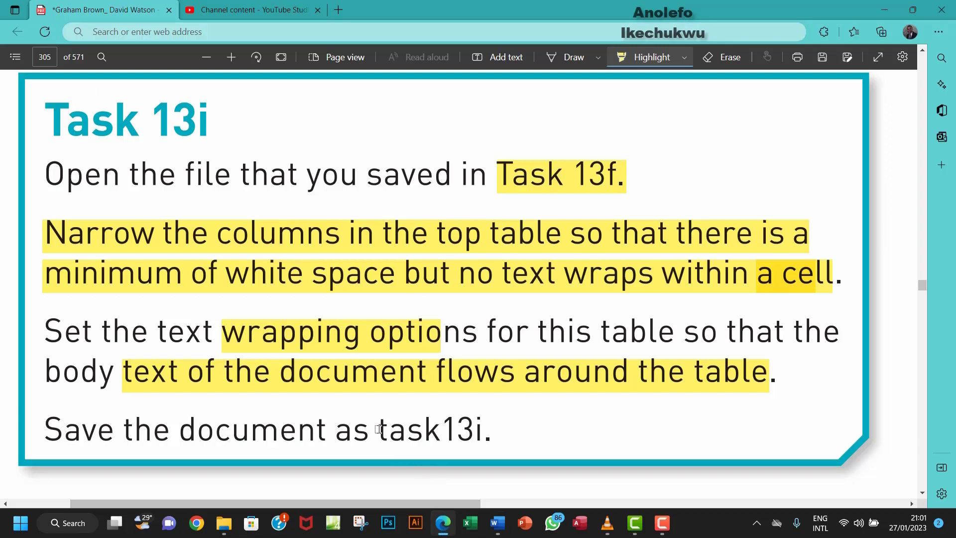
pyautogui.moveTo(378, 429); pyautogui.dragTo(480, 429)
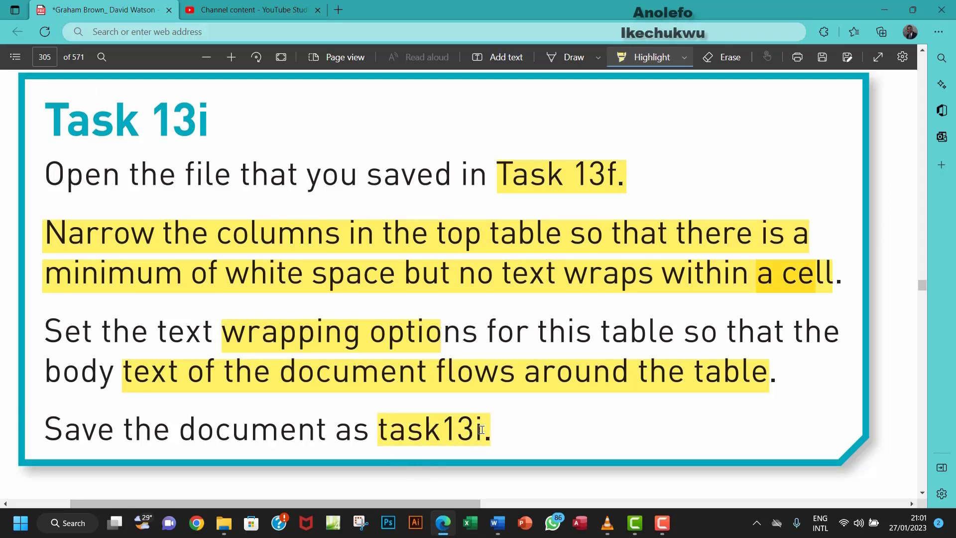
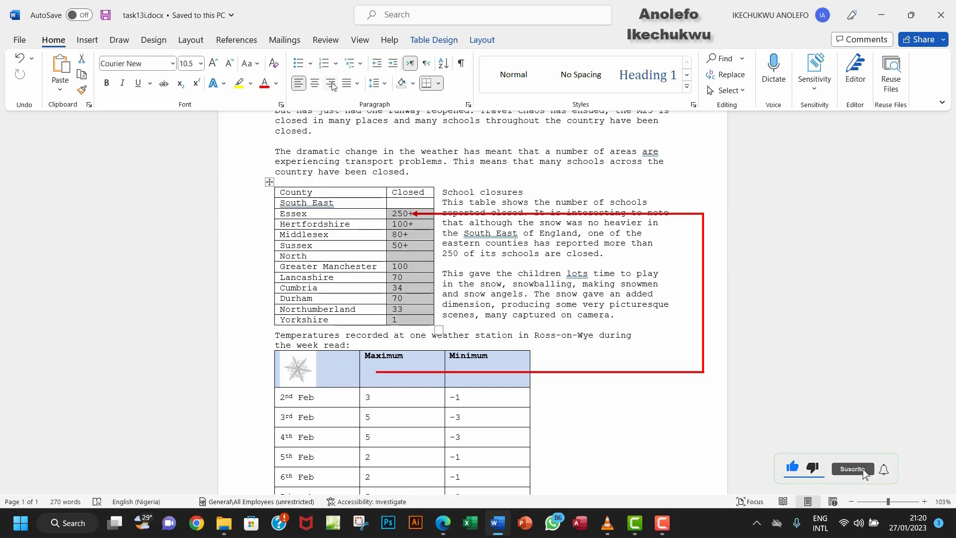
# Step: Right-align the selected number cells in the Closed column of the top table in Word
pyautogui.click(331, 83)
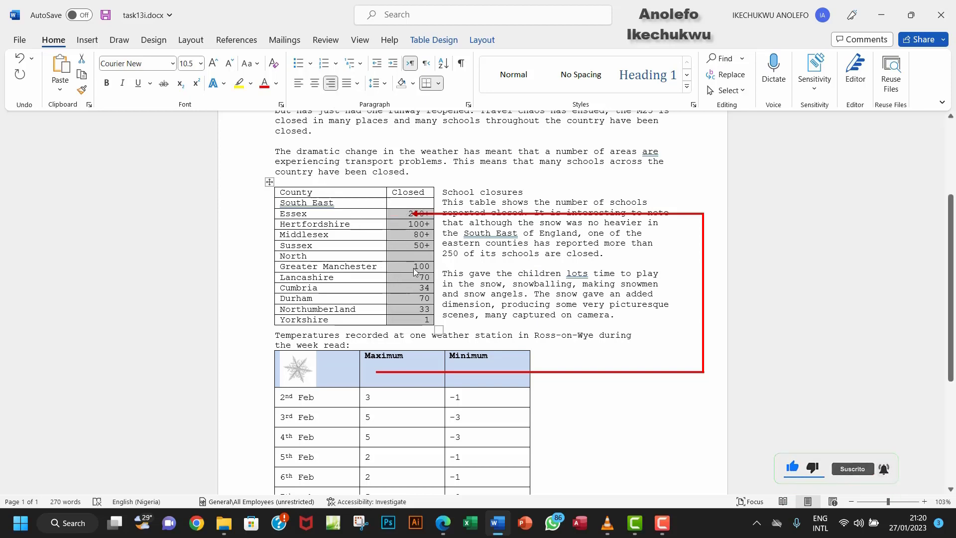
# Step: Switch to the PDF and highlight "top two rows" and "Centre align" in the Task 13j box
pyautogui.click(444, 523)
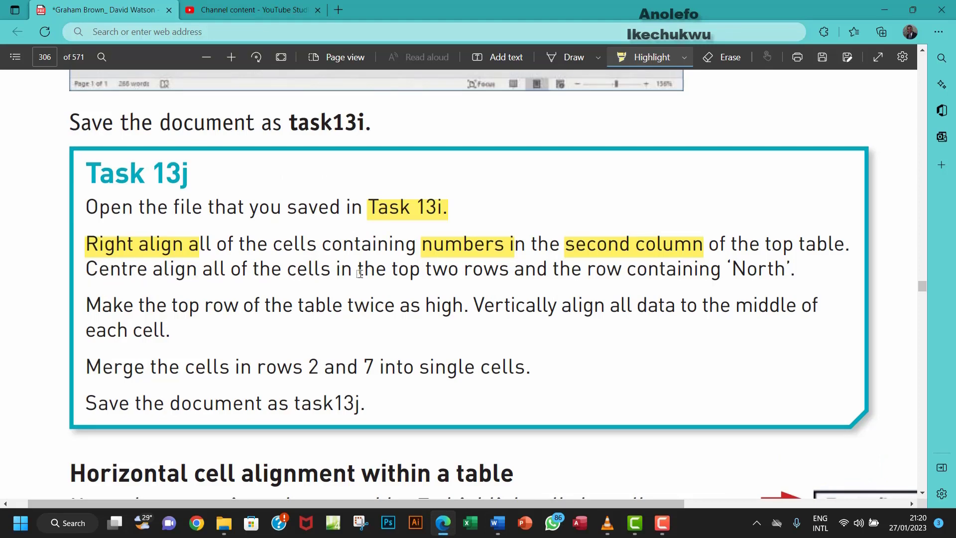
pyautogui.moveTo(394, 269); pyautogui.dragTo(500, 271)
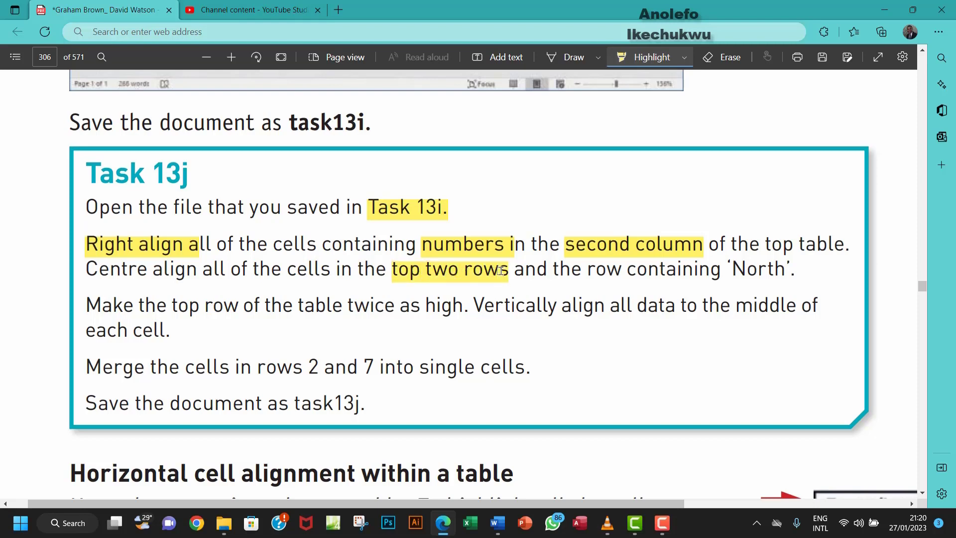
pyautogui.moveTo(86, 272); pyautogui.dragTo(189, 268)
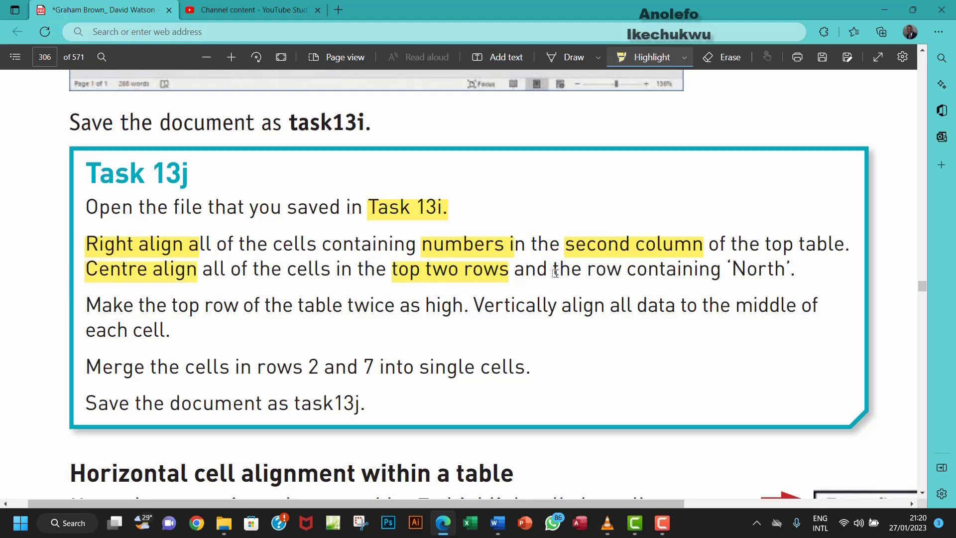
# Step: Highlight "the row containing 'North'" in the PDF, and centre-align the County/Closed table's top two rows and North row in Word
pyautogui.moveTo(553, 272); pyautogui.dragTo(786, 270)
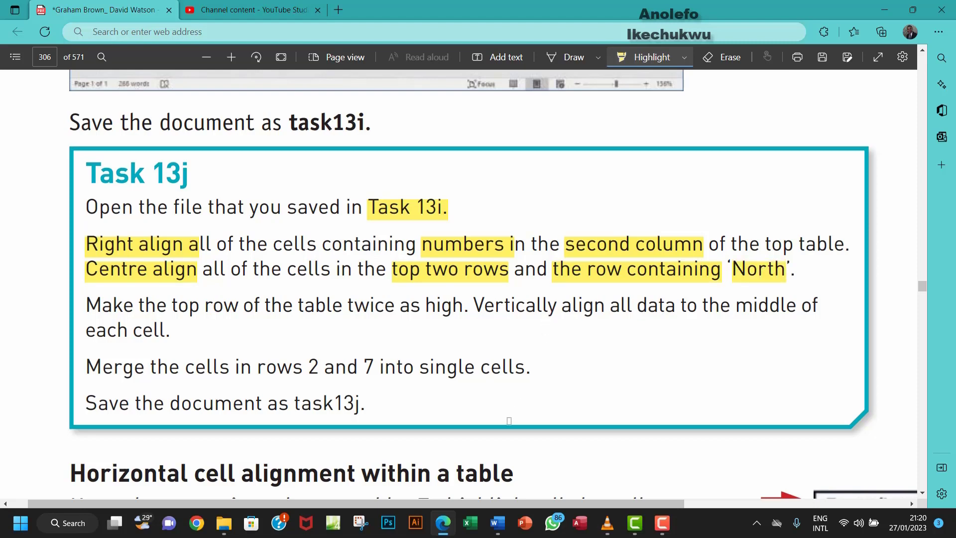
pyautogui.click(497, 522)
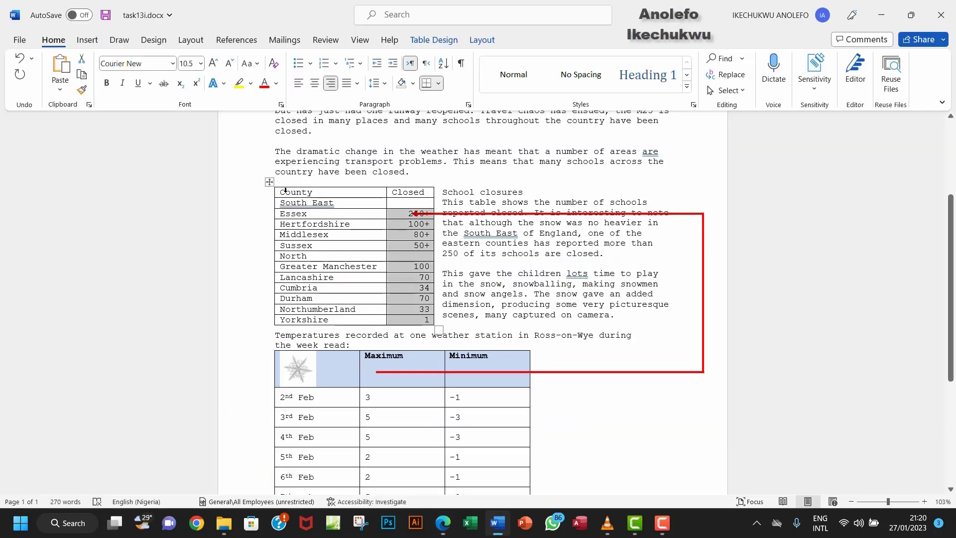
pyautogui.moveTo(285, 191); pyautogui.dragTo(416, 201)
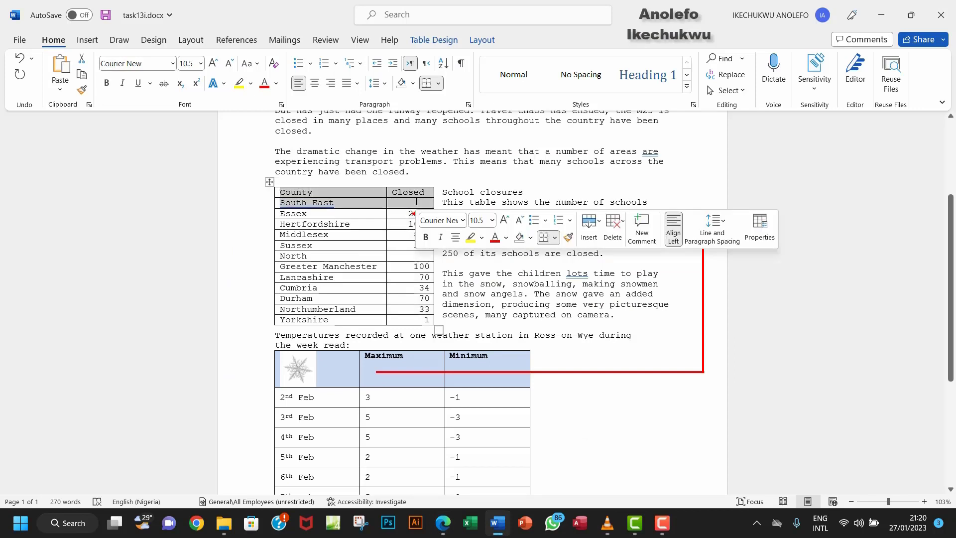
pyautogui.click(443, 522)
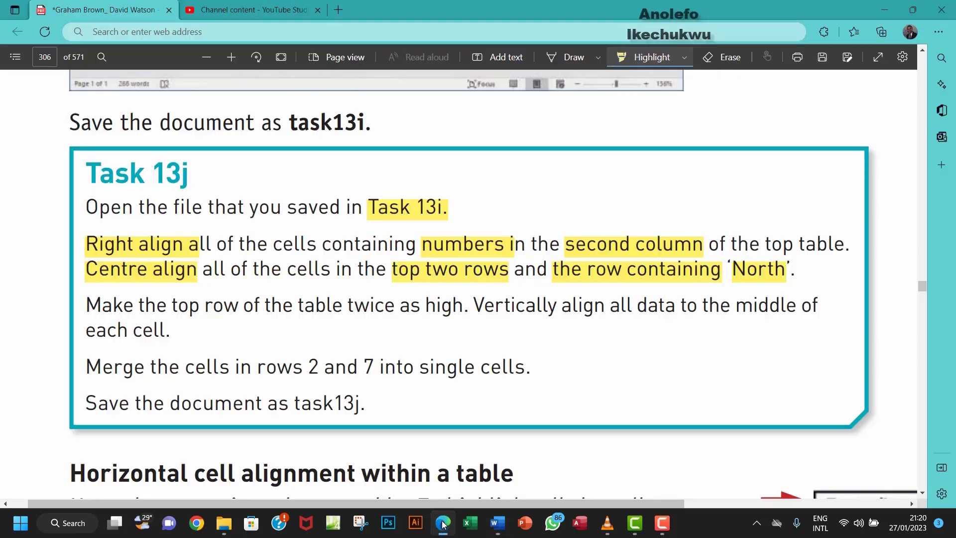
pyautogui.click(443, 522)
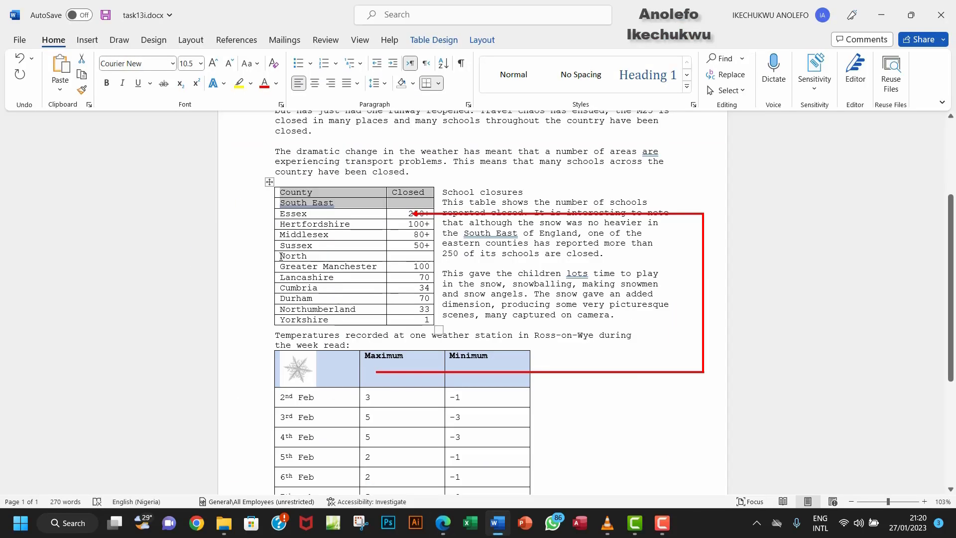
pyautogui.moveTo(280, 256); pyautogui.dragTo(294, 256)
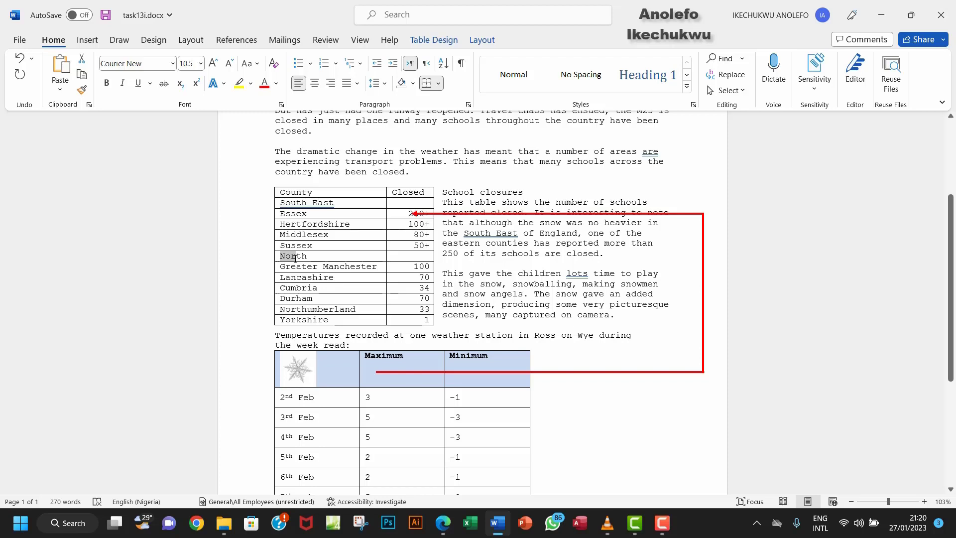
pyautogui.click(277, 193)
pyautogui.moveTo(277, 194); pyautogui.dragTo(392, 206)
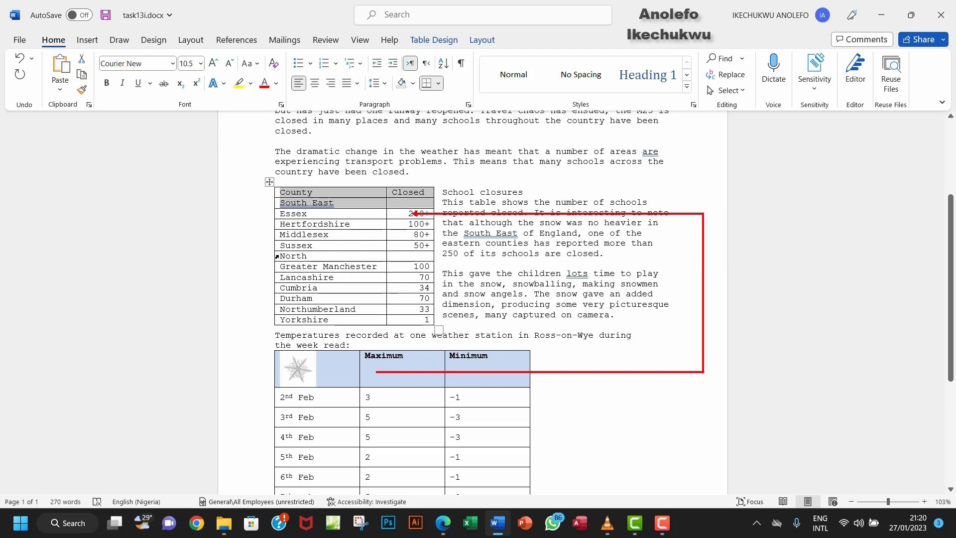
pyautogui.moveTo(276, 256); pyautogui.dragTo(403, 258)
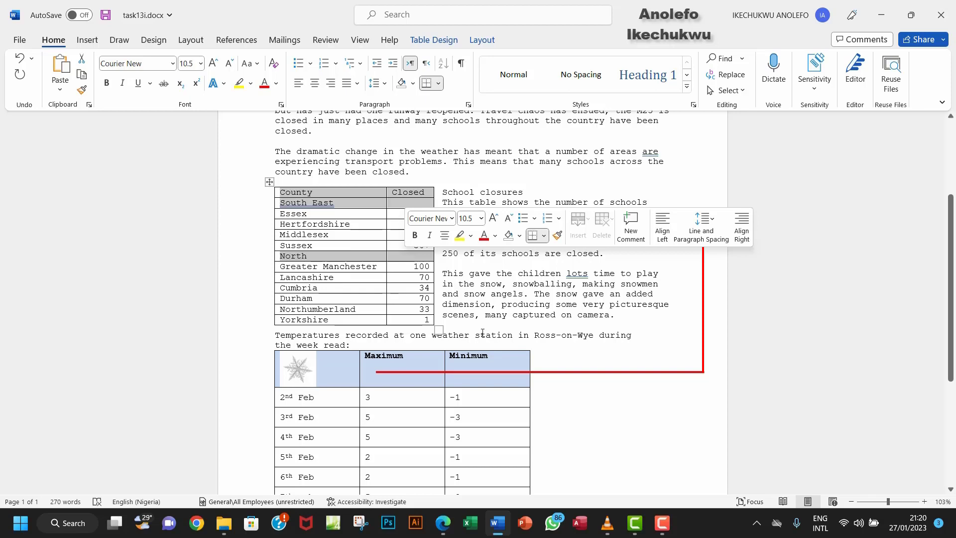
pyautogui.click(447, 524)
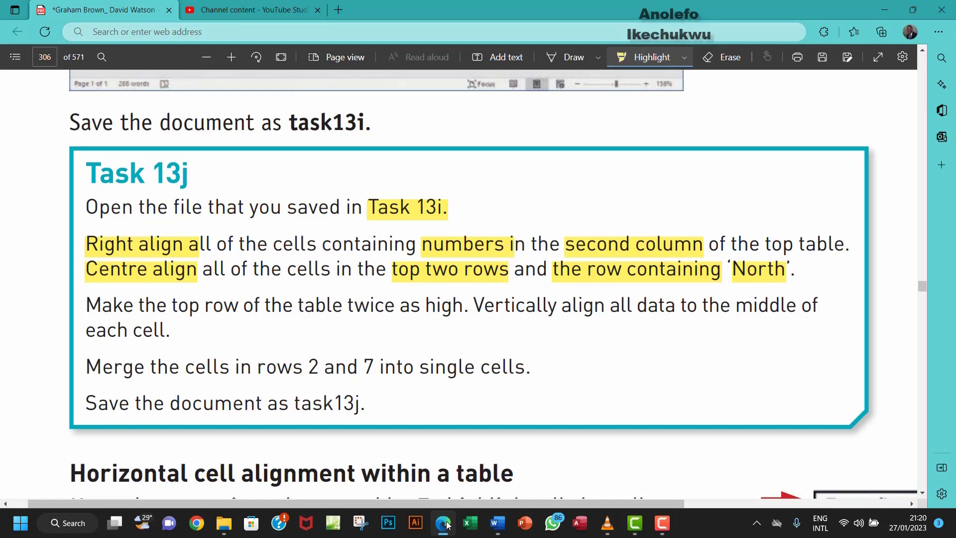
pyautogui.click(447, 524)
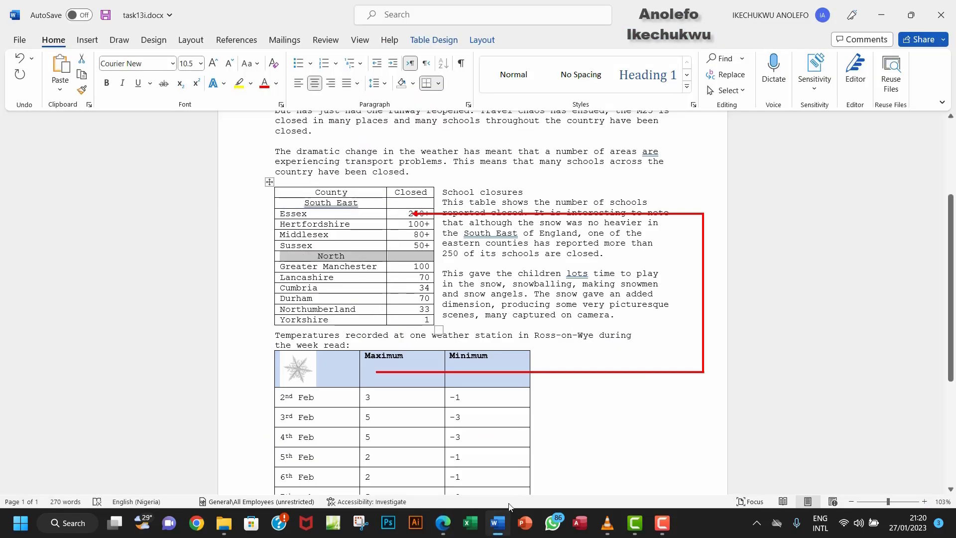
# Step: Switch to the PDF and highlight "top row" and "twice as high" in the Task 13j row height instruction
pyautogui.click(443, 523)
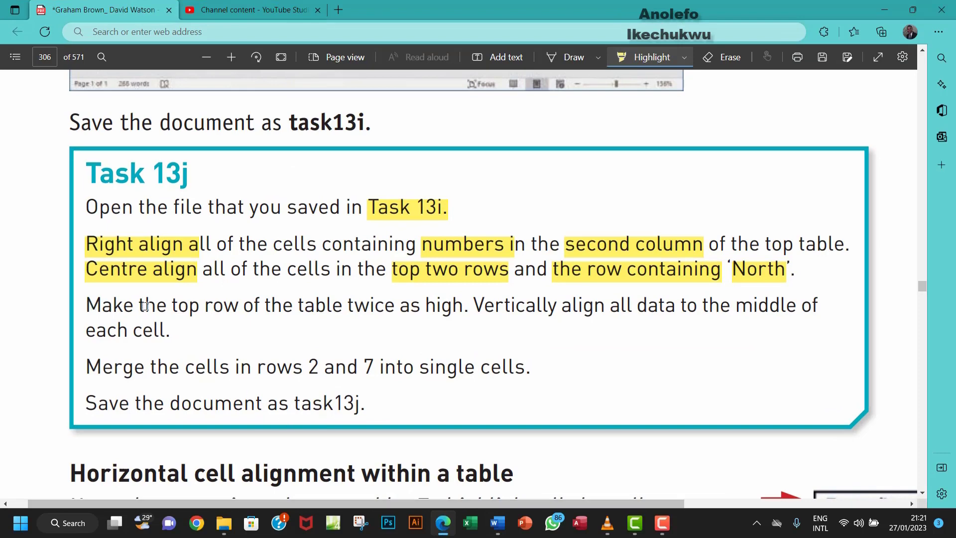
pyautogui.moveTo(173, 305); pyautogui.dragTo(229, 305)
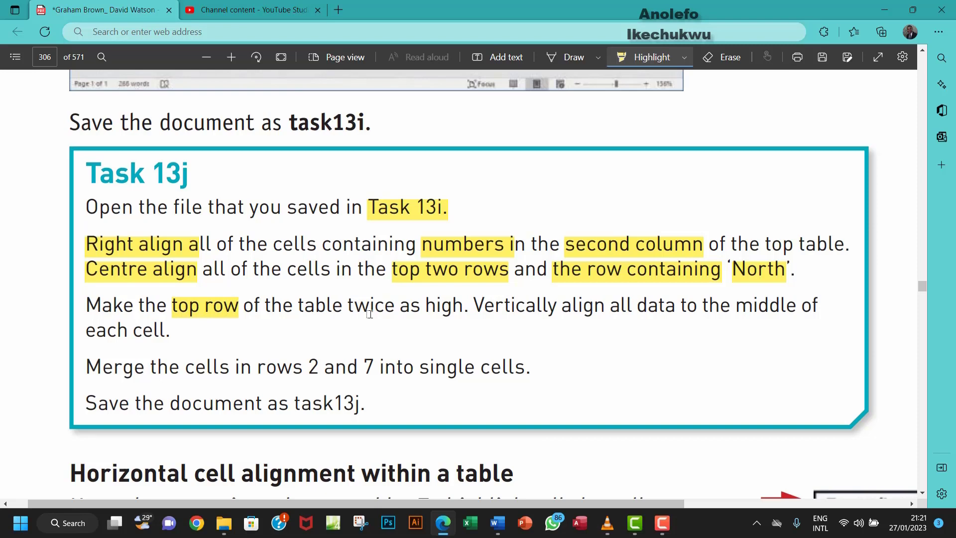
pyautogui.moveTo(347, 305); pyautogui.dragTo(451, 304)
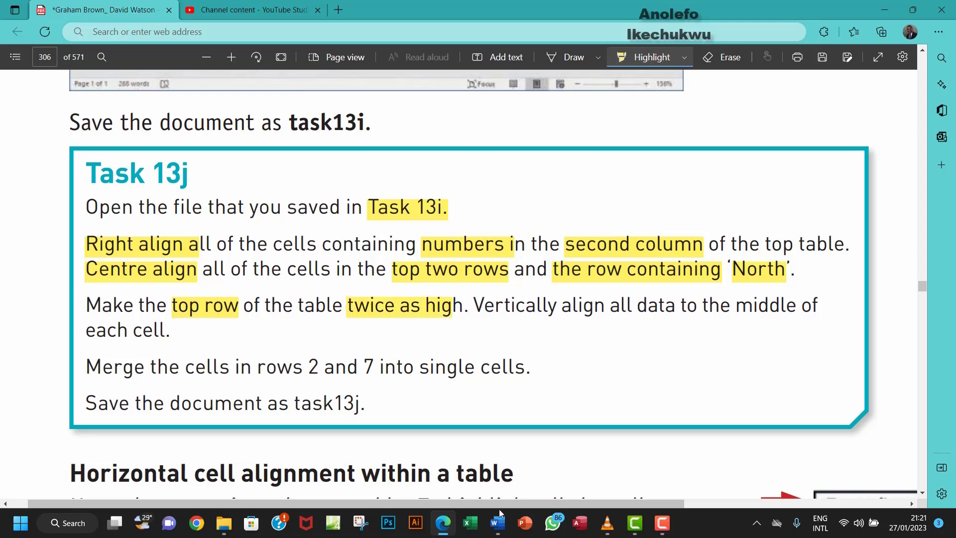
# Step: Set the height of the County/Closed table's top row to 0.8 cm in Word
pyautogui.click(495, 525)
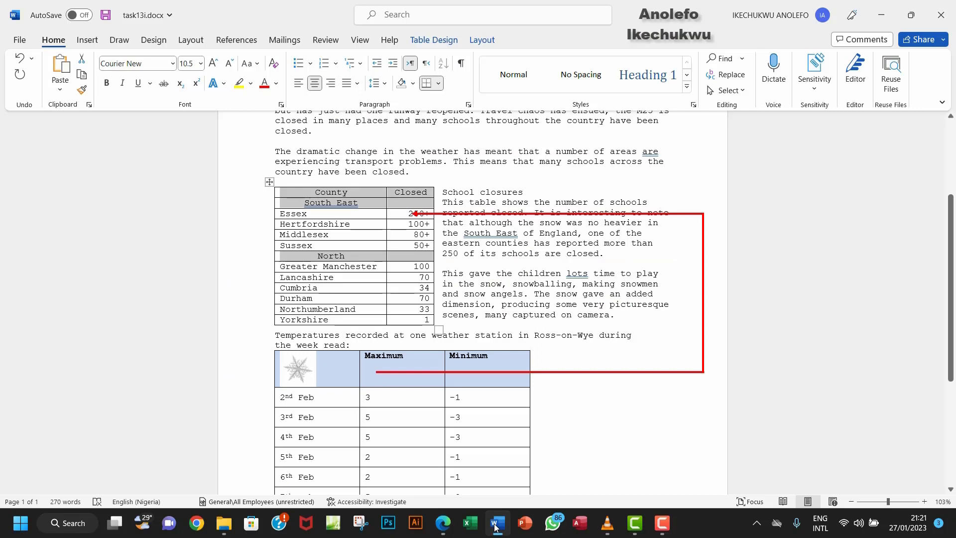
pyautogui.click(336, 194)
pyautogui.moveTo(380, 195); pyautogui.dragTo(408, 196)
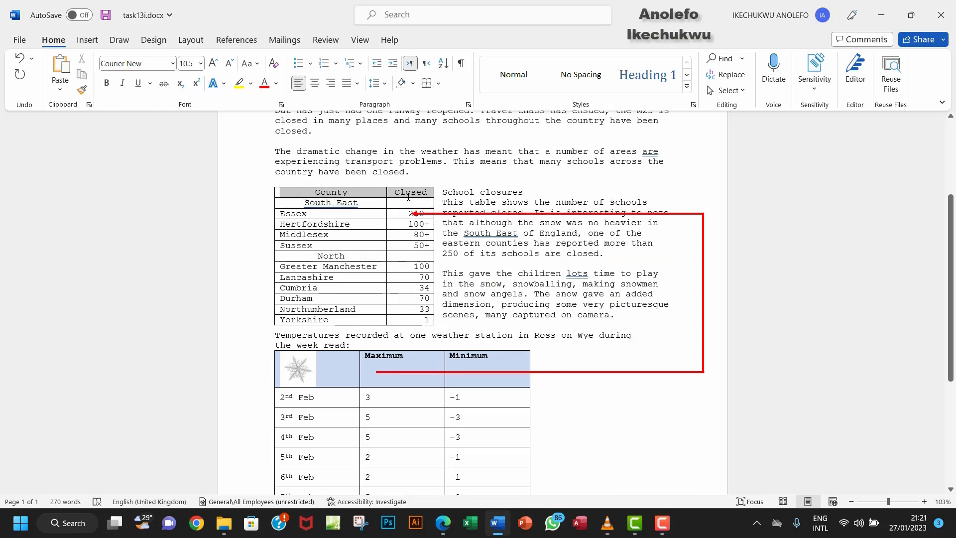
pyautogui.click(356, 195)
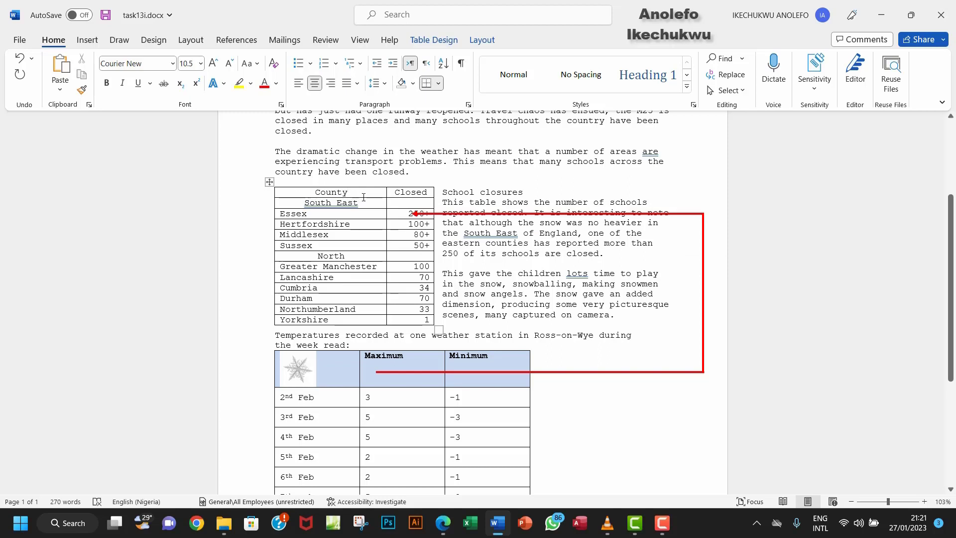
pyautogui.click(286, 192)
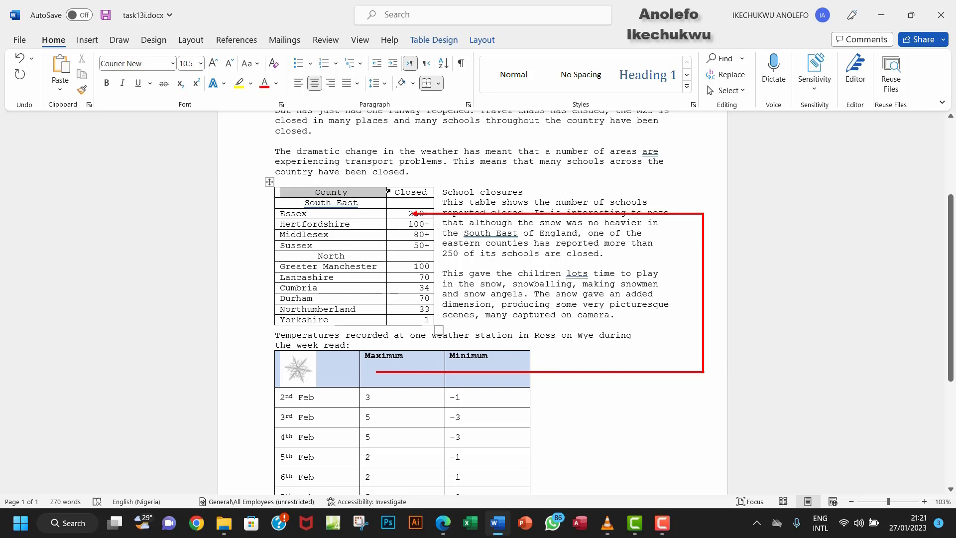
pyautogui.moveTo(388, 191); pyautogui.dragTo(394, 192)
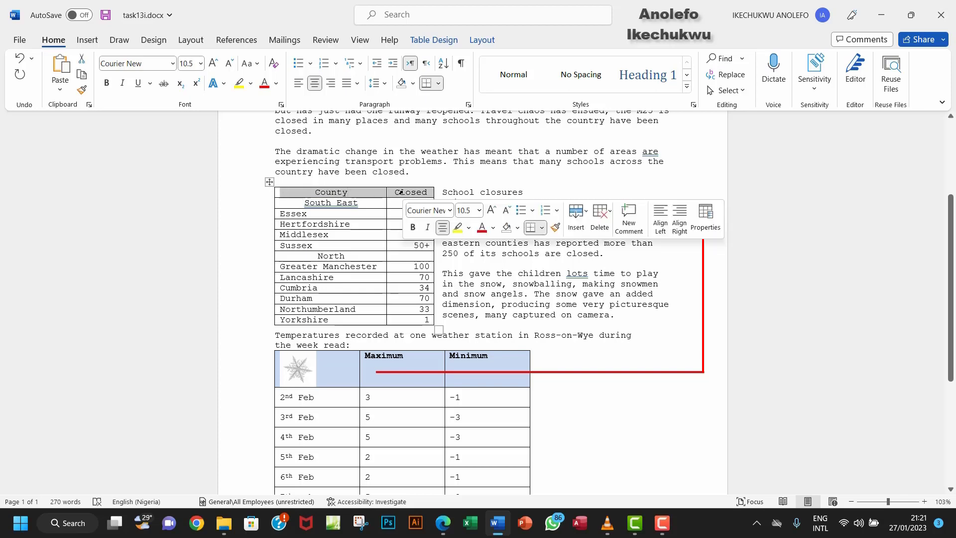
pyautogui.click(482, 41)
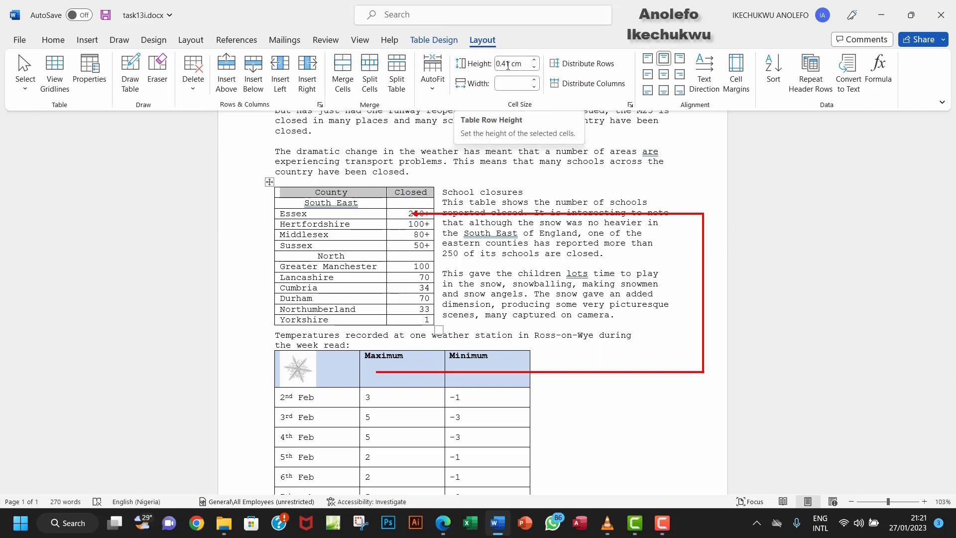
pyautogui.click(534, 61)
pyautogui.click(534, 61)
pyautogui.click(534, 60)
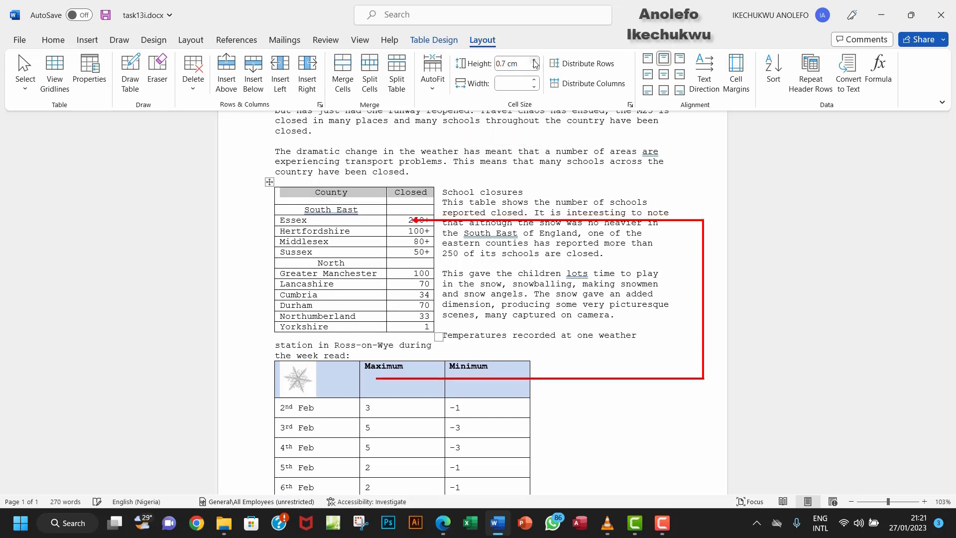
pyautogui.click(534, 61)
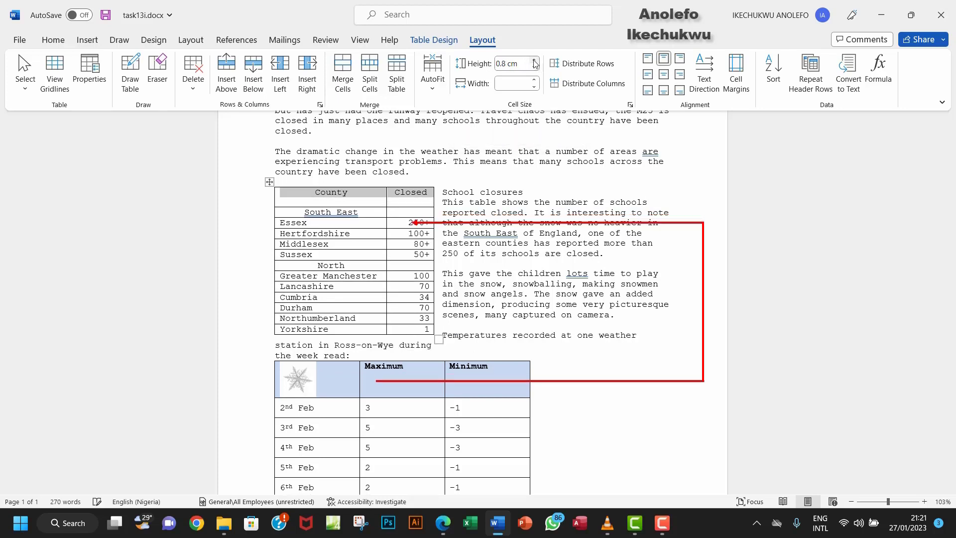
pyautogui.click(347, 200)
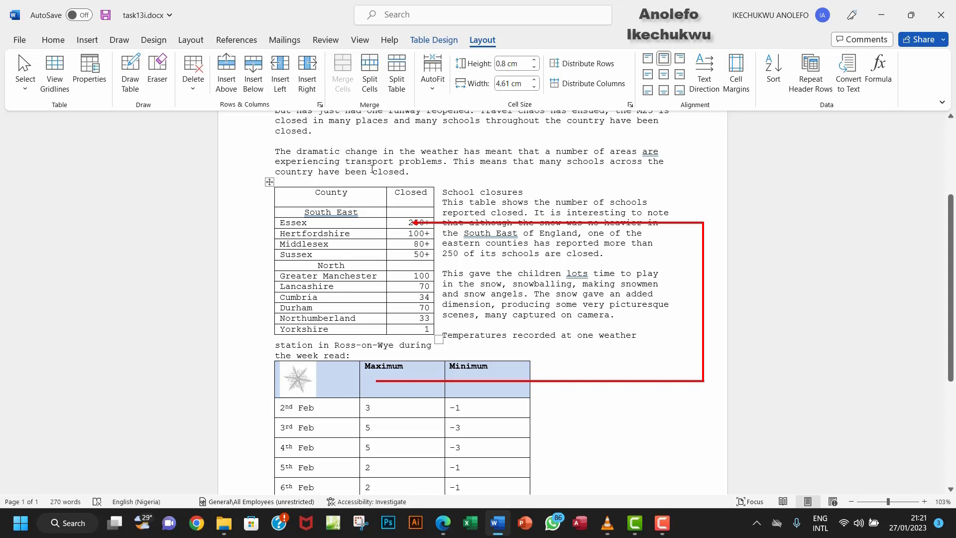
pyautogui.tripleClick(330, 212)
pyautogui.click(347, 196)
# Step: Switch to the PDF and highlight "Vertically align" and "each cell" in the Task 13j box
pyautogui.click(443, 522)
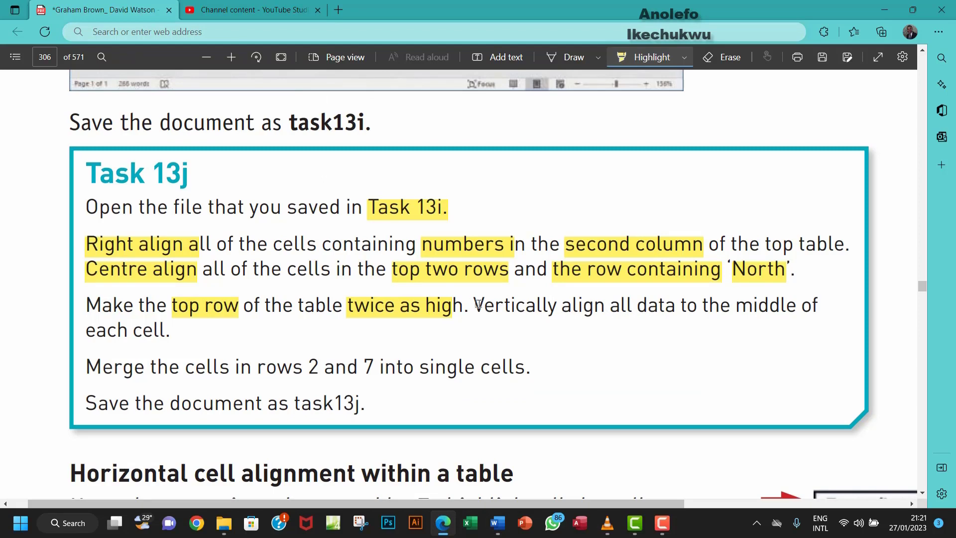
pyautogui.moveTo(476, 304); pyautogui.dragTo(592, 305)
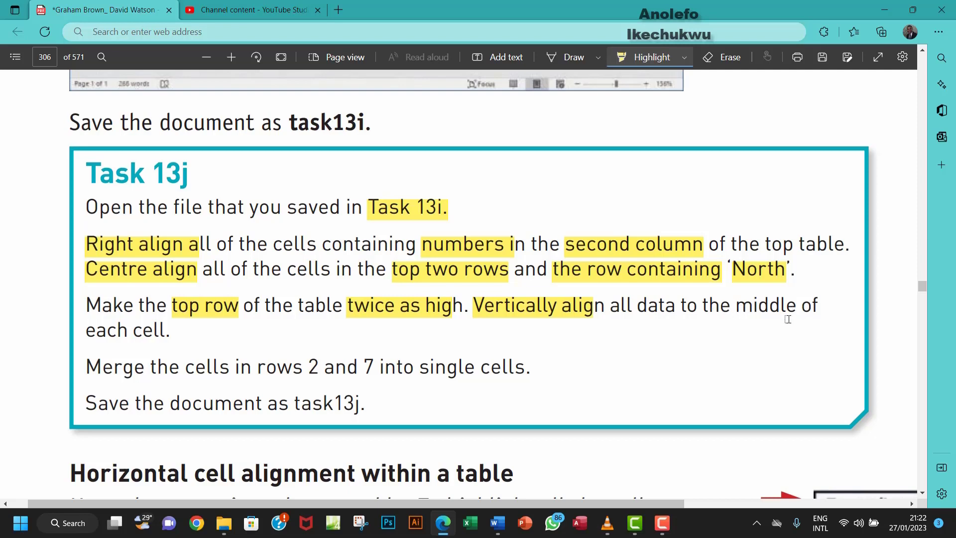
pyautogui.moveTo(87, 333); pyautogui.dragTo(162, 333)
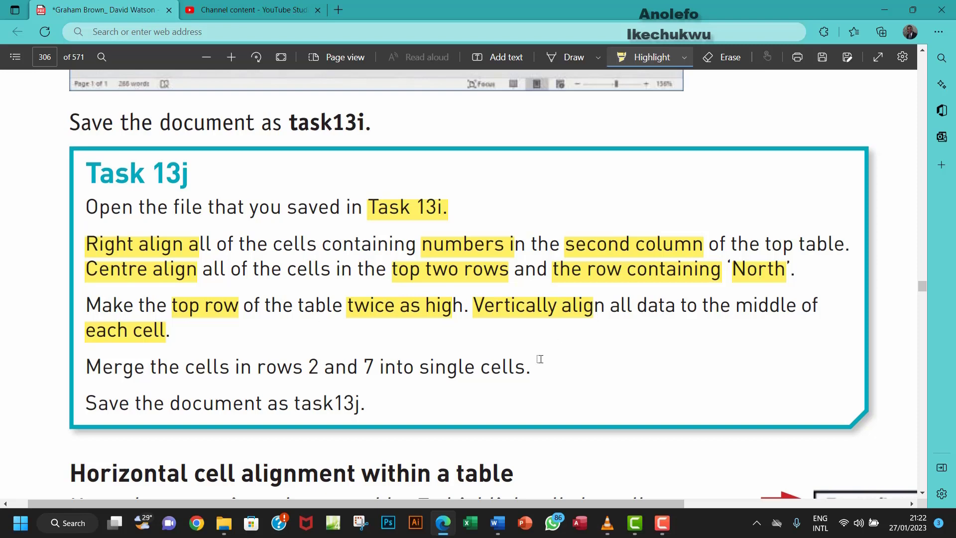
# Step: Apply Align Center to the County and Closed header cells in Word, centring their text horizontally and vertically
pyautogui.click(497, 521)
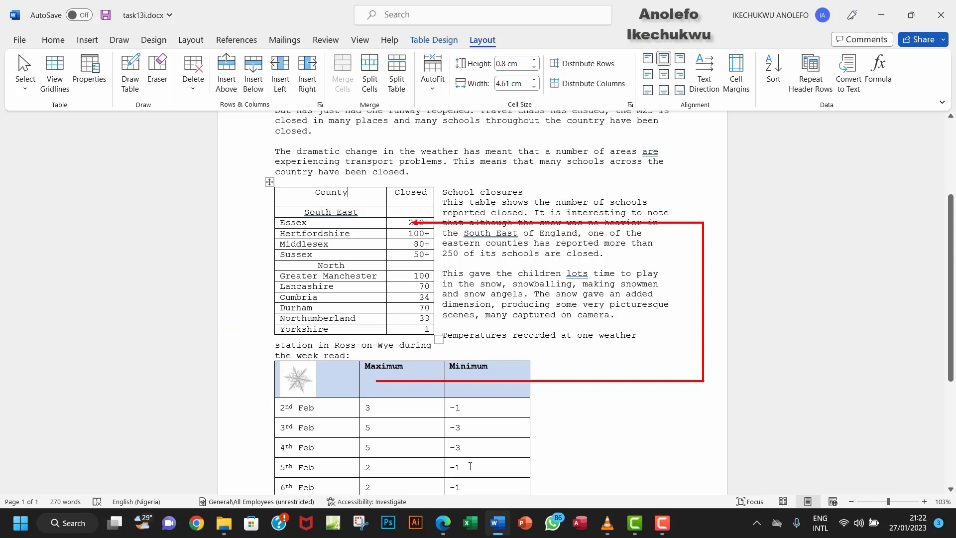
pyautogui.moveTo(321, 193); pyautogui.dragTo(407, 193)
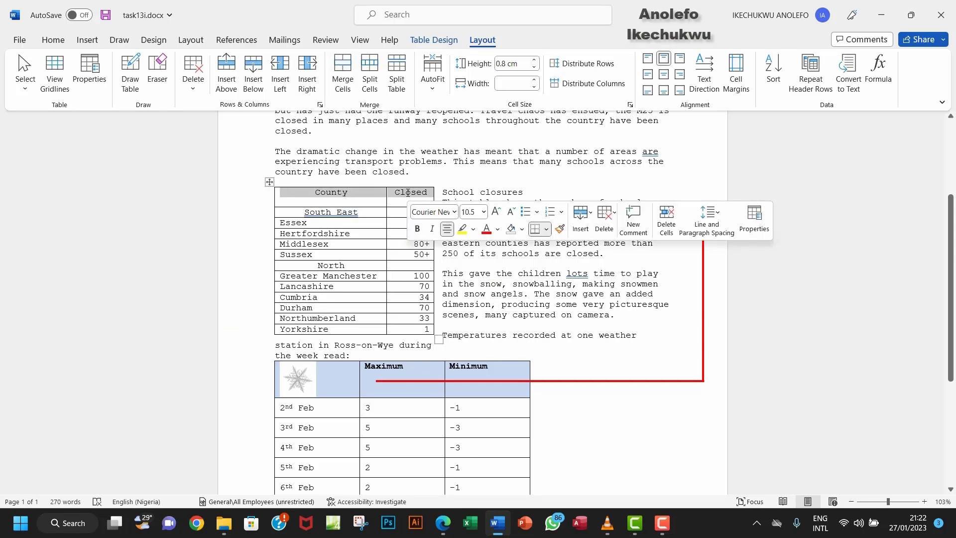
pyautogui.click(369, 196)
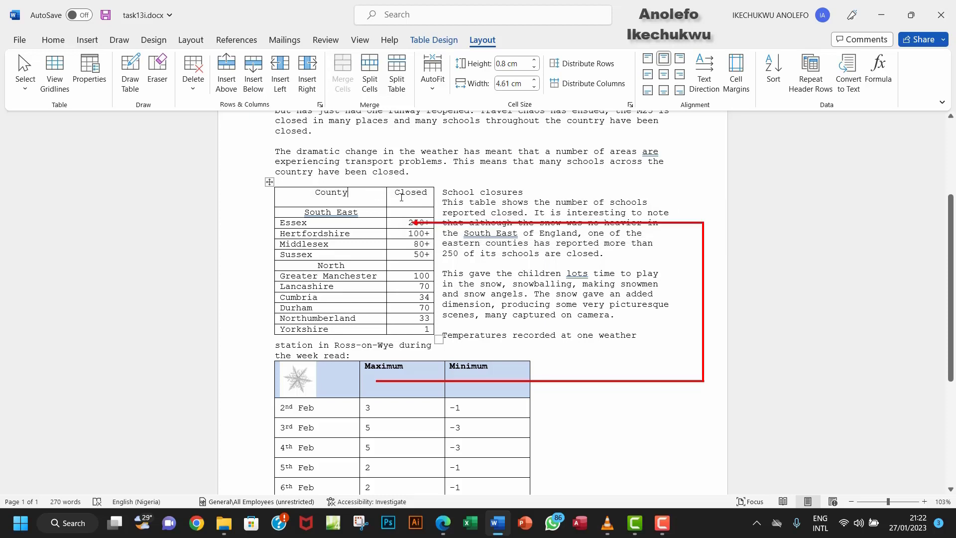
pyautogui.moveTo(273, 199); pyautogui.dragTo(396, 195)
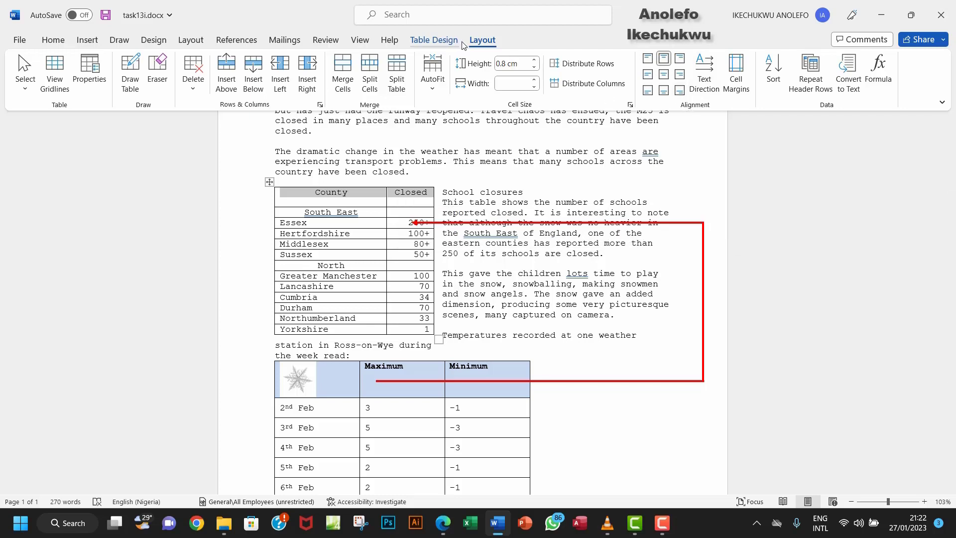
pyautogui.click(666, 76)
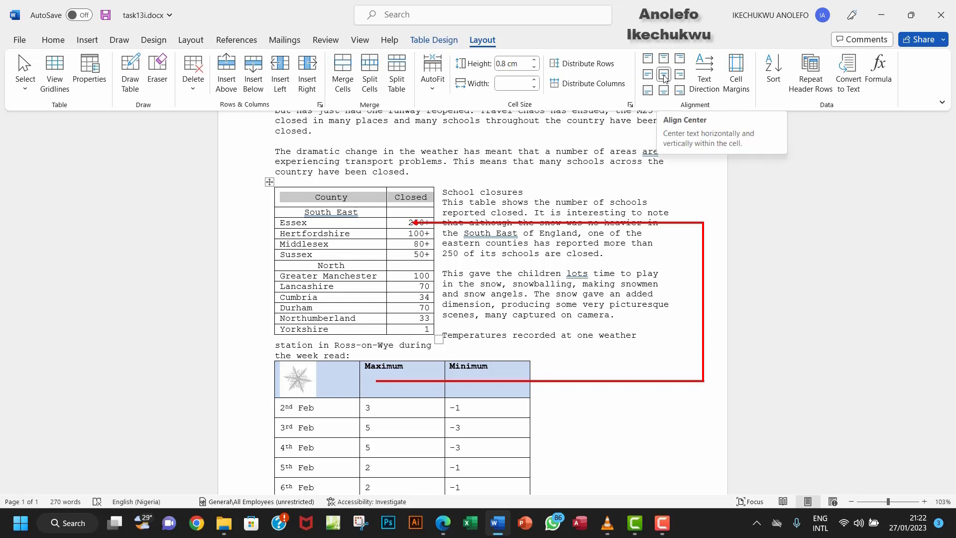
pyautogui.click(366, 202)
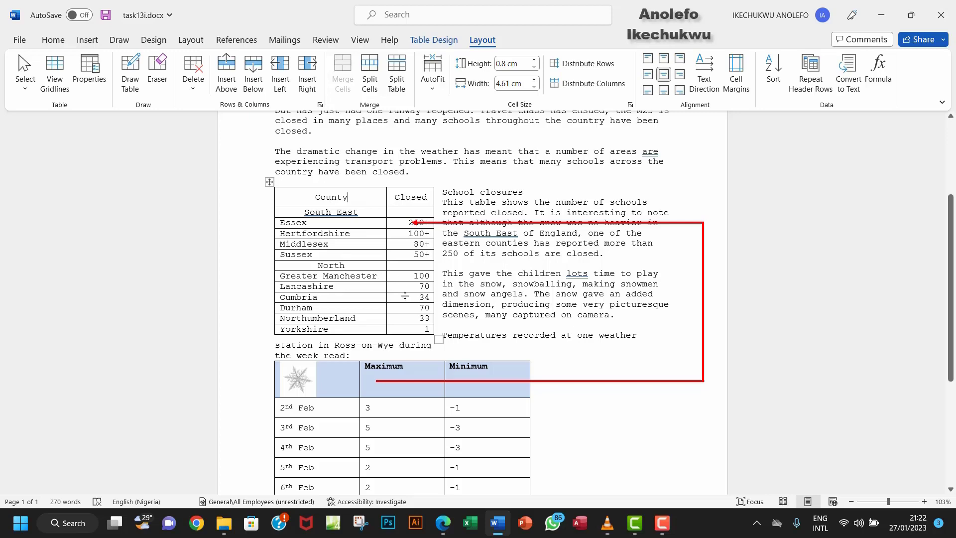
# Step: Switch to the PDF and highlight row numbers 2 and 7 in the Task 13j merge instruction
pyautogui.click(442, 523)
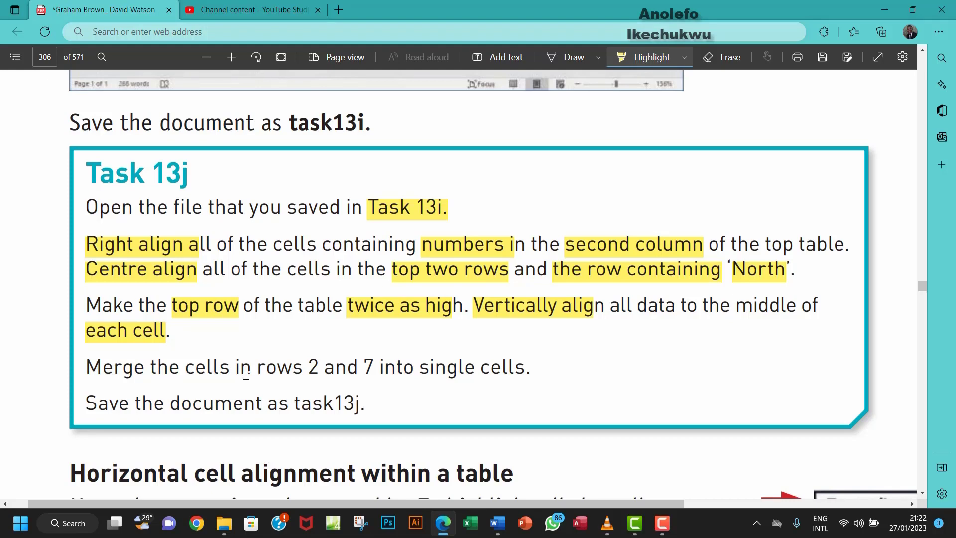
pyautogui.moveTo(300, 368); pyautogui.dragTo(370, 363)
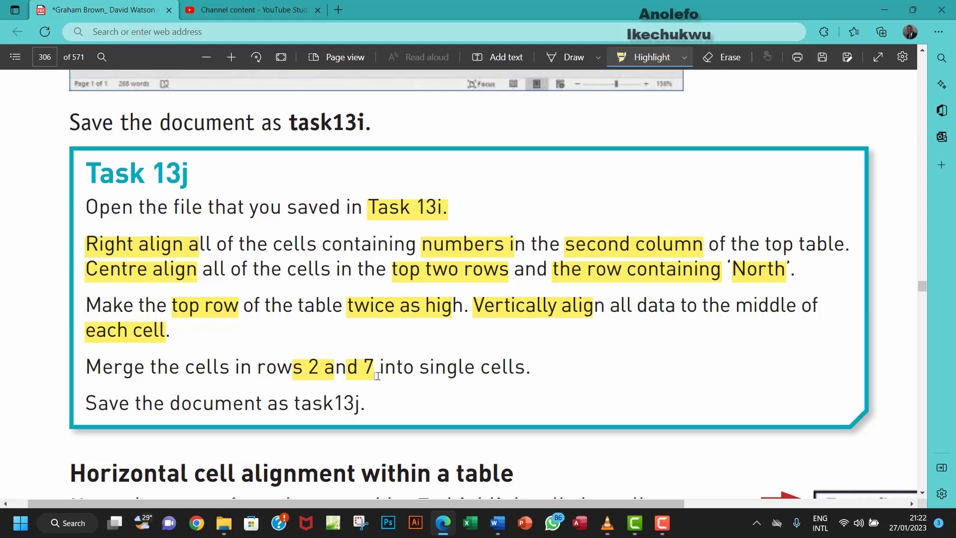
# Step: Merge the two cells of the South East row in Word's County/Closed table into a single cell
pyautogui.click(497, 522)
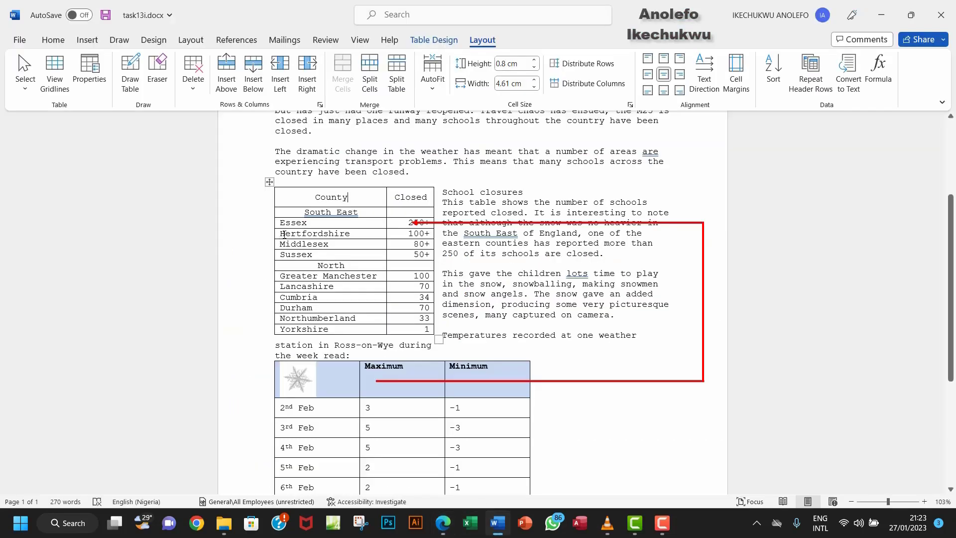
pyautogui.moveTo(294, 214); pyautogui.dragTo(410, 212)
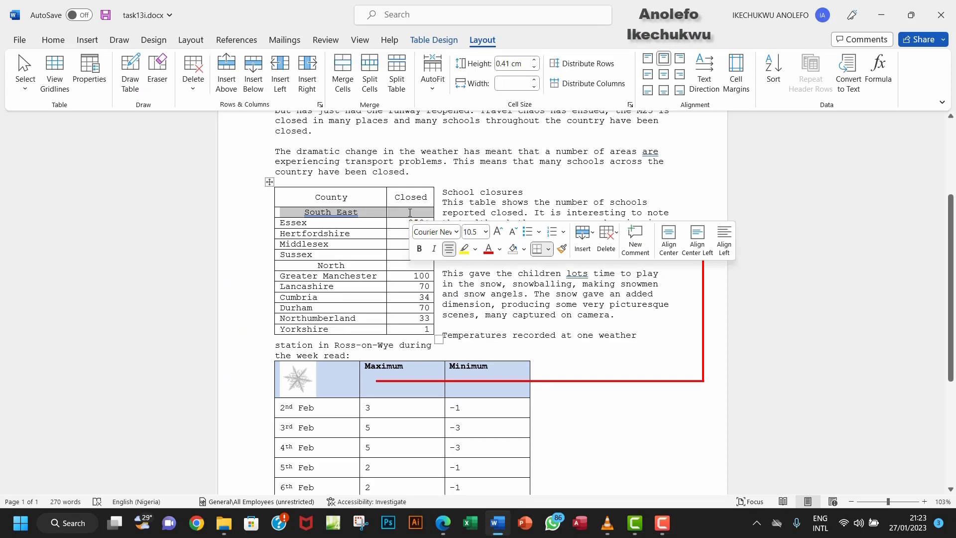
pyautogui.rightClick(349, 214)
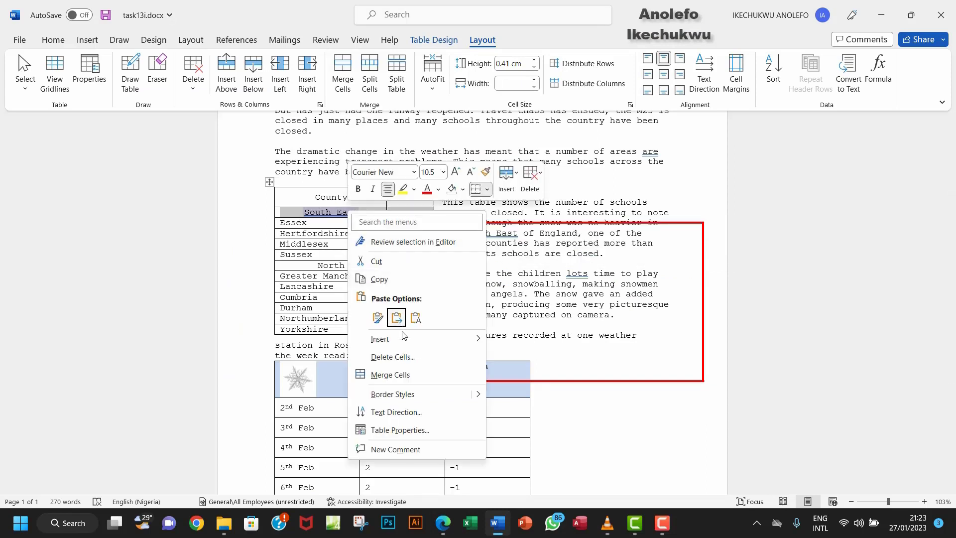
pyautogui.click(391, 374)
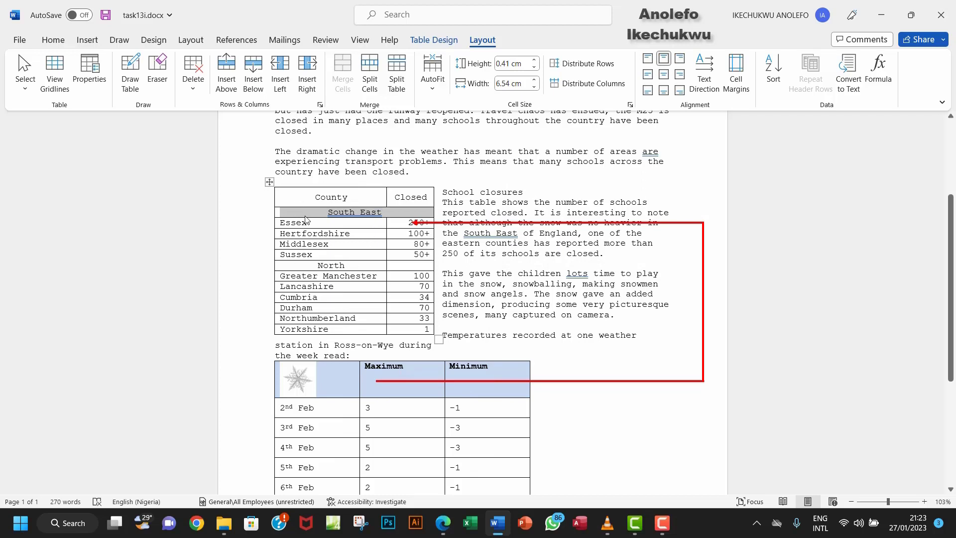
# Step: Merge the two cells of the North row in the County/Closed table into a single cell
pyautogui.moveTo(304, 266); pyautogui.dragTo(404, 264)
pyautogui.click(289, 264)
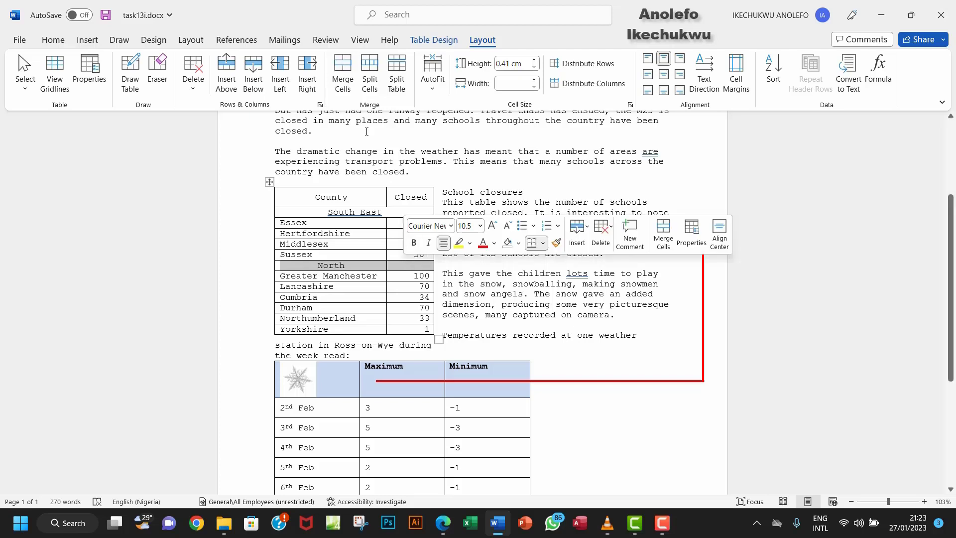
pyautogui.click(347, 75)
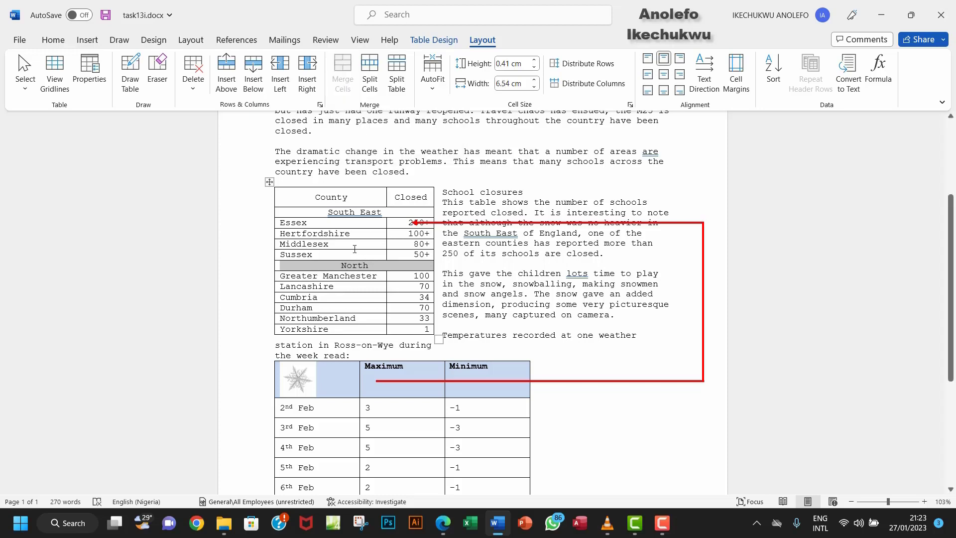
pyautogui.click(358, 220)
pyautogui.click(373, 307)
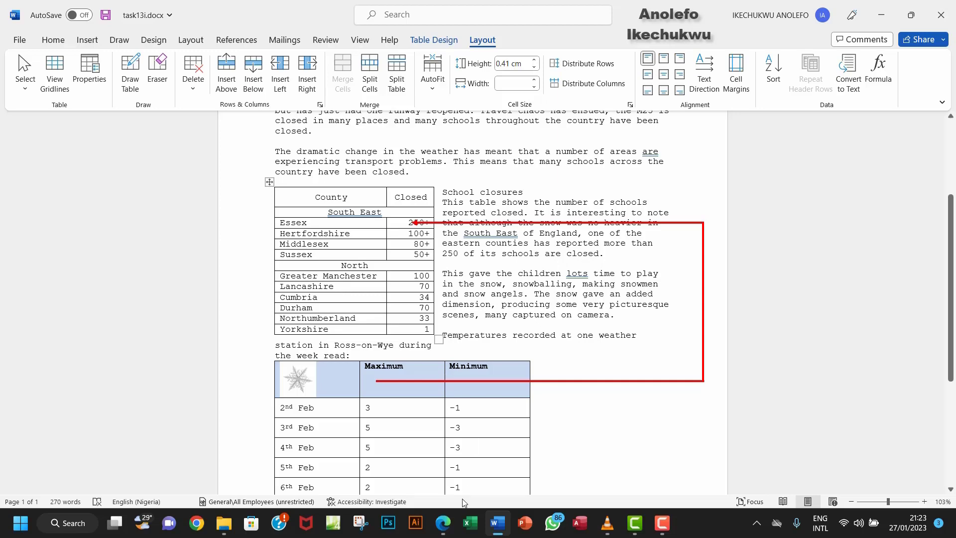
# Step: Switch to the PDF and highlight the file name "task13j" in the Task 13j save instruction
pyautogui.click(443, 522)
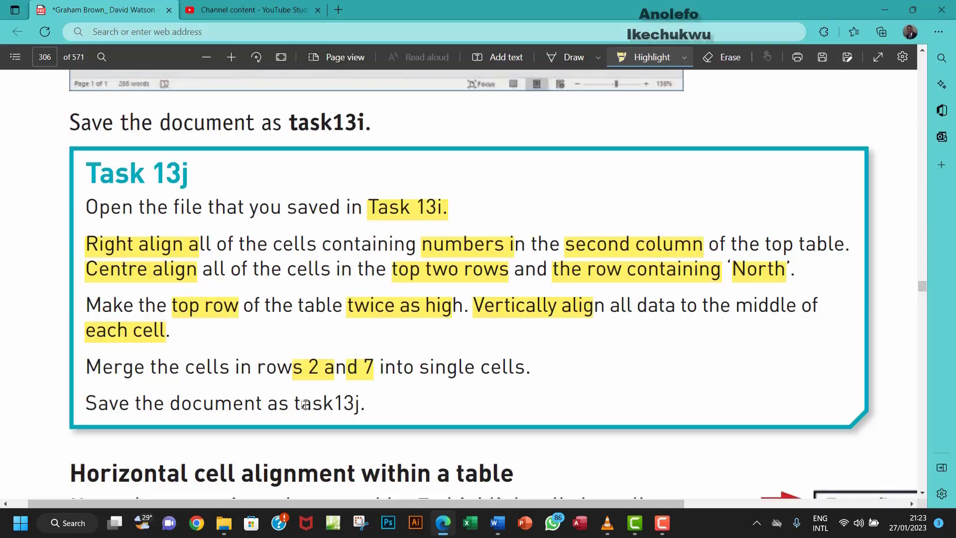
pyautogui.moveTo(296, 404); pyautogui.dragTo(396, 402)
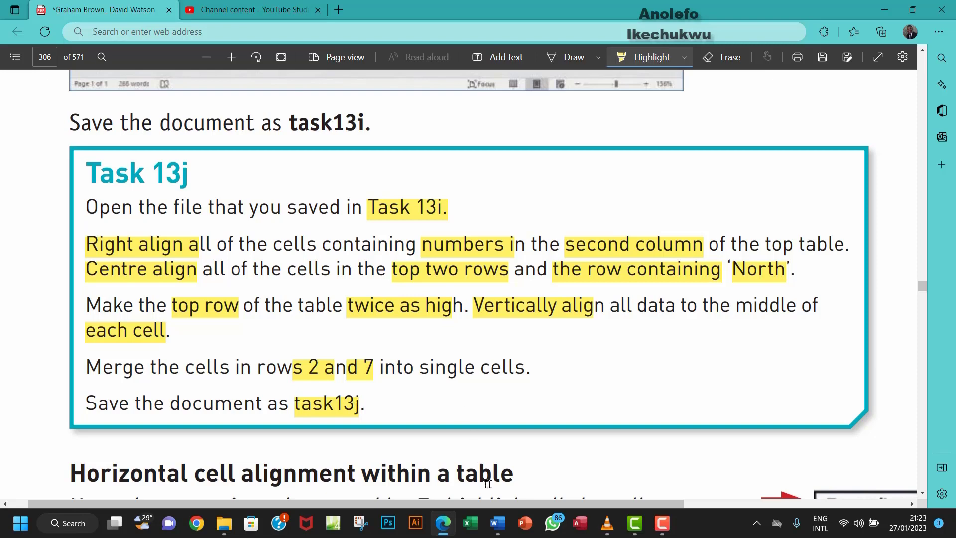
# Step: Save the Word document under the new name task13j in the Chapter 13 tasks folder
pyautogui.click(497, 522)
pyautogui.click(20, 40)
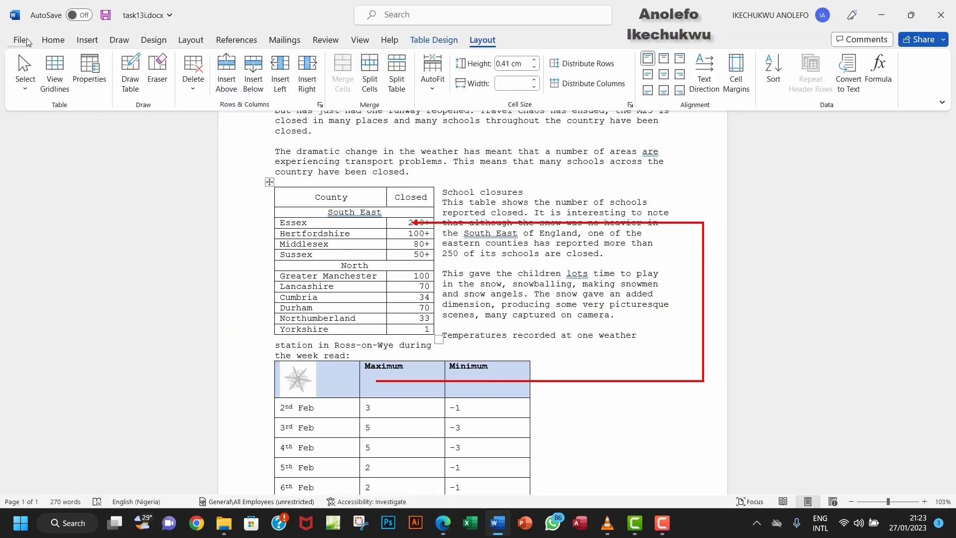
pyautogui.click(55, 203)
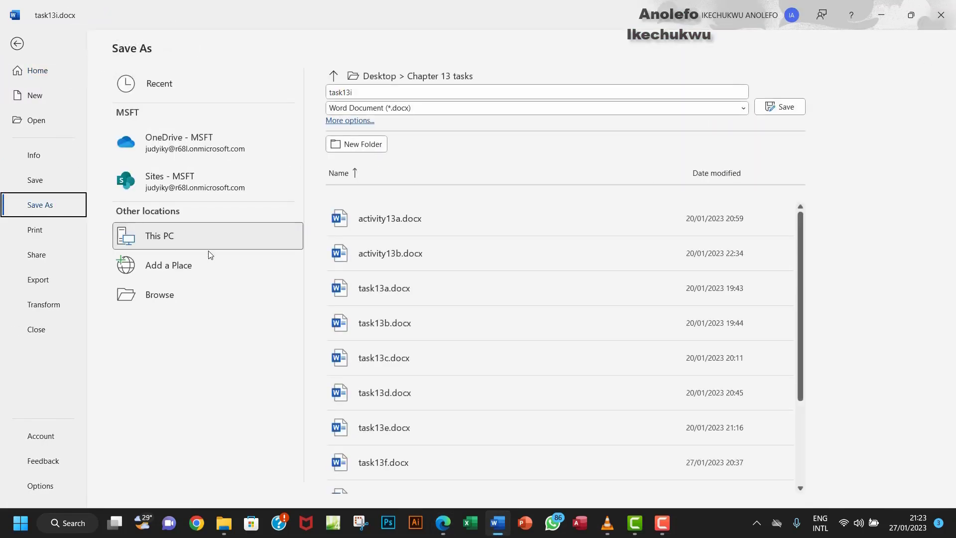
pyautogui.click(154, 293)
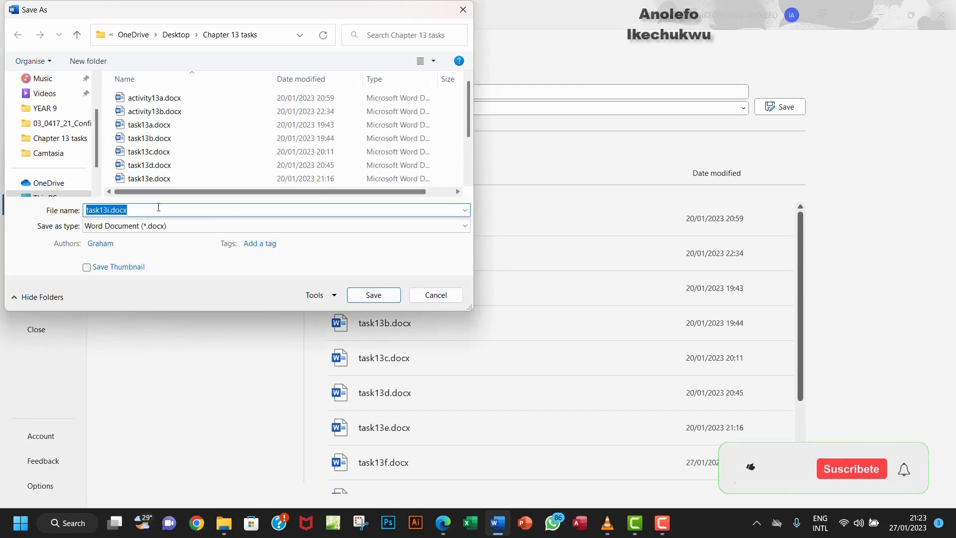
pyautogui.moveTo(139, 209); pyautogui.dragTo(108, 211)
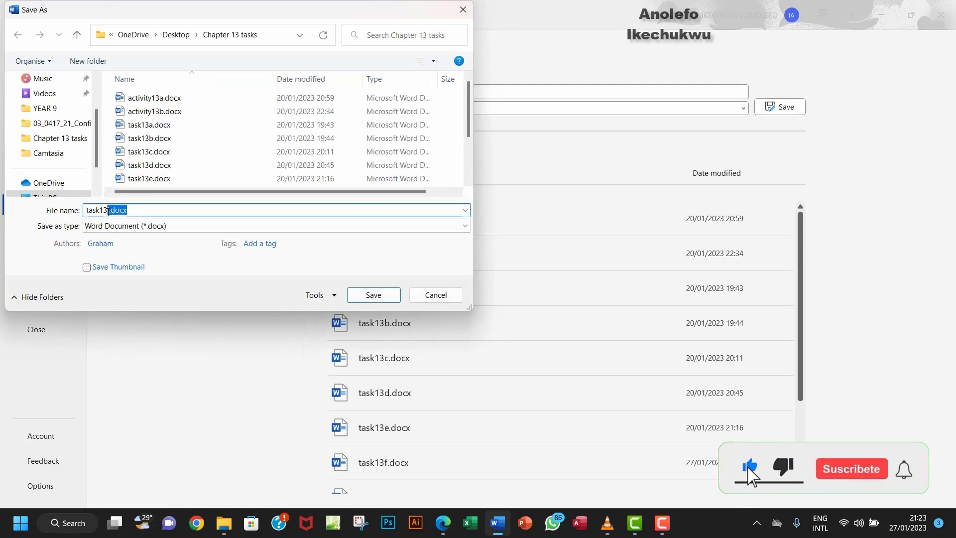
pyautogui.press('BackSpace')
pyautogui.write('j')
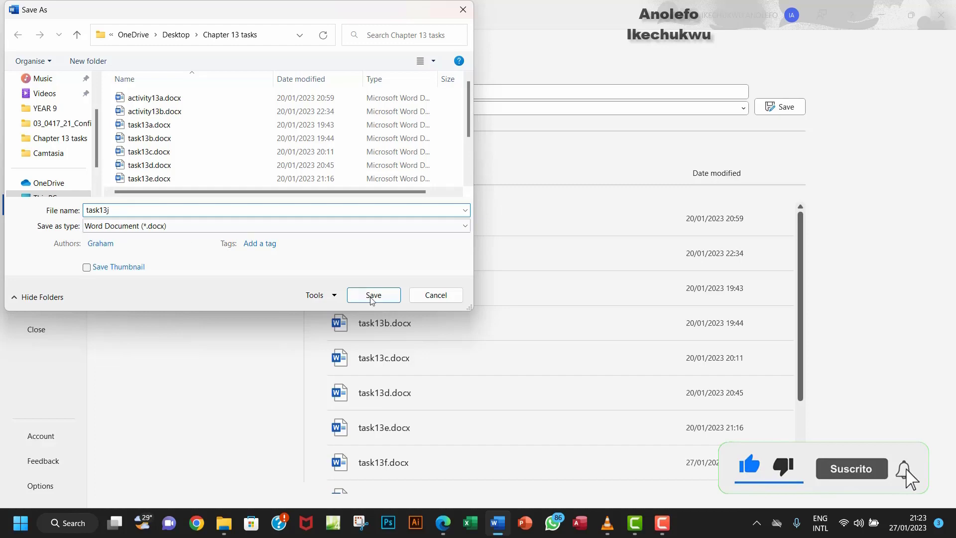
pyautogui.click(373, 294)
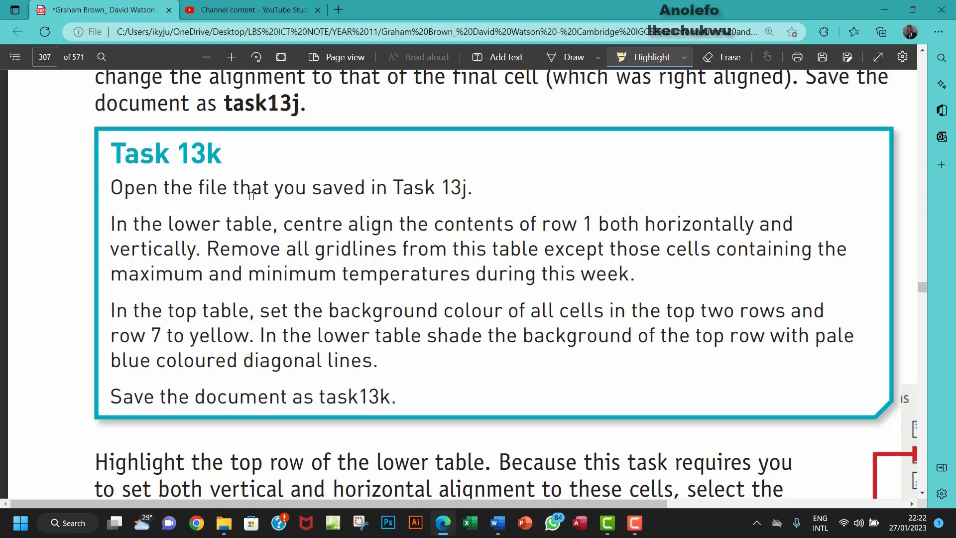
# Step: Highlight "Task 13j", "lower table", "centre align", "row 1", "horizontally" and "vertically" in the PDF's Task 13k box
pyautogui.moveTo(392, 190); pyautogui.dragTo(472, 189)
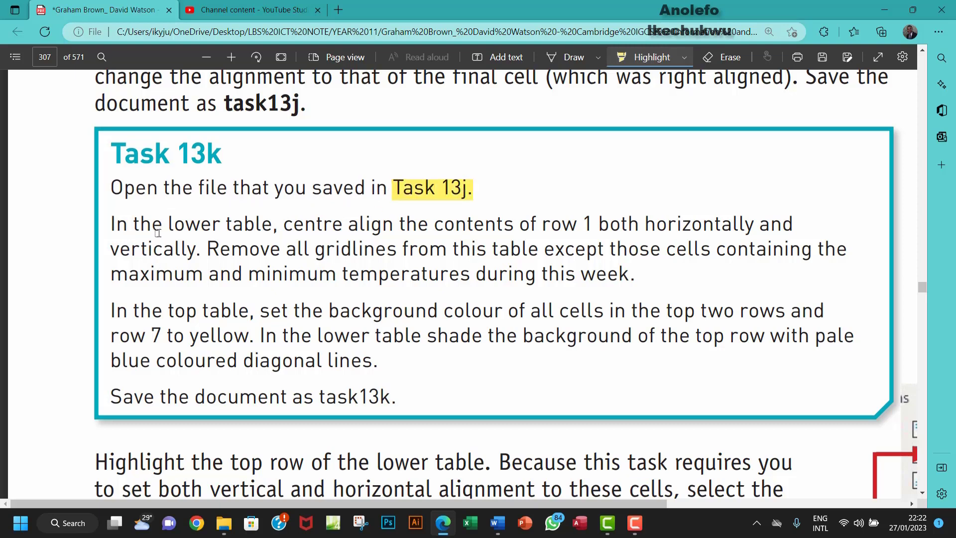
pyautogui.moveTo(284, 227); pyautogui.dragTo(394, 227)
pyautogui.moveTo(151, 224); pyautogui.dragTo(272, 227)
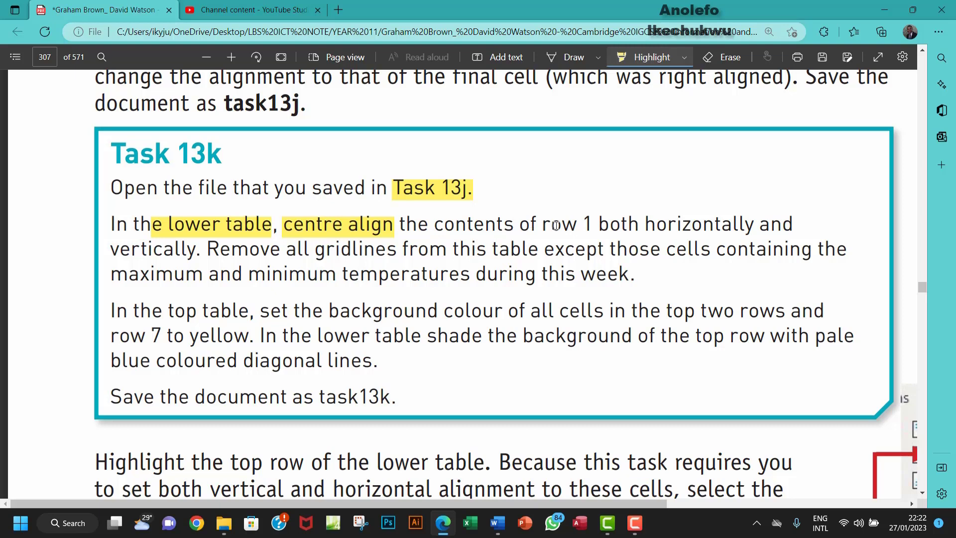
pyautogui.moveTo(542, 225); pyautogui.dragTo(753, 225)
pyautogui.moveTo(111, 251); pyautogui.dragTo(197, 252)
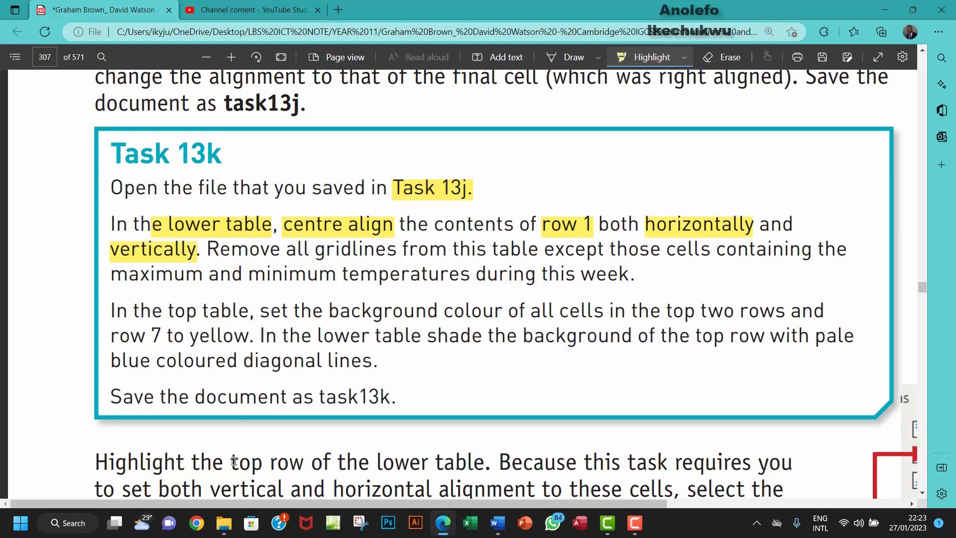
# Step: Open task13j.docx in Word from the Chapter 13 tasks folder in File Explorer
pyautogui.moveTo(232, 525)
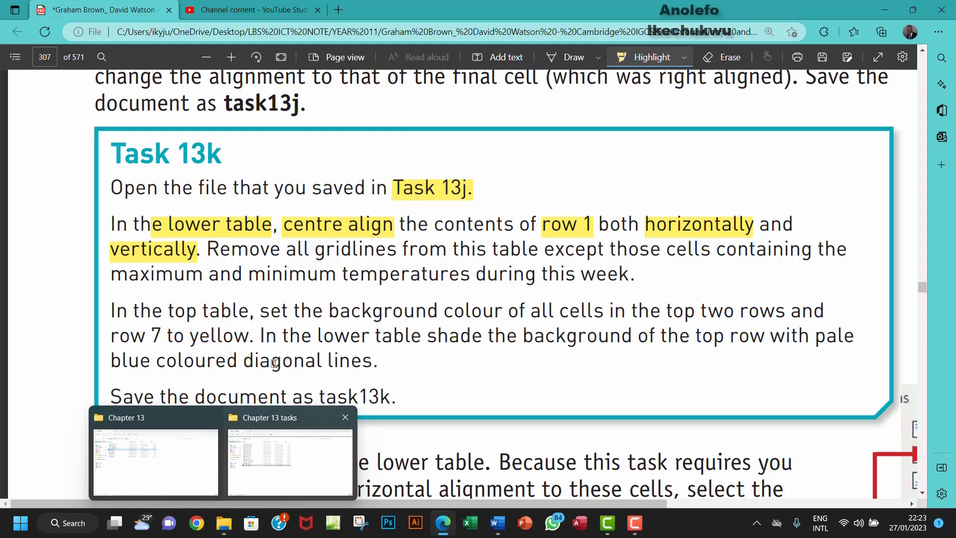
pyautogui.click(305, 418)
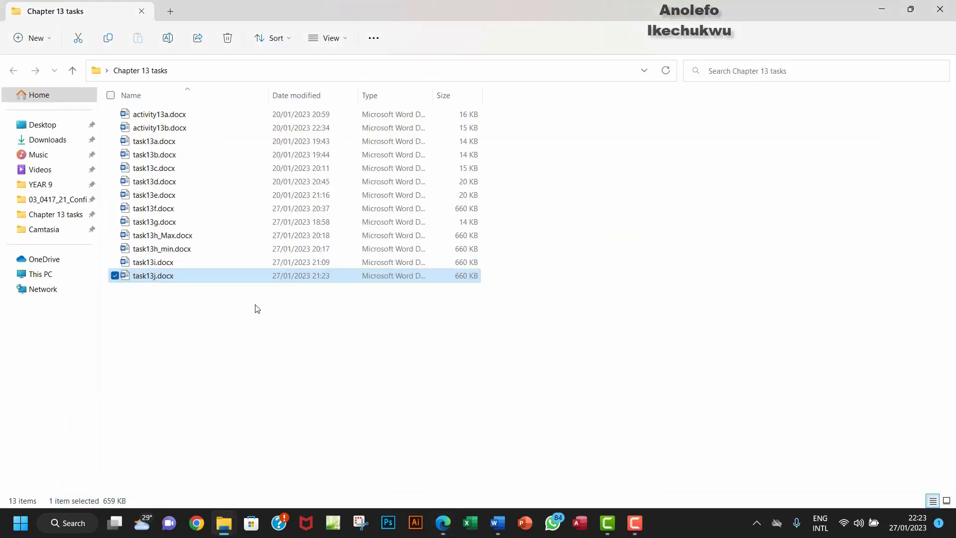
pyautogui.doubleClick(212, 282)
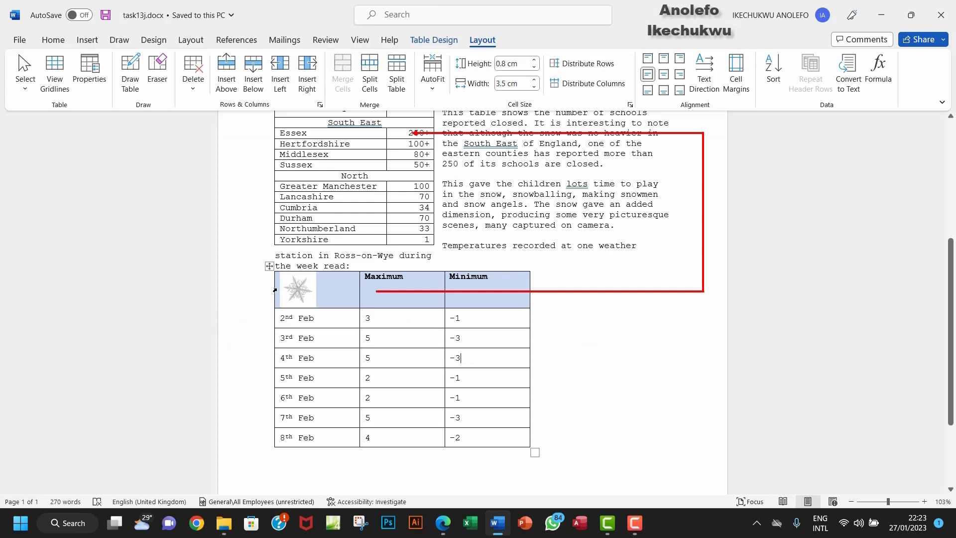
# Step: Apply Align Center to the lower table's top row, centring the snowflake, Maximum and Minimum cells horizontally and vertically
pyautogui.moveTo(275, 289); pyautogui.dragTo(463, 292)
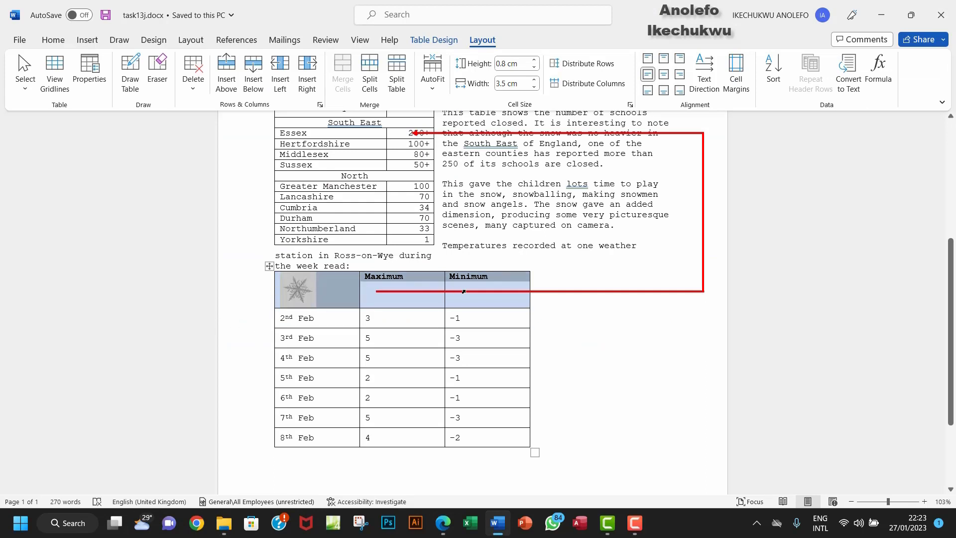
pyautogui.click(447, 522)
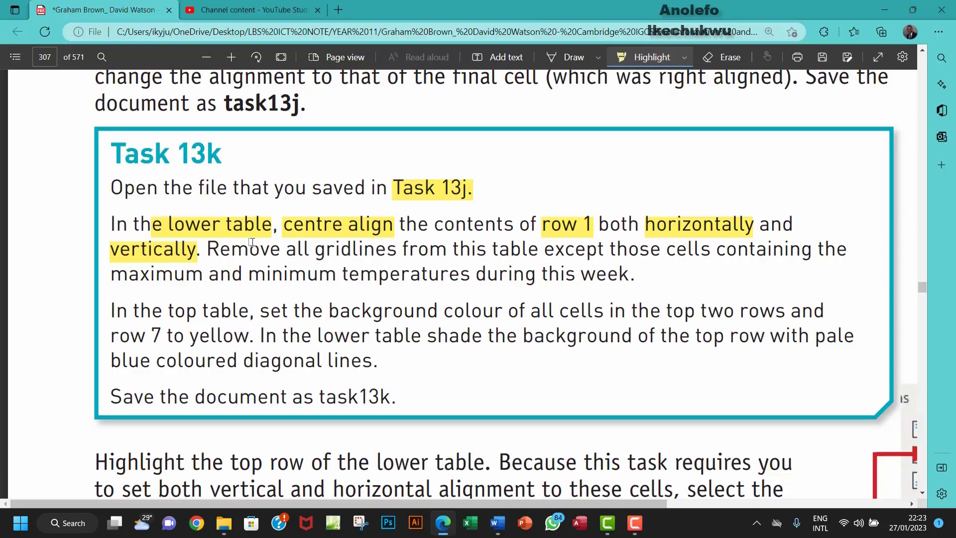
pyautogui.click(498, 523)
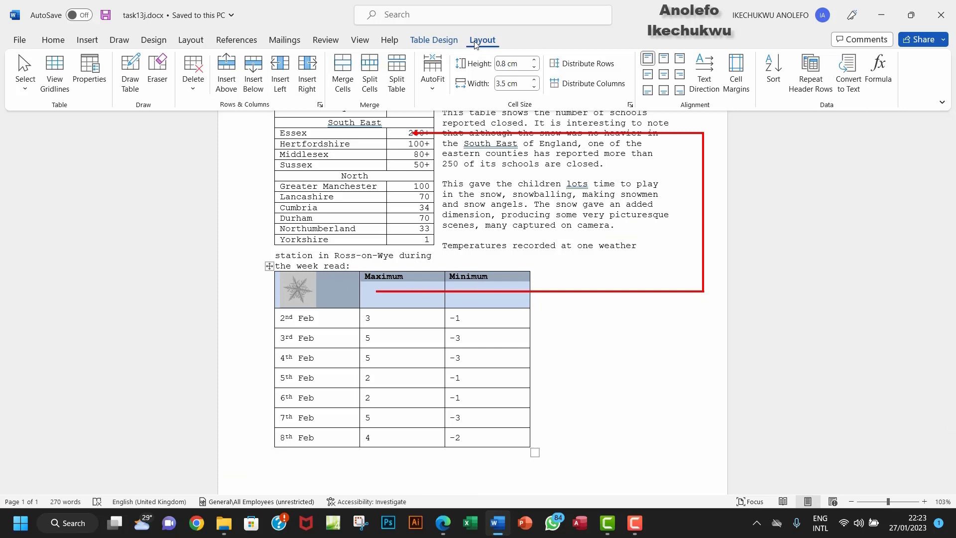
pyautogui.click(663, 77)
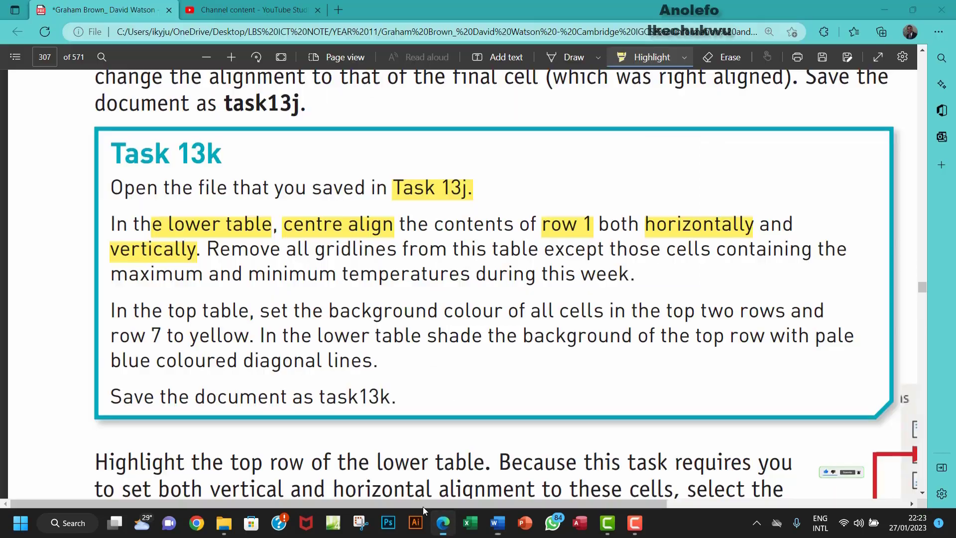
# Step: Switch to the PDF and highlight "all gridlines from this table except those cells" in the Task 13k box
pyautogui.click(443, 522)
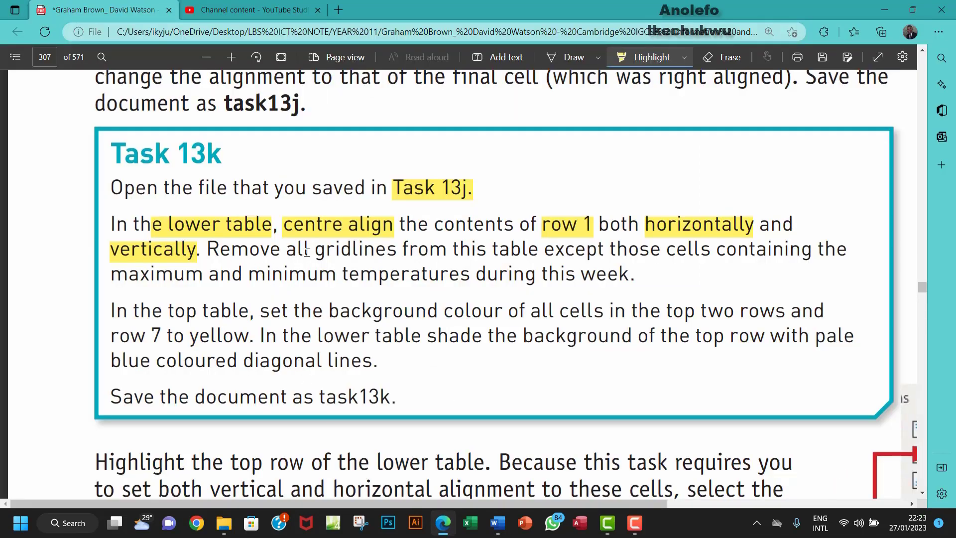
pyautogui.moveTo(271, 249); pyautogui.dragTo(701, 255)
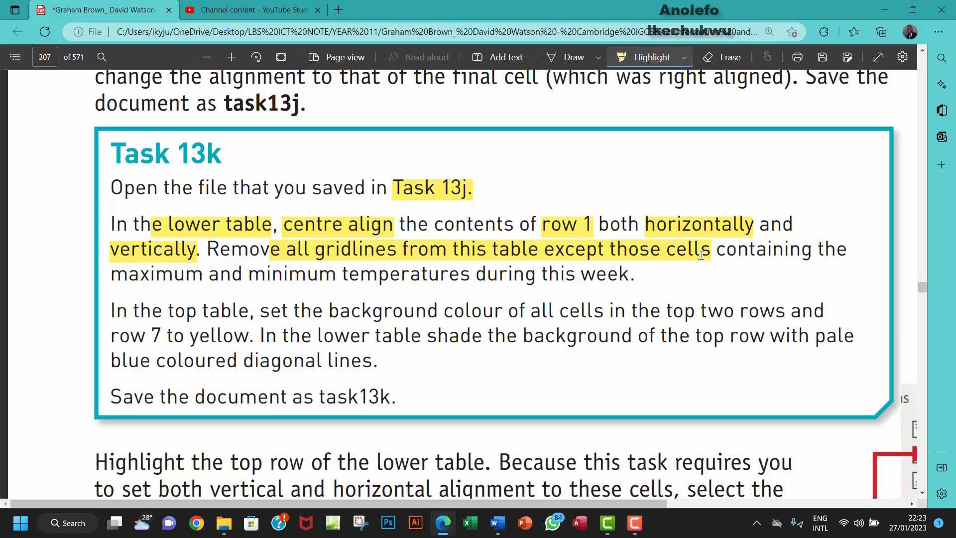
pyautogui.moveTo(700, 255); pyautogui.dragTo(701, 255)
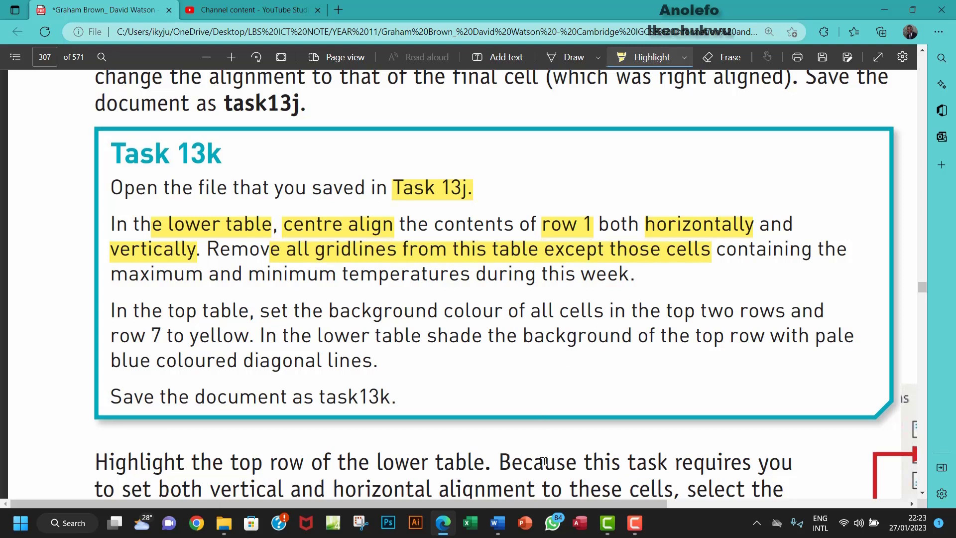
# Step: Switch to Word and remove all borders from the entire lower temperature table with No Border
pyautogui.click(497, 523)
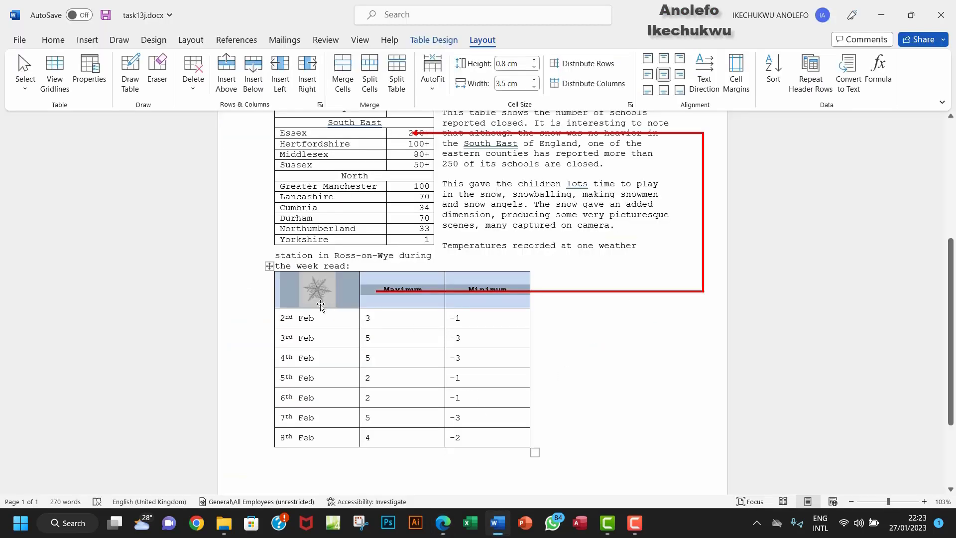
pyautogui.click(269, 266)
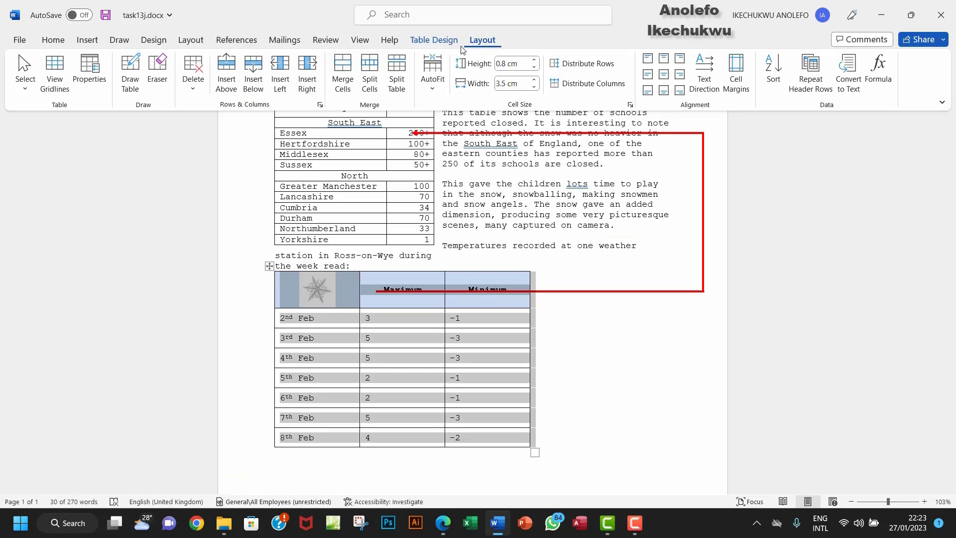
pyautogui.click(432, 40)
pyautogui.click(411, 354)
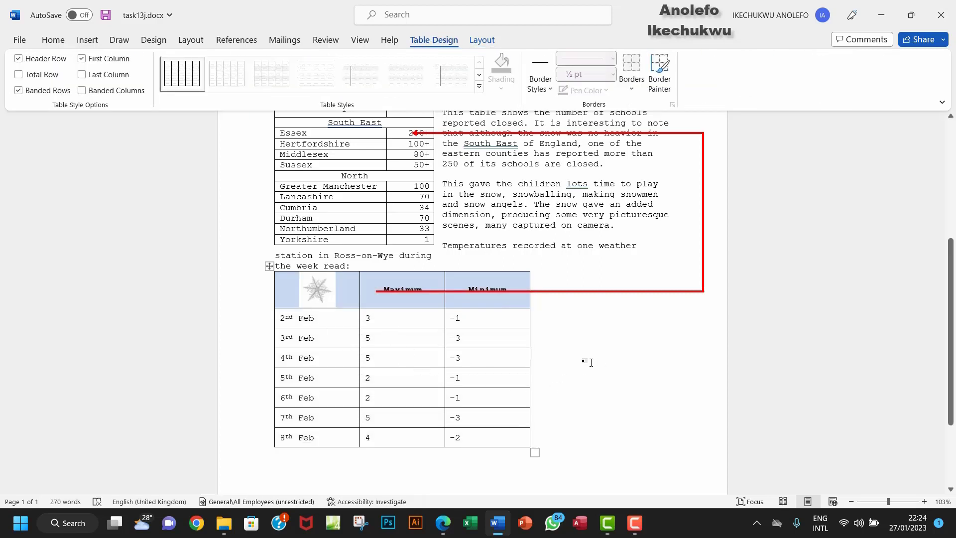
pyautogui.click(457, 216)
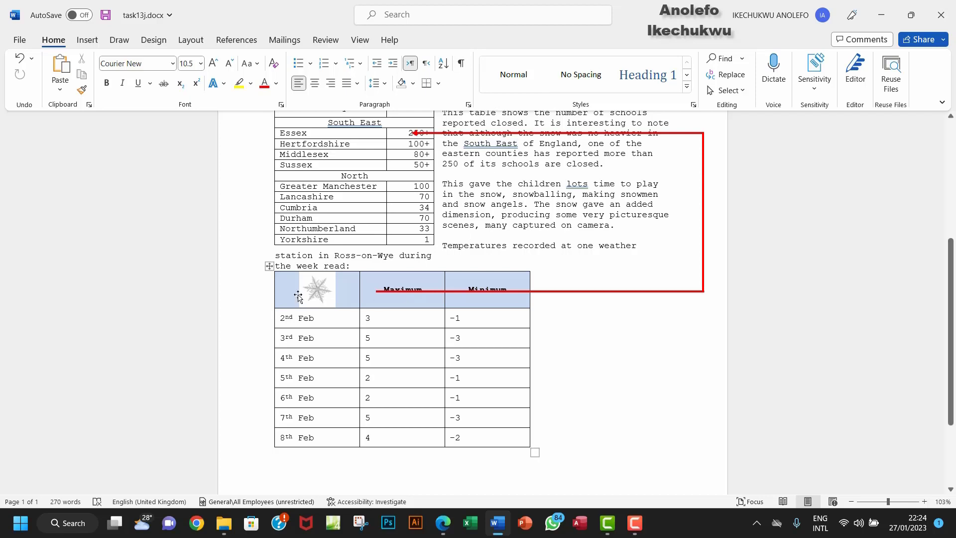
pyautogui.click(268, 265)
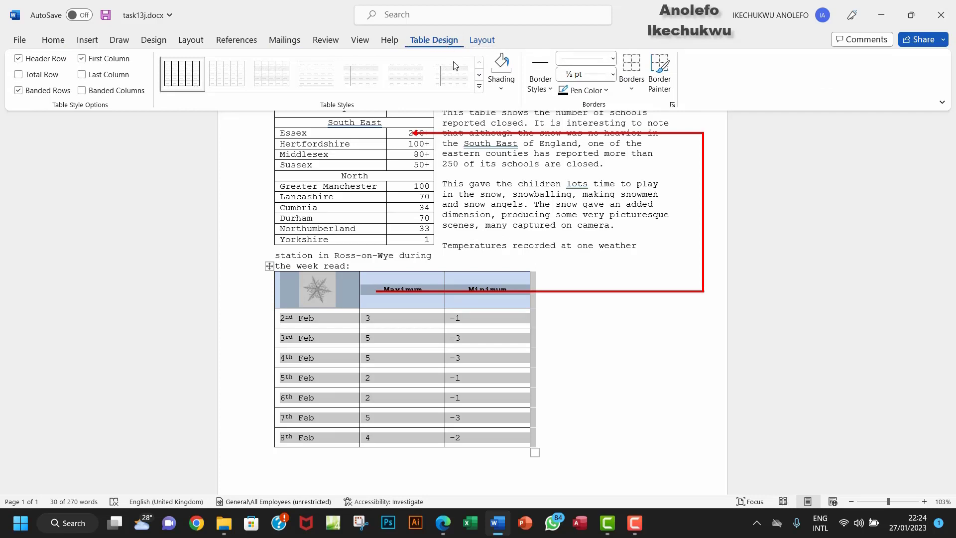
pyautogui.click(634, 90)
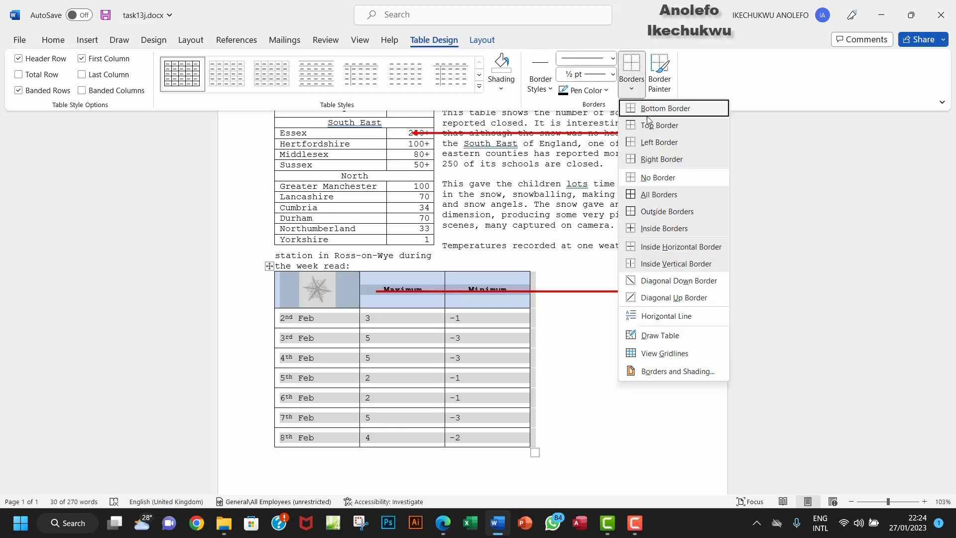
pyautogui.click(657, 180)
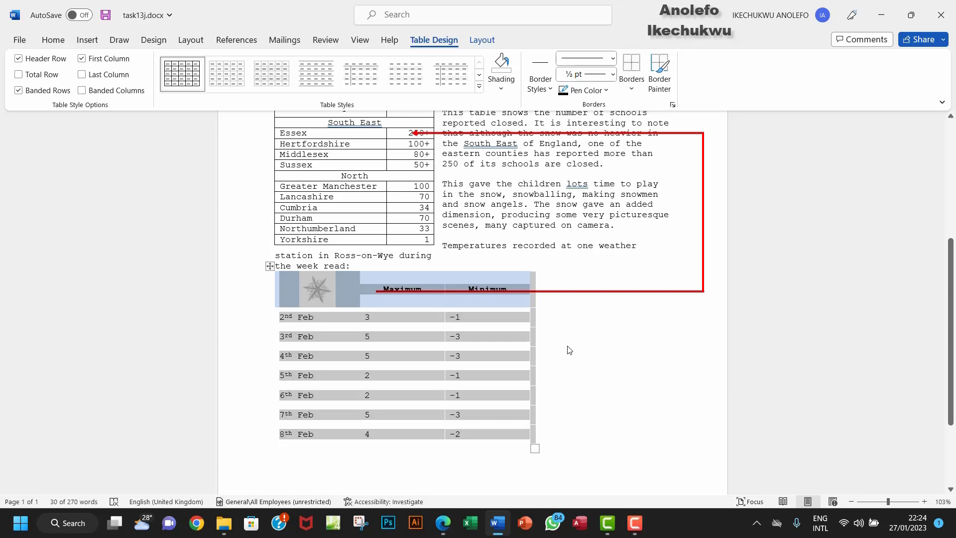
pyautogui.click(501, 343)
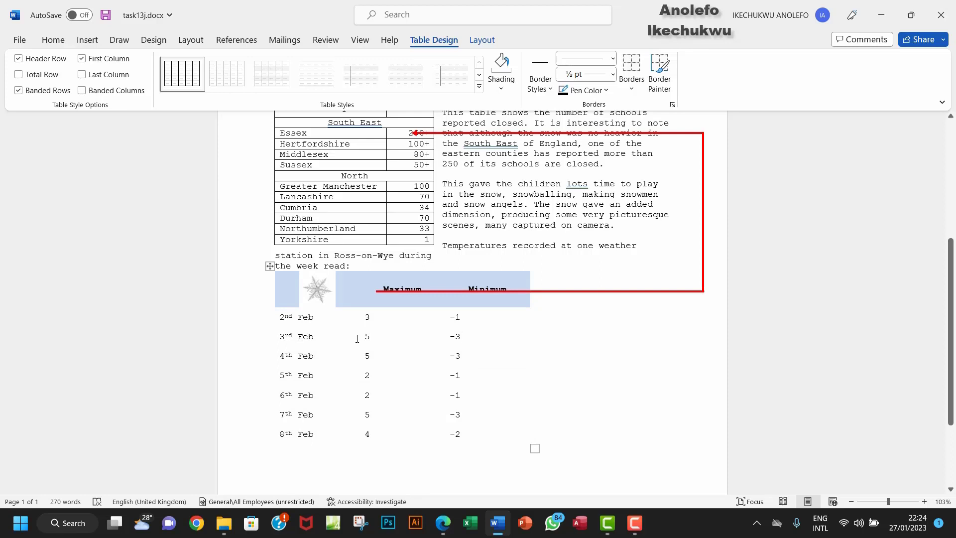
# Step: Apply All Borders to the Maximum and Minimum cells of the 3rd, 4th and 7th Feb rows in the lower table
pyautogui.moveTo(358, 339); pyautogui.dragTo(397, 336)
pyautogui.click(386, 336)
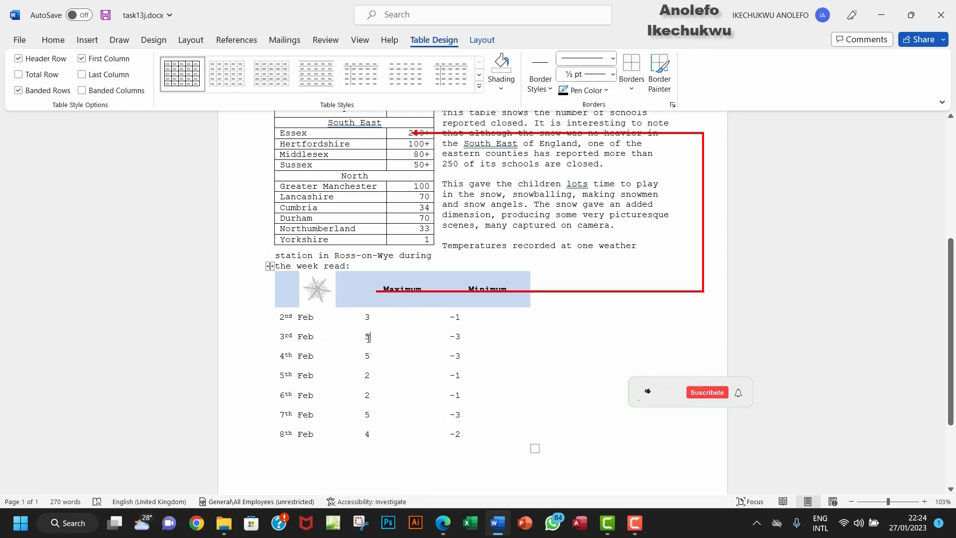
pyautogui.moveTo(359, 339); pyautogui.dragTo(467, 355)
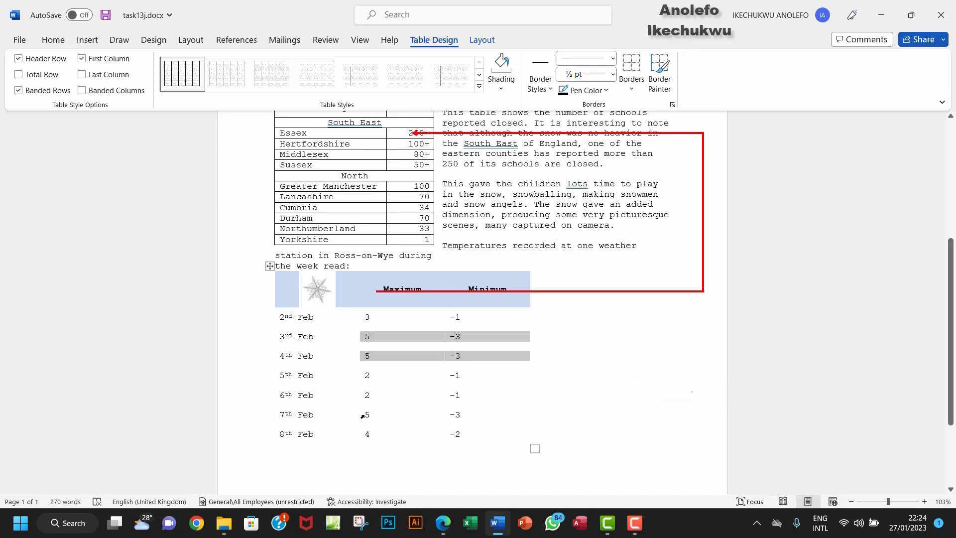
pyautogui.moveTo(362, 416); pyautogui.dragTo(463, 409)
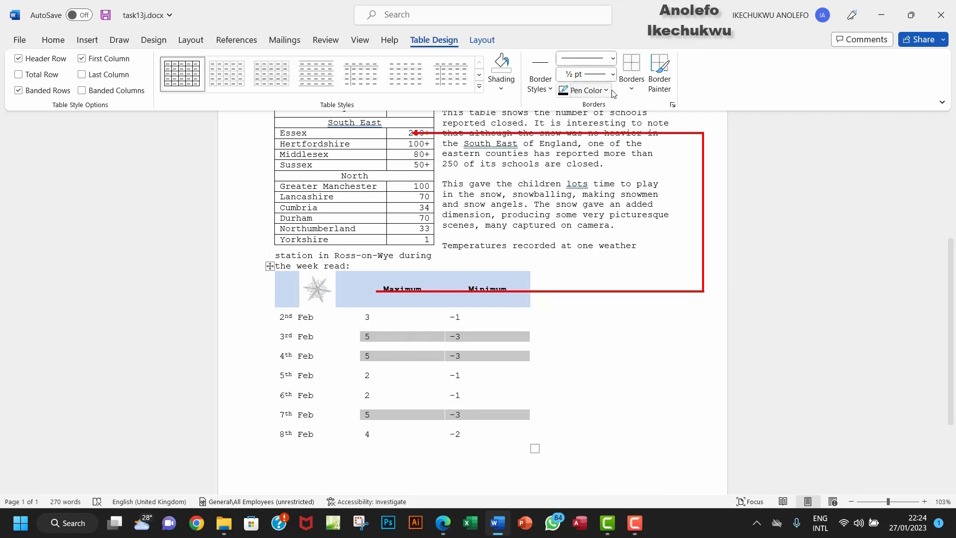
pyautogui.click(631, 90)
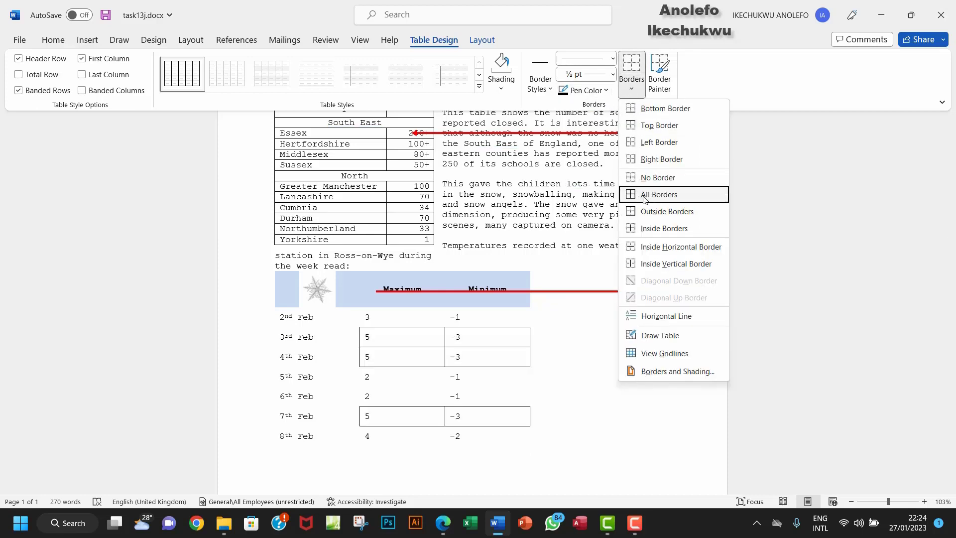
pyautogui.click(645, 194)
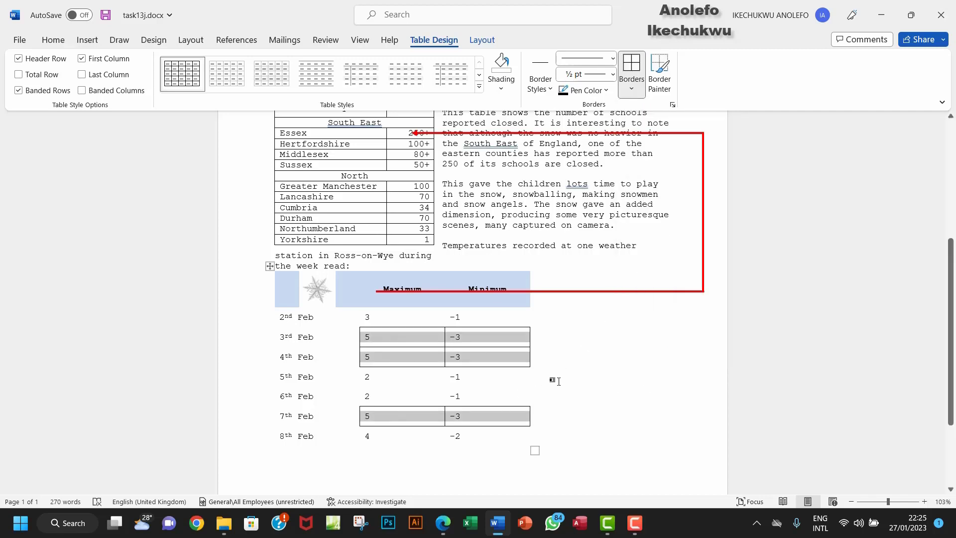
pyautogui.click(552, 386)
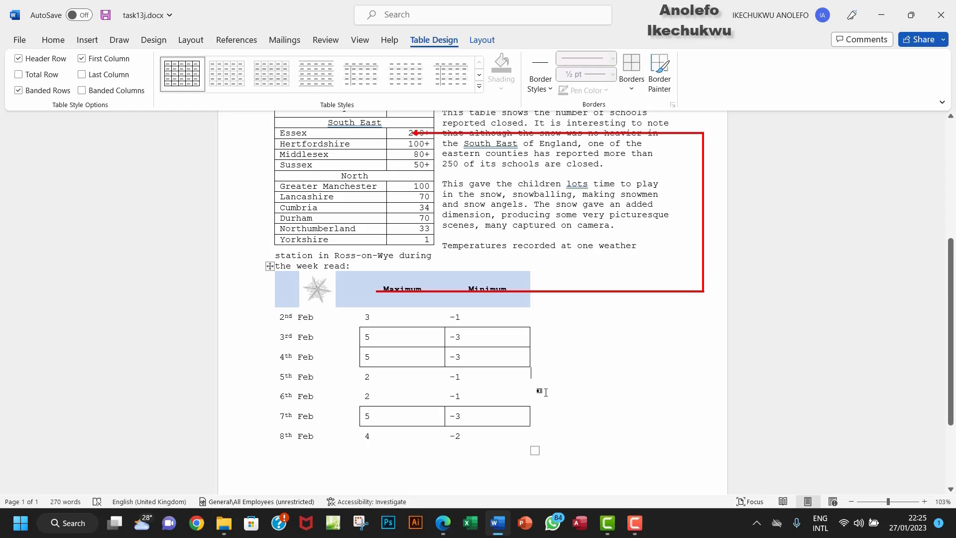
# Step: Switch to the PDF and highlight the full gridlines sentence, "the top two rows" and "row 7 to yellow" in the Task 13k box
pyautogui.click(443, 523)
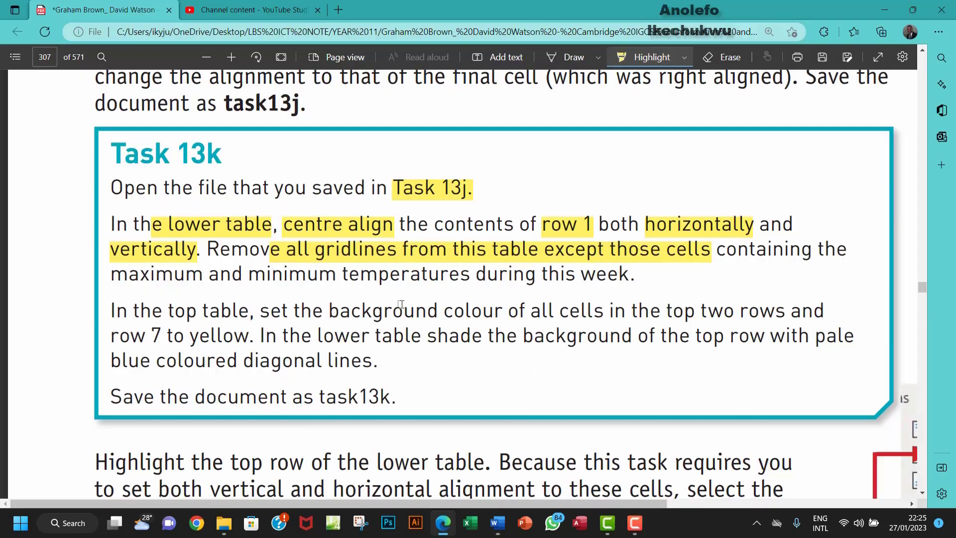
pyautogui.moveTo(207, 249); pyautogui.dragTo(636, 277)
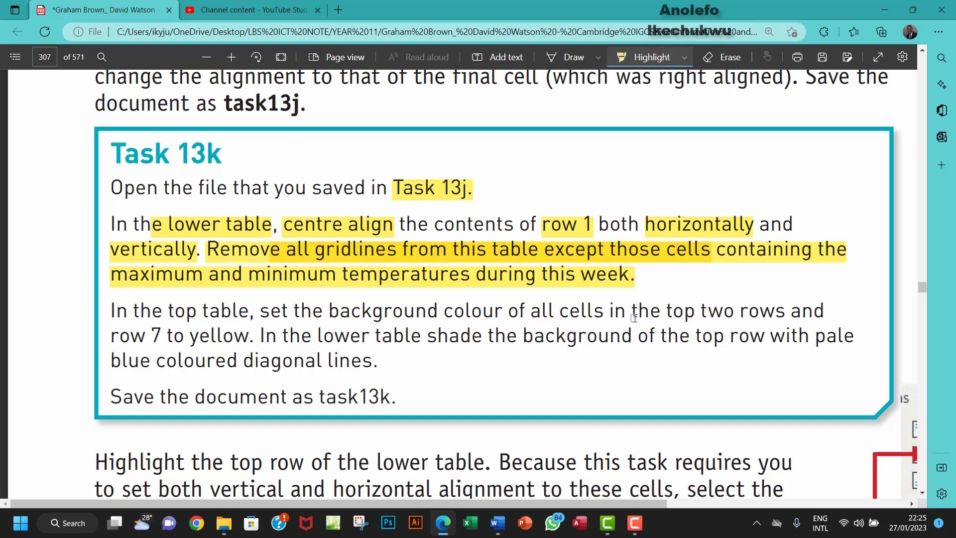
pyautogui.moveTo(631, 314); pyautogui.dragTo(785, 317)
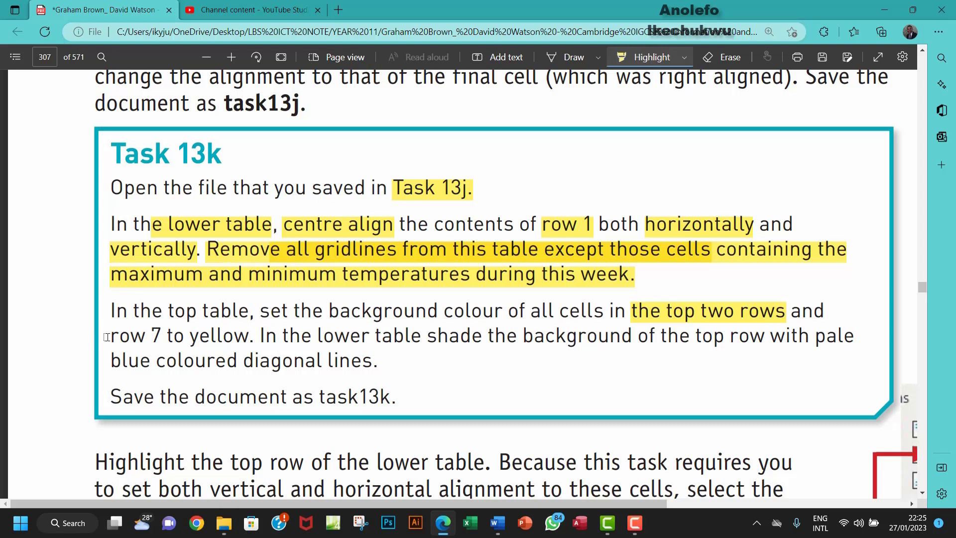
pyautogui.moveTo(107, 337); pyautogui.dragTo(249, 338)
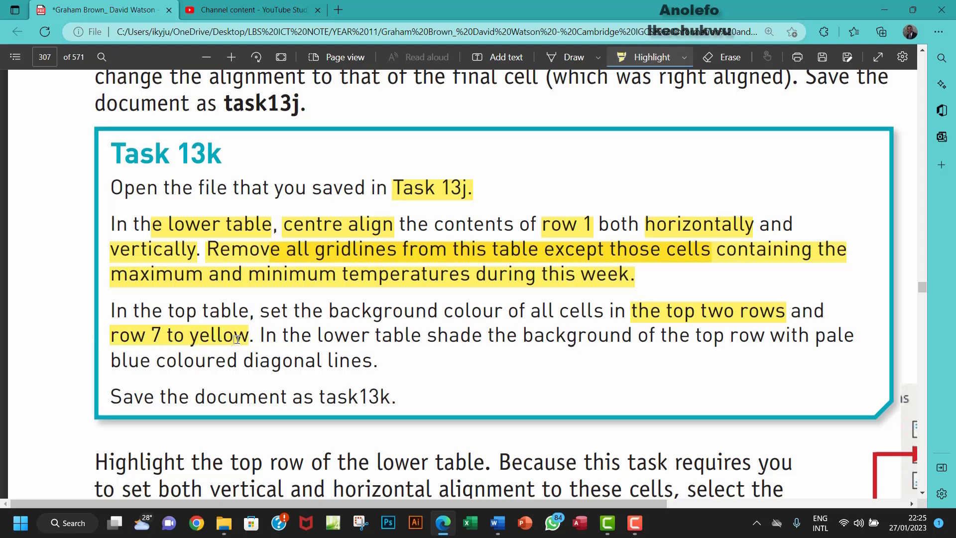
# Step: In Word, shade the top table's County/Closed, South East and North rows yellow
pyautogui.click(498, 523)
pyautogui.scroll(5, 350, 315)
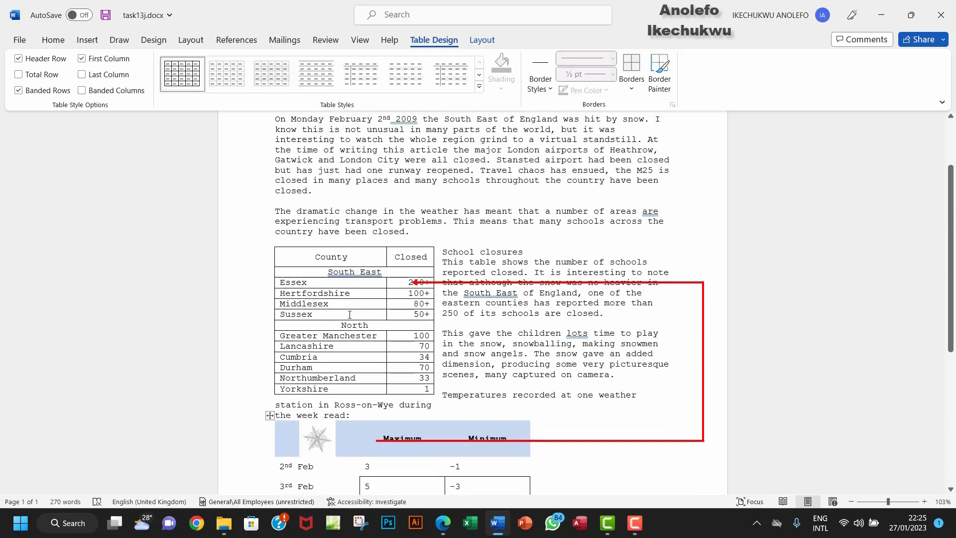
pyautogui.moveTo(315, 258); pyautogui.dragTo(423, 259)
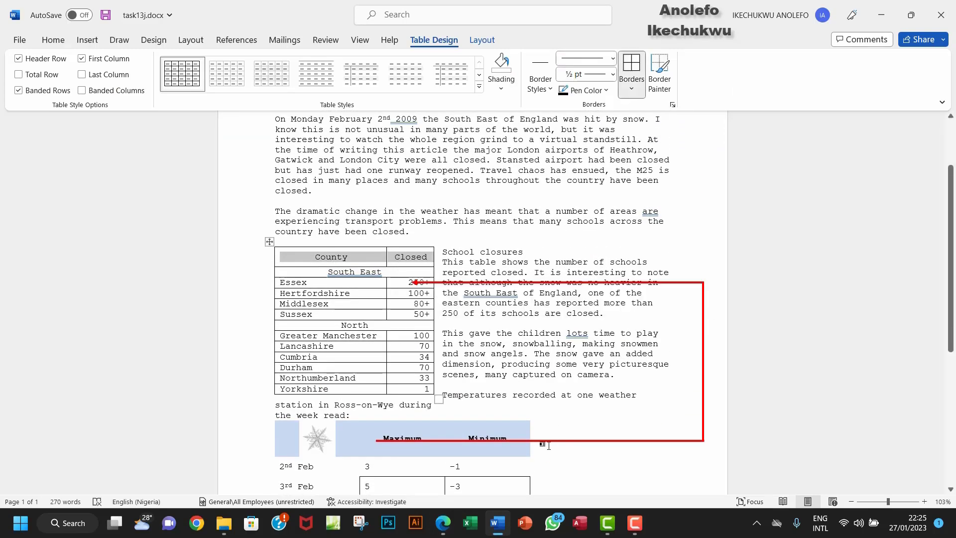
pyautogui.click(442, 523)
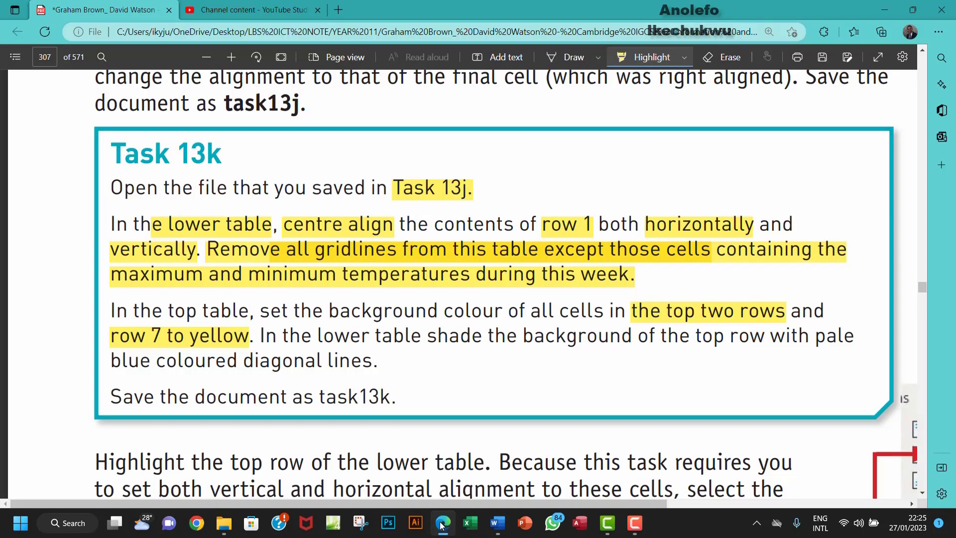
pyautogui.click(442, 523)
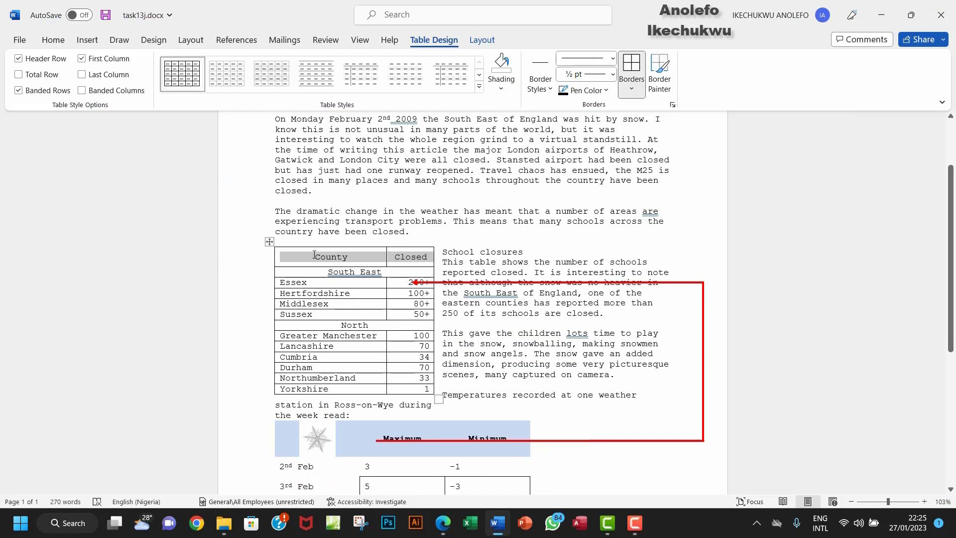
pyautogui.moveTo(314, 255); pyautogui.dragTo(407, 271)
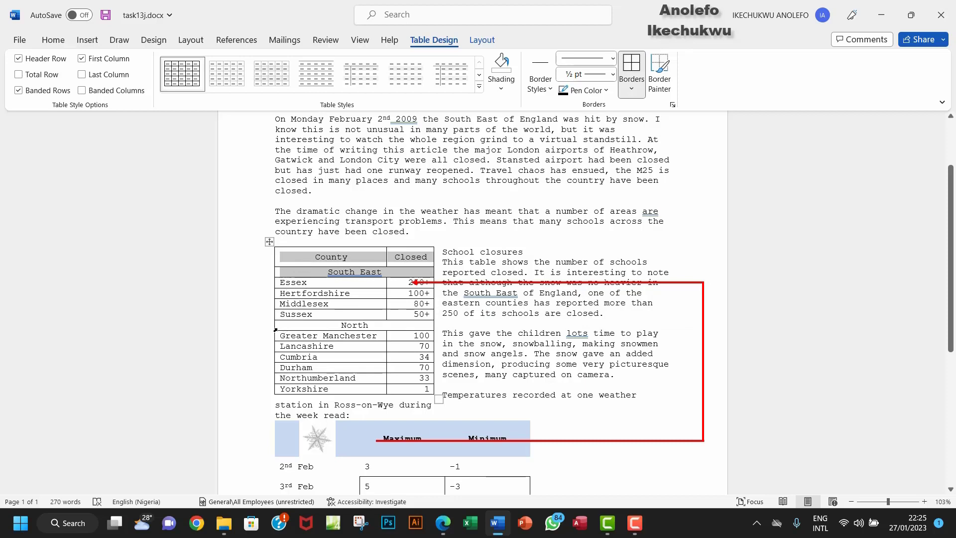
pyautogui.click(275, 330)
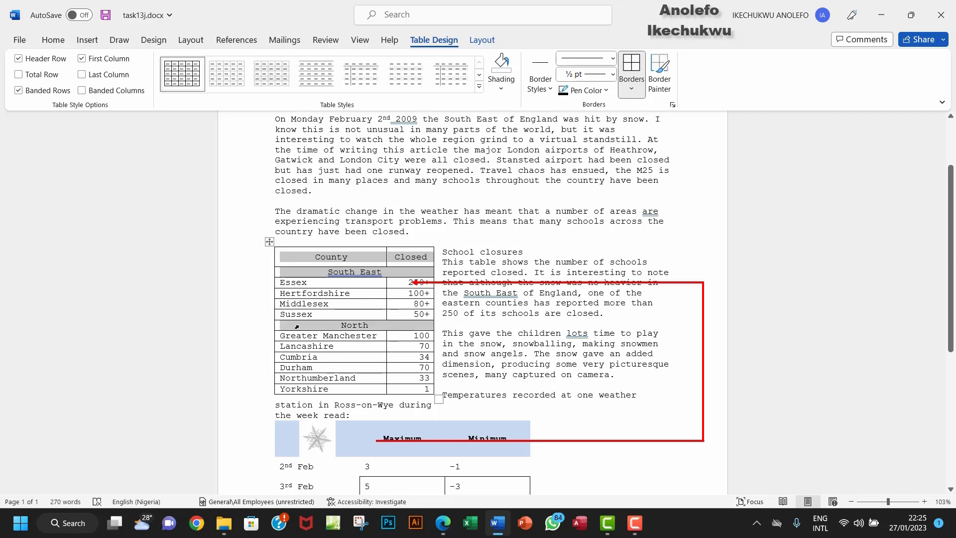
pyautogui.rightClick(314, 325)
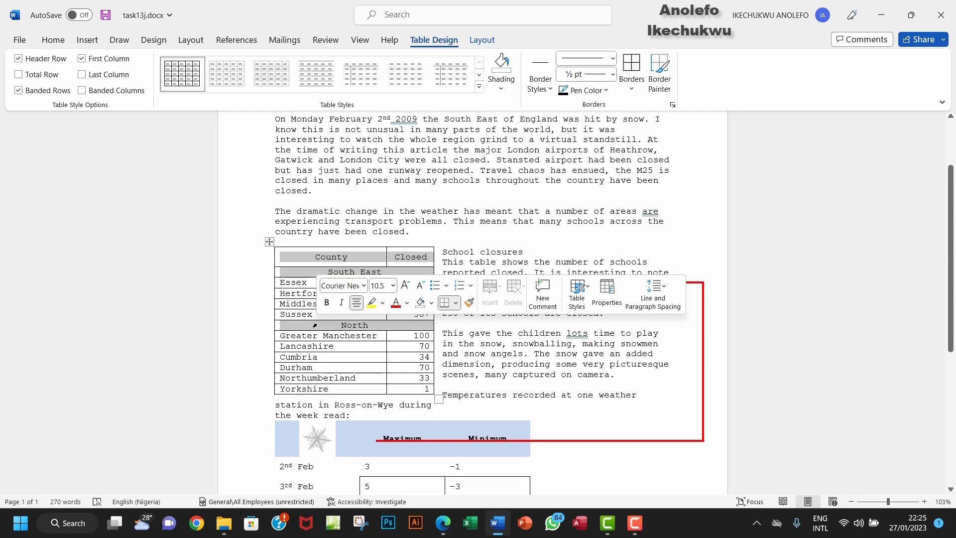
pyautogui.click(502, 91)
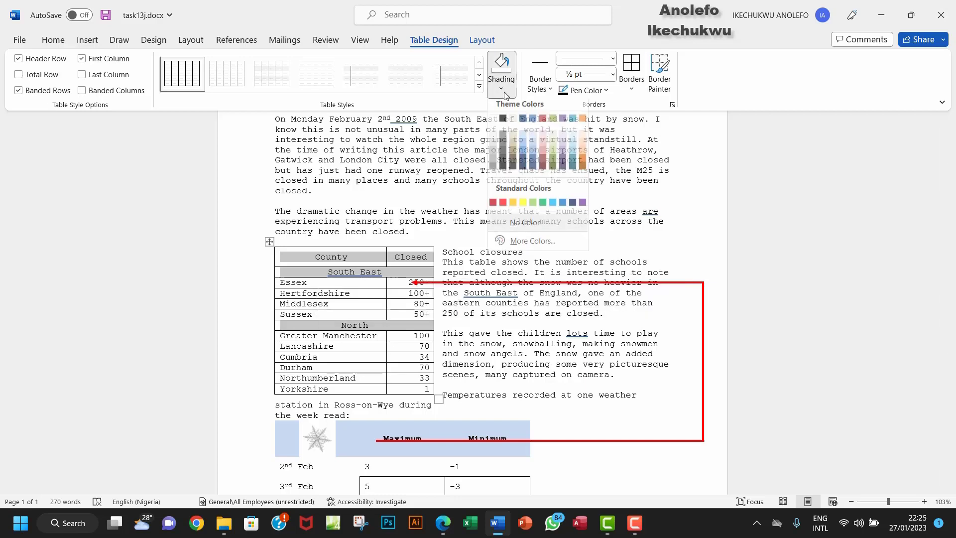
pyautogui.click(523, 208)
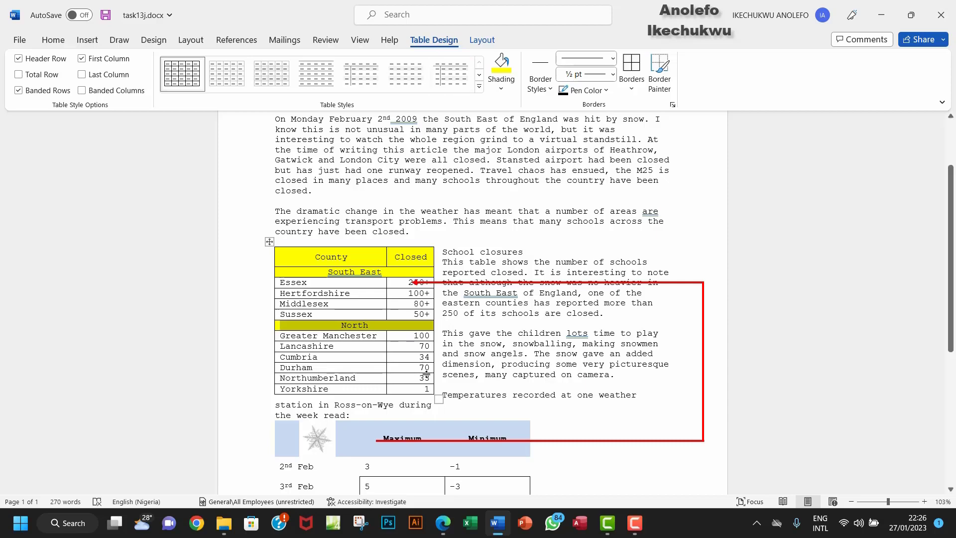
# Step: Switch to the PDF and highlight "top row" and "blue coloured diagonal lines" in the Task 13k box
pyautogui.click(442, 523)
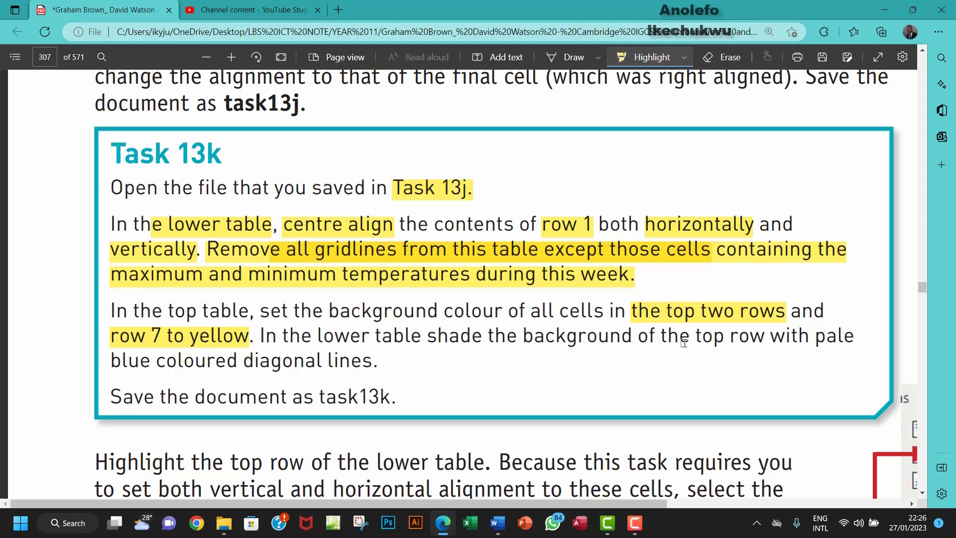
pyautogui.moveTo(684, 343); pyautogui.dragTo(751, 337)
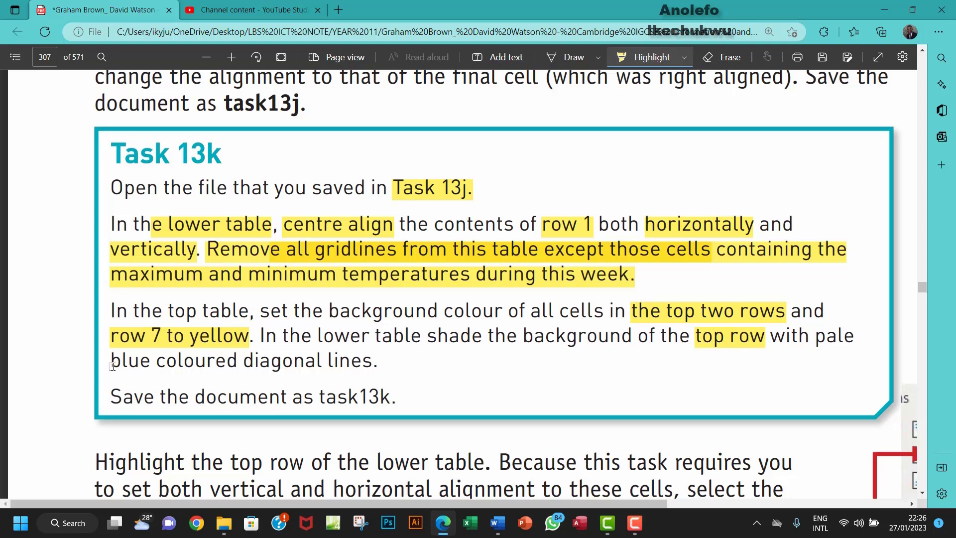
pyautogui.moveTo(113, 365); pyautogui.dragTo(366, 367)
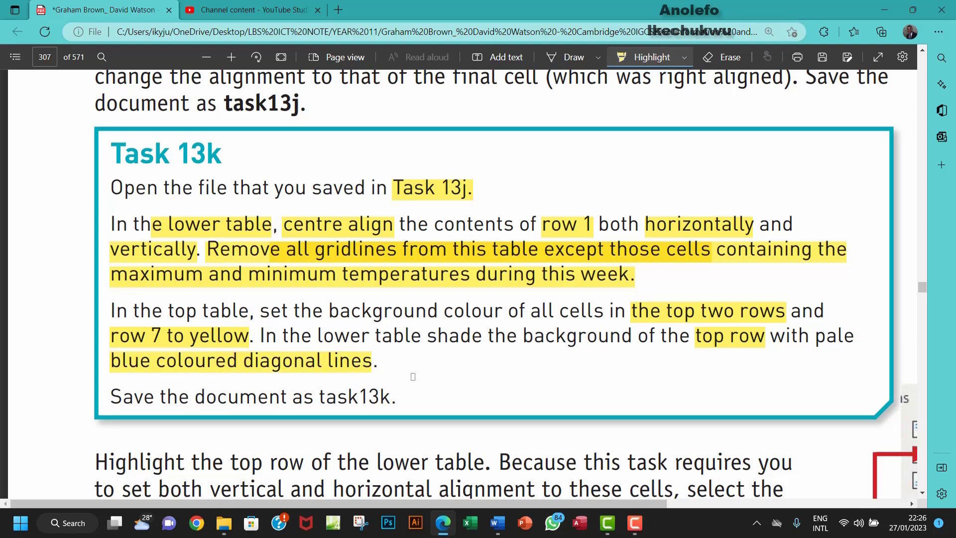
# Step: Switch to Word and open the Borders and Shading fill and pattern settings for the lower table's top row
pyautogui.click(497, 524)
pyautogui.scroll(-5, 397, 381)
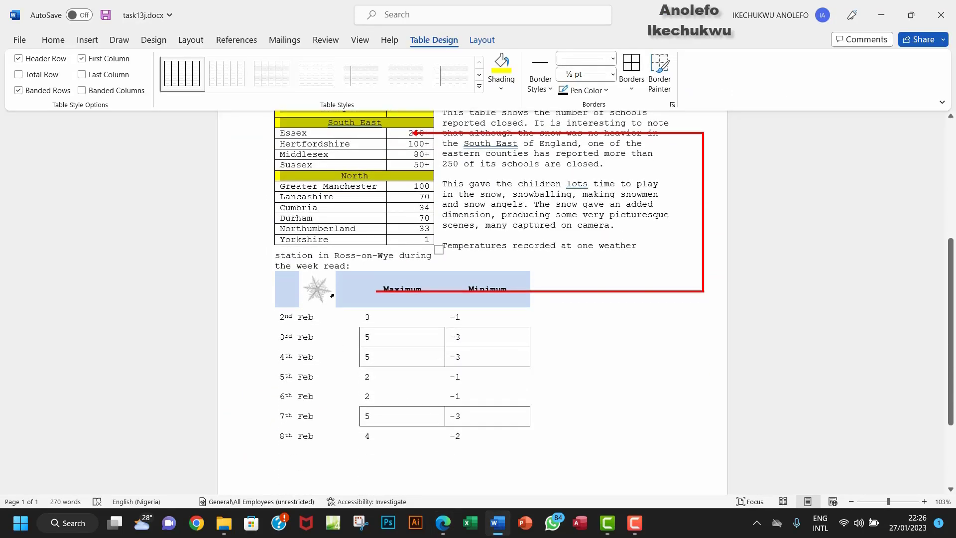
pyautogui.moveTo(332, 295); pyautogui.dragTo(470, 298)
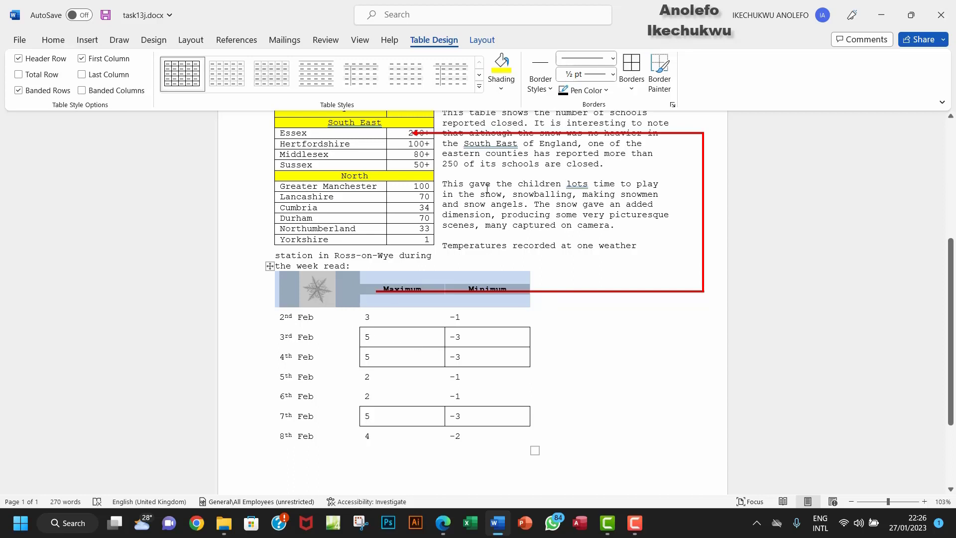
pyautogui.click(502, 90)
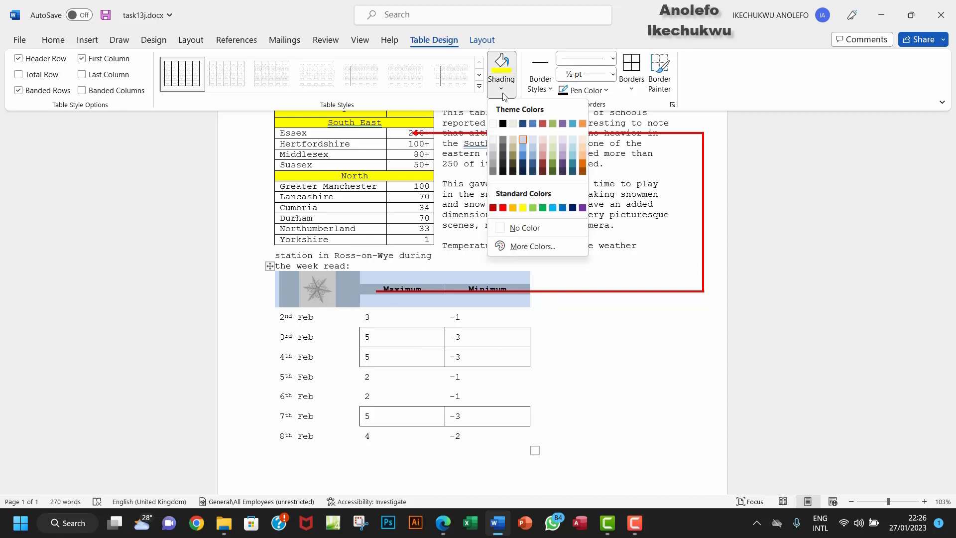
pyautogui.rightClick(359, 293)
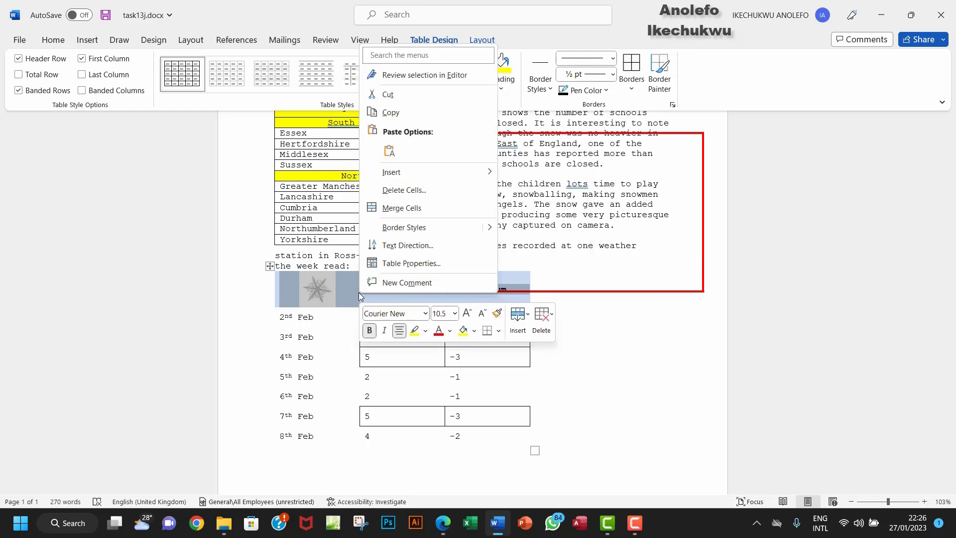
pyautogui.click(390, 269)
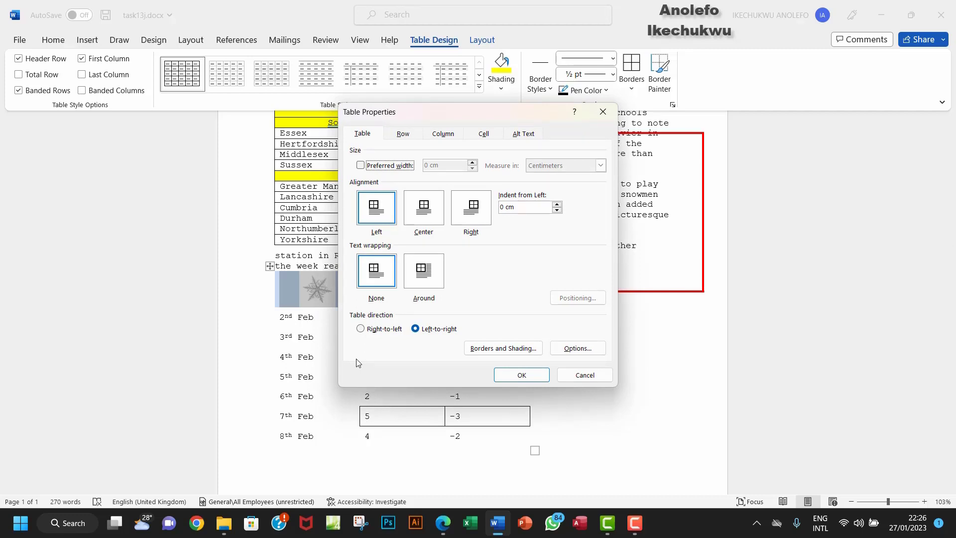
pyautogui.click(482, 349)
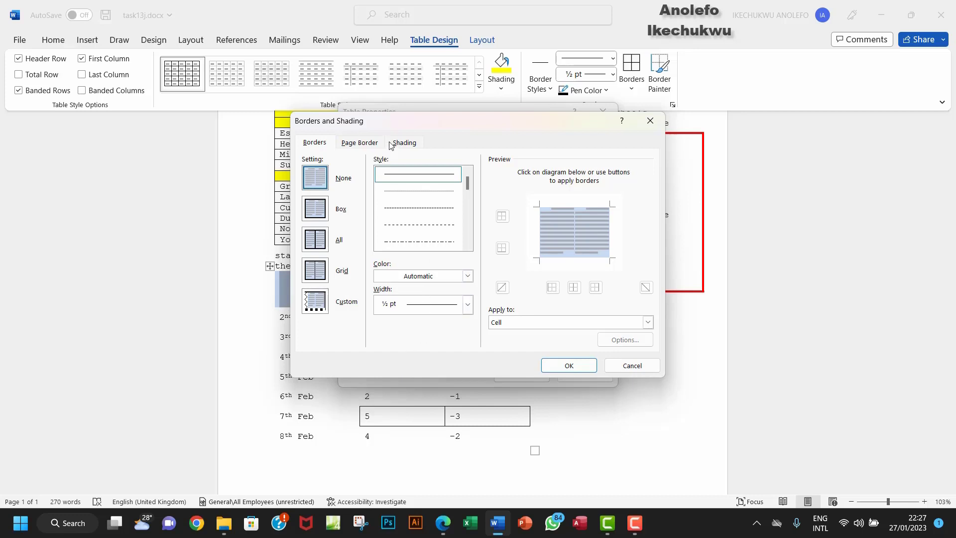
pyautogui.click(414, 142)
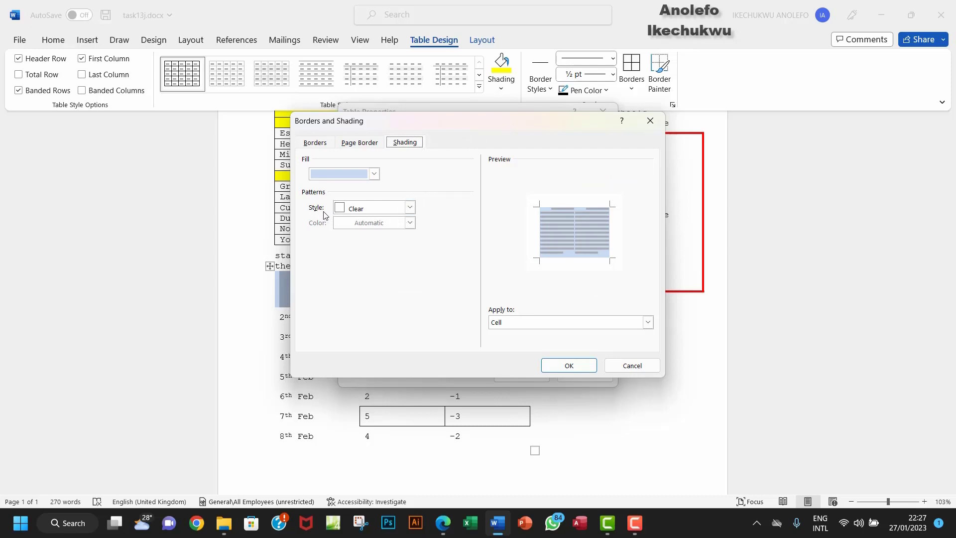
# Step: Apply the Dk Up Diagonal pattern with the pale blue fill to the lower table's top row
pyautogui.click(411, 207)
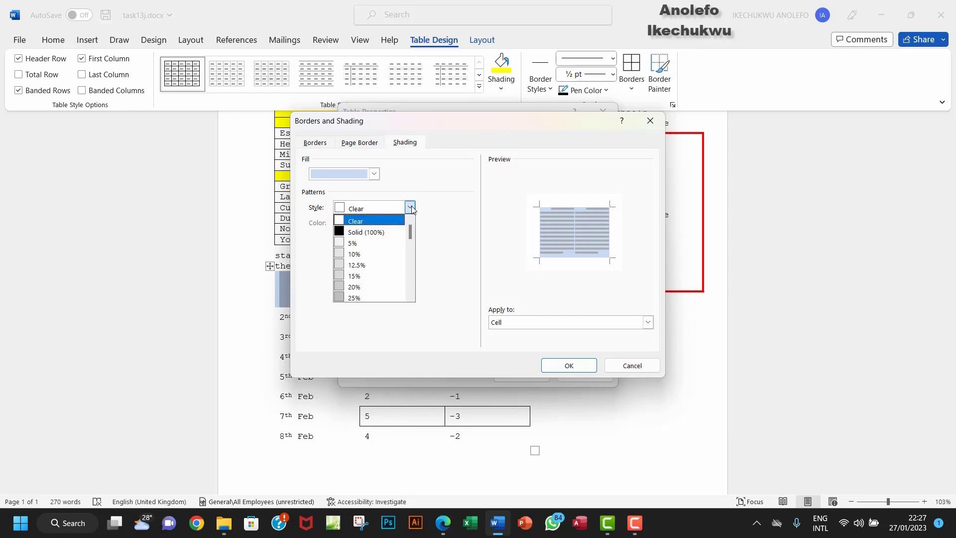
pyautogui.moveTo(410, 232); pyautogui.dragTo(410, 283)
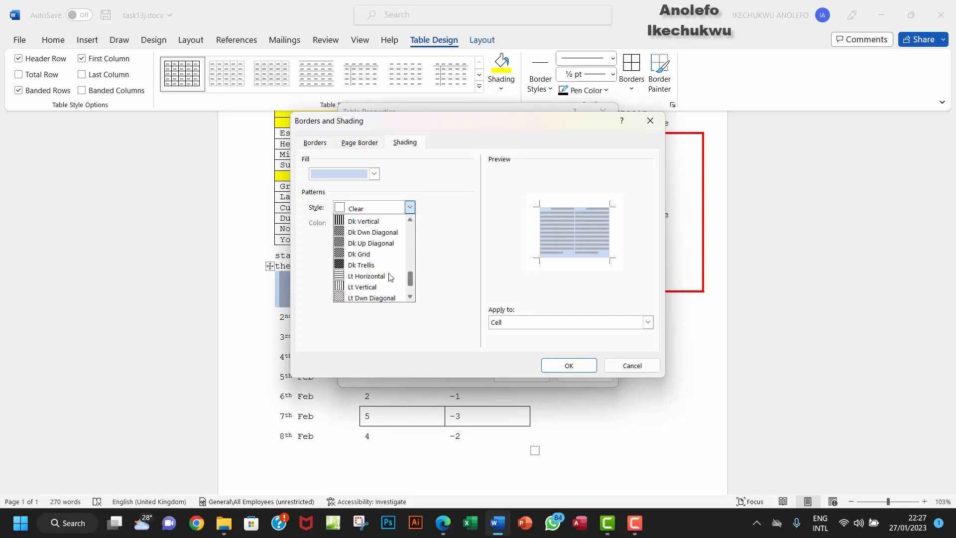
pyautogui.click(361, 245)
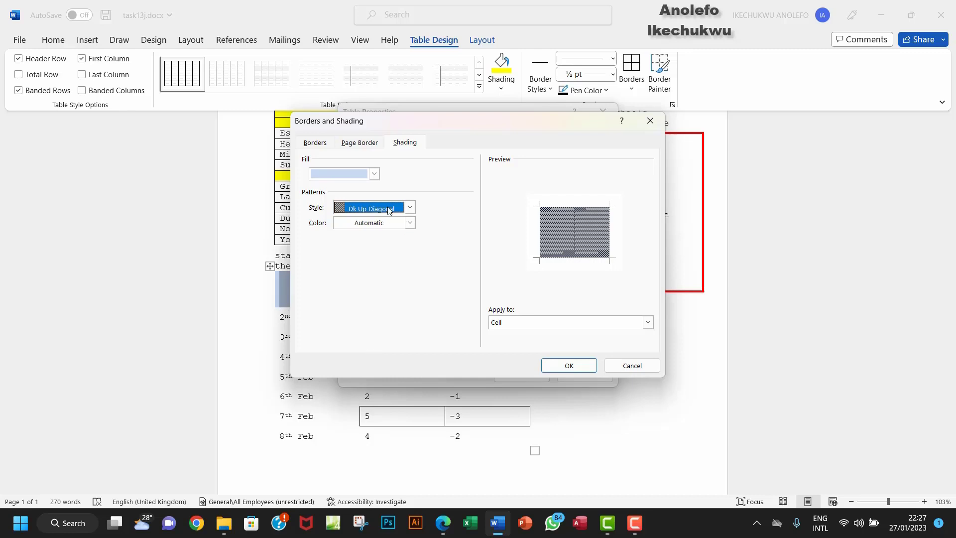
pyautogui.click(374, 176)
pyautogui.click(375, 174)
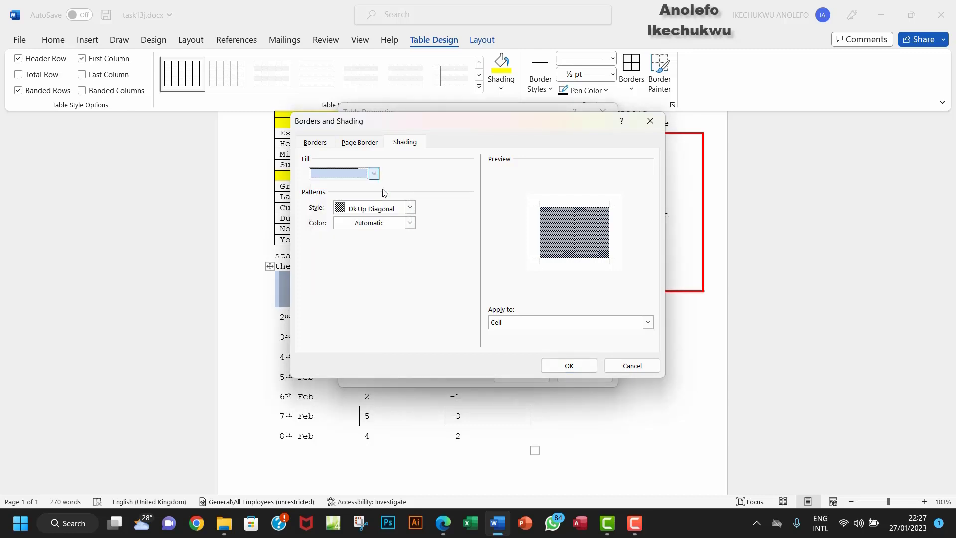
pyautogui.click(448, 523)
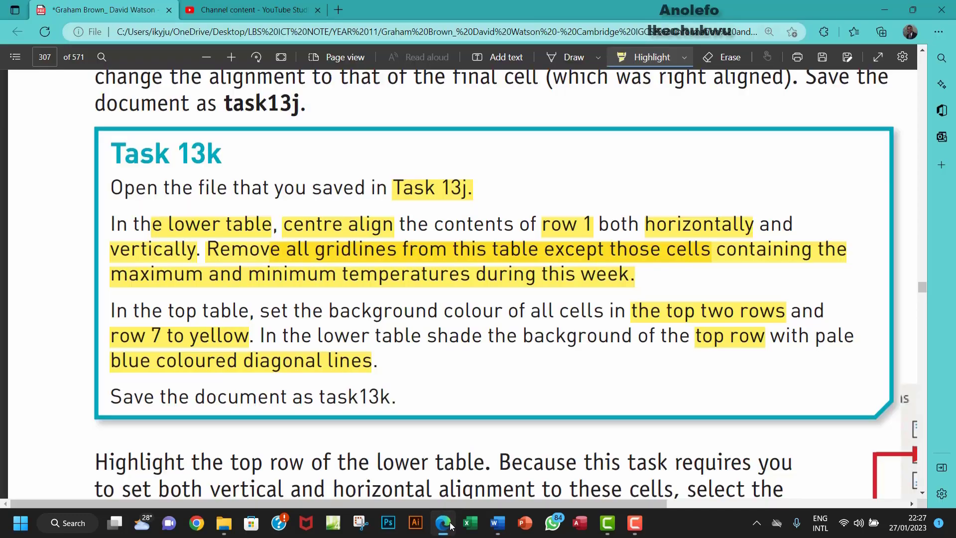
pyautogui.click(443, 523)
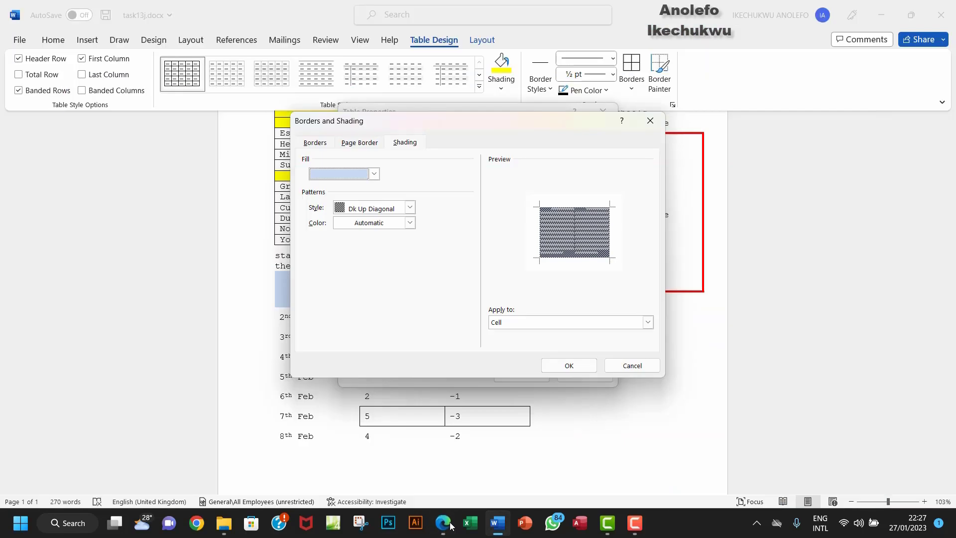
pyautogui.click(565, 366)
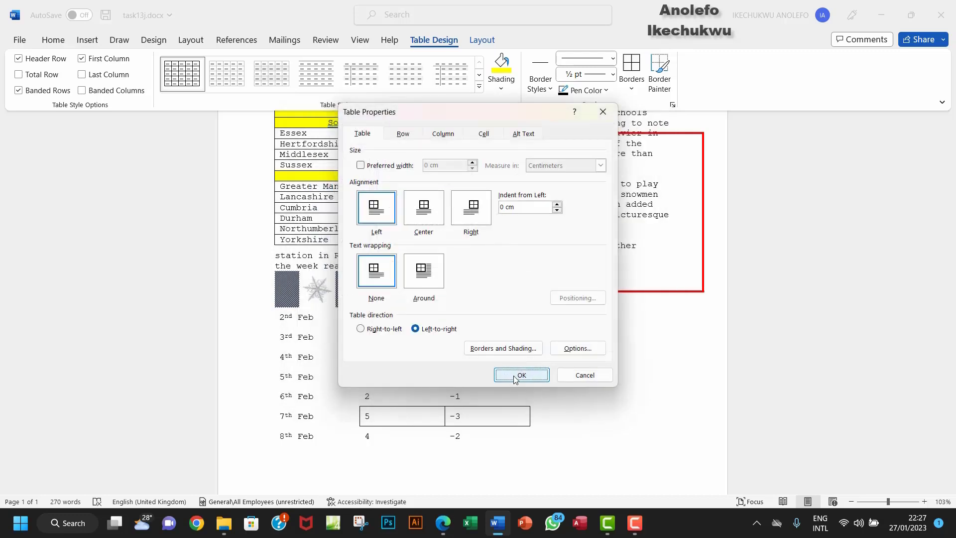
pyautogui.click(516, 377)
pyautogui.click(578, 327)
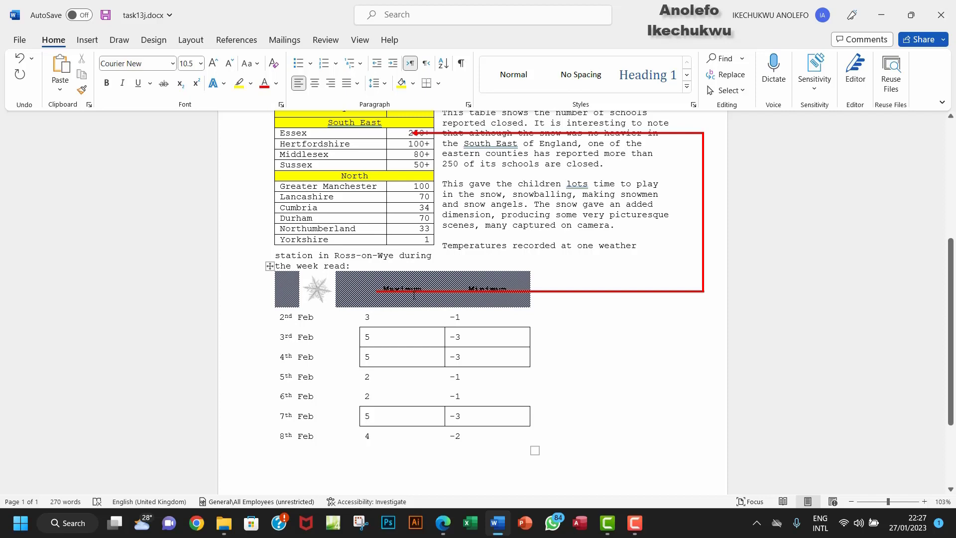
# Step: Check the save instruction in the PDF and save the Word document as task13k in the Chapter 13 tasks folder
pyautogui.click(444, 530)
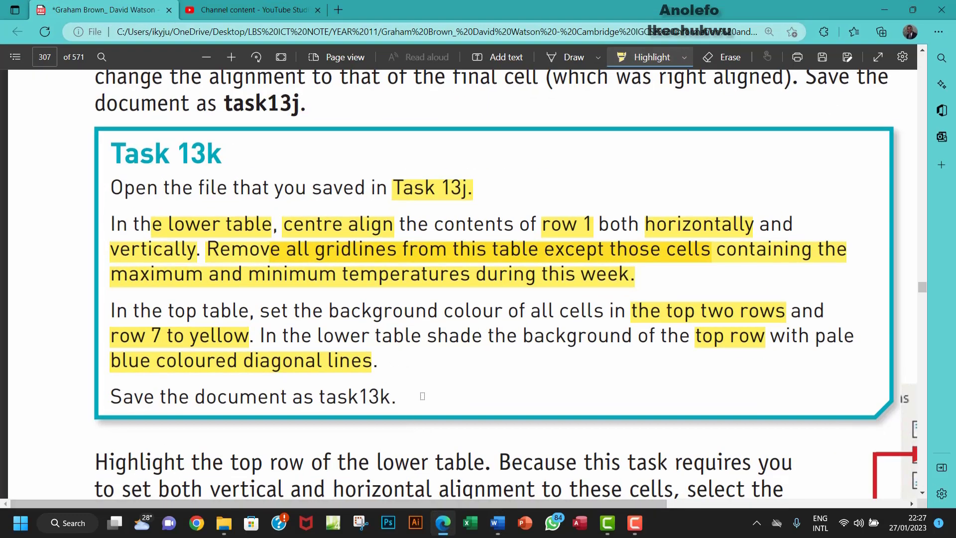
pyautogui.click(497, 523)
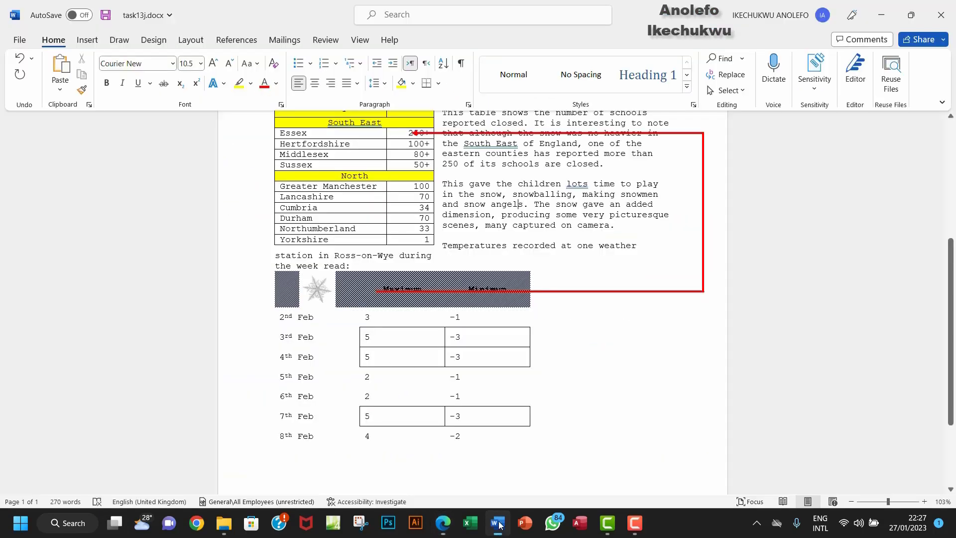
pyautogui.click(20, 41)
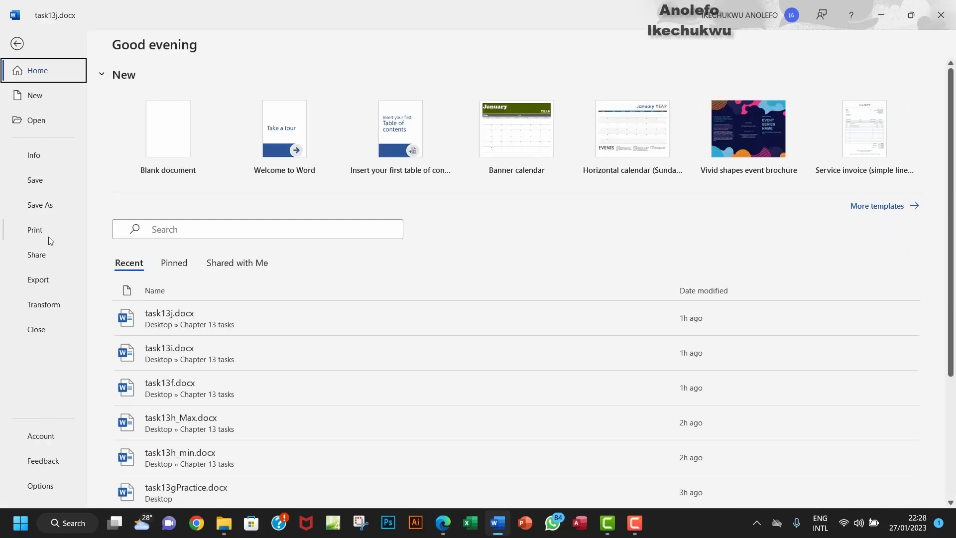
pyautogui.click(49, 204)
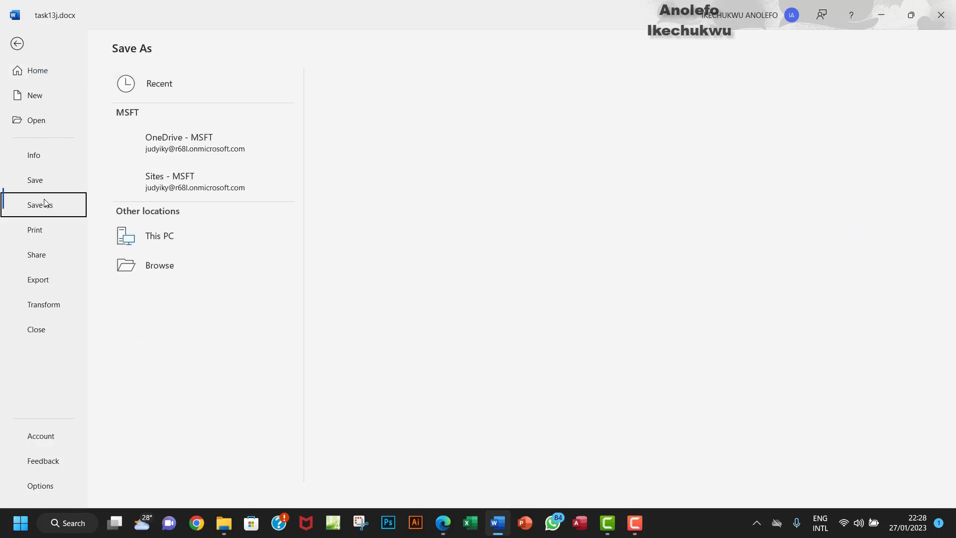
pyautogui.click(159, 294)
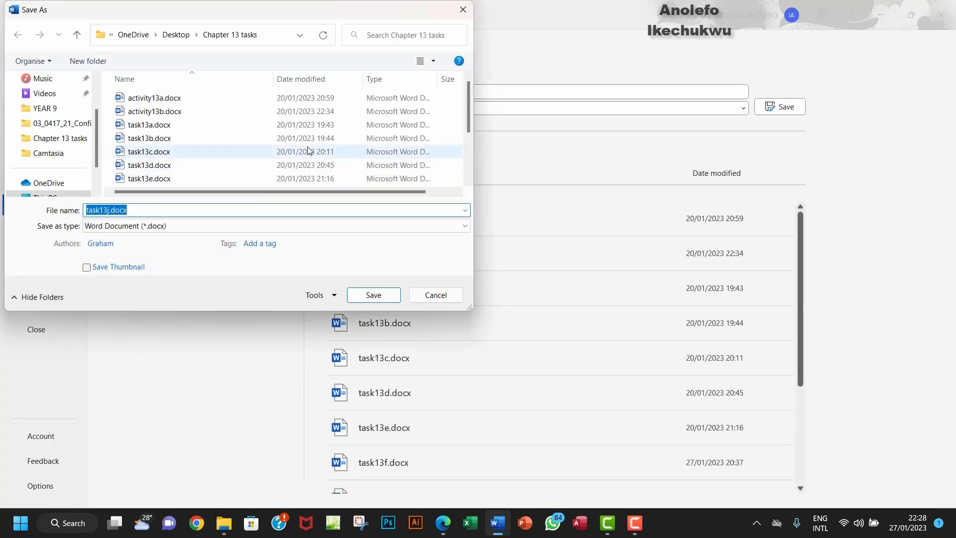
pyautogui.moveTo(146, 209); pyautogui.dragTo(107, 211)
pyautogui.press('BackSpace')
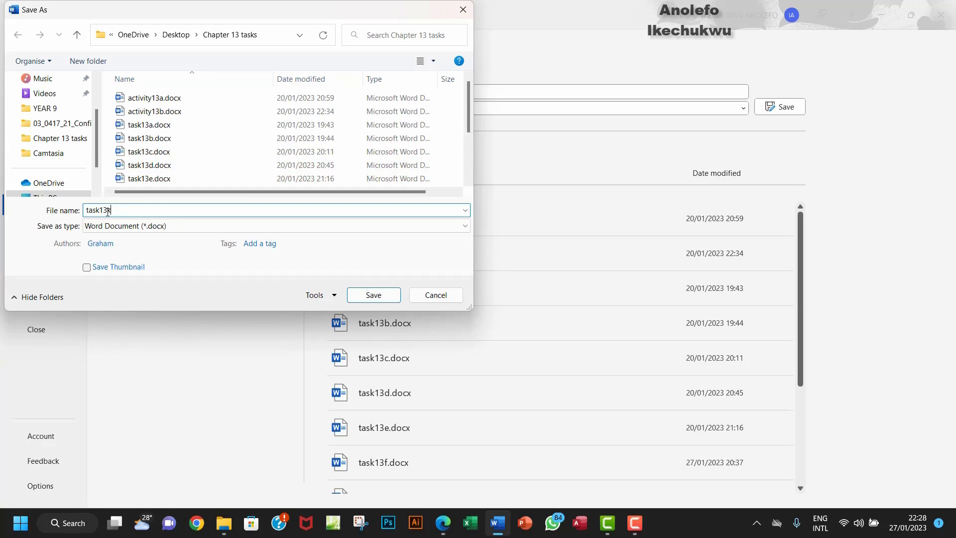
pyautogui.press('BackSpace')
pyautogui.write('k')
pyautogui.click(372, 295)
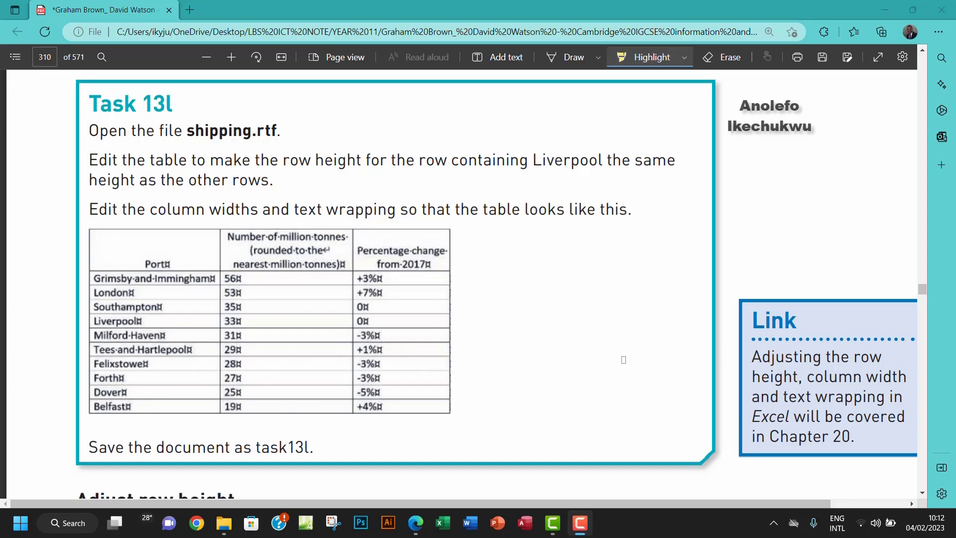
# Step: In the PDF's Task 13l box, highlight "shipping.rtf", "Edit the table to make th" and "Liverpool"
pyautogui.click(195, 131)
pyautogui.moveTo(196, 131); pyautogui.dragTo(270, 160)
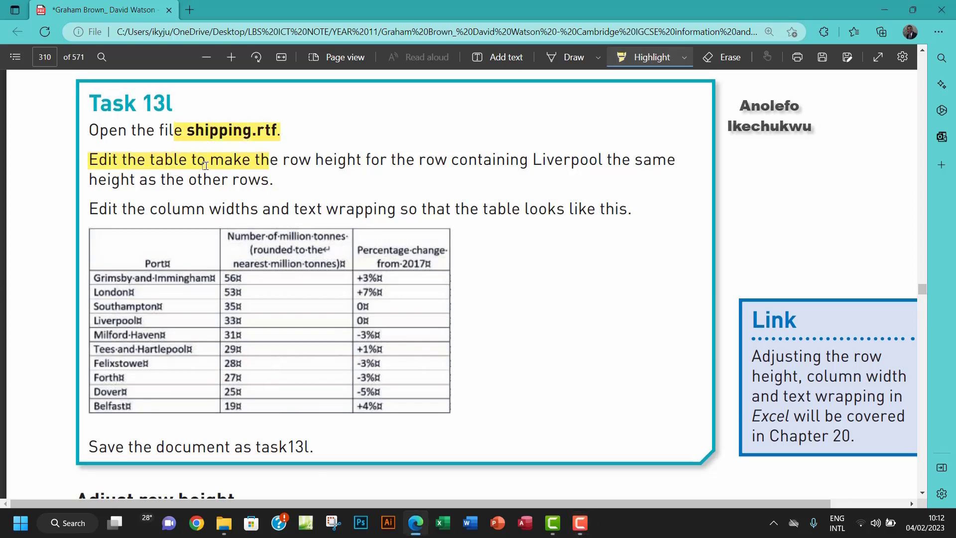
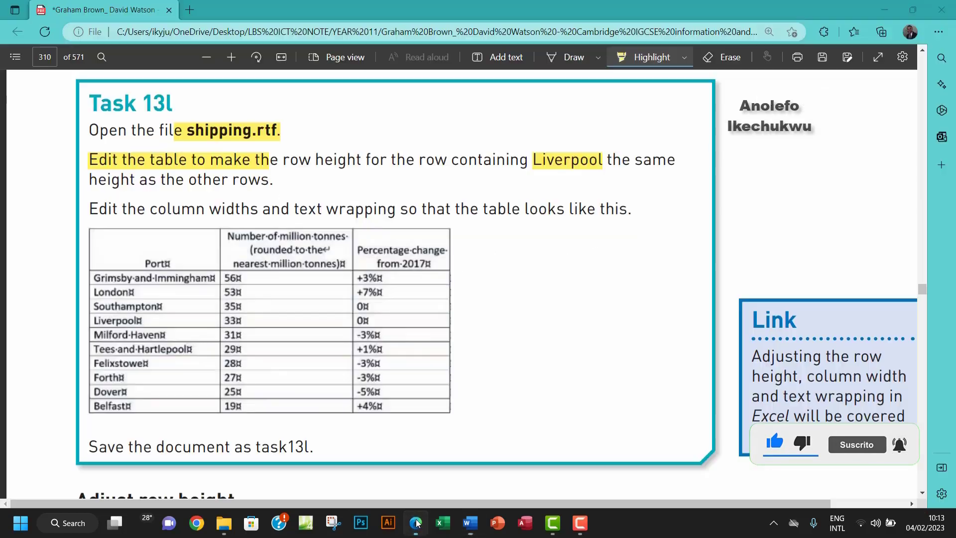
pyautogui.click(416, 522)
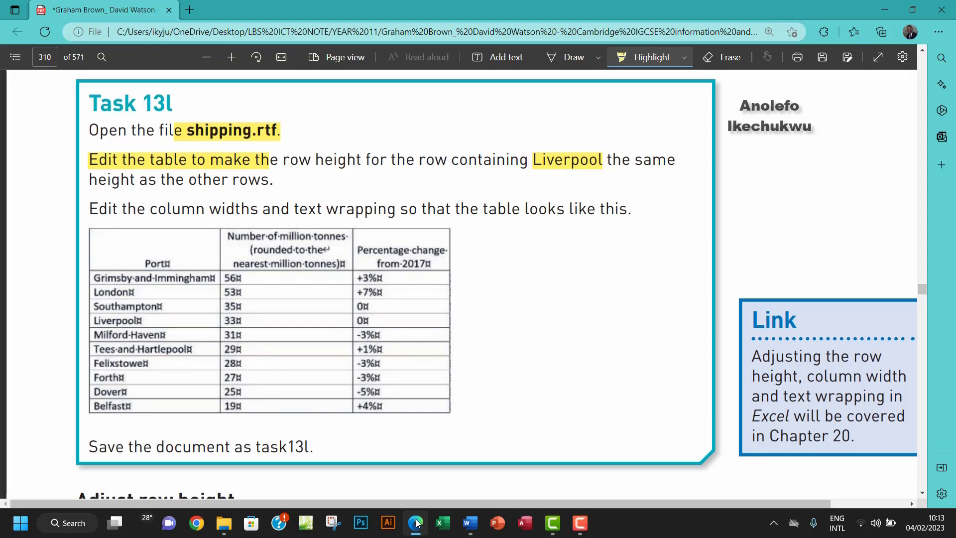
# Step: Switch to shipping.rtf in Word and align the Port heading cell bottom centre
pyautogui.click(416, 523)
pyautogui.click(275, 237)
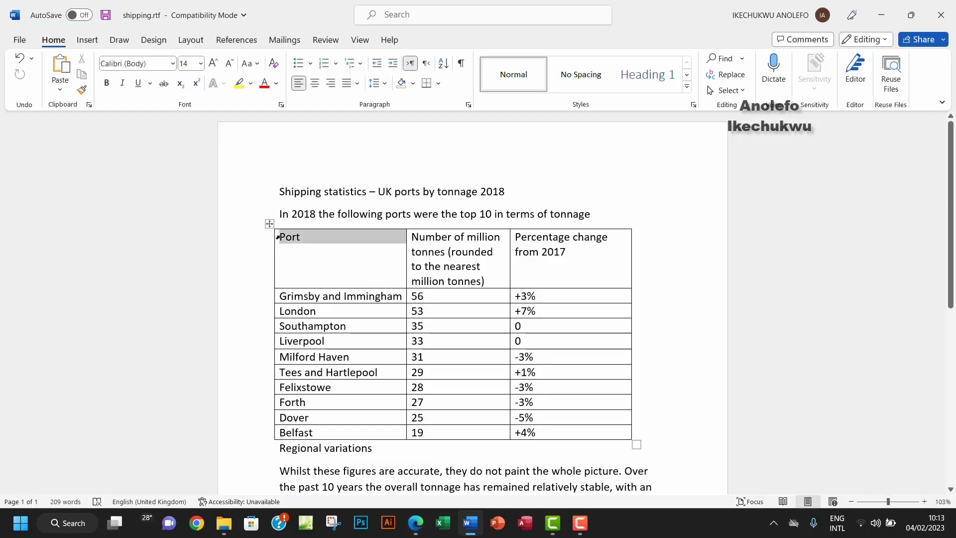
pyautogui.click(481, 40)
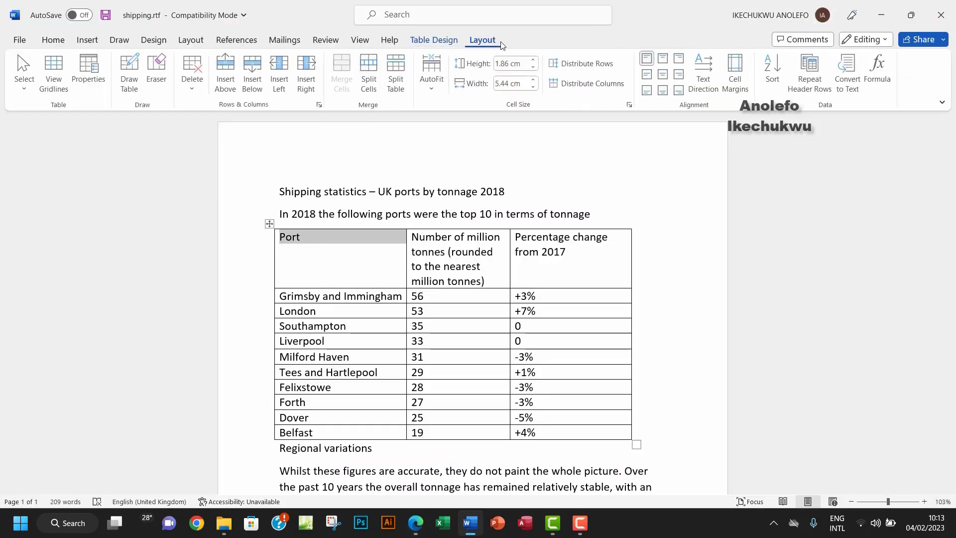
pyautogui.click(663, 92)
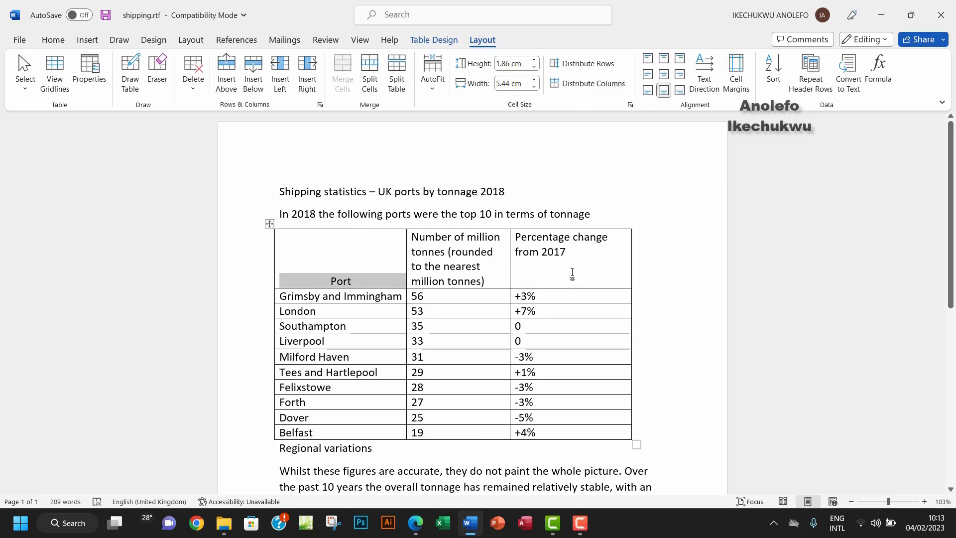
# Step: Check the sample table in the PDF and align the "Percentage change from 2017" heading cell bottom centre in Word
pyautogui.tripleClick(540, 244)
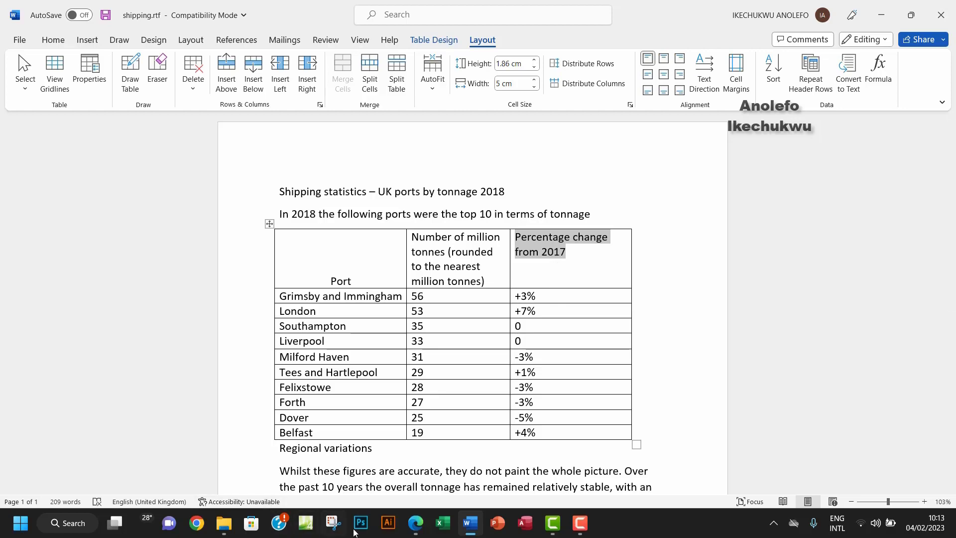
pyautogui.click(413, 523)
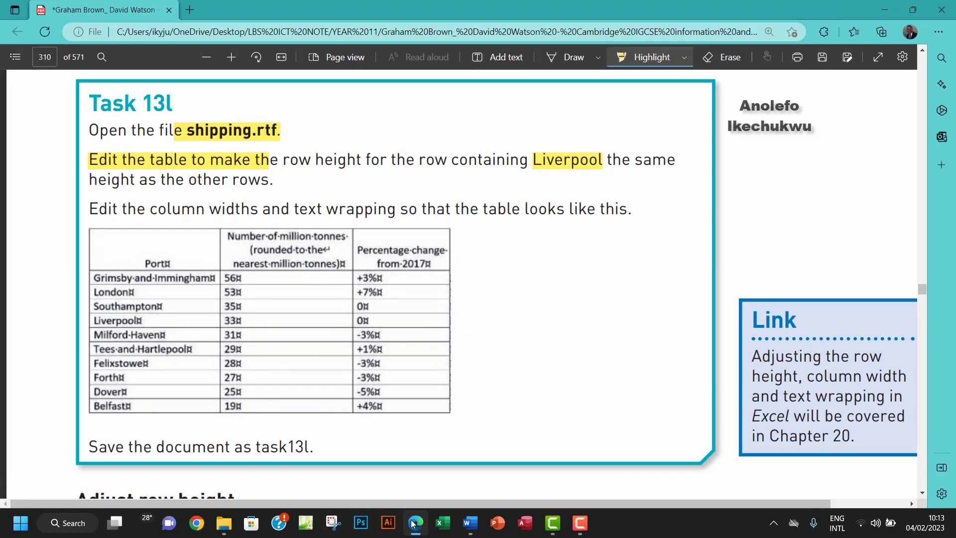
pyautogui.click(413, 523)
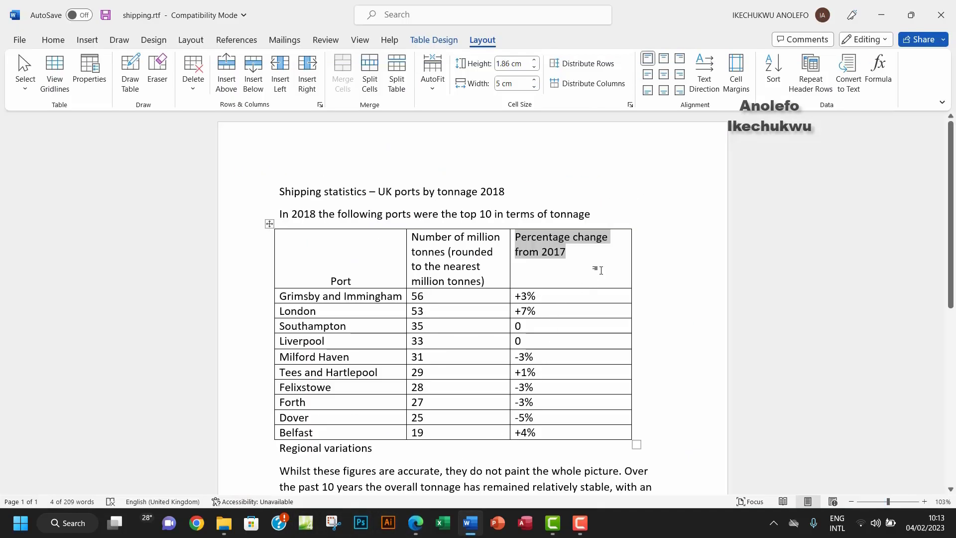
pyautogui.click(663, 90)
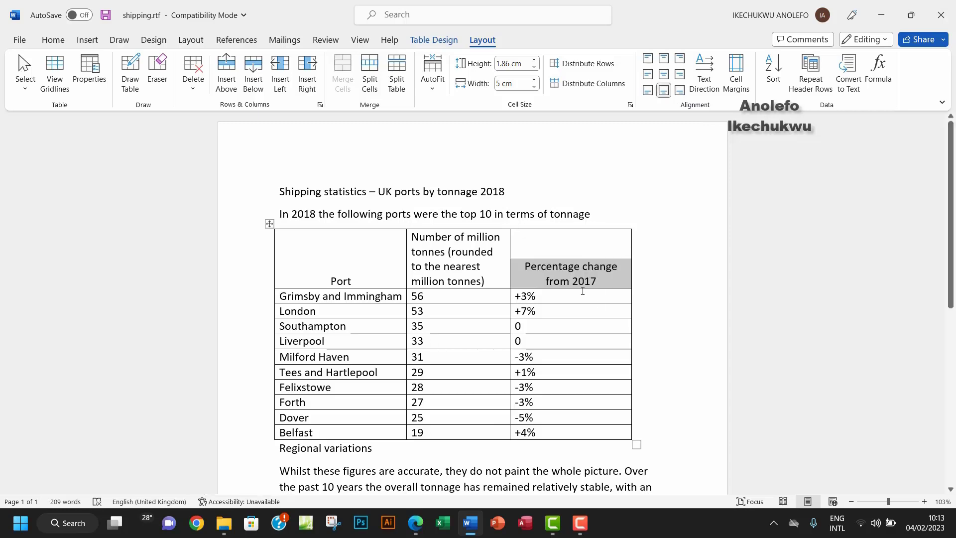
# Step: Check the PDF sample table, then widen Word's "Number of million tonnes" column to 5.75 cm and widen the percentage column so its heading fits two lines
pyautogui.click(413, 523)
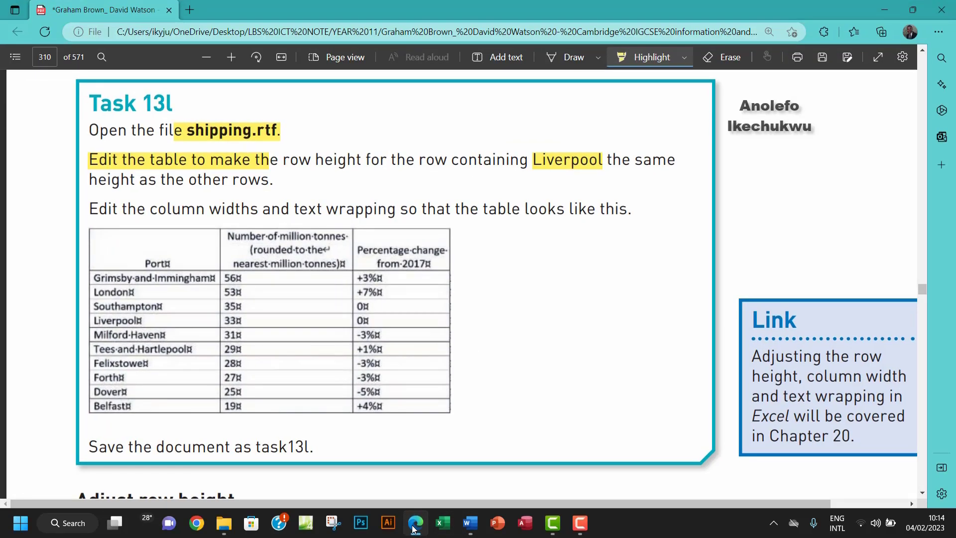
pyautogui.click(414, 523)
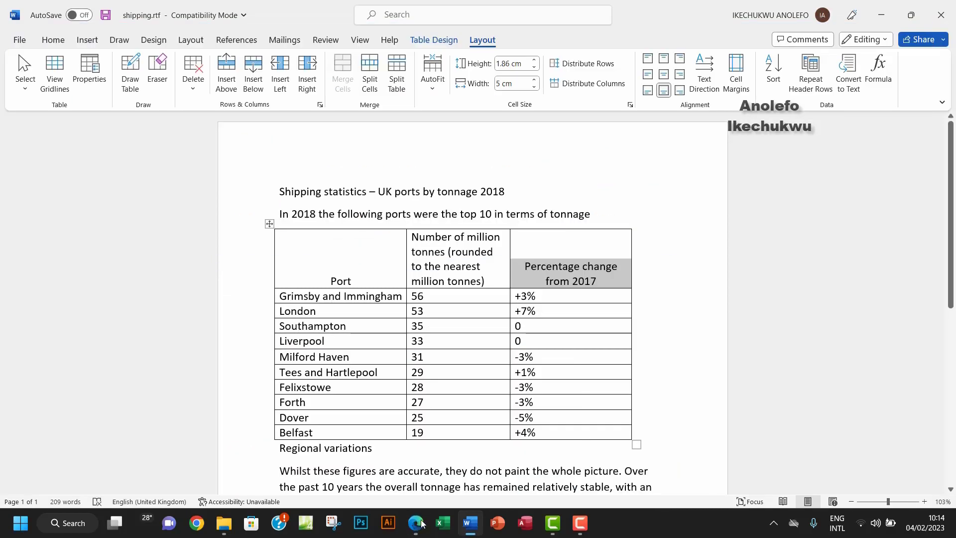
pyautogui.click(450, 253)
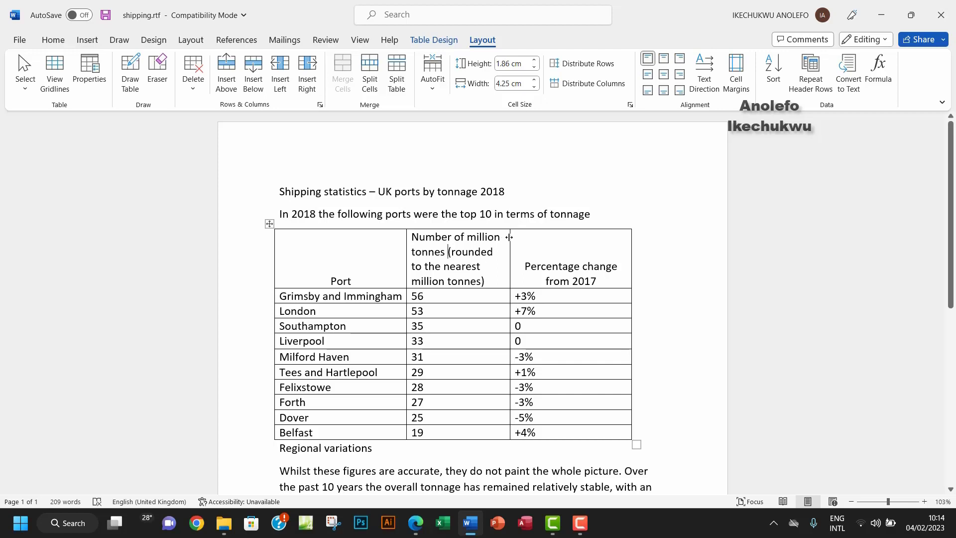
pyautogui.moveTo(509, 244); pyautogui.dragTo(545, 253)
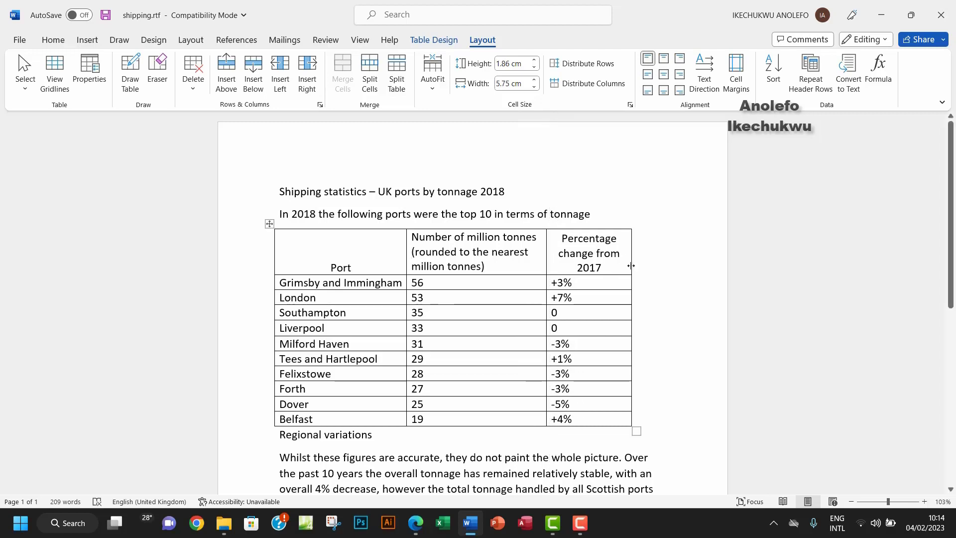
pyautogui.moveTo(631, 265); pyautogui.dragTo(653, 265)
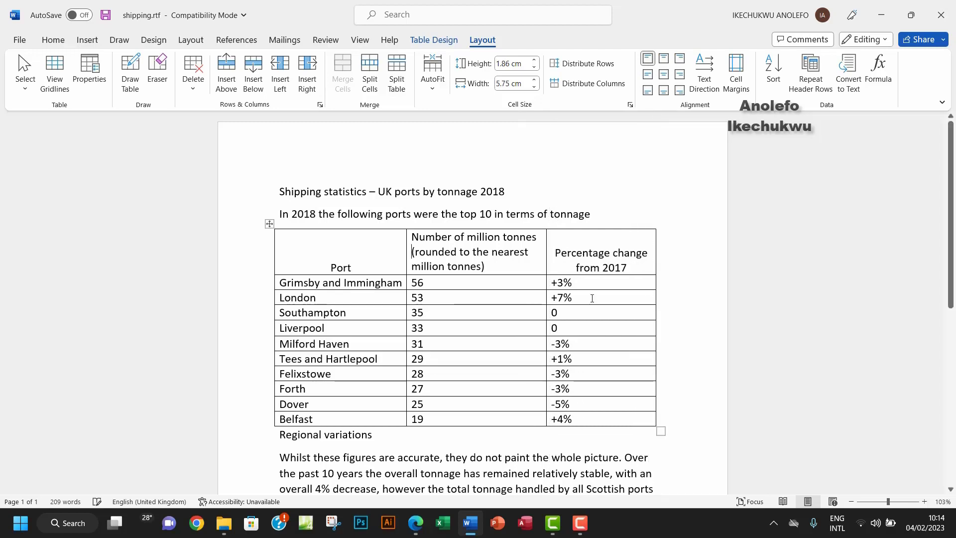
# Step: Check the sample table in the PDF and align the "Number of million tonnes" heading cell bottom centre in Word
pyautogui.moveTo(488, 266)
pyautogui.mouseDown()
pyautogui.moveTo(402, 239)
pyautogui.moveTo(497, 254)
pyautogui.moveTo(486, 267)
pyautogui.mouseUp()
pyautogui.click(425, 241)
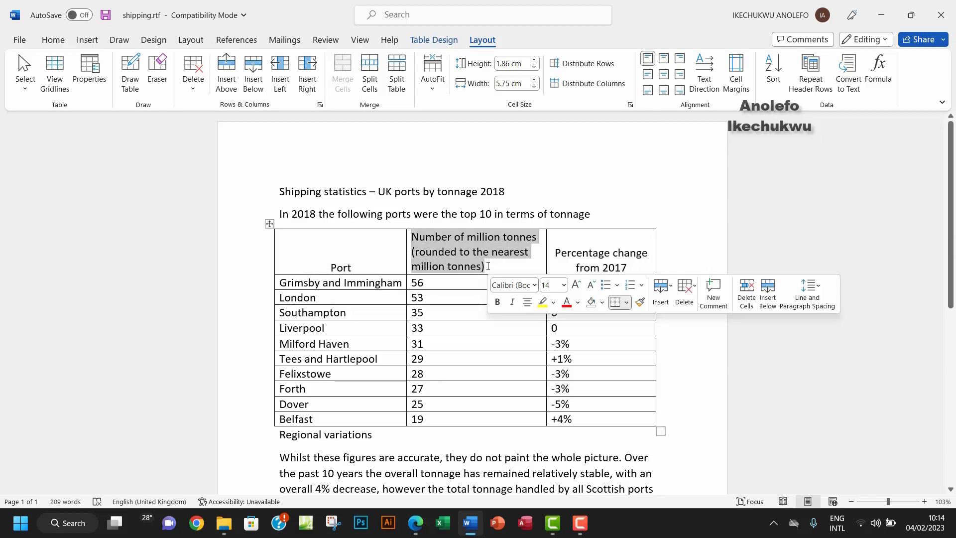
pyautogui.click(416, 530)
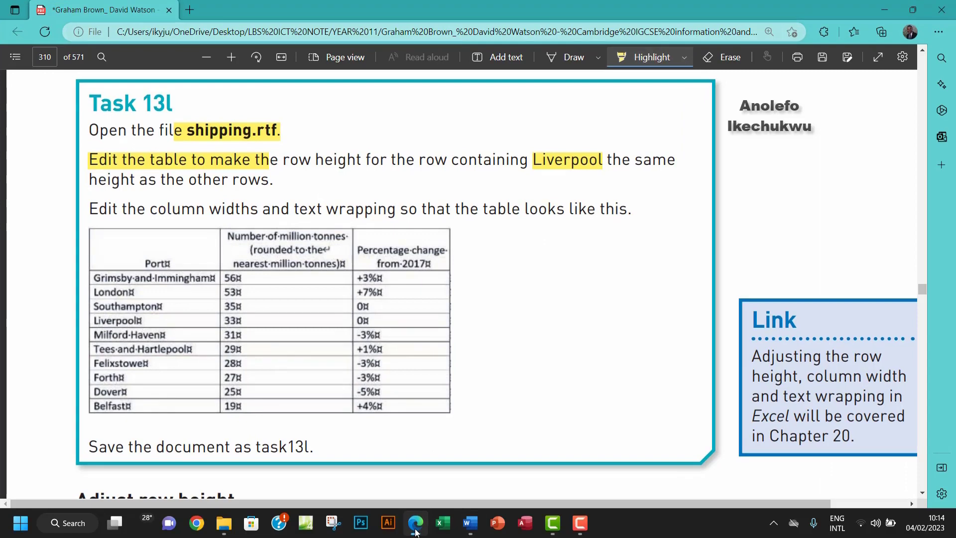
pyautogui.click(416, 531)
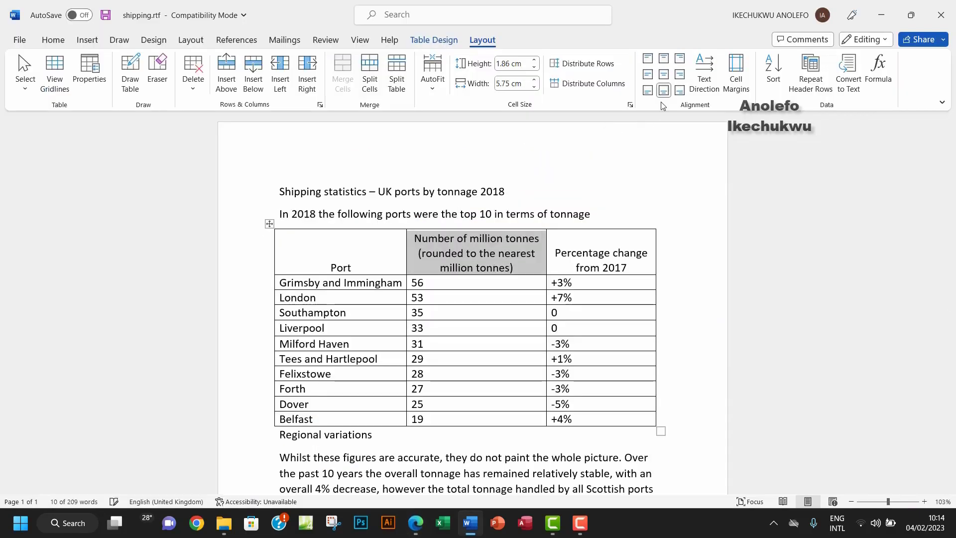
pyautogui.click(479, 260)
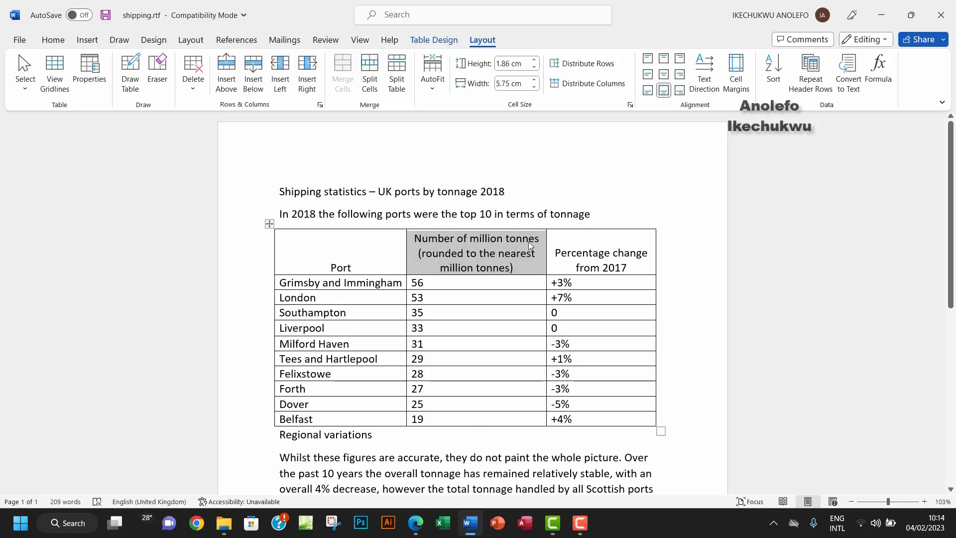
# Step: Check the heading's wrapping in the PDF sample and insert a line break before "nearest" in the middle heading cell in Word
pyautogui.click(417, 527)
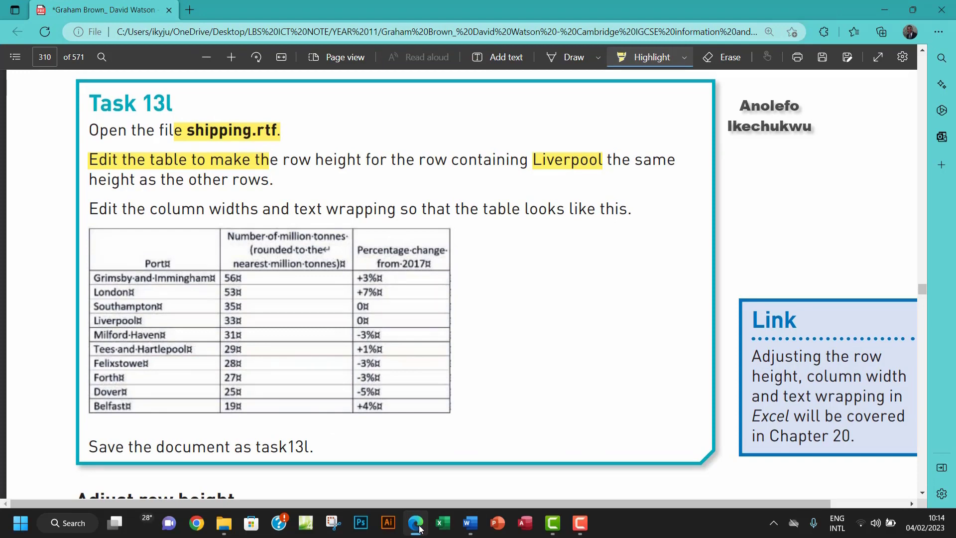
pyautogui.click(420, 529)
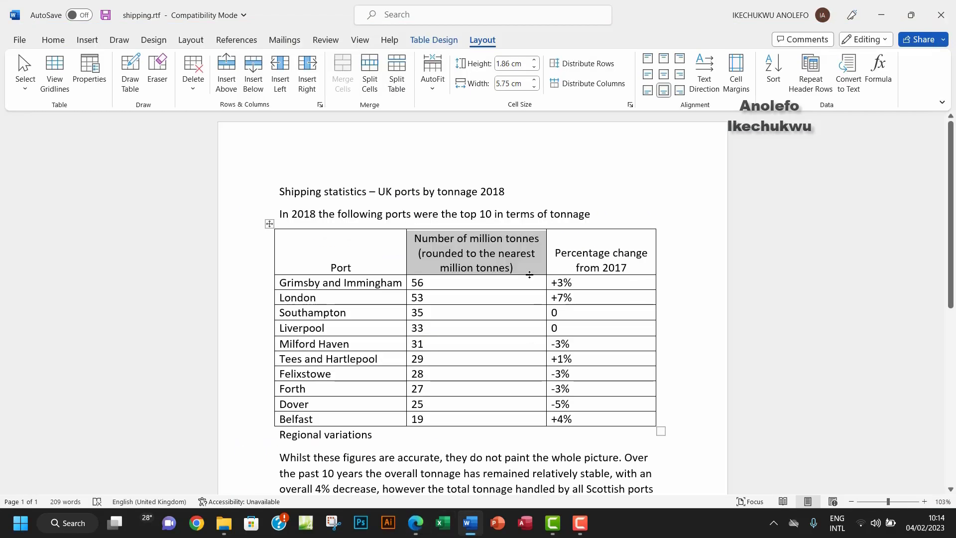
pyautogui.click(500, 255)
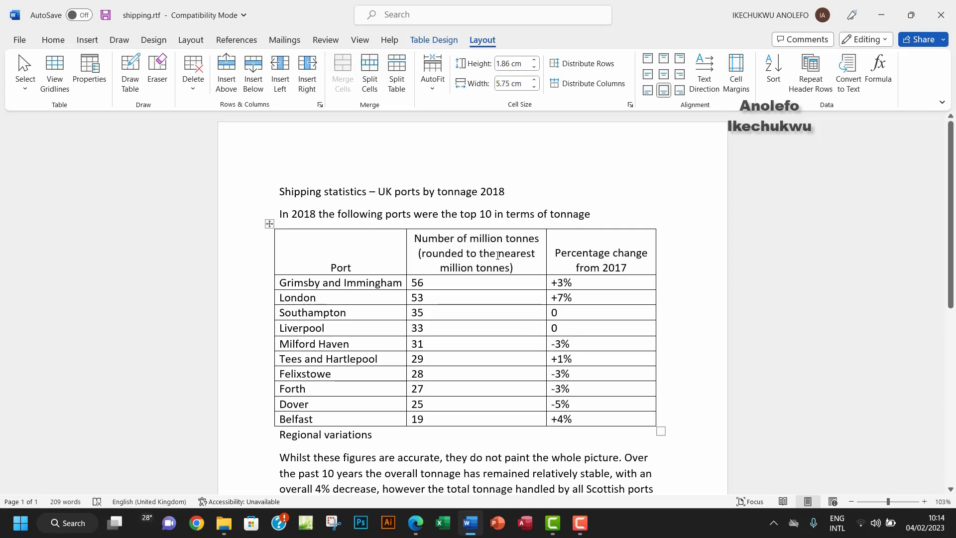
pyautogui.press('Return')
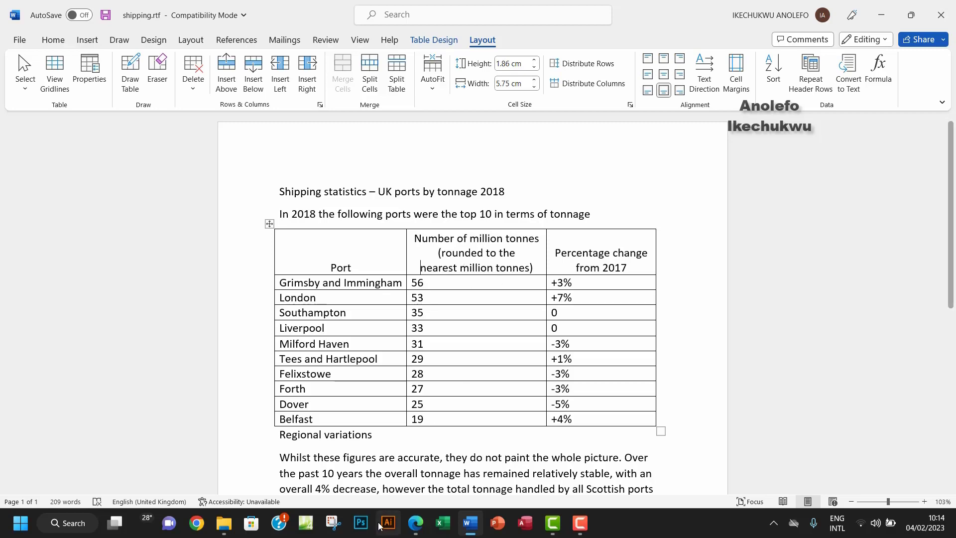
# Step: Highlight "the" and its line-break mark in the PDF sample's middle heading, and return to shipping.rtf in Word
pyautogui.click(416, 524)
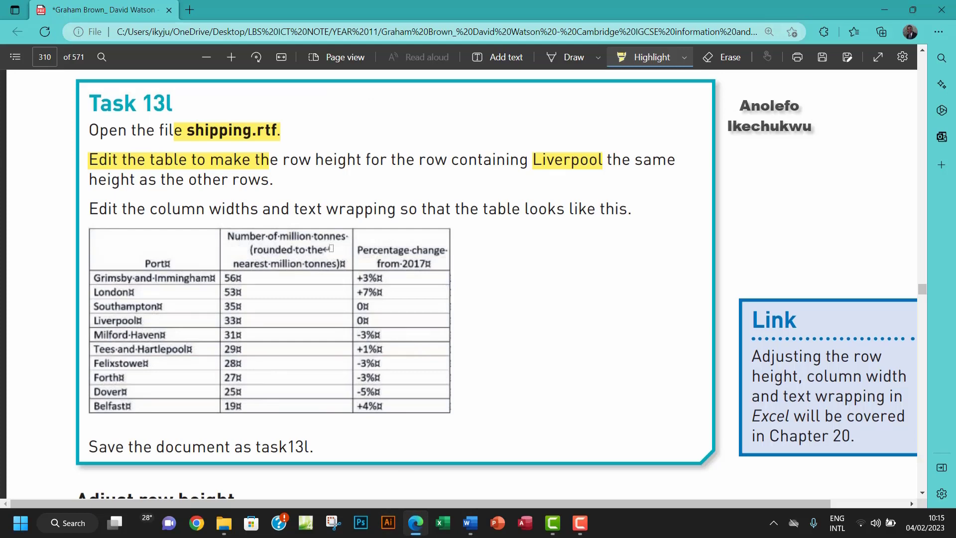
pyautogui.moveTo(331, 248); pyautogui.dragTo(306, 253)
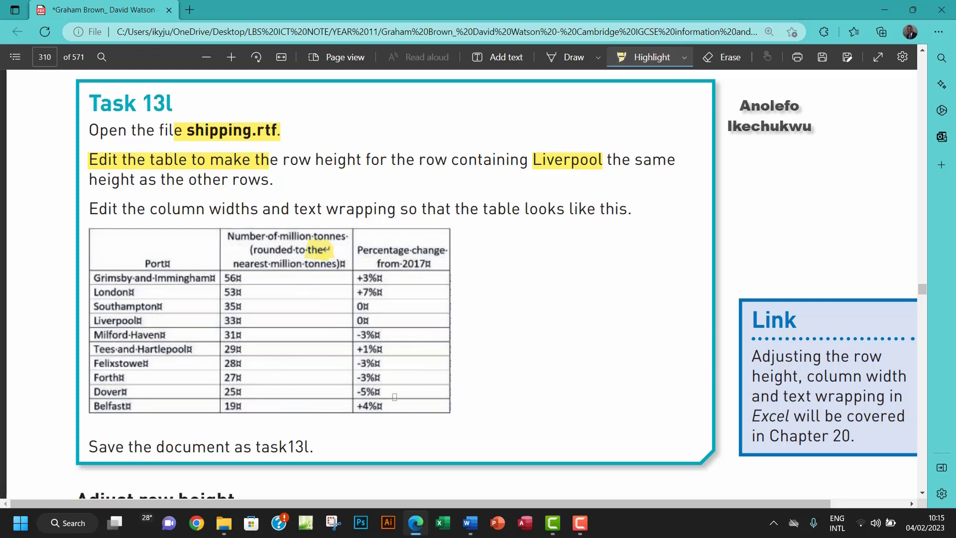
pyautogui.moveTo(472, 526)
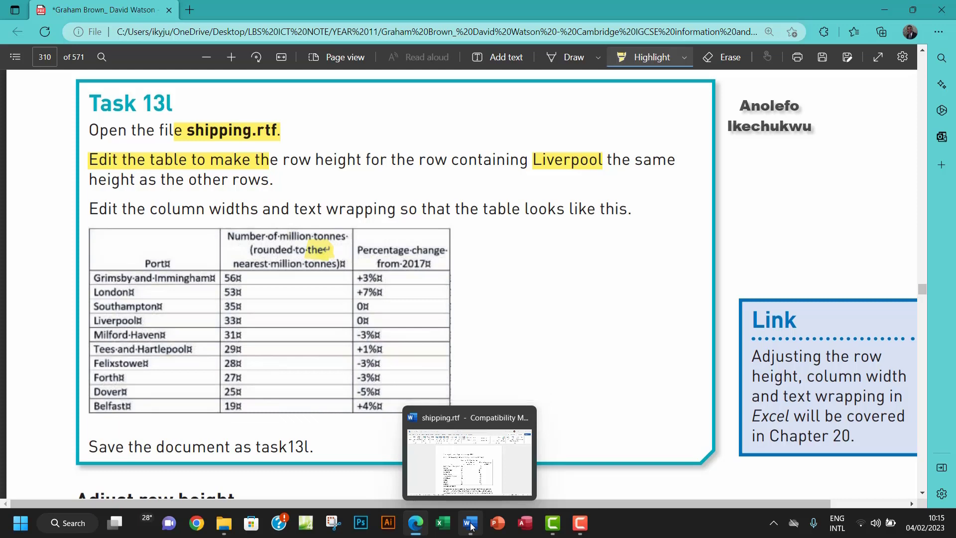
pyautogui.click(471, 524)
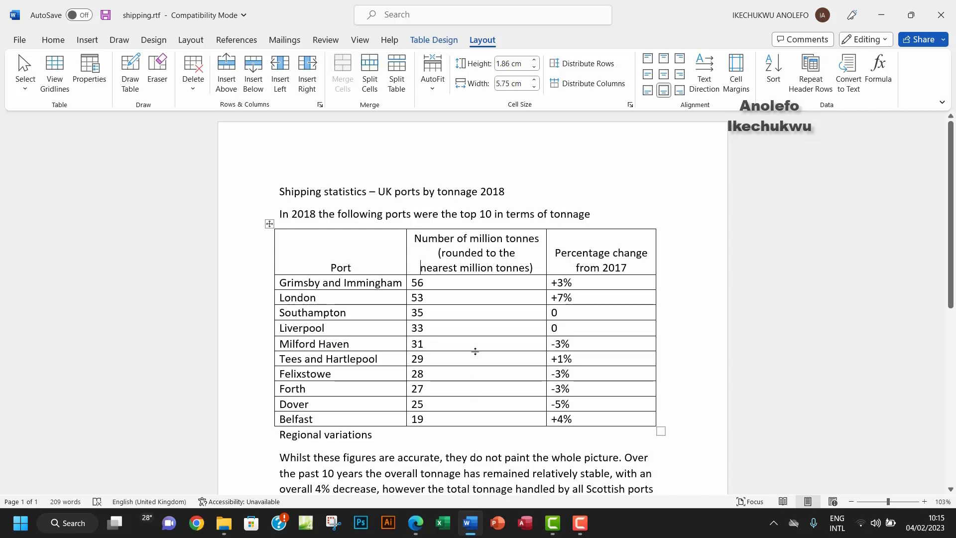
# Step: Start saving a copy of the document to the Desktop's Chapter 13 tasks folder with the file type Word Document (*.docx)
pyautogui.click(20, 40)
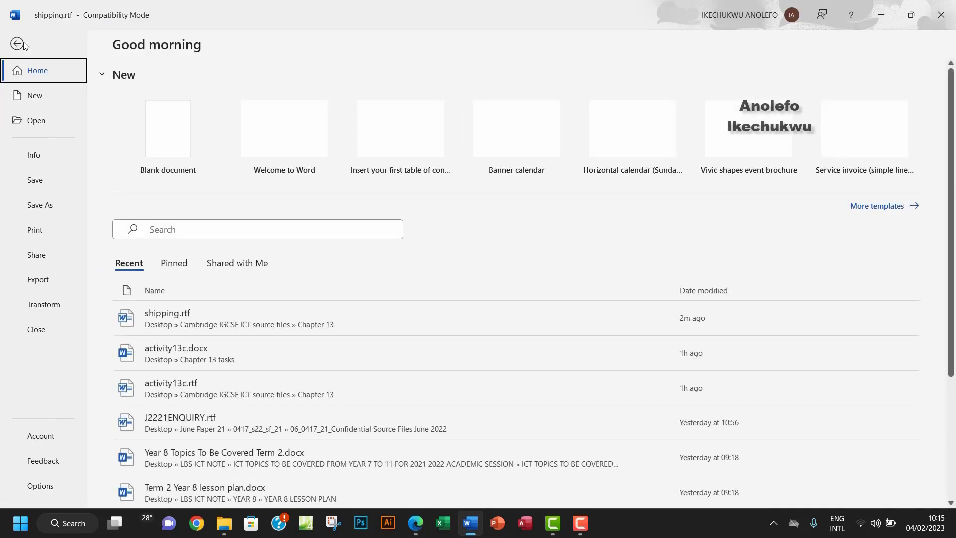
pyautogui.click(49, 205)
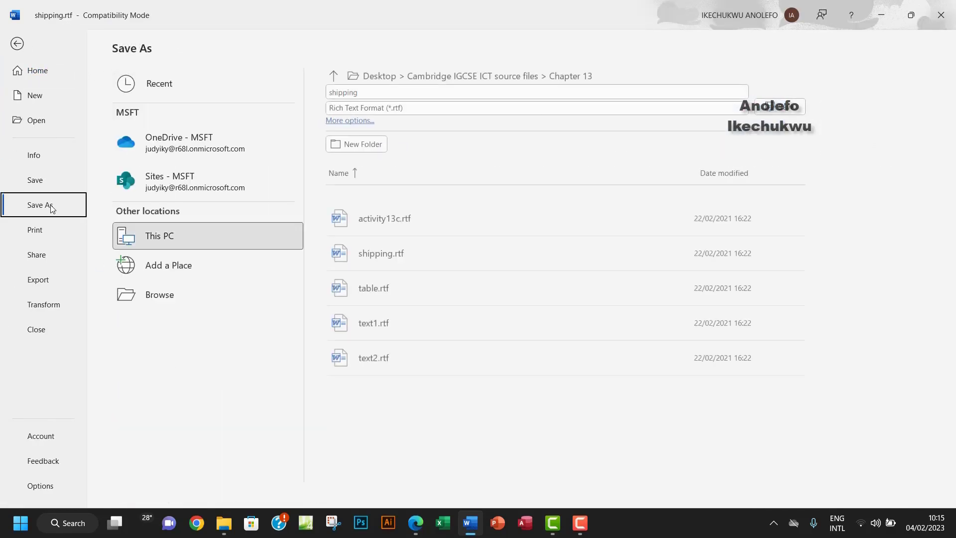
pyautogui.click(161, 293)
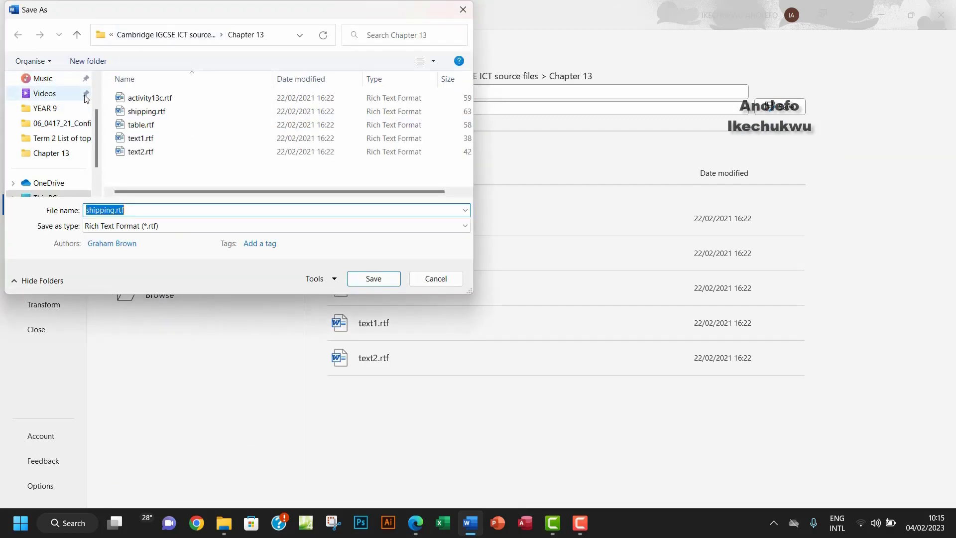
pyautogui.scroll(2, 99, 121)
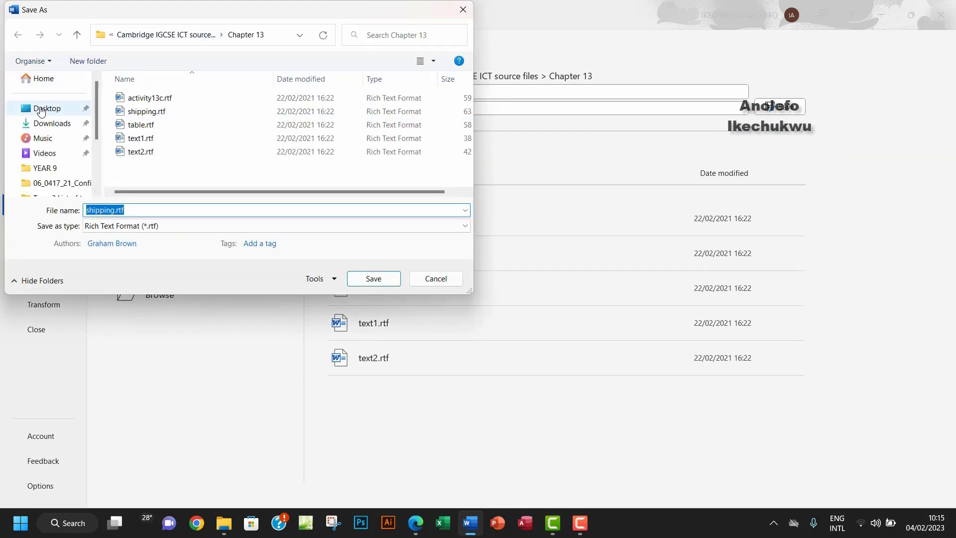
pyautogui.click(42, 110)
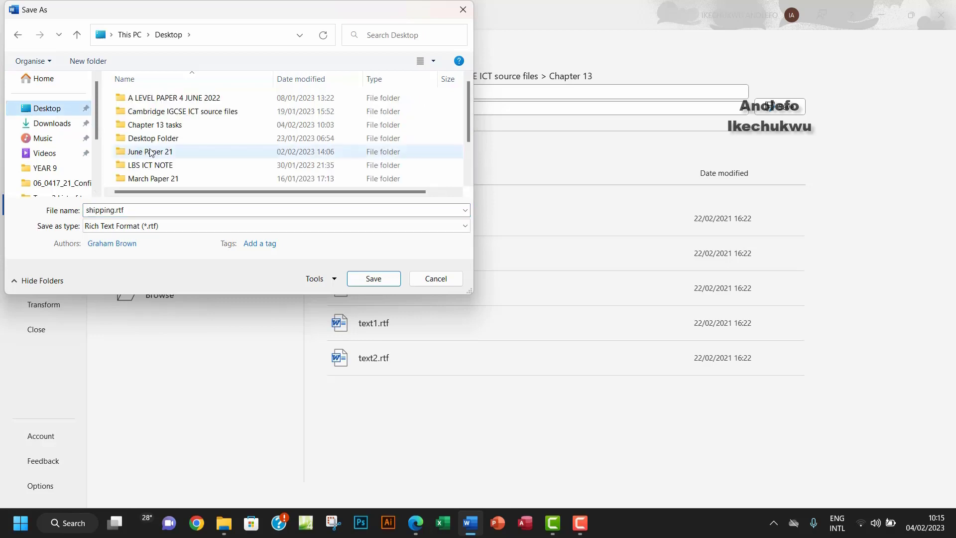
pyautogui.click(170, 127)
pyautogui.doubleClick(171, 129)
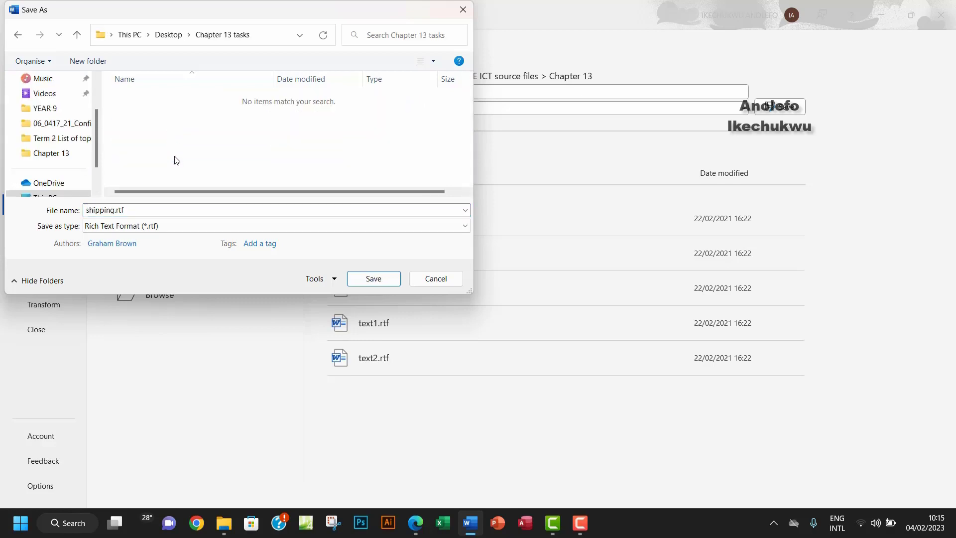
pyautogui.click(458, 223)
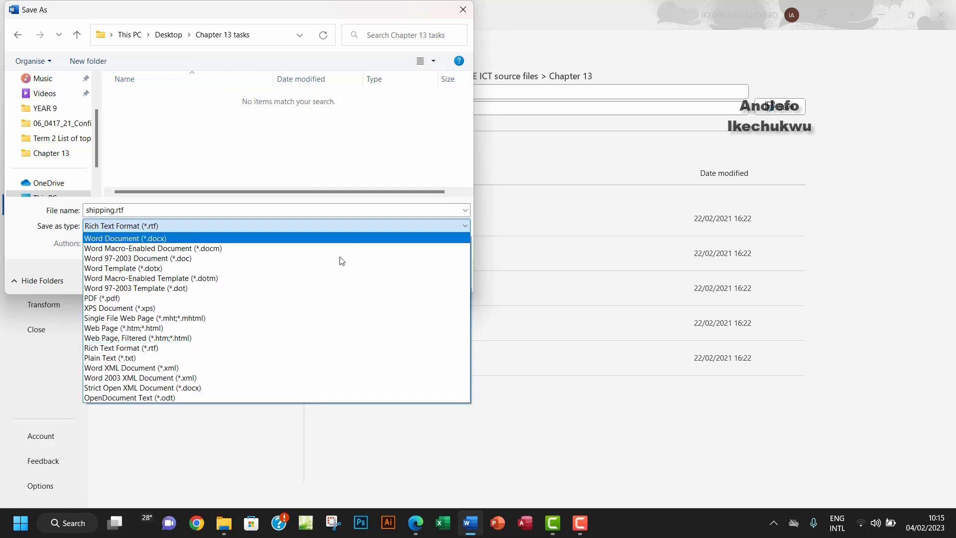
pyautogui.click(303, 239)
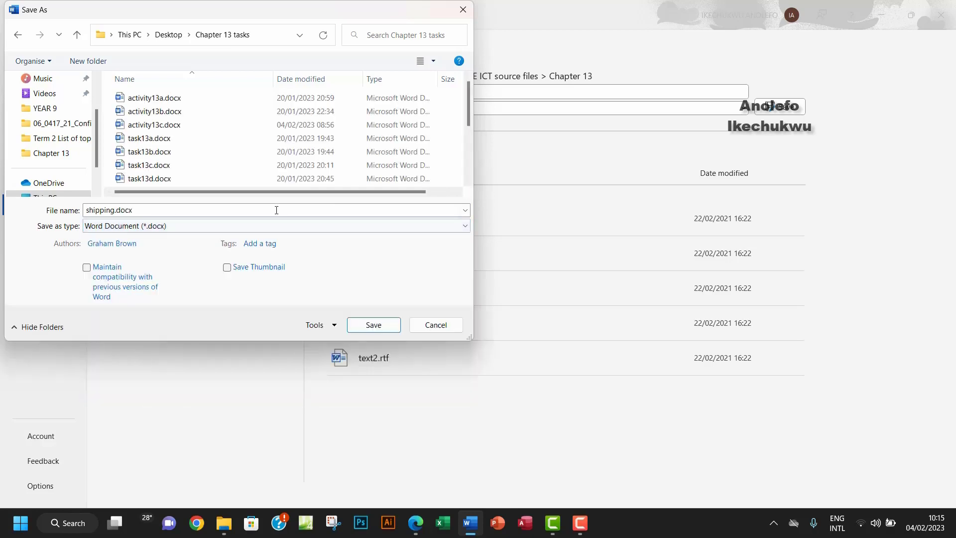
# Step: Name the file task13l, save it, and accept the upgrade to the newest file format
pyautogui.doubleClick(161, 211)
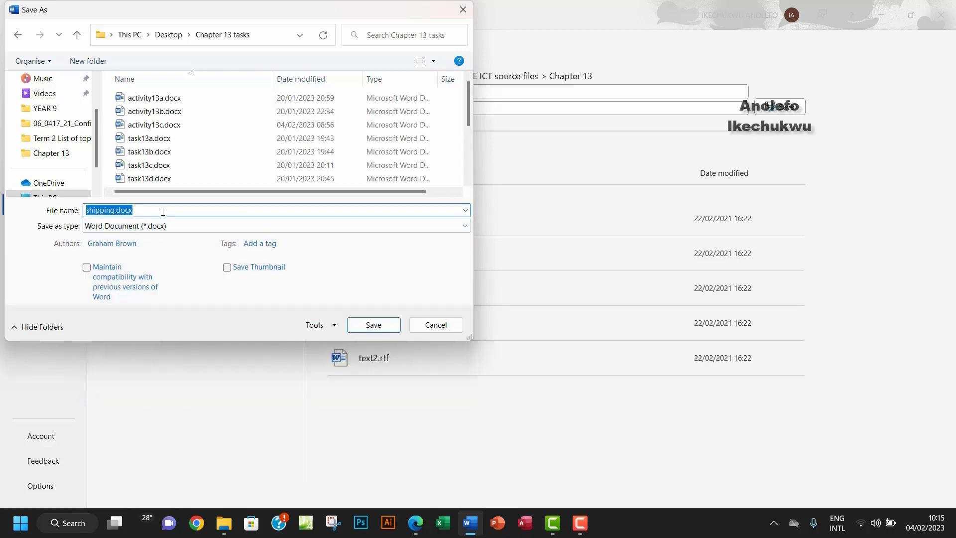
pyautogui.write('task')
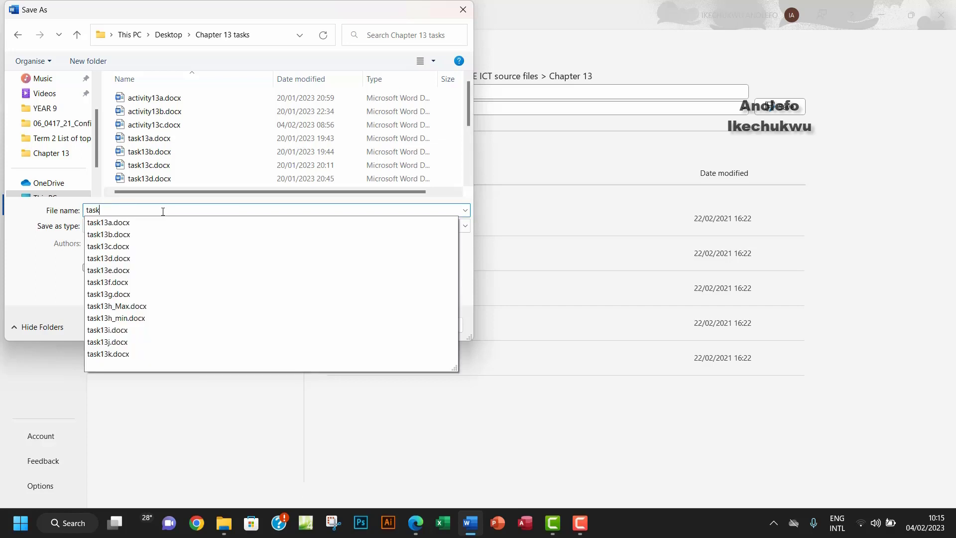
pyautogui.write('12')
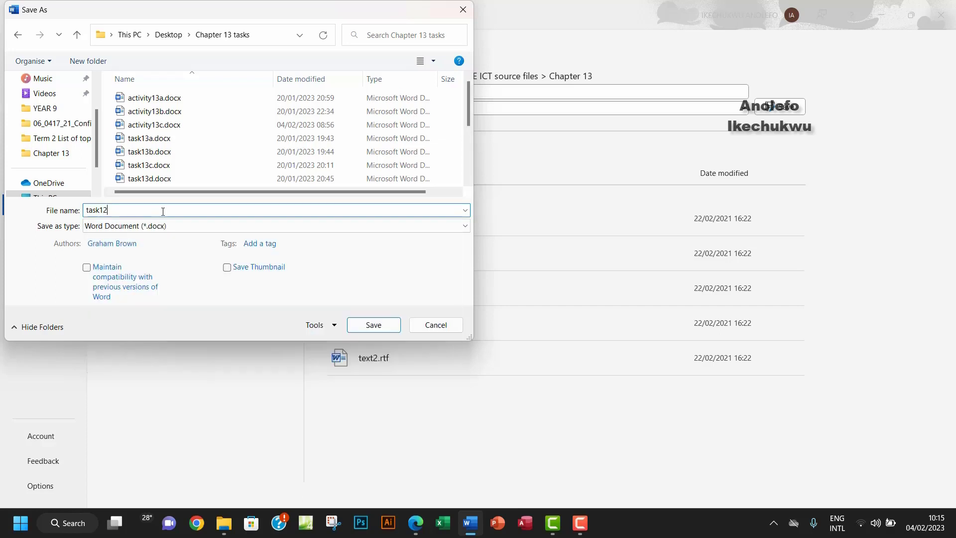
pyautogui.press('BackSpace')
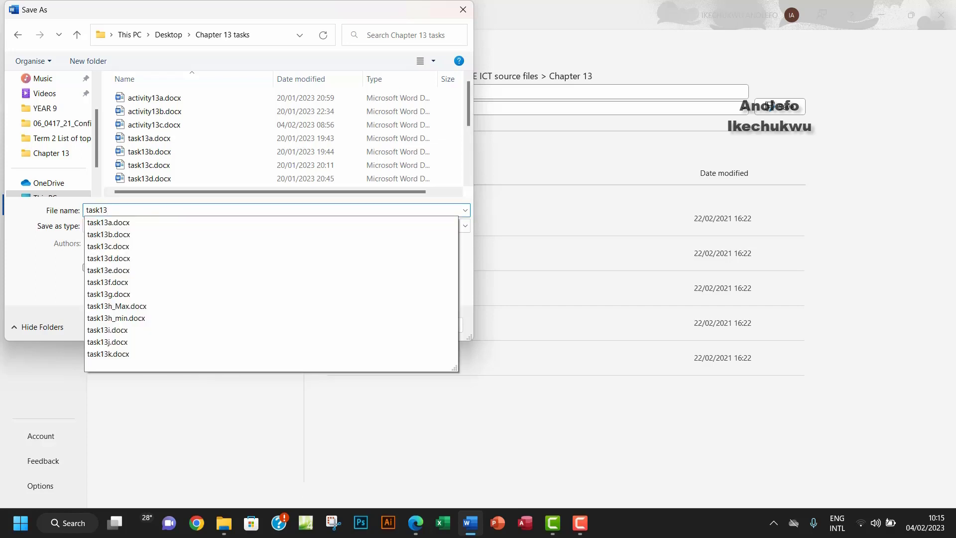
pyautogui.write('3l')
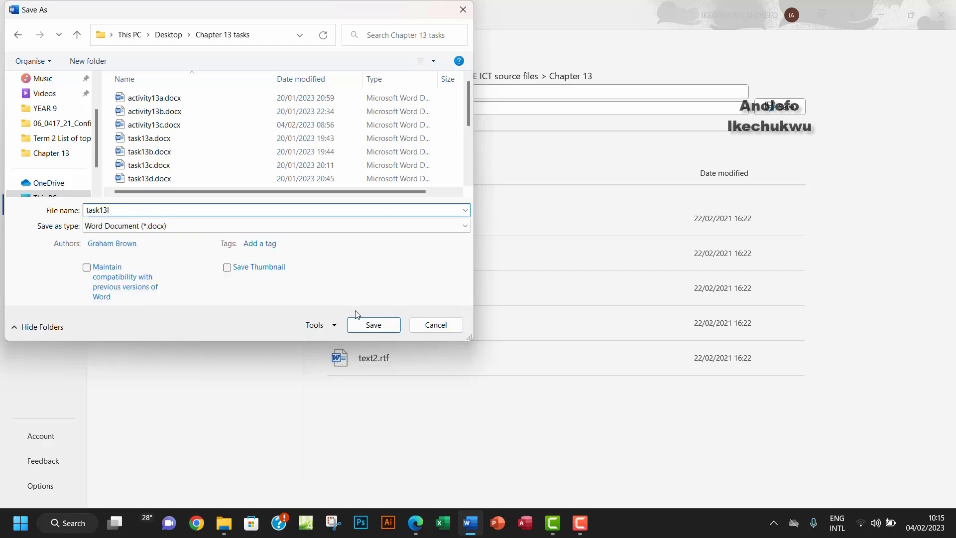
pyautogui.click(360, 324)
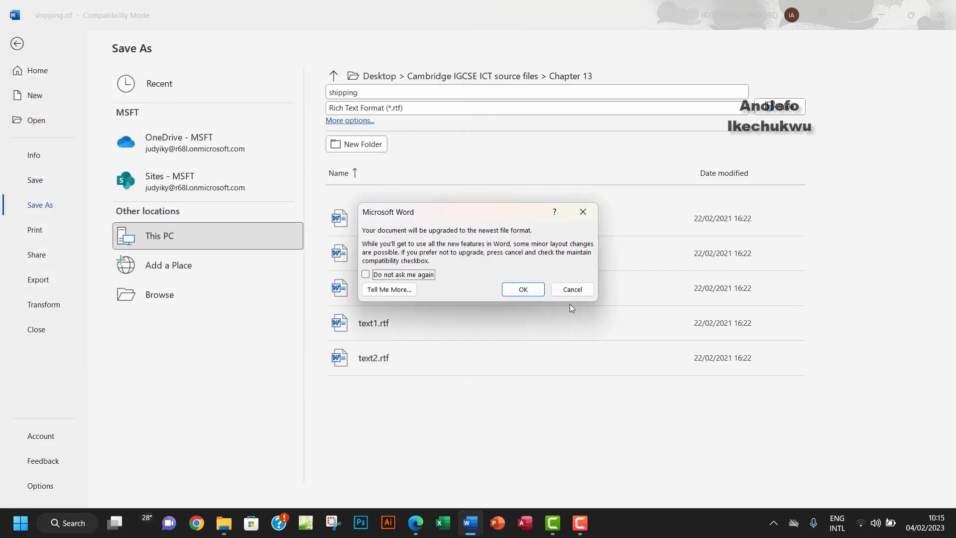
pyautogui.click(542, 294)
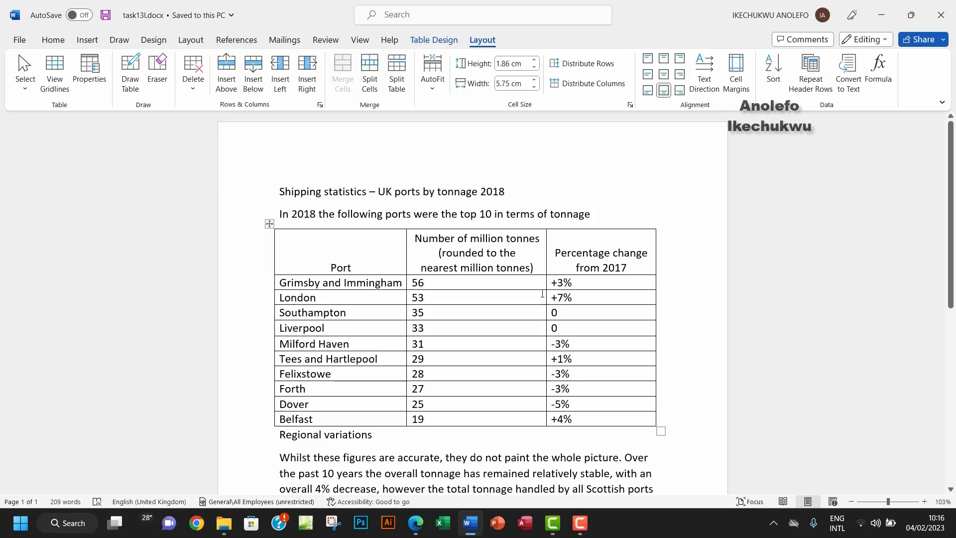
pyautogui.scroll(-3, 481, 298)
pyautogui.scroll(2, 479, 294)
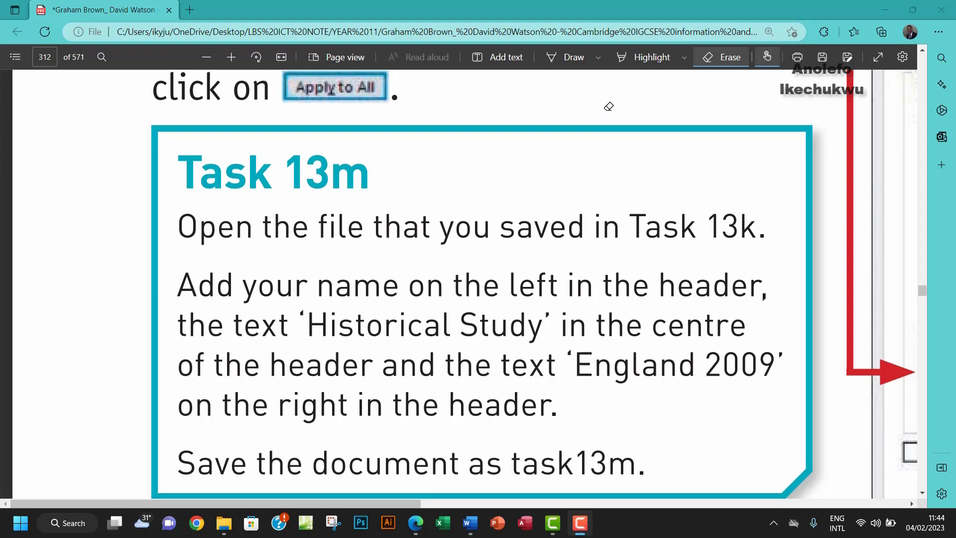
# Step: Highlight "e that you saved in Task 13" in the PDF's Task 13m box and switch to the Chapter 13 tasks folder in File Explorer
pyautogui.click(642, 56)
pyautogui.moveTo(348, 229); pyautogui.dragTo(733, 231)
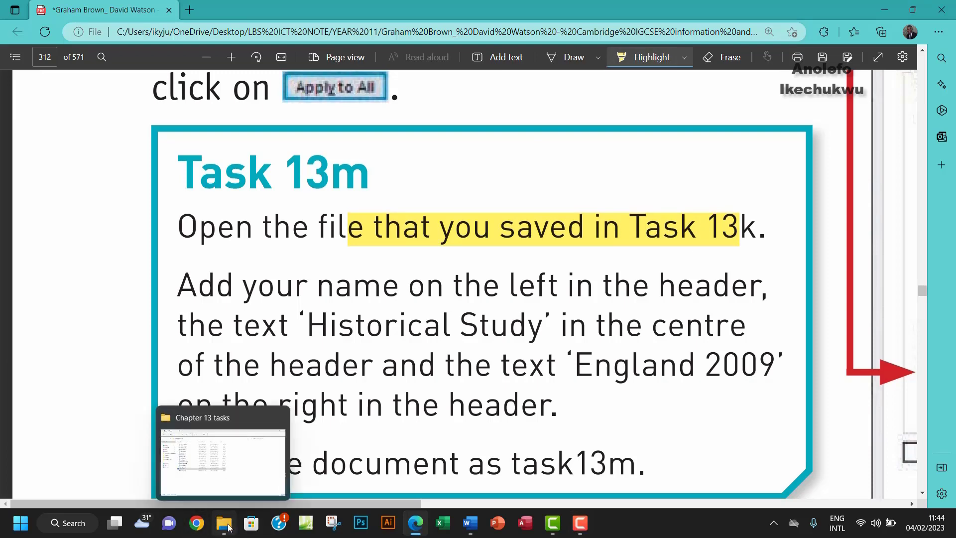
pyautogui.click(225, 524)
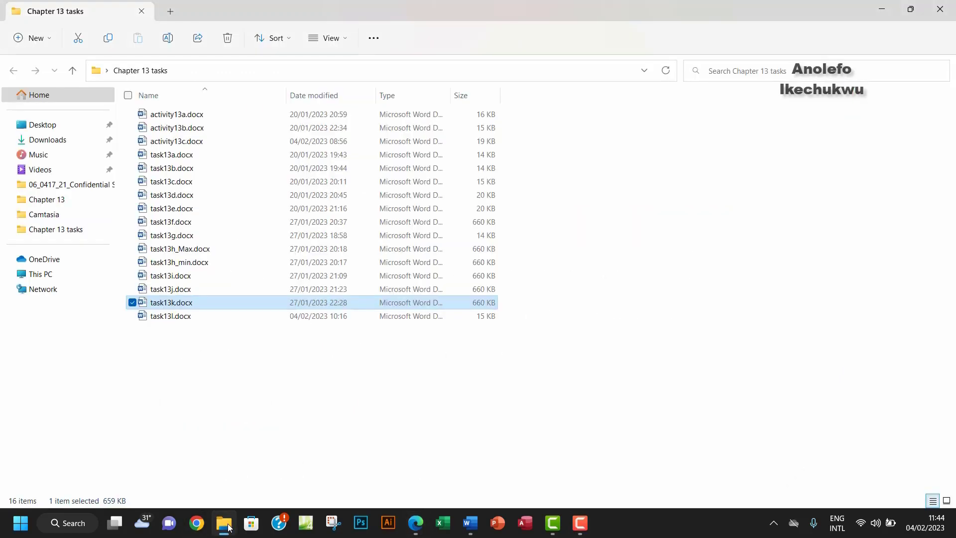
# Step: Open task13k.docx from the Chapter 13 tasks folder in Word
pyautogui.doubleClick(207, 301)
pyautogui.scroll(-1, 404, 384)
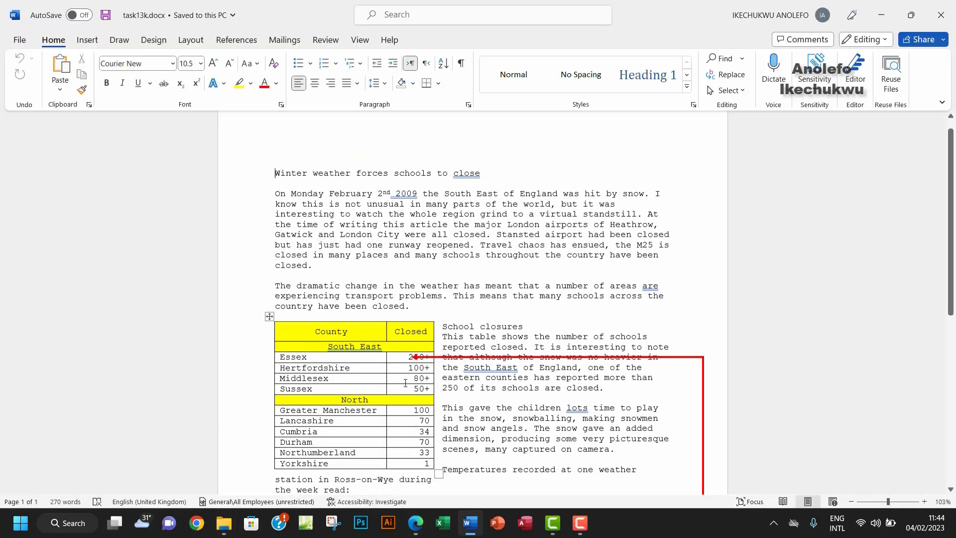
# Step: Switch to the PDF and highlight "left", "Historical Study" and "England 2009" in the Task 13m box
pyautogui.click(427, 513)
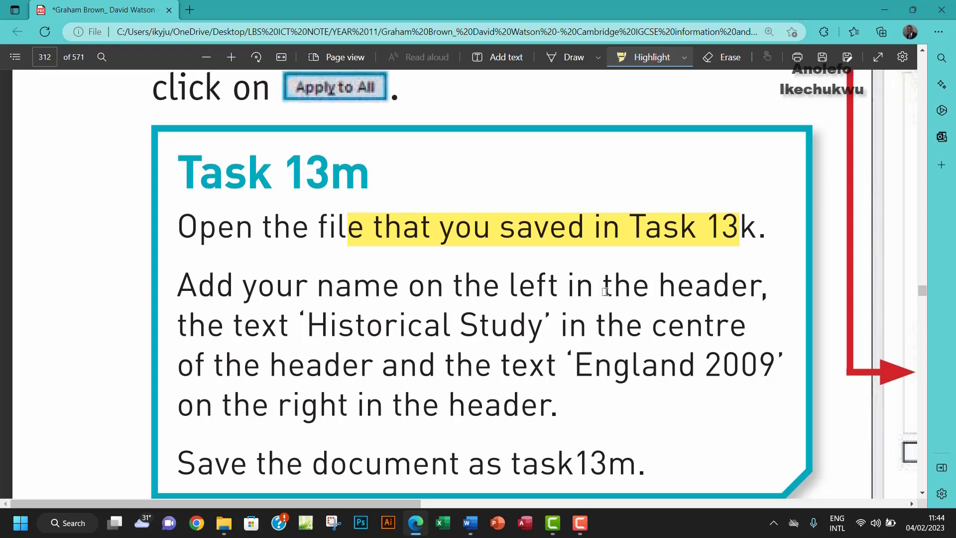
pyautogui.moveTo(508, 286); pyautogui.dragTo(553, 285)
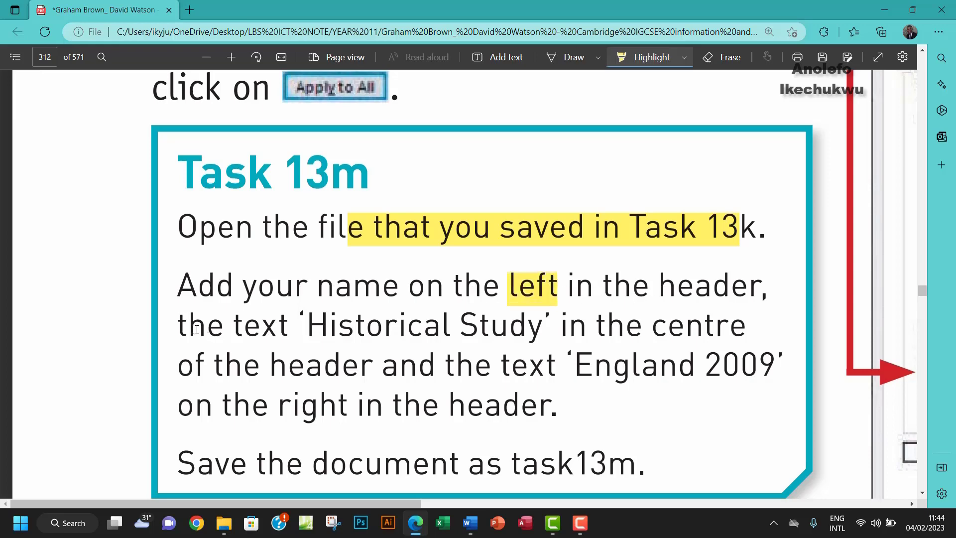
pyautogui.moveTo(308, 327); pyautogui.dragTo(543, 326)
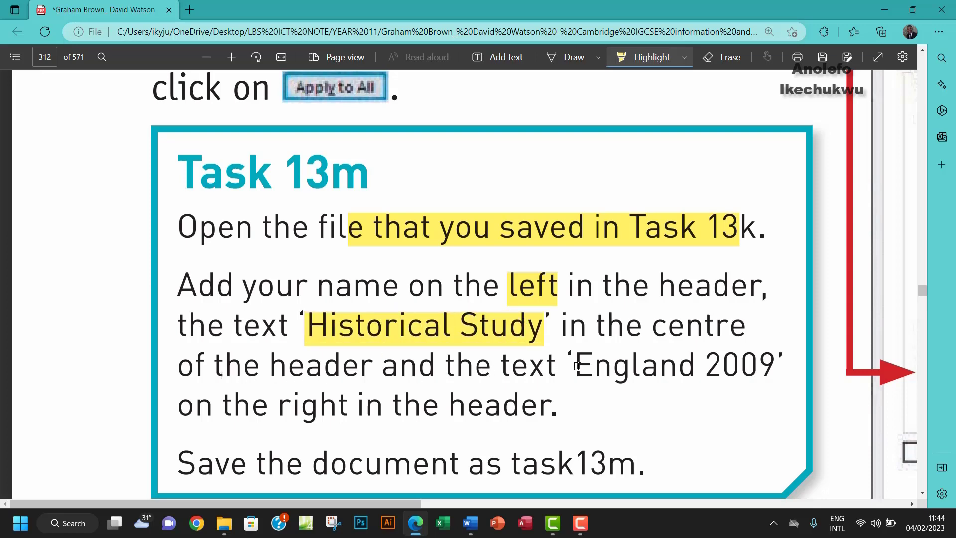
pyautogui.moveTo(575, 365); pyautogui.dragTo(763, 361)
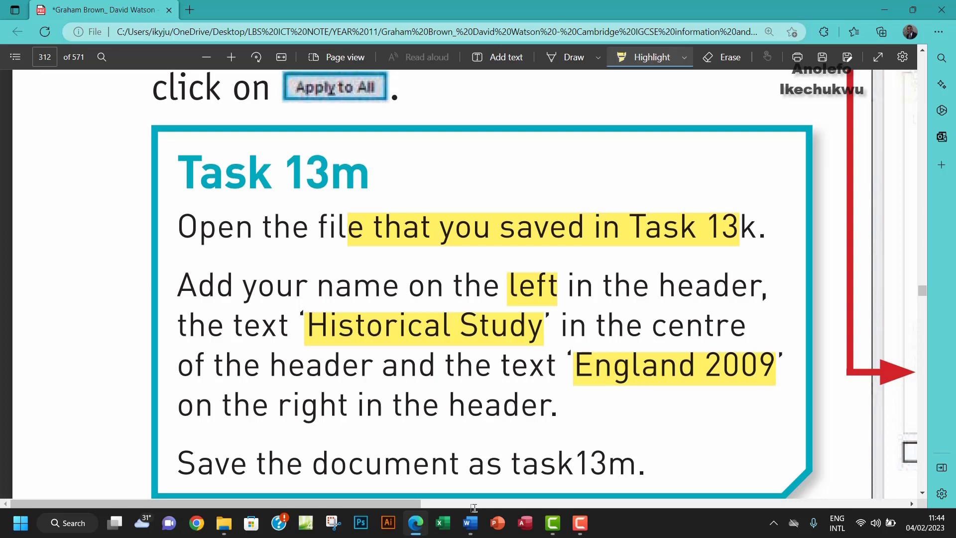
# Step: Return to task13k.docx in Word and insert the Blank (Three Columns) header
pyautogui.click(476, 526)
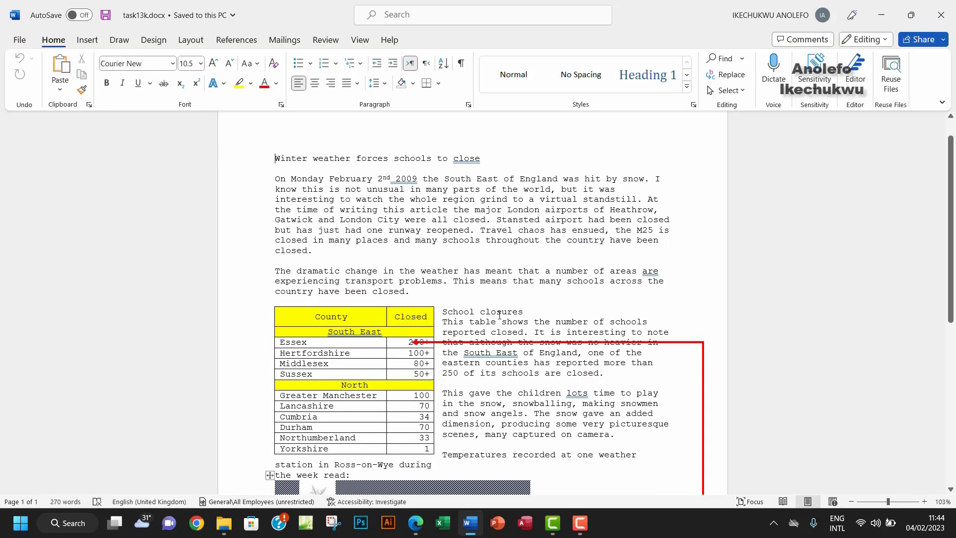
pyautogui.scroll(1, 486, 314)
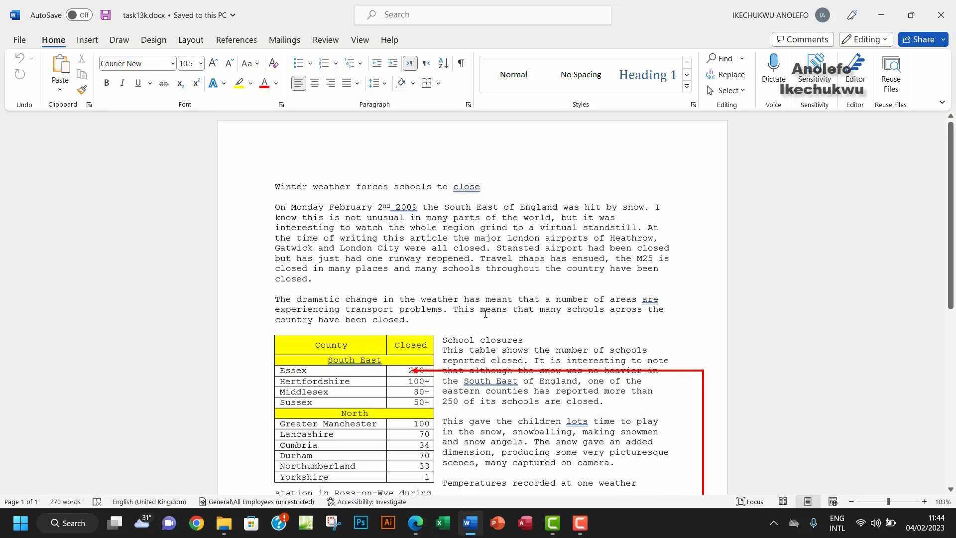
pyautogui.click(87, 44)
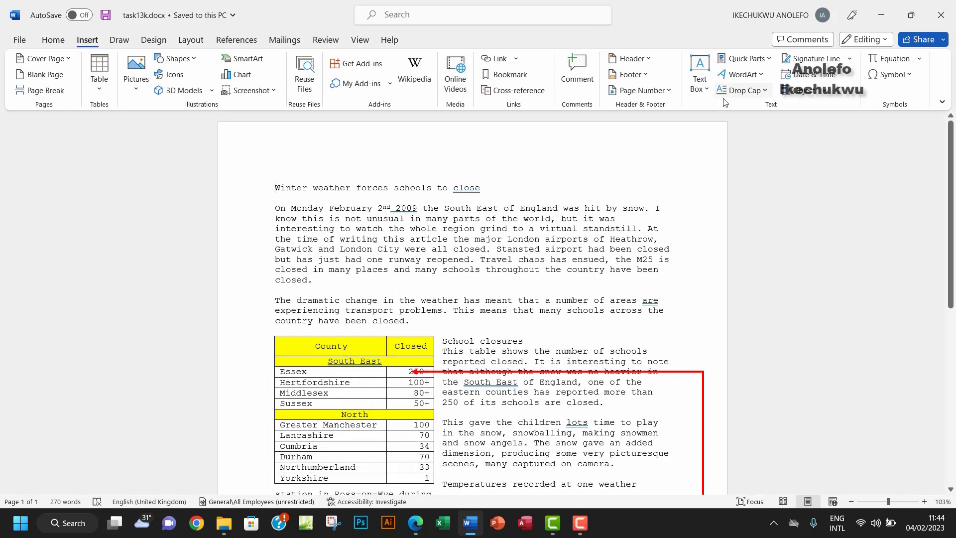
pyautogui.click(648, 59)
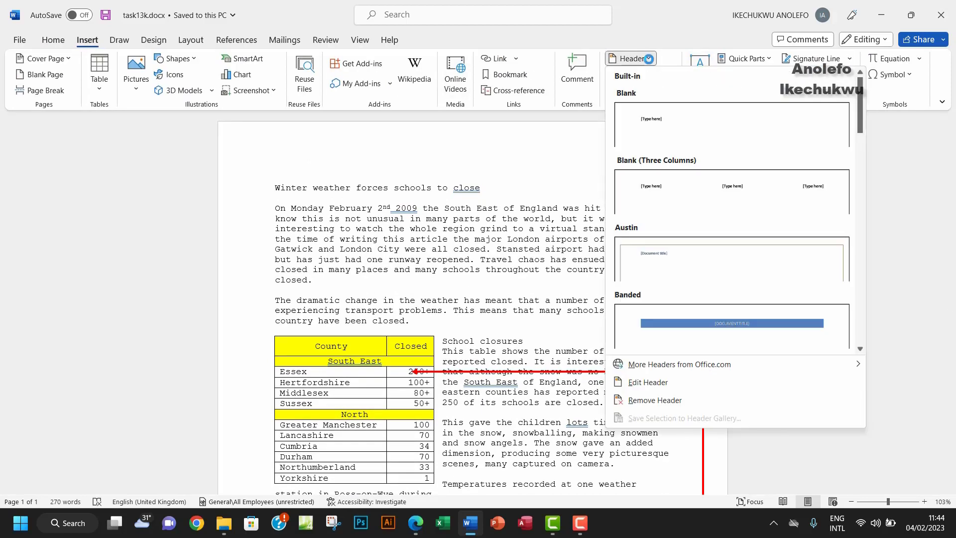
pyautogui.click(685, 187)
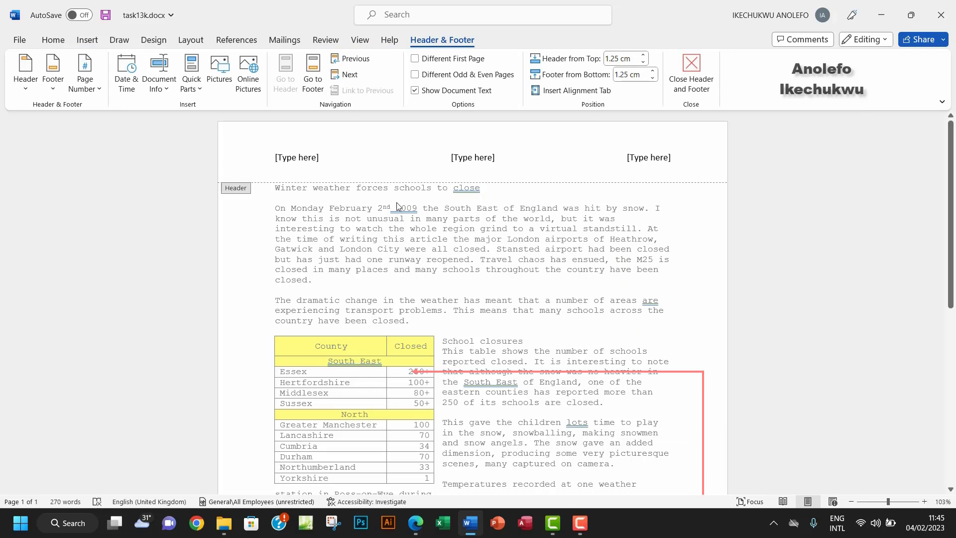
# Step: Replace the header's left placeholder with the author's full name
pyautogui.click(302, 158)
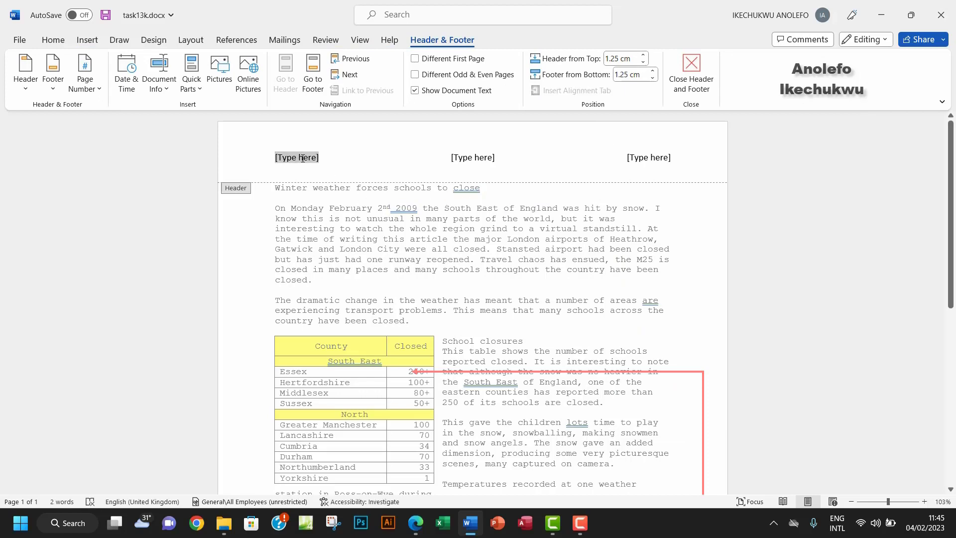
pyautogui.write('I')
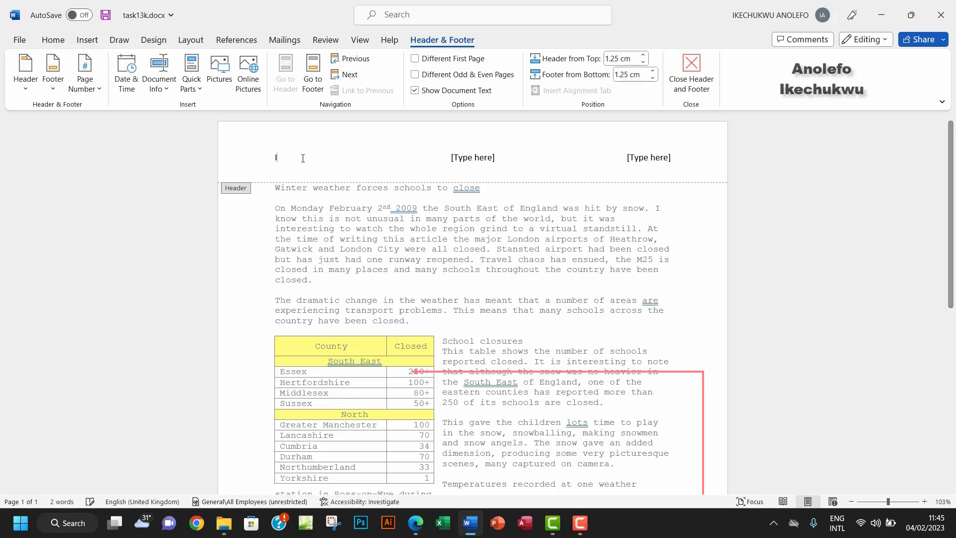
pyautogui.write('kechukwu Anolefo')
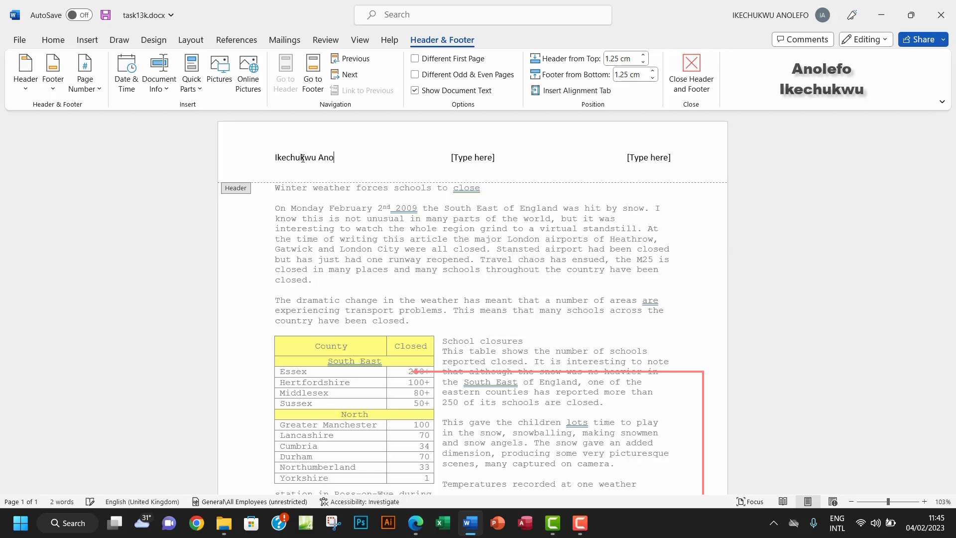
# Step: Copy "Historical Study" from the PDF, with its highlighter switched off, and paste it over the Word header's centre placeholder
pyautogui.click(472, 157)
pyautogui.click(416, 523)
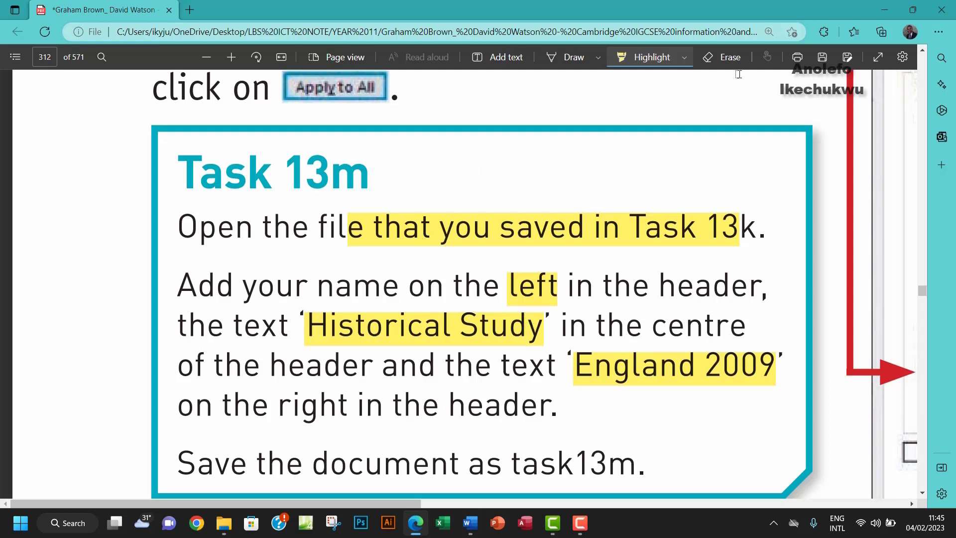
pyautogui.click(628, 58)
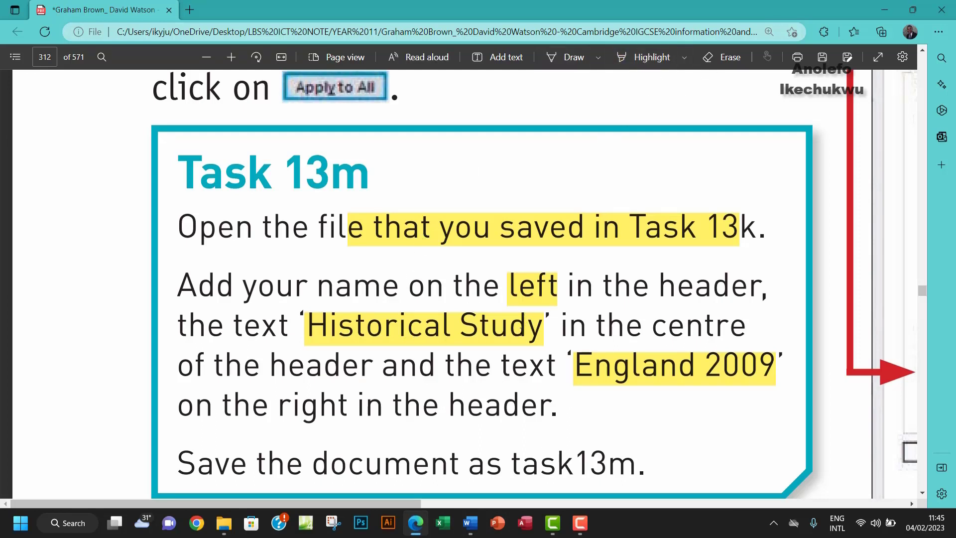
pyautogui.moveTo(541, 321); pyautogui.dragTo(303, 327)
pyautogui.hotkey('ctrl', 'c')
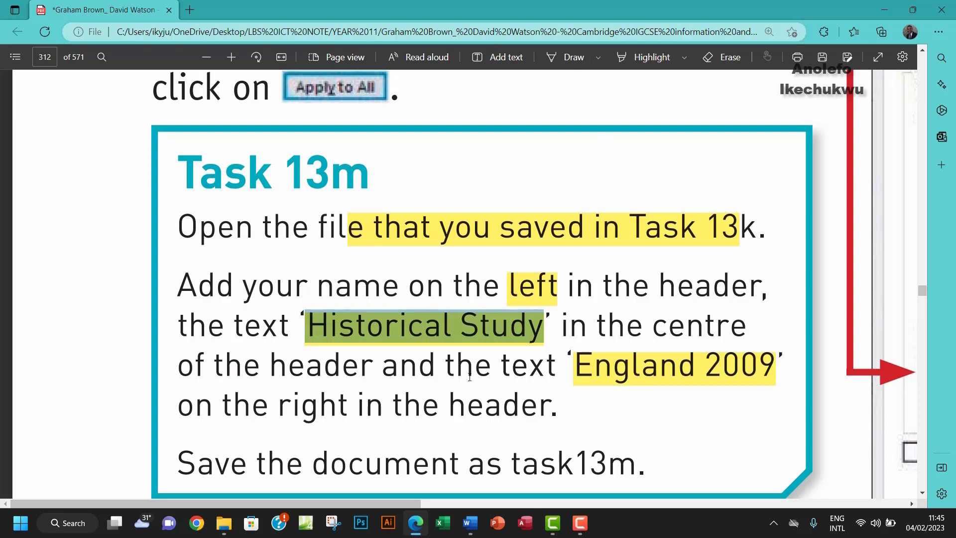
pyautogui.click(469, 522)
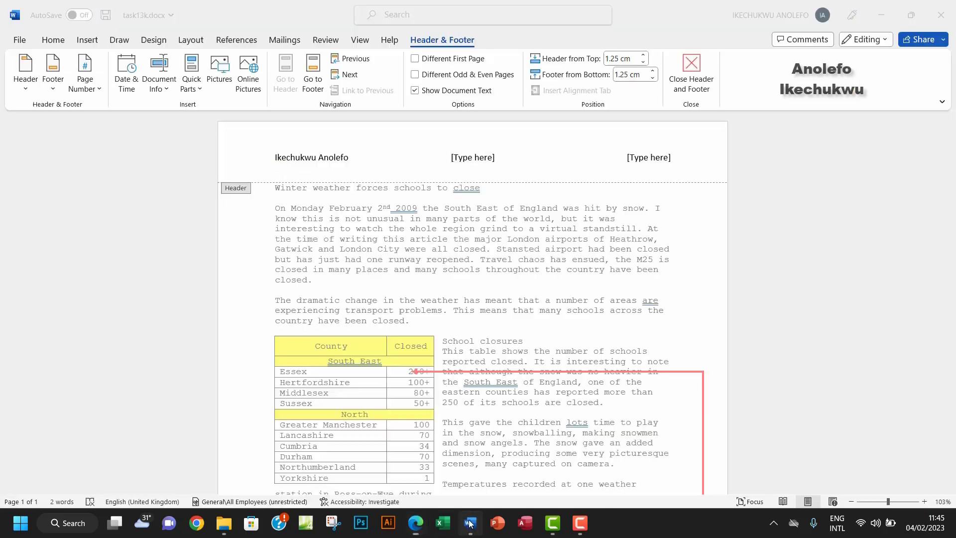
pyautogui.hotkey('ctrl', 'v')
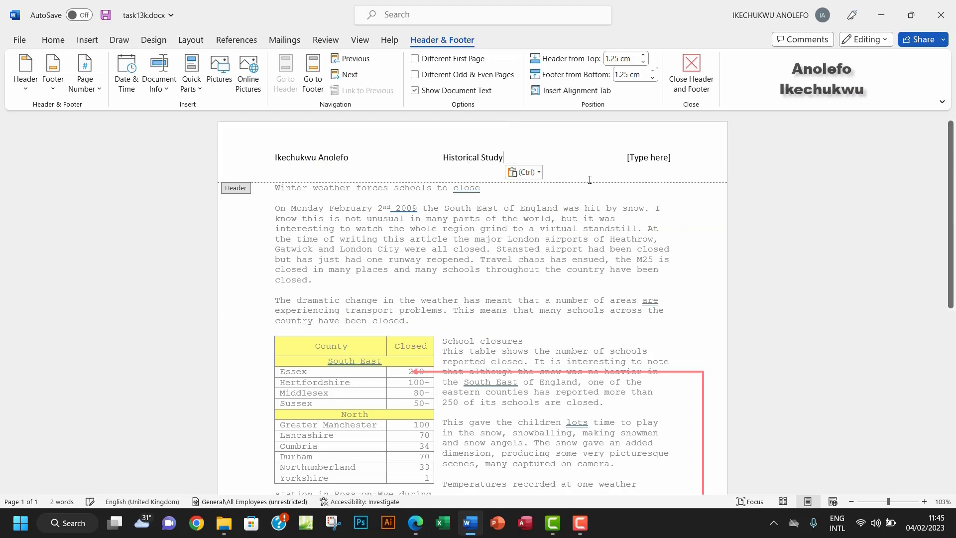
# Step: Copy "England 2009" from the PDF, paste it over the Word header's right placeholder, and leave header editing
pyautogui.click(416, 523)
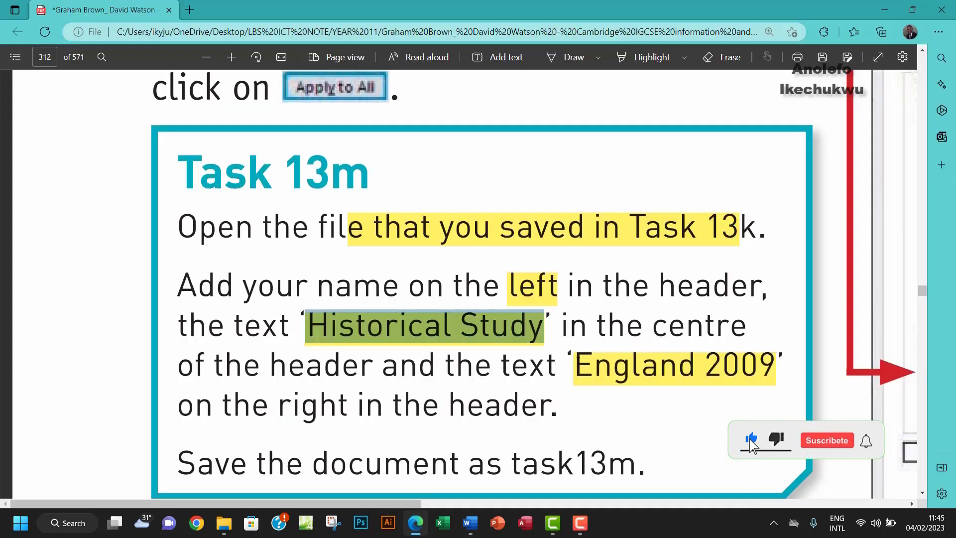
pyautogui.moveTo(574, 366); pyautogui.dragTo(775, 363)
pyautogui.hotkey('ctrl', 'c')
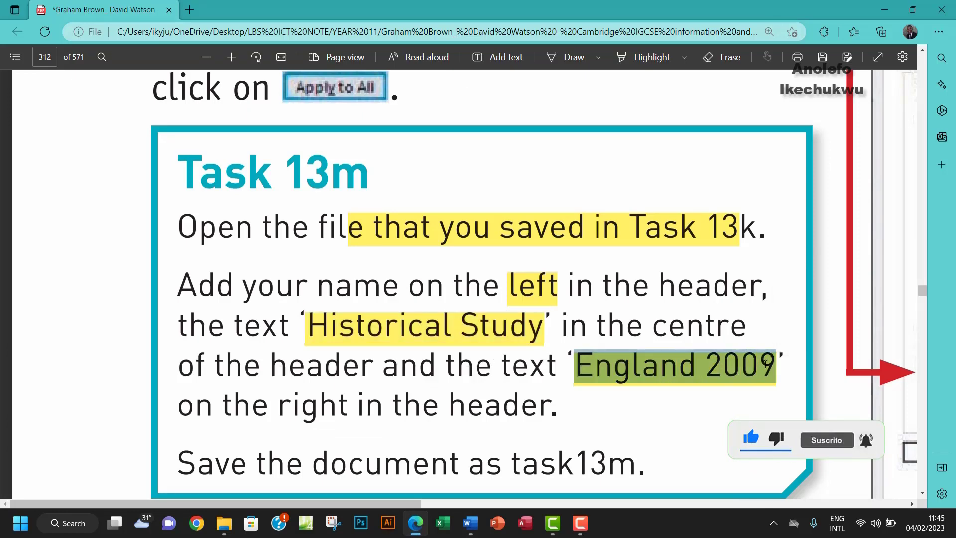
pyautogui.click(470, 523)
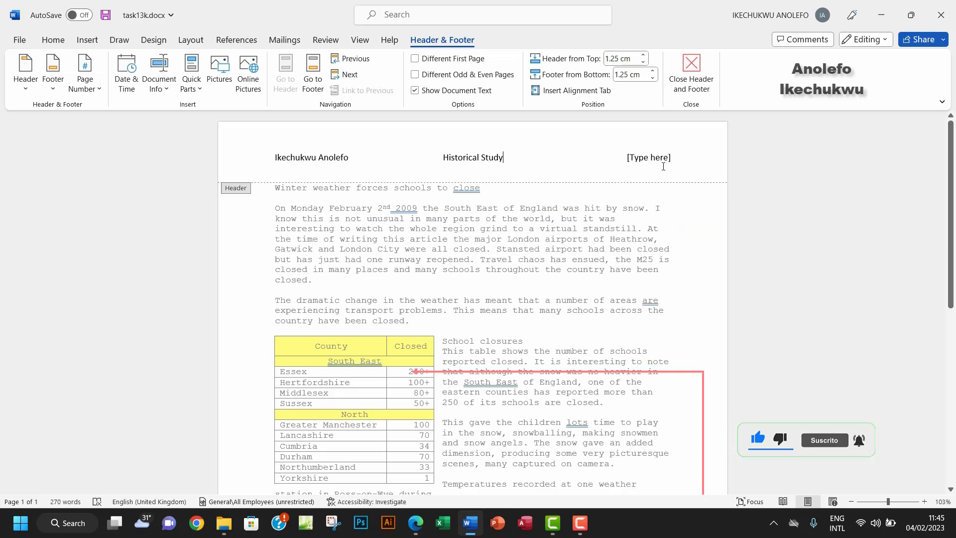
pyautogui.click(638, 157)
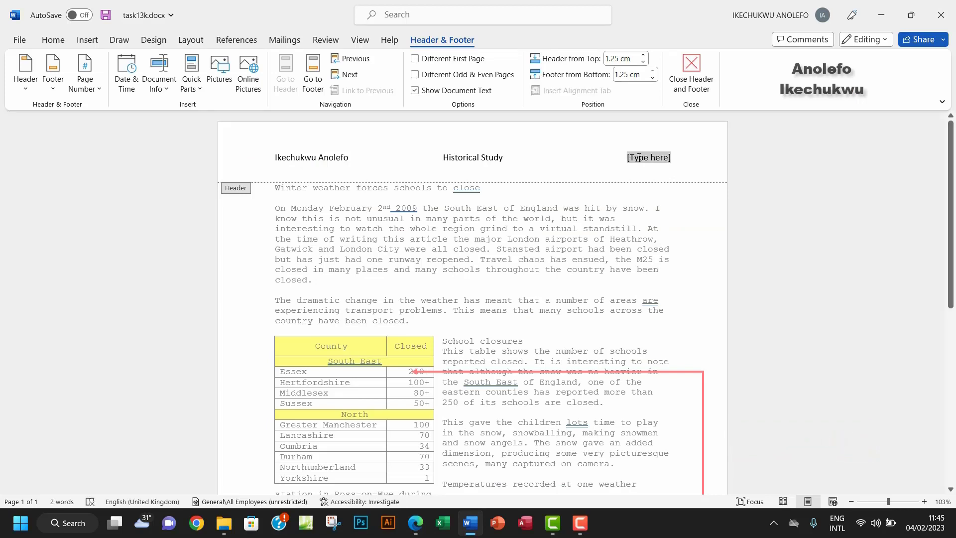
pyautogui.hotkey('ctrl', 'v')
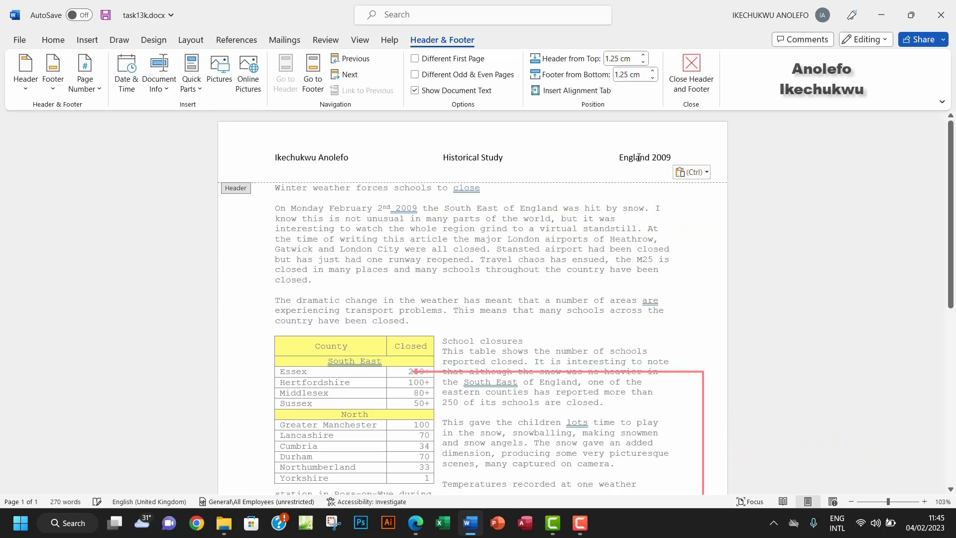
pyautogui.click(687, 75)
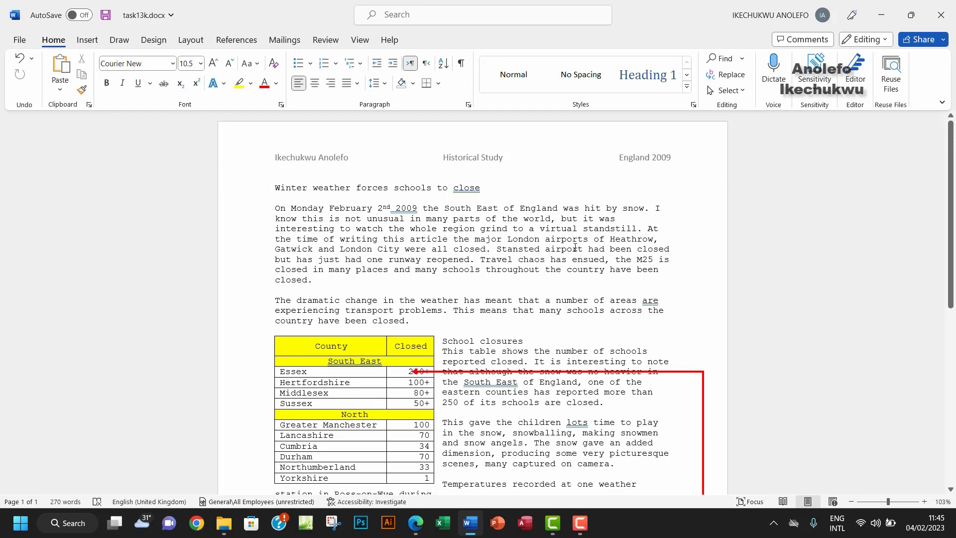
# Step: Check the required file name in the PDF's Task 13m box, and save the Word document as task13m in the Chapter 13 tasks folder
pyautogui.click(416, 523)
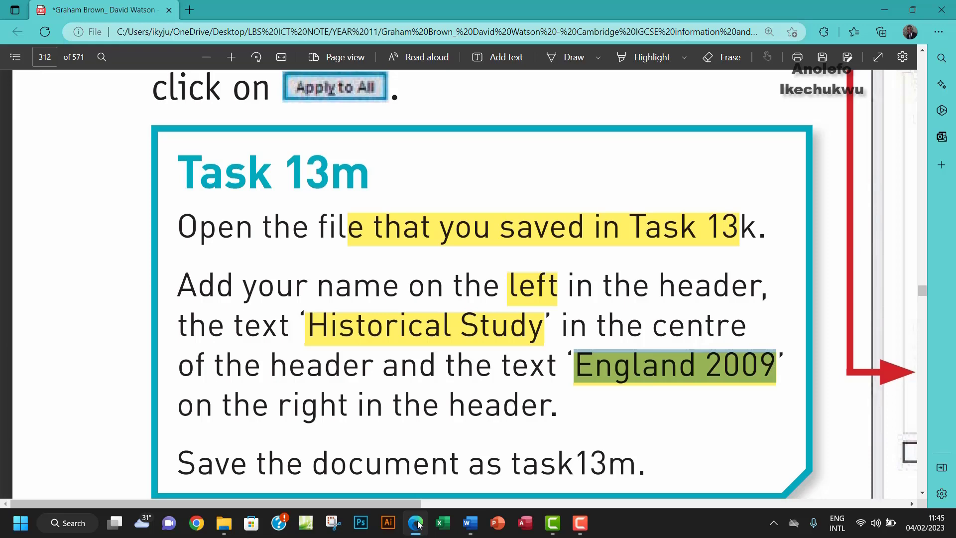
pyautogui.click(470, 524)
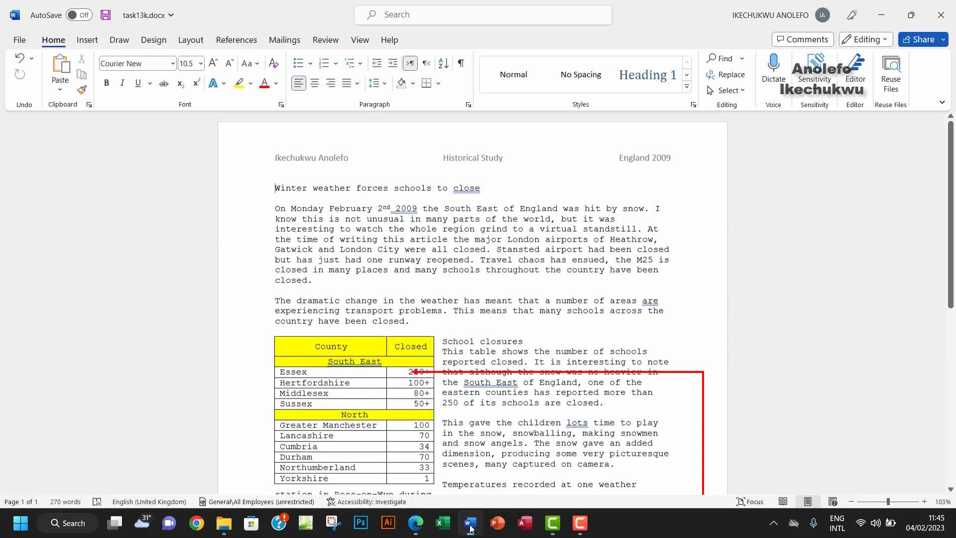
pyautogui.click(20, 40)
pyautogui.click(53, 203)
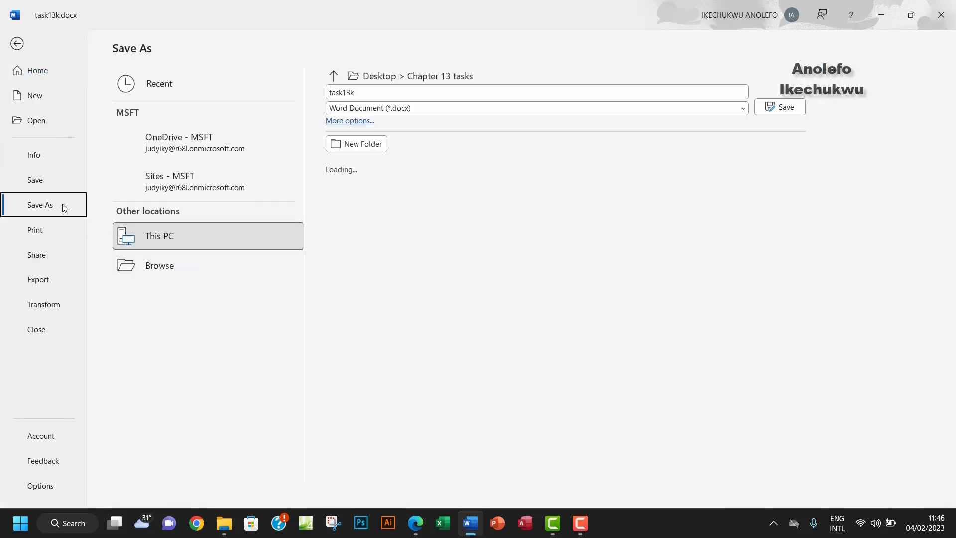
pyautogui.click(165, 284)
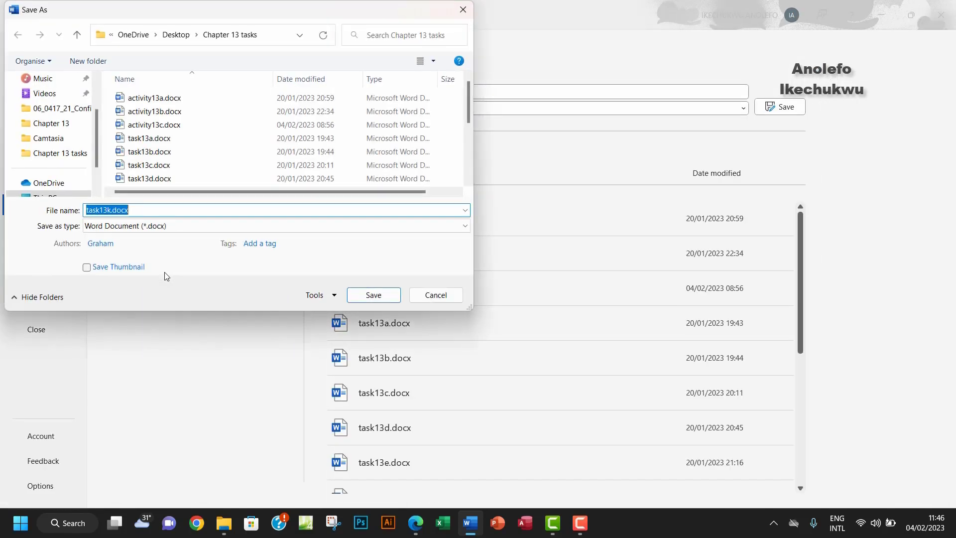
pyautogui.scroll(-3, 192, 169)
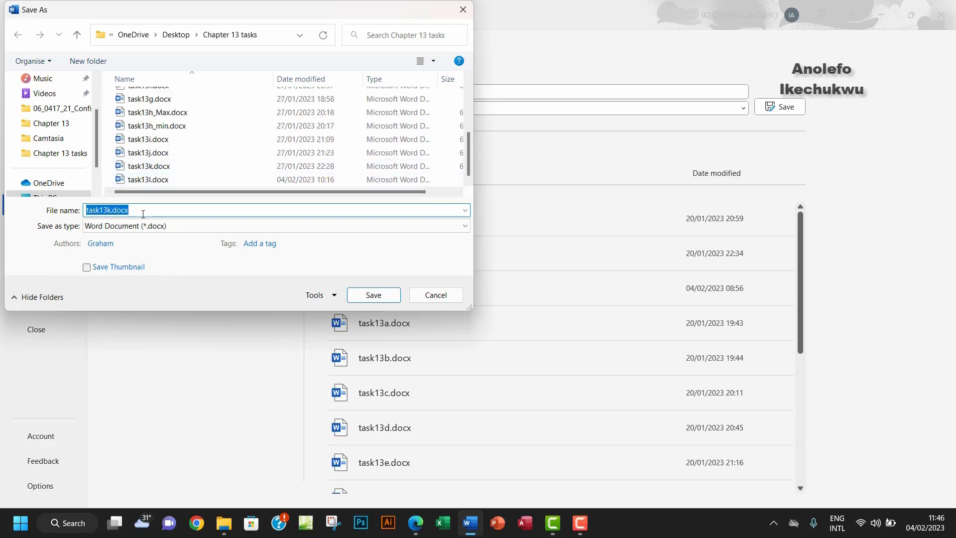
pyautogui.moveTo(128, 209); pyautogui.dragTo(110, 209)
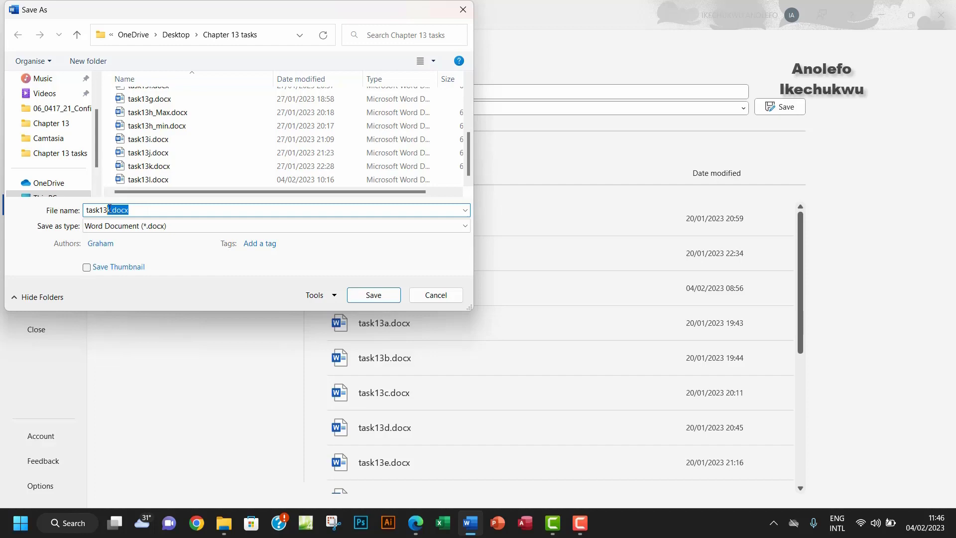
pyautogui.write('m')
pyautogui.click(373, 295)
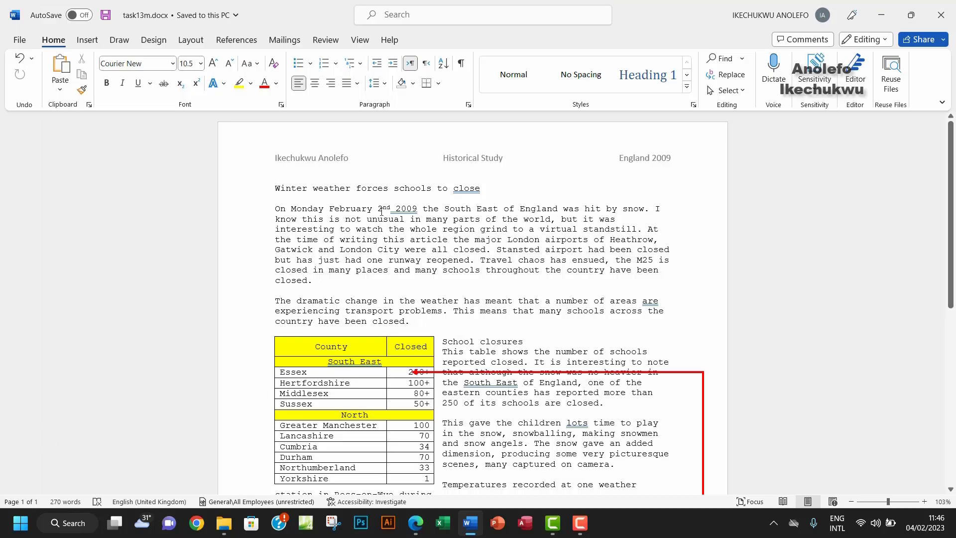
# Step: View the built-in footer designs without choosing one, and reopen the page header for editing
pyautogui.hotkey('alt', 'n')
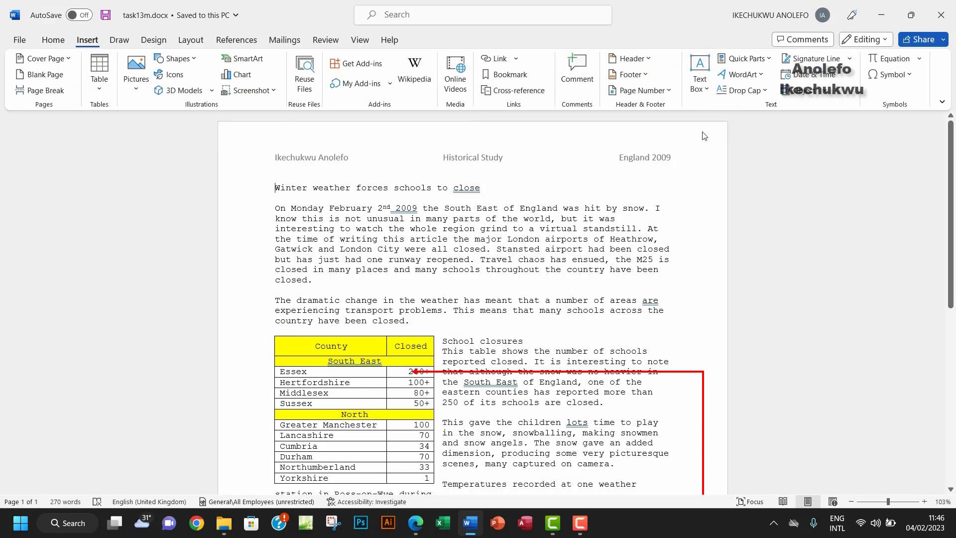
pyautogui.click(642, 74)
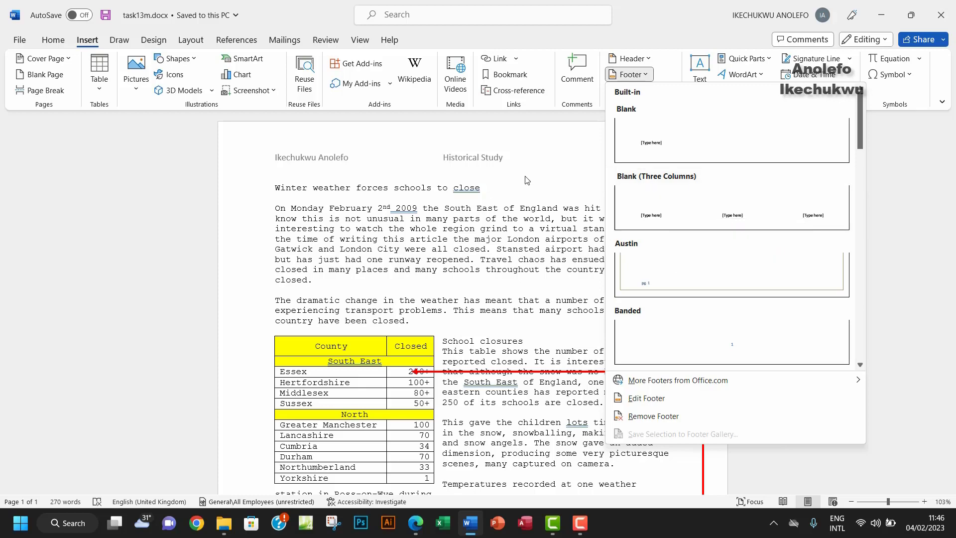
pyautogui.click(527, 156)
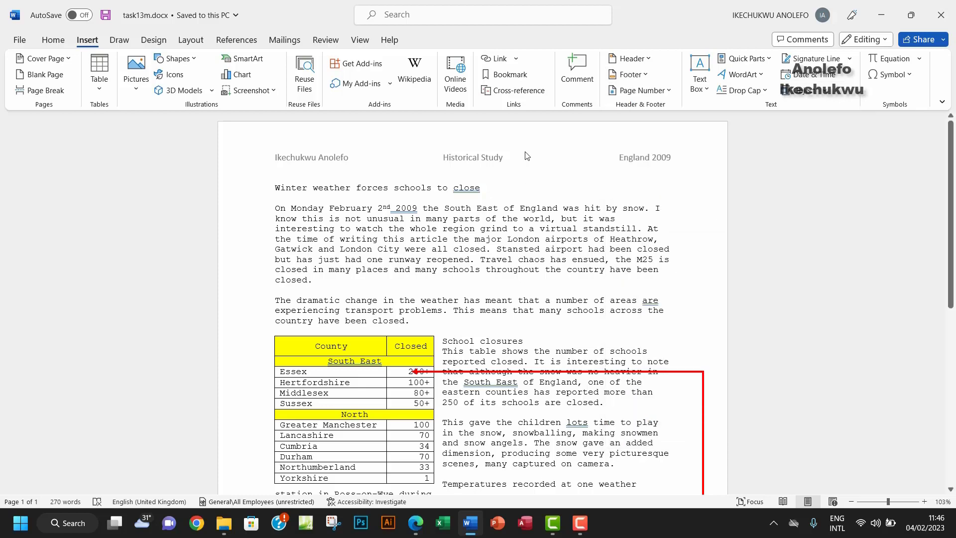
pyautogui.doubleClick(498, 158)
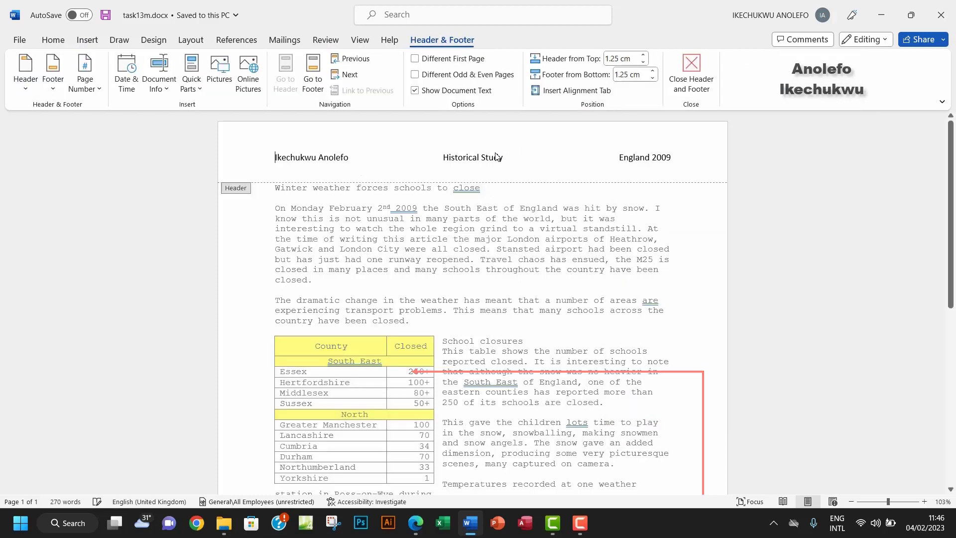
# Step: View the empty footer area at the end of the page, and leave header editing
pyautogui.scroll(-6, 502, 154)
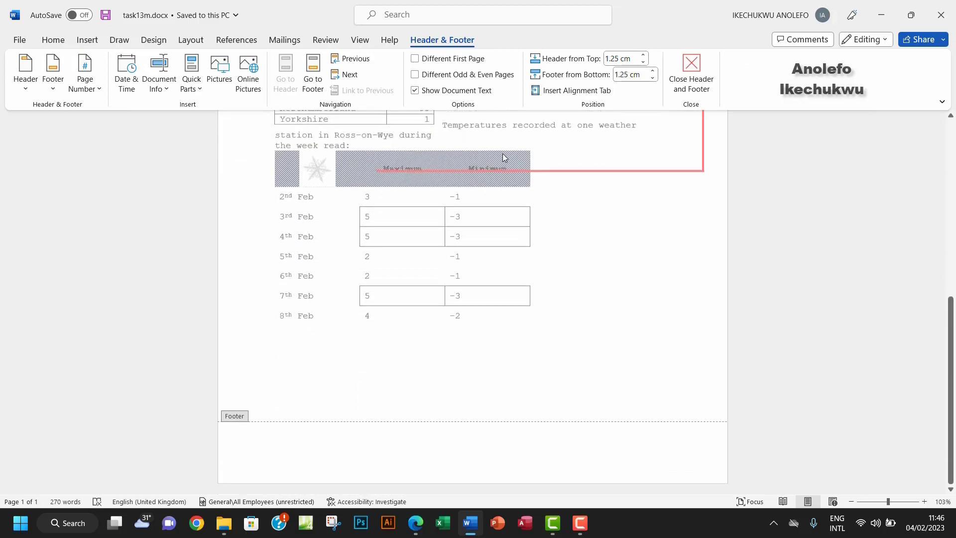
pyautogui.scroll(6, 503, 157)
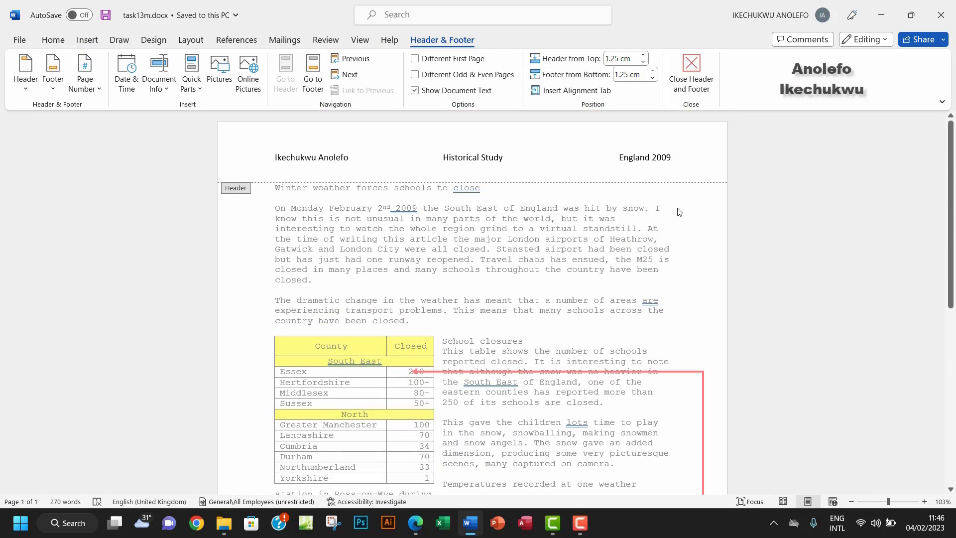
pyautogui.doubleClick(527, 281)
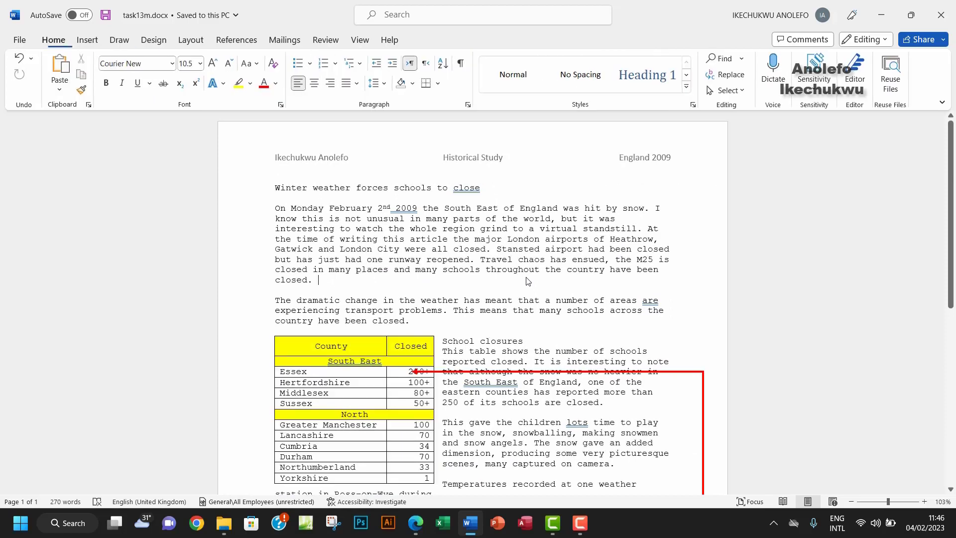
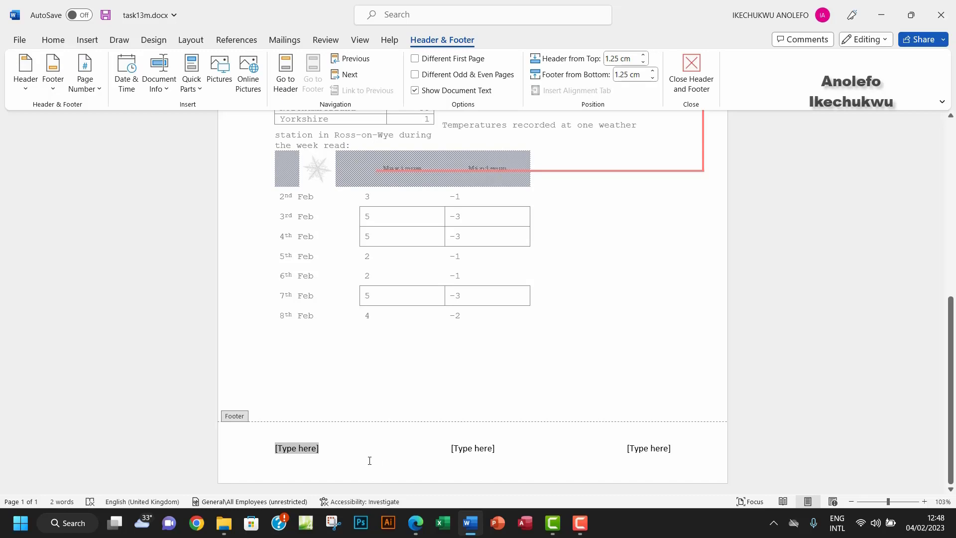
# Step: Check the footer wording in the PDF's Task 13n box, and replace the Word footer's left placeholder with "Saved on"
pyautogui.click(417, 527)
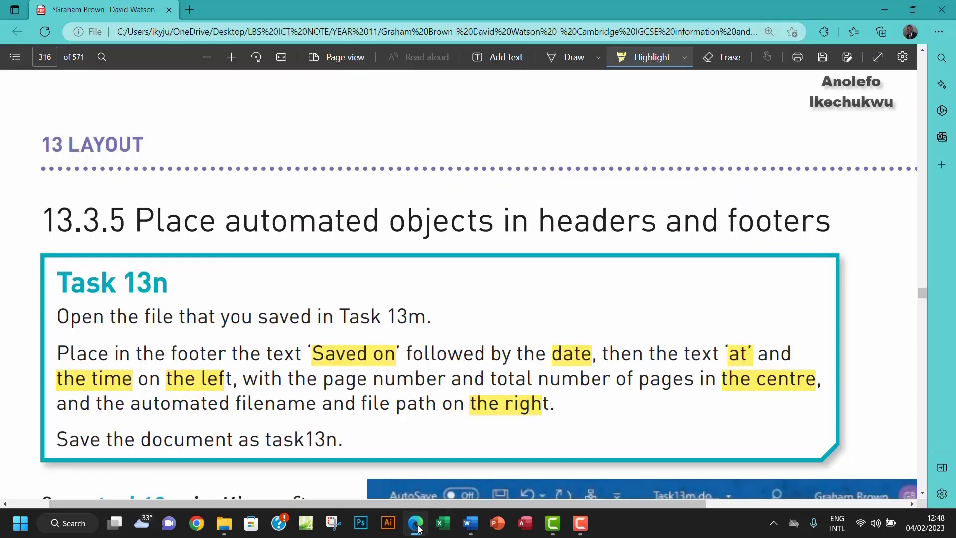
pyautogui.click(418, 528)
pyautogui.write('Sa')
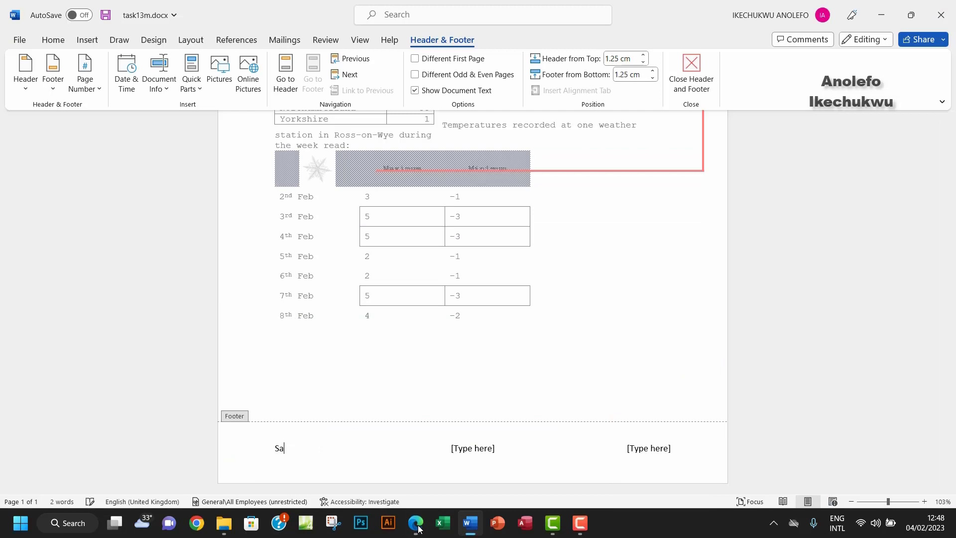
pyautogui.write('ved on')
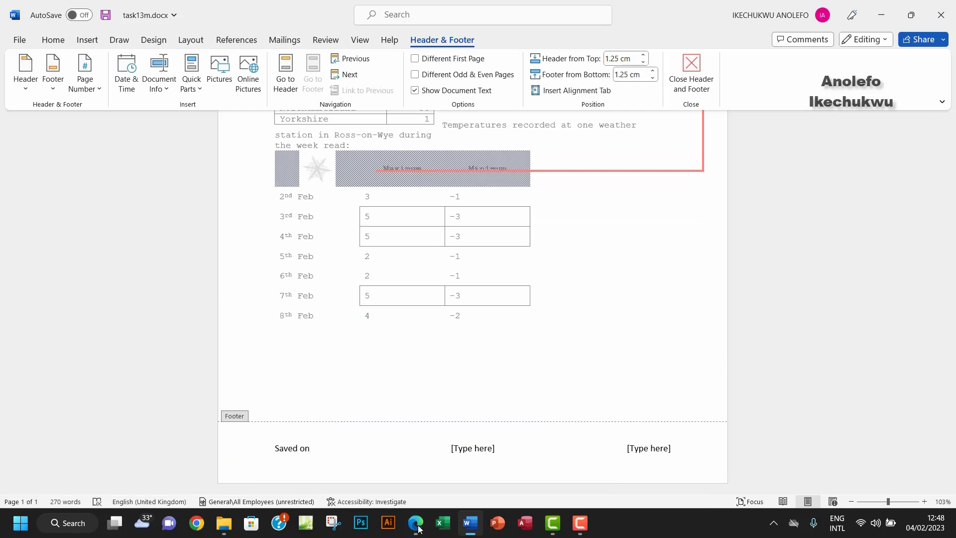
# Step: Check the PDF for what follows "Saved on", and insert a Date field in the dd/MM/yy format there in the Word footer
pyautogui.click(416, 523)
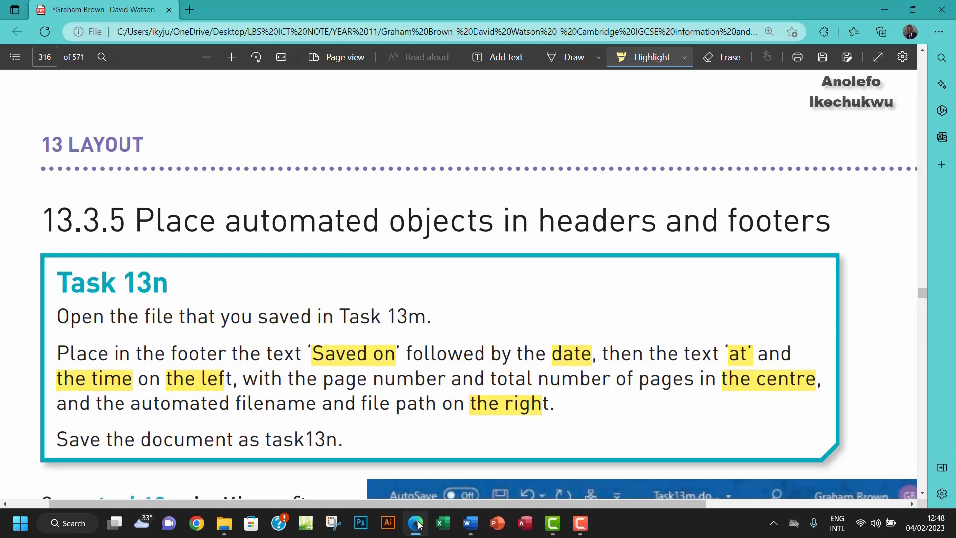
pyautogui.click(416, 523)
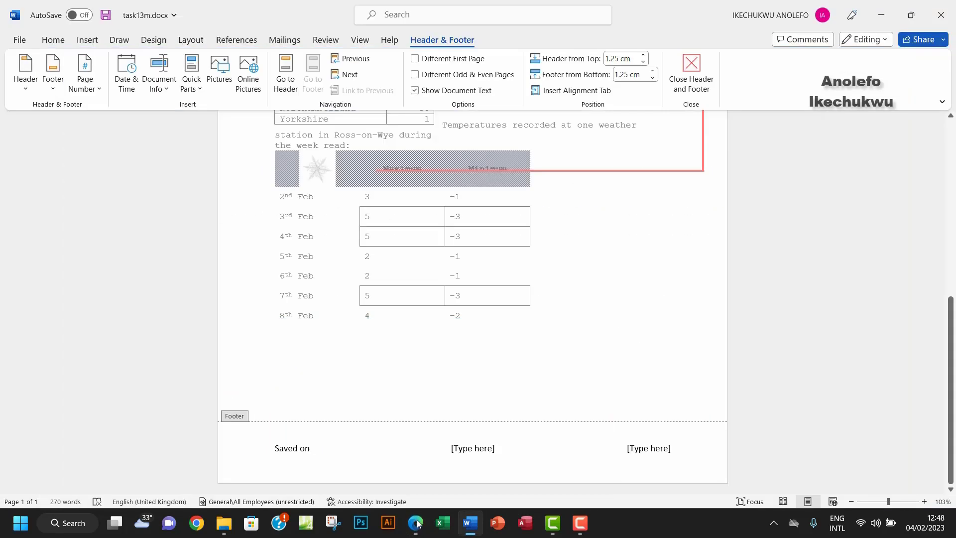
pyautogui.click(160, 83)
pyautogui.click(169, 201)
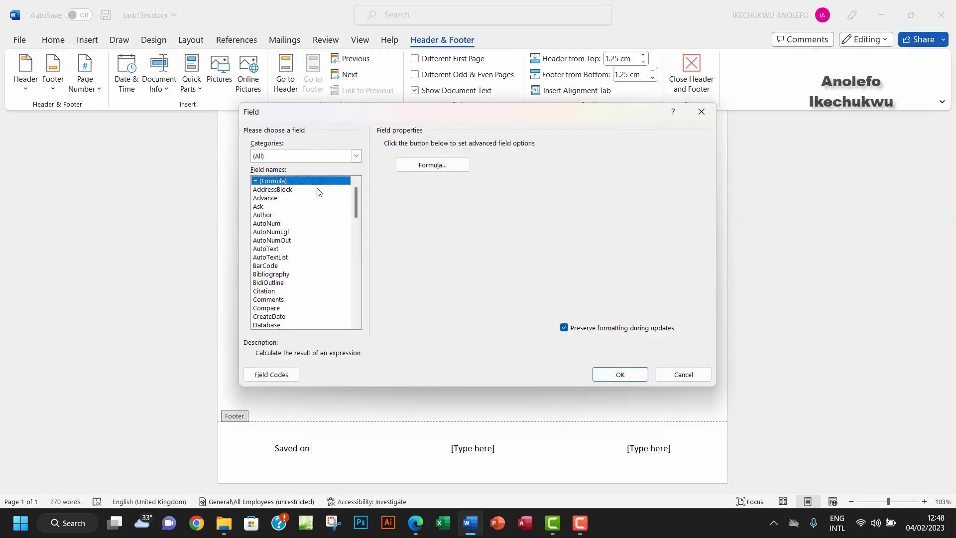
pyautogui.click(356, 225)
pyautogui.scroll(2, 353, 214)
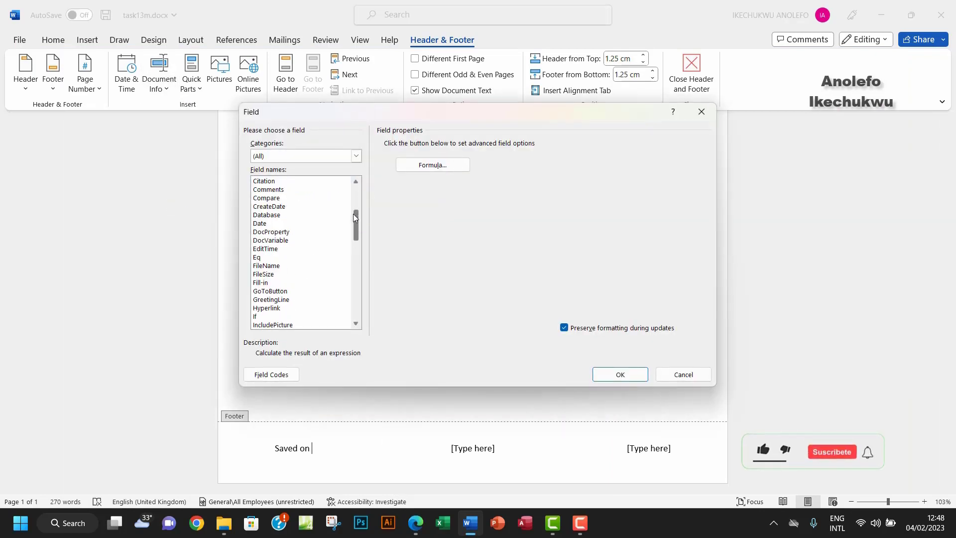
pyautogui.click(268, 223)
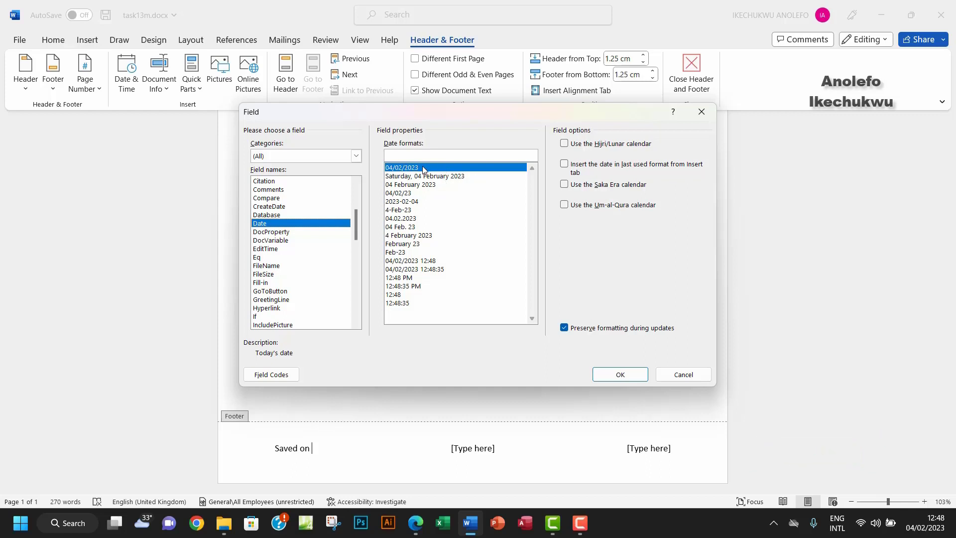
pyautogui.click(394, 194)
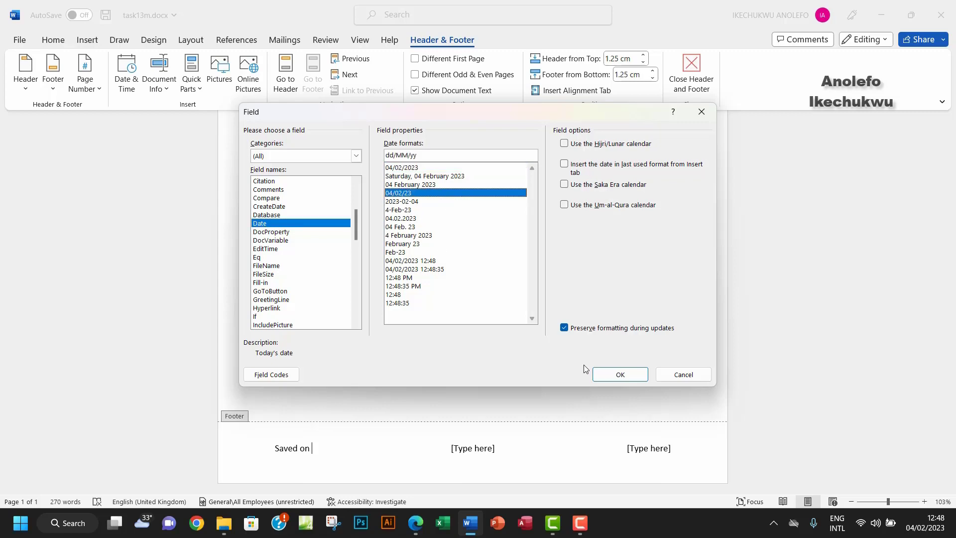
pyautogui.click(618, 375)
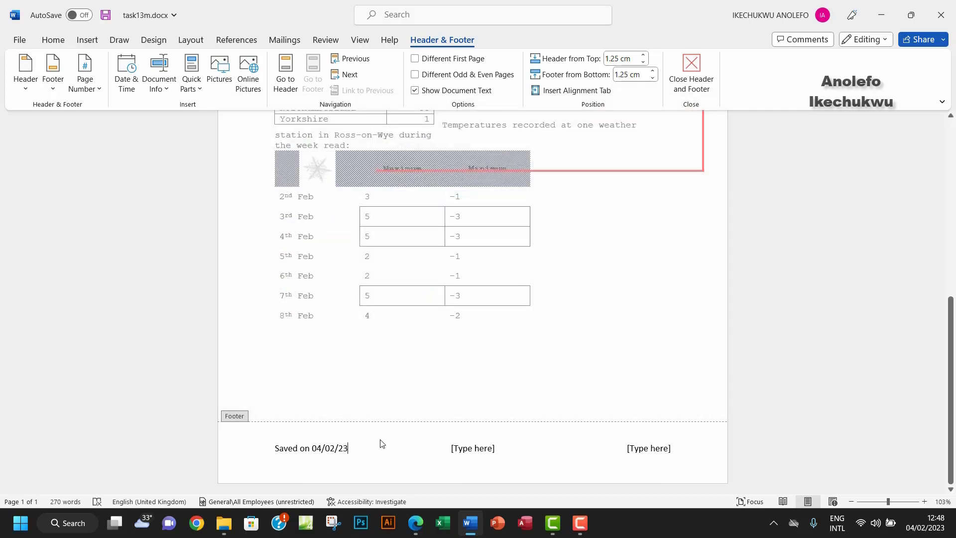
# Step: Add "at" after the footer date, check the PDF's Task 13n box, and insert a Time field in the h:mm am/pm format
pyautogui.write('at')
pyautogui.click(416, 523)
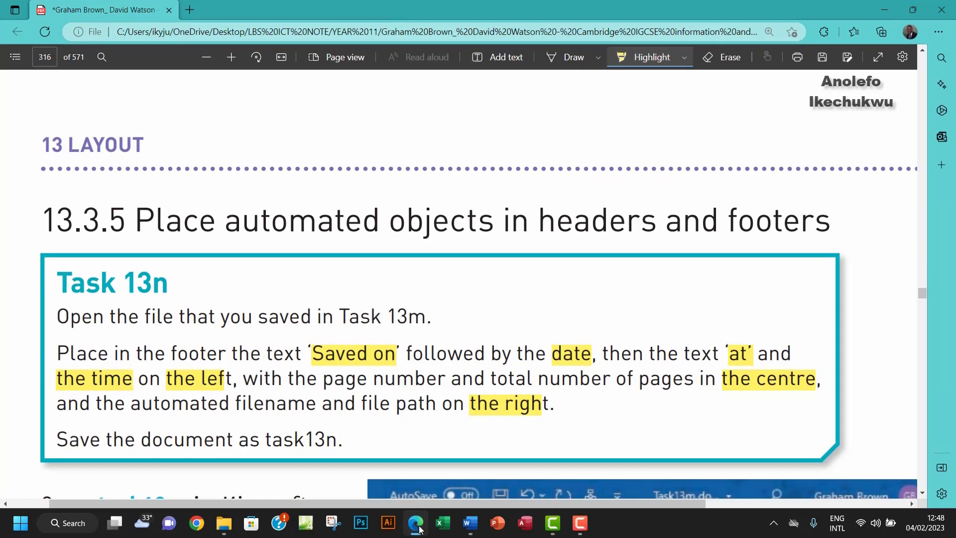
pyautogui.click(415, 522)
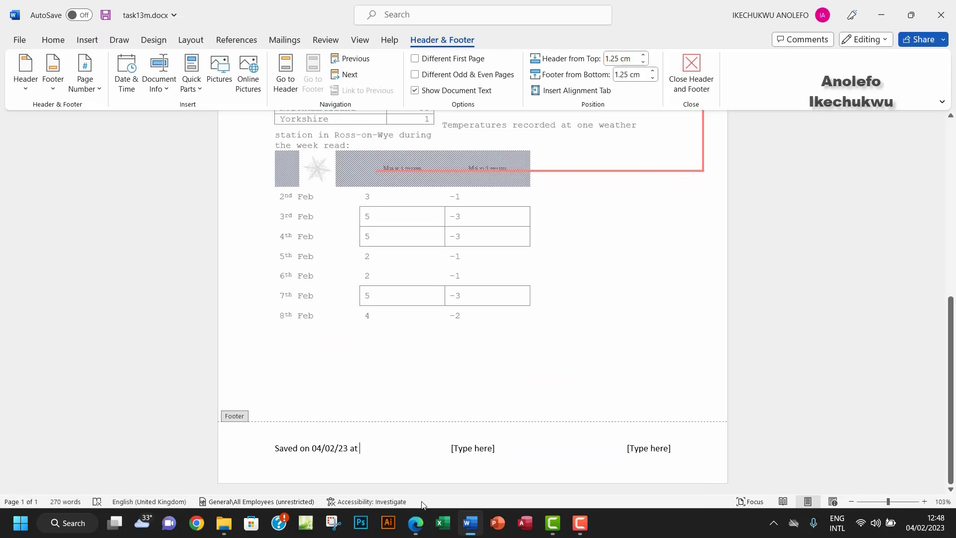
pyautogui.click(160, 93)
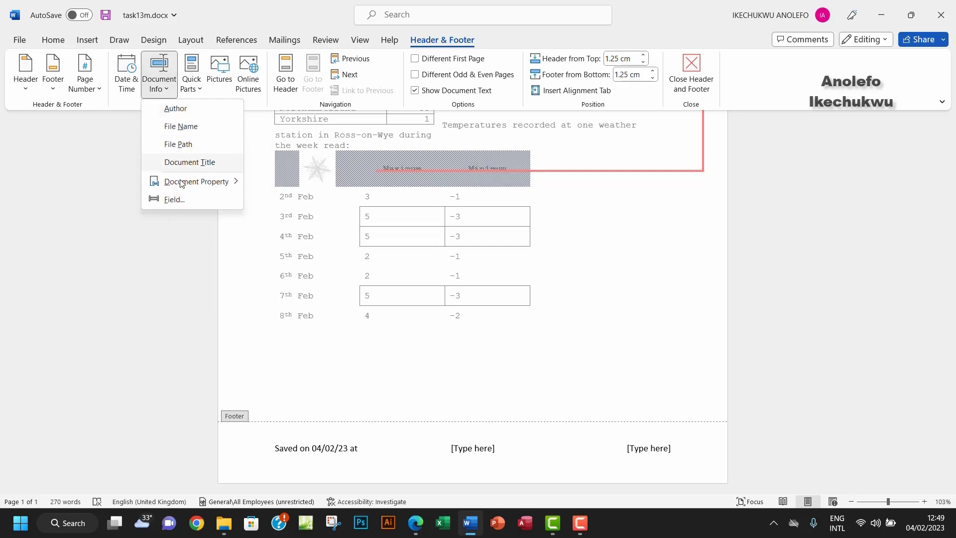
pyautogui.click(173, 200)
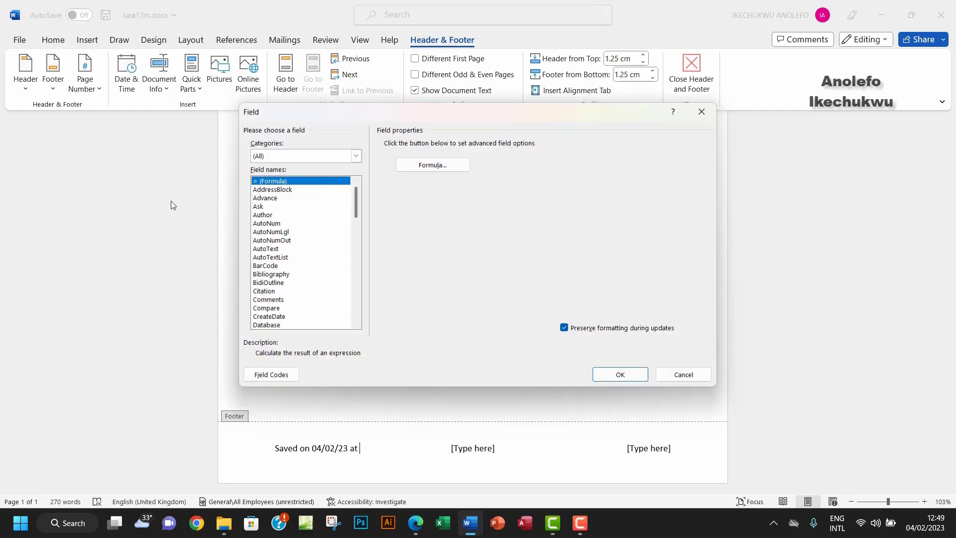
pyautogui.moveTo(355, 199); pyautogui.dragTo(253, 298)
pyautogui.click(253, 299)
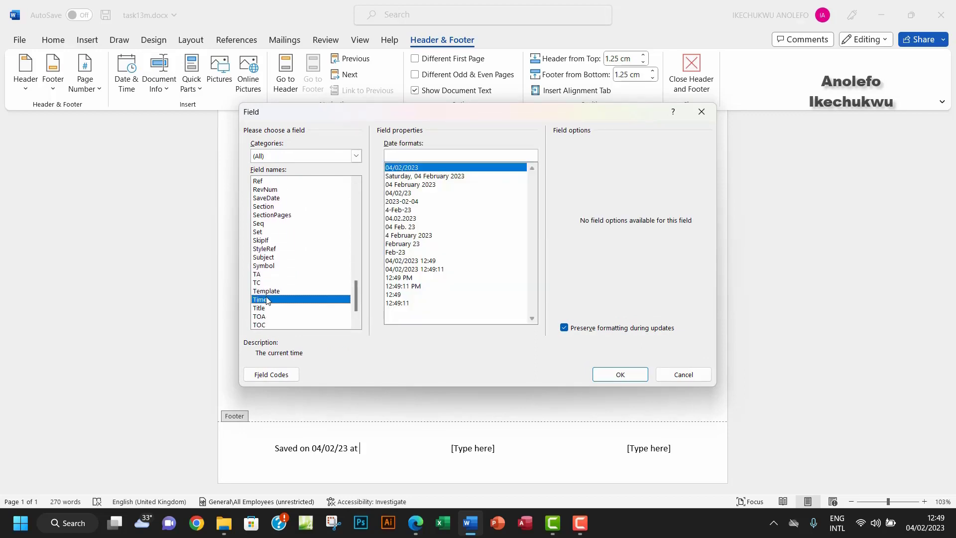
pyautogui.click(398, 296)
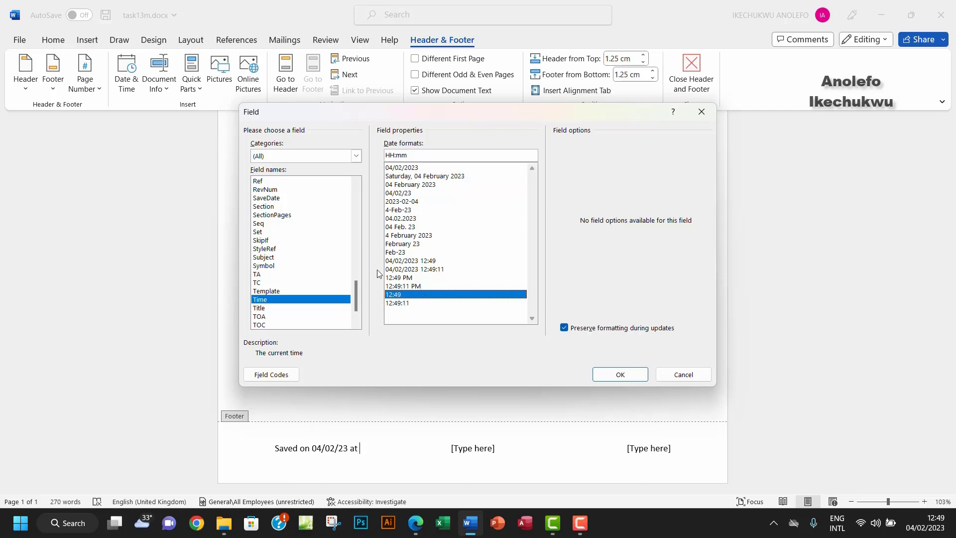
pyautogui.click(401, 279)
pyautogui.click(615, 374)
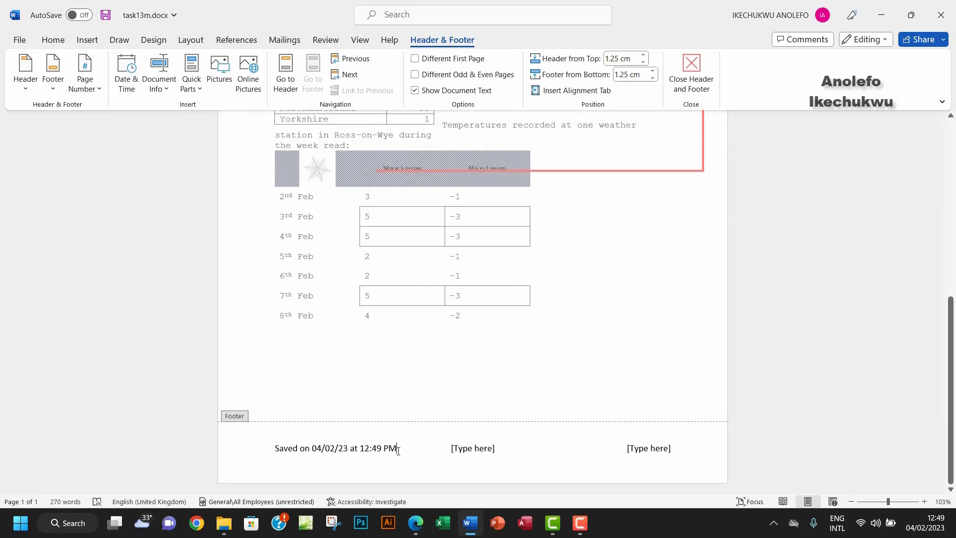
# Step: Show the field code of the footer's time field, and switch back to its displayed value
pyautogui.rightClick(379, 450)
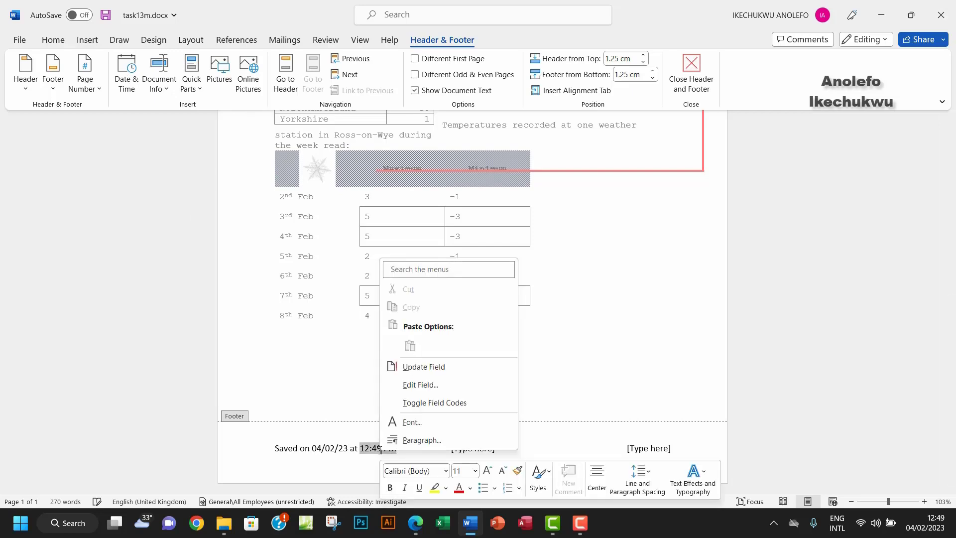
pyautogui.click(426, 403)
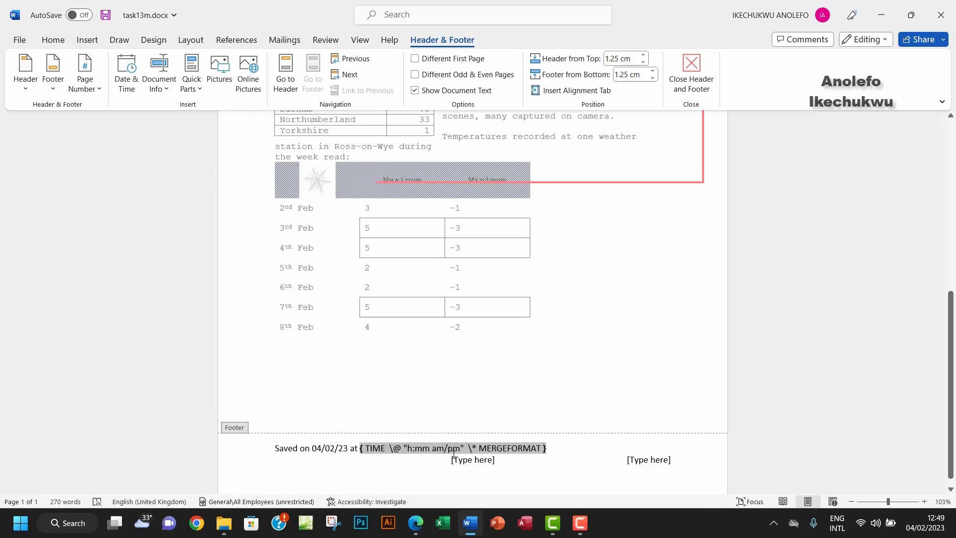
pyautogui.rightClick(425, 447)
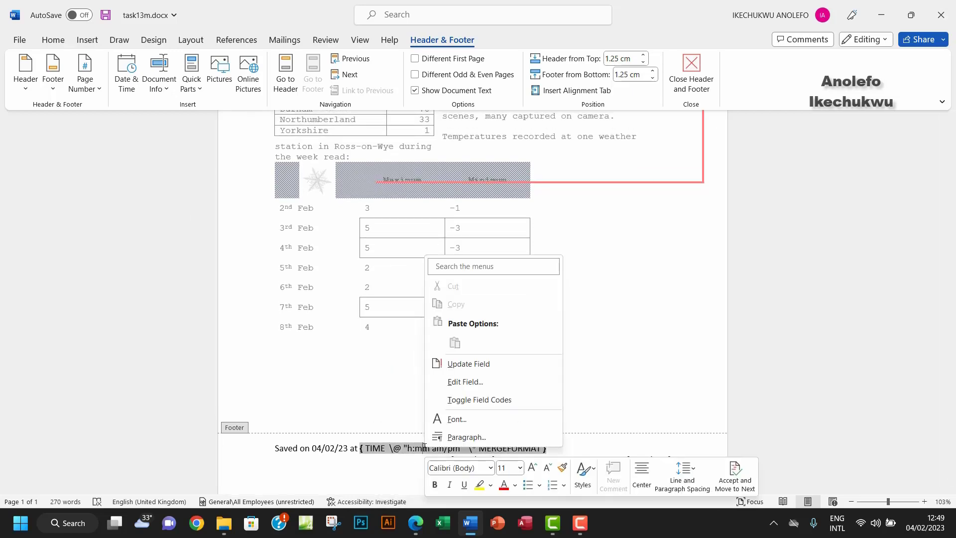
pyautogui.click(467, 405)
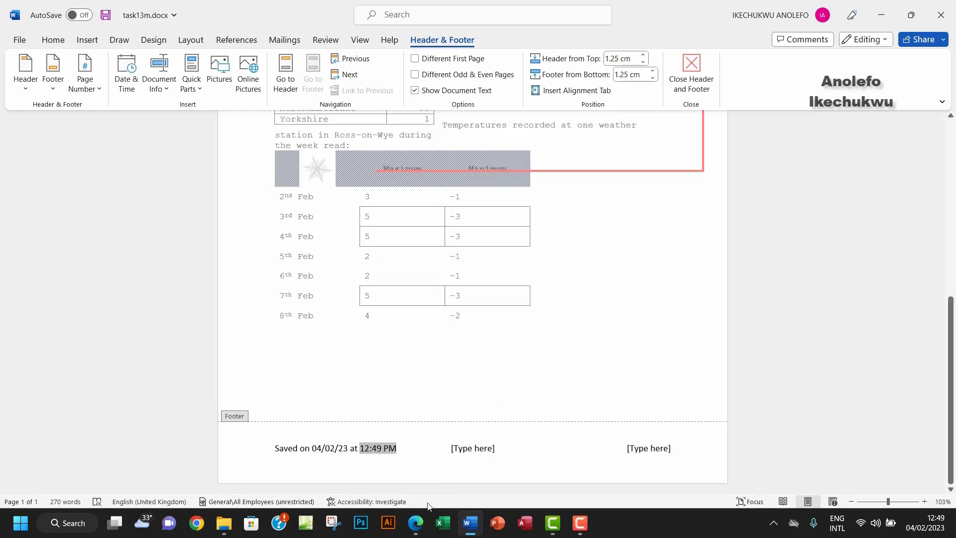
# Step: Check the centre requirement in the PDF, and replace the Word footer's centre placeholder with the Bold Numbers "Page X of Y" page number
pyautogui.click(415, 522)
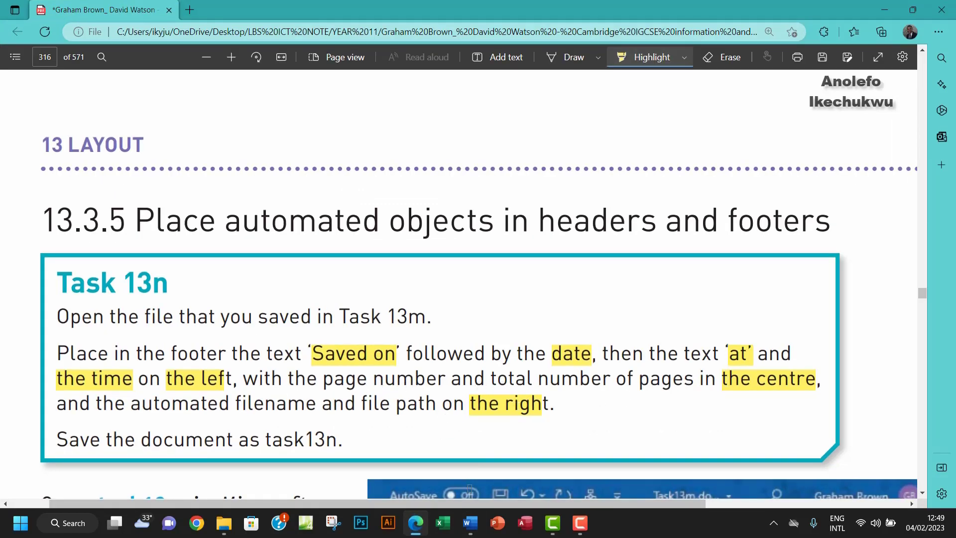
pyautogui.click(470, 524)
pyautogui.click(476, 448)
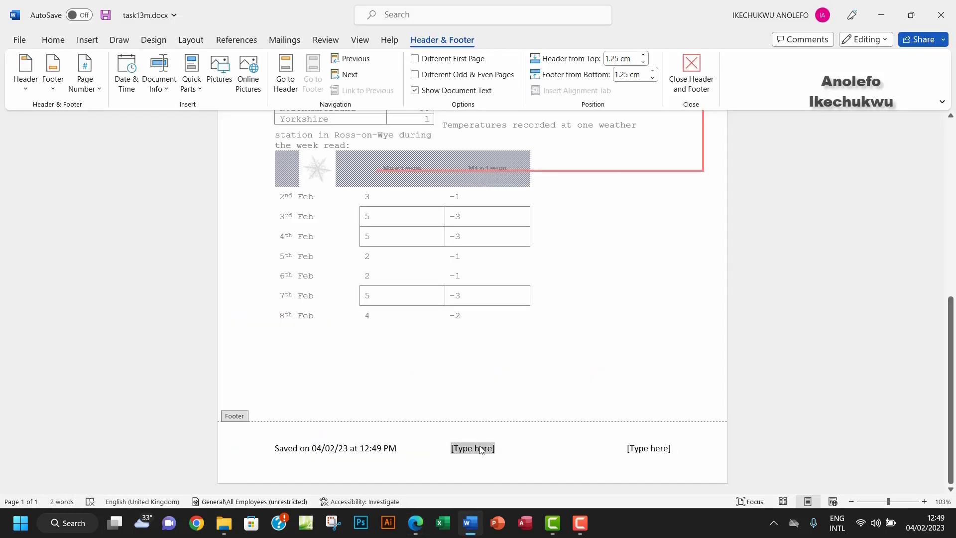
pyautogui.click(85, 80)
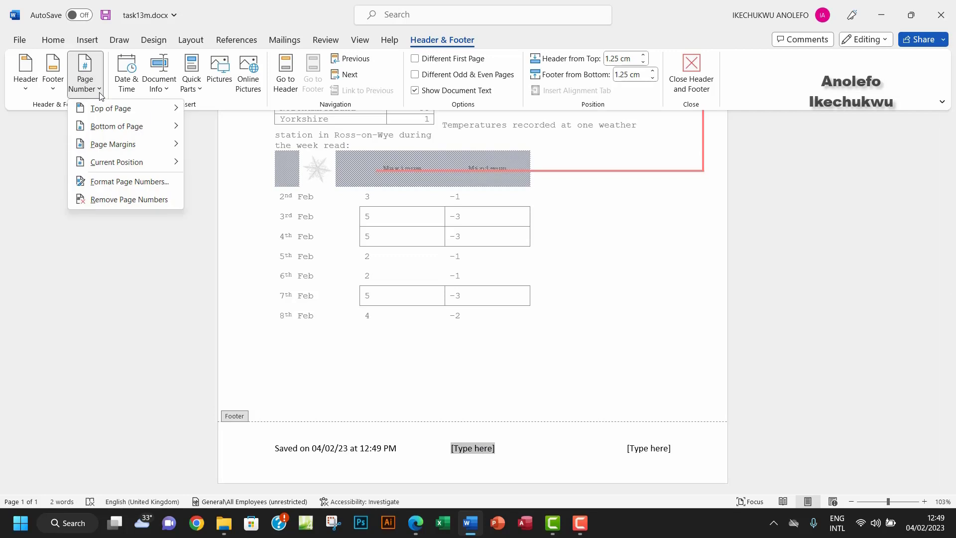
pyautogui.moveTo(118, 166)
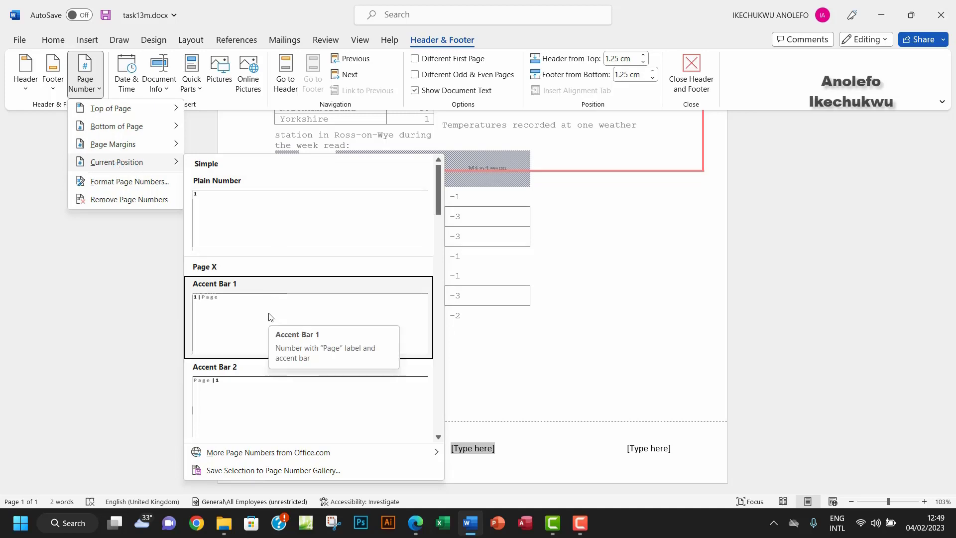
pyautogui.scroll(-8, 268, 319)
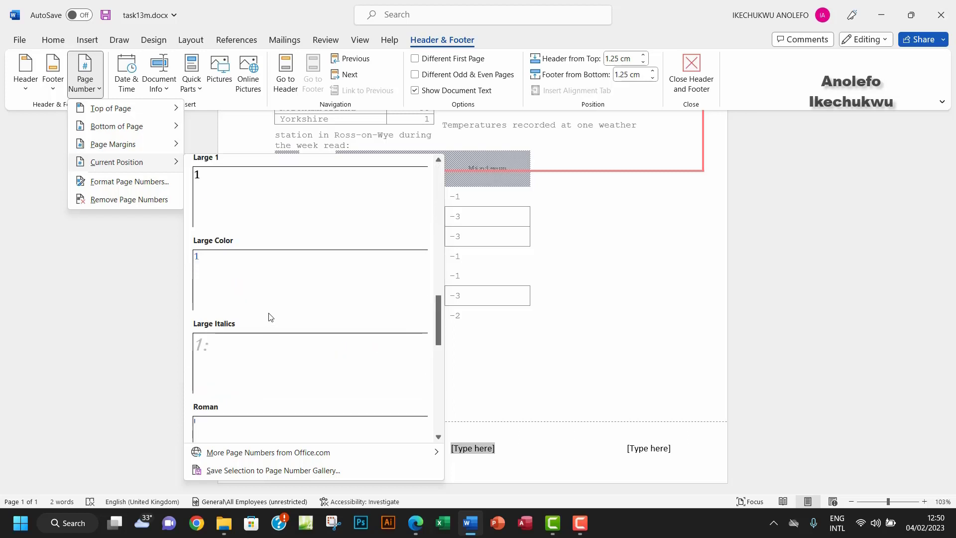
pyautogui.moveTo(444, 333); pyautogui.dragTo(440, 269)
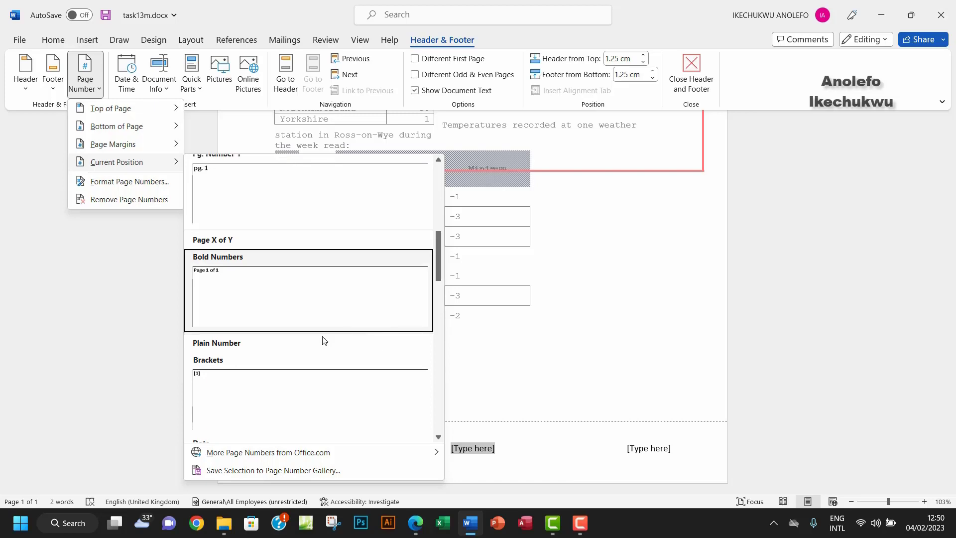
pyautogui.click(273, 292)
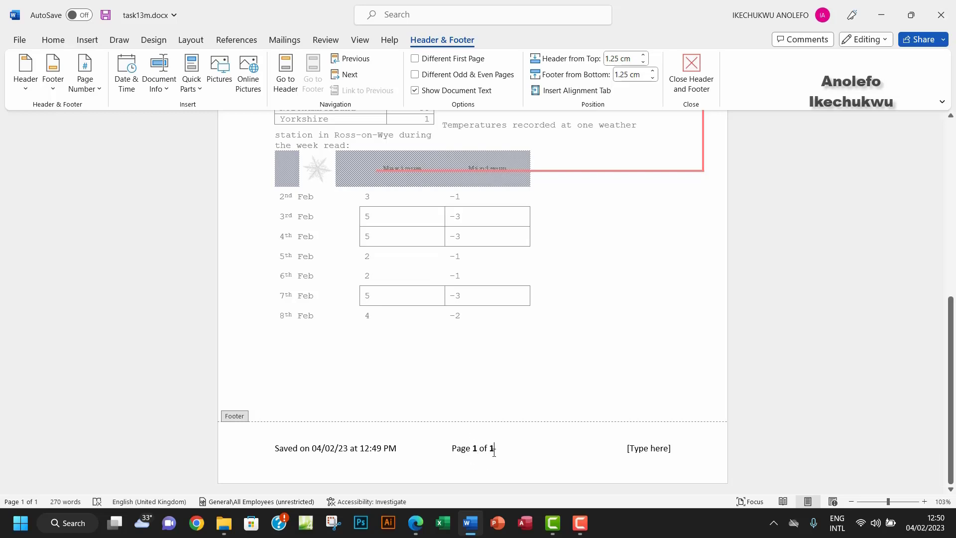
# Step: Check the right-side requirement in the PDF, and replace the Word footer's right placeholder with a FileName field that includes the path
pyautogui.click(648, 451)
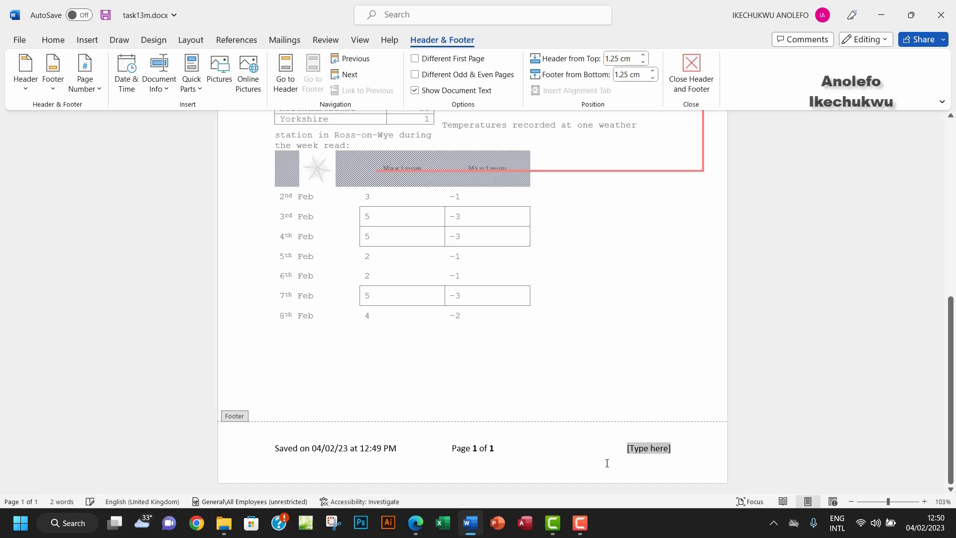
pyautogui.click(416, 523)
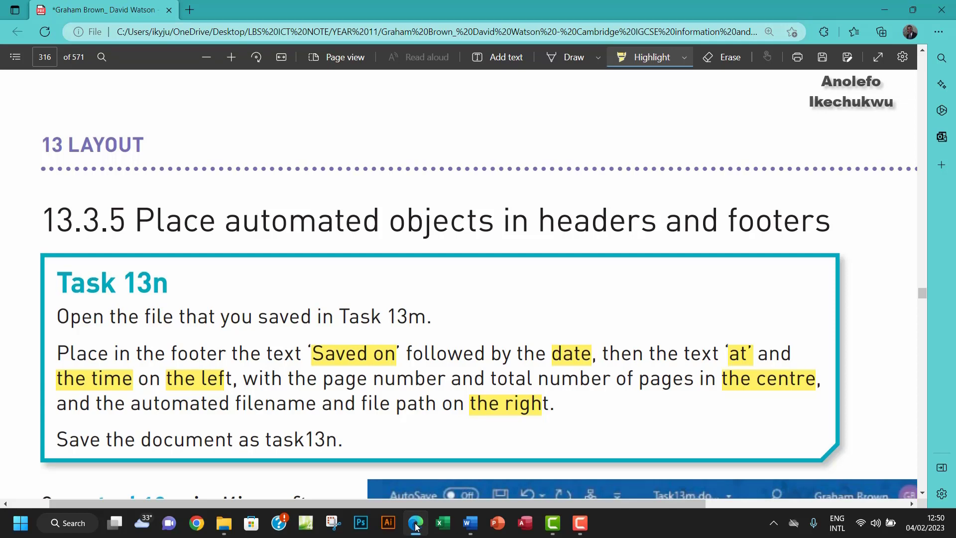
pyautogui.click(470, 525)
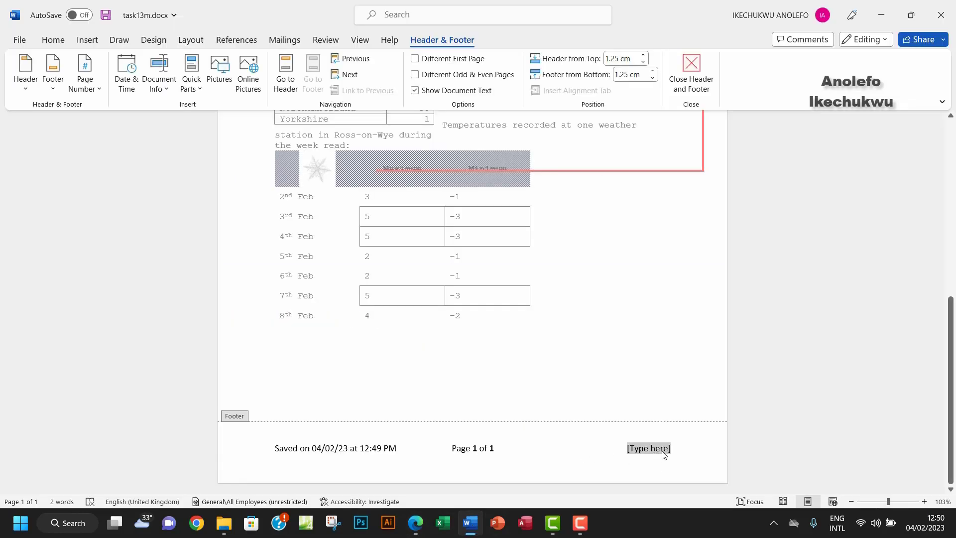
pyautogui.click(200, 91)
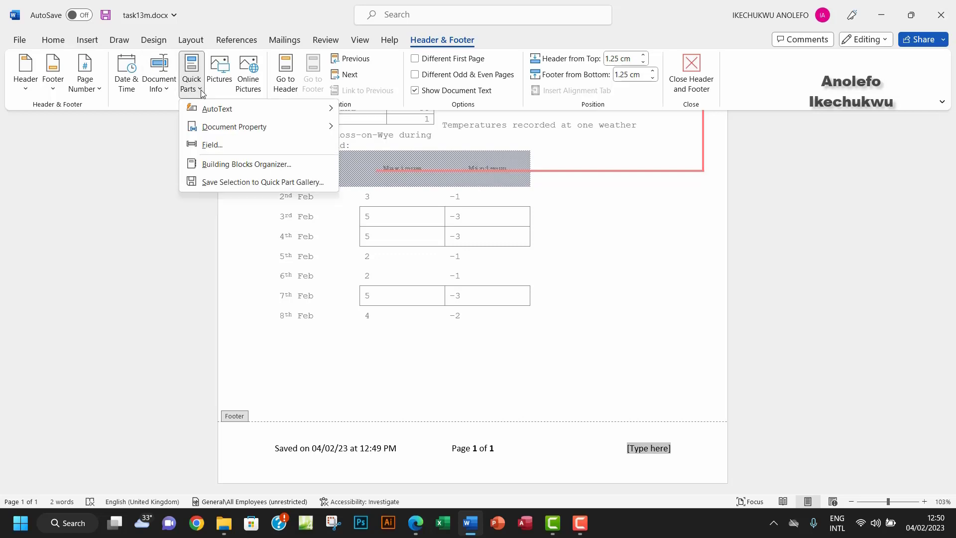
pyautogui.click(211, 145)
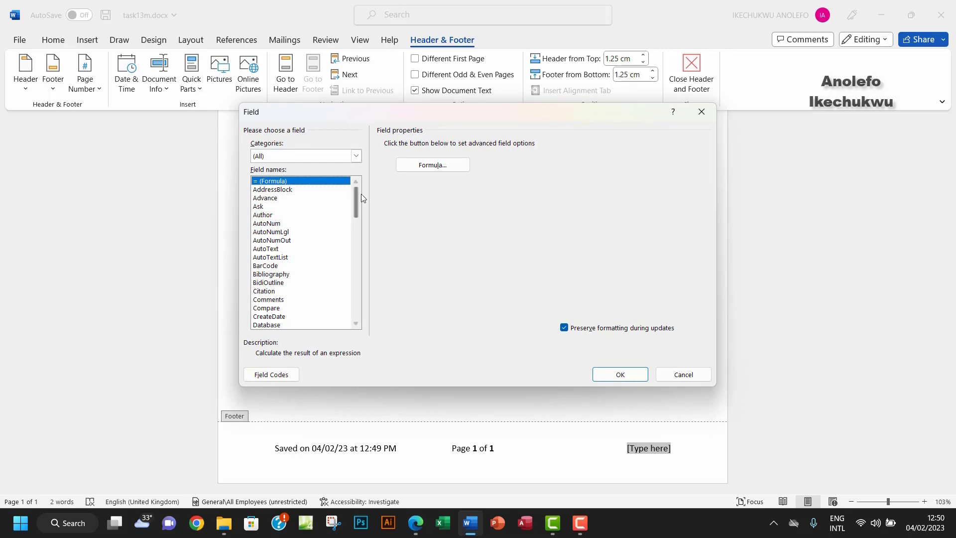
pyautogui.moveTo(356, 202); pyautogui.dragTo(337, 220)
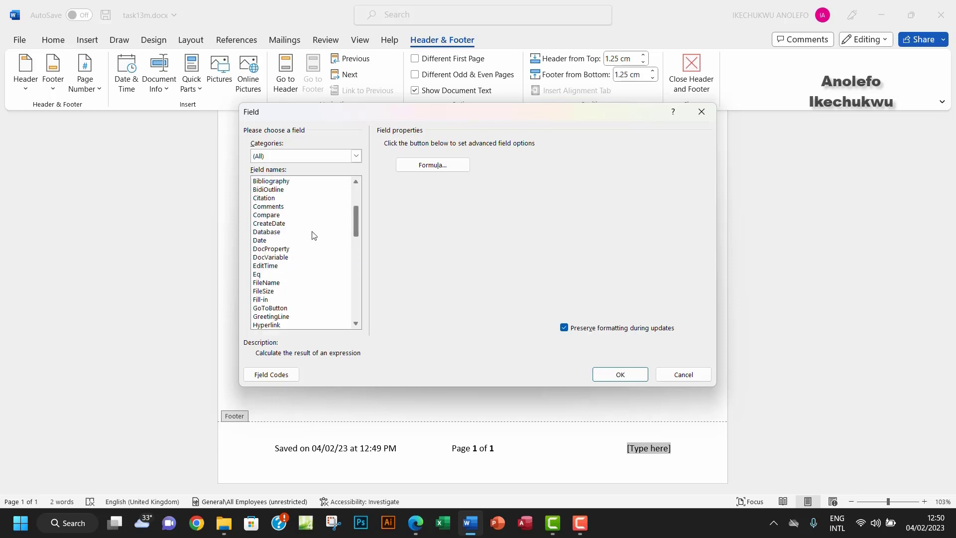
pyautogui.click(272, 282)
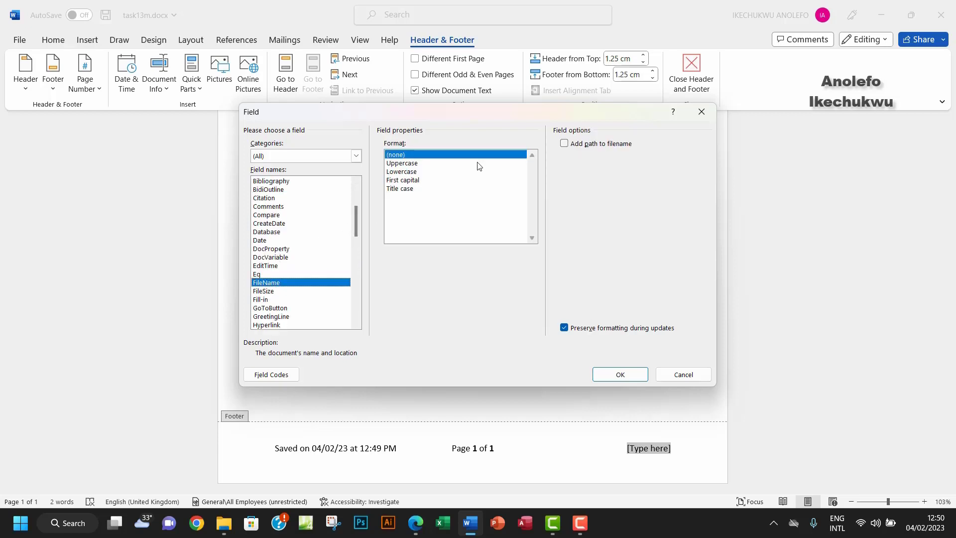
pyautogui.click(565, 144)
pyautogui.click(620, 374)
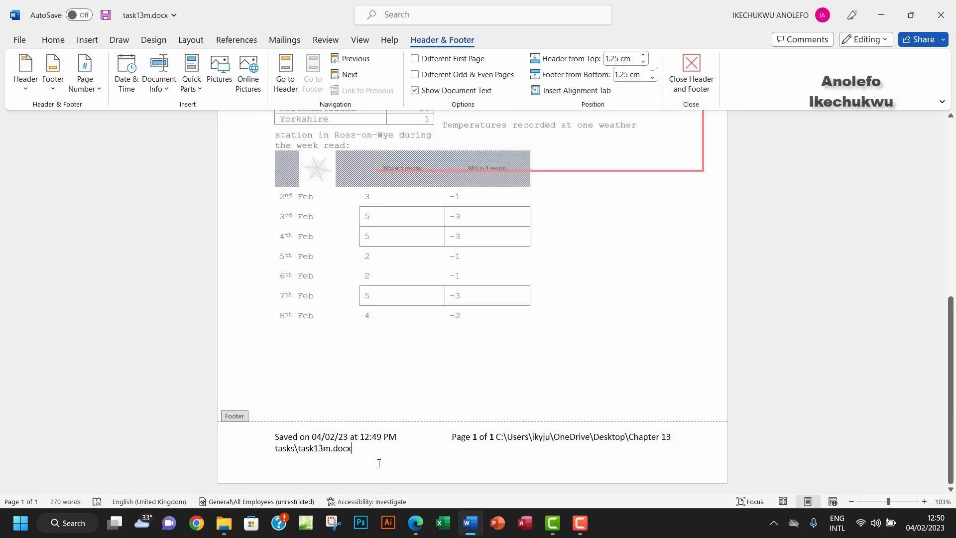
# Step: Right-align the footer line containing the file path, and close the header and footer editing
pyautogui.click(499, 438)
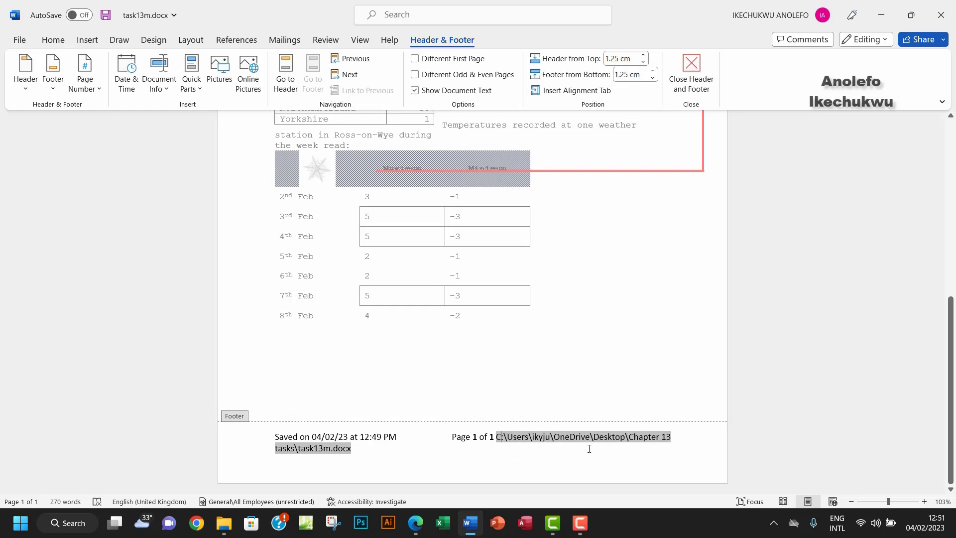
pyautogui.click(53, 40)
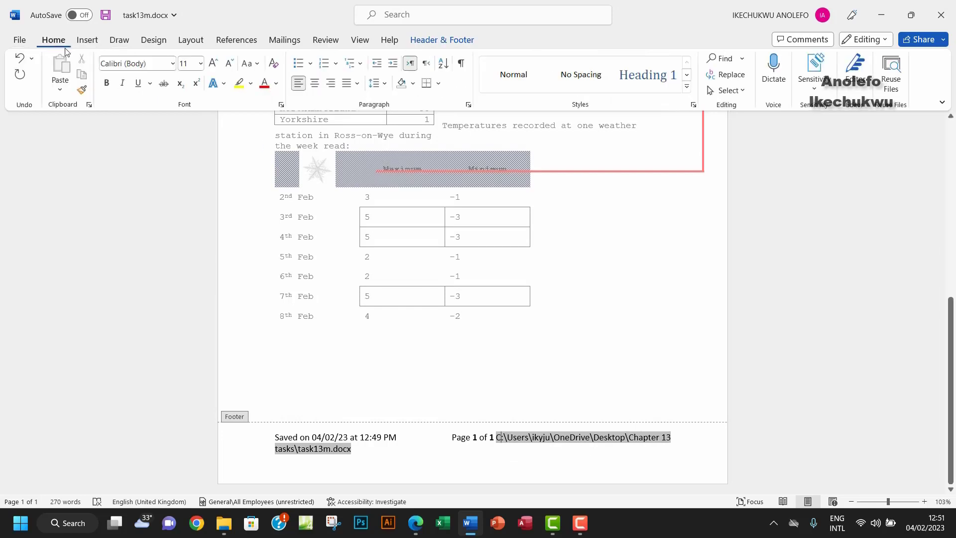
pyautogui.click(332, 84)
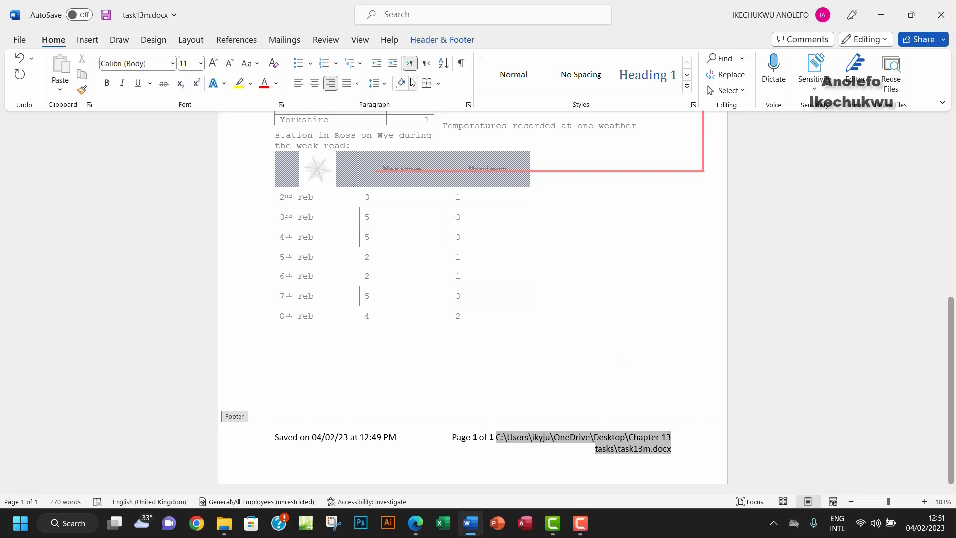
pyautogui.click(446, 42)
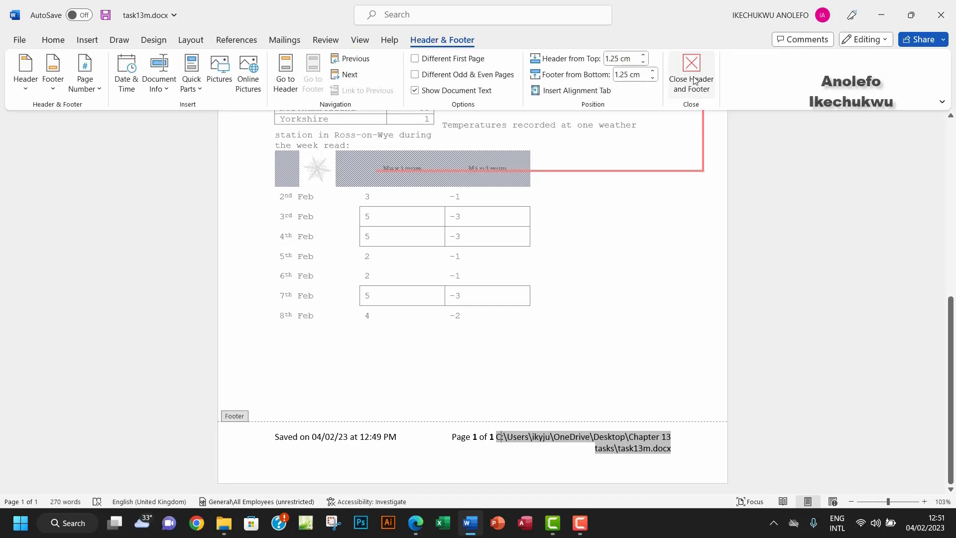
pyautogui.click(159, 70)
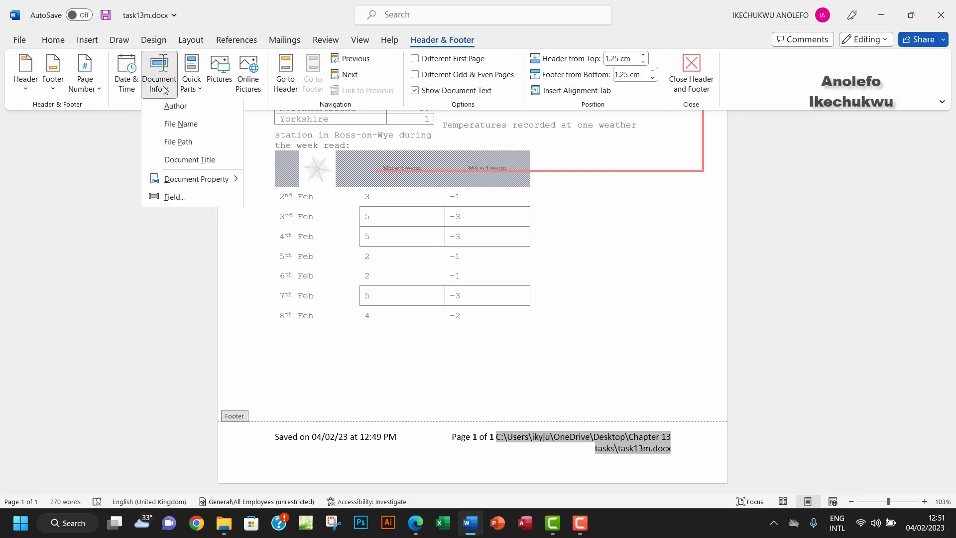
pyautogui.click(197, 89)
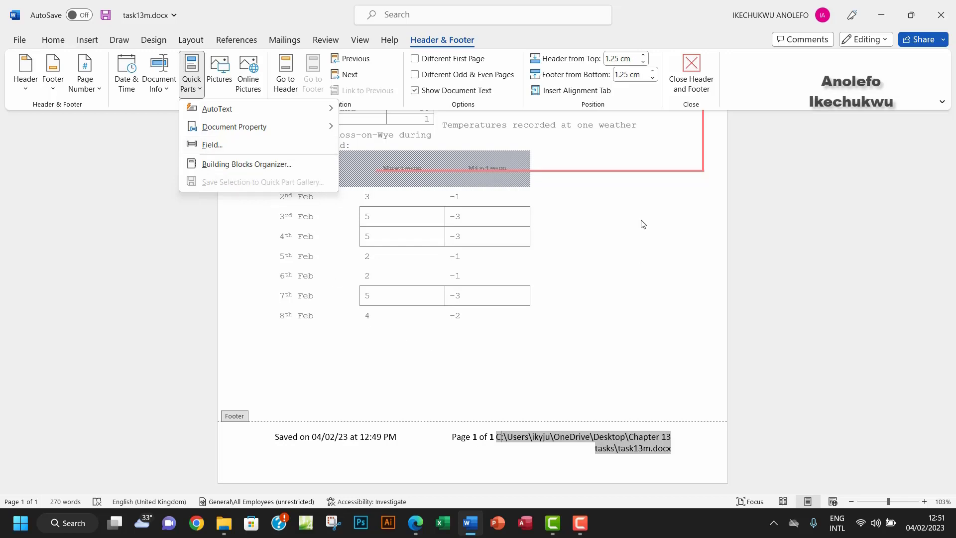
pyautogui.click(683, 84)
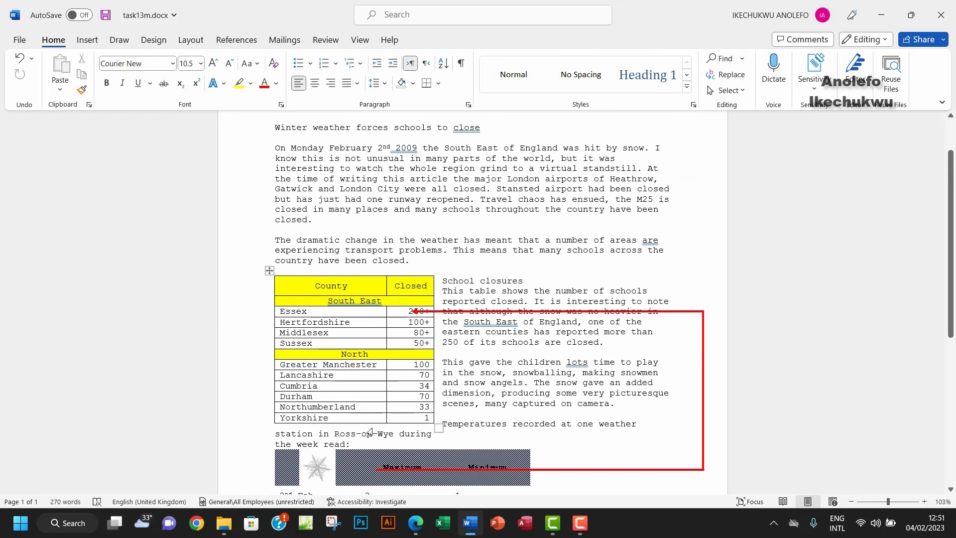
# Step: Check the PDF's save instruction, and save the Word document as task13n in the Chapter 13 tasks folder
pyautogui.click(416, 523)
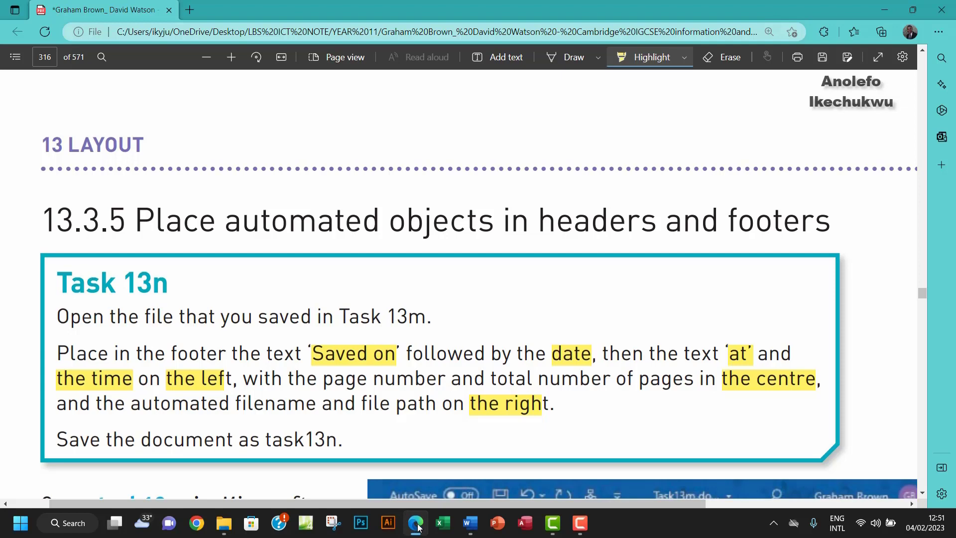
pyautogui.click(469, 523)
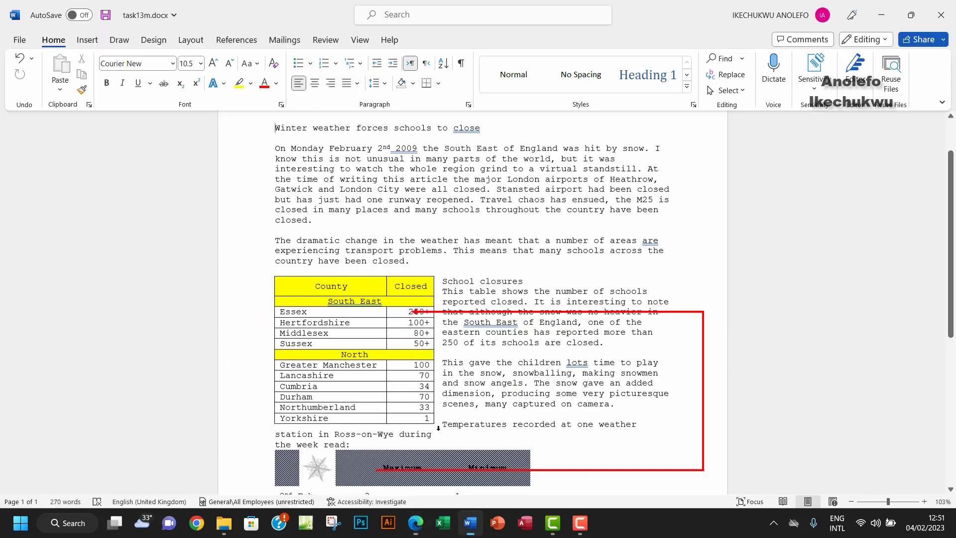
pyautogui.click(20, 39)
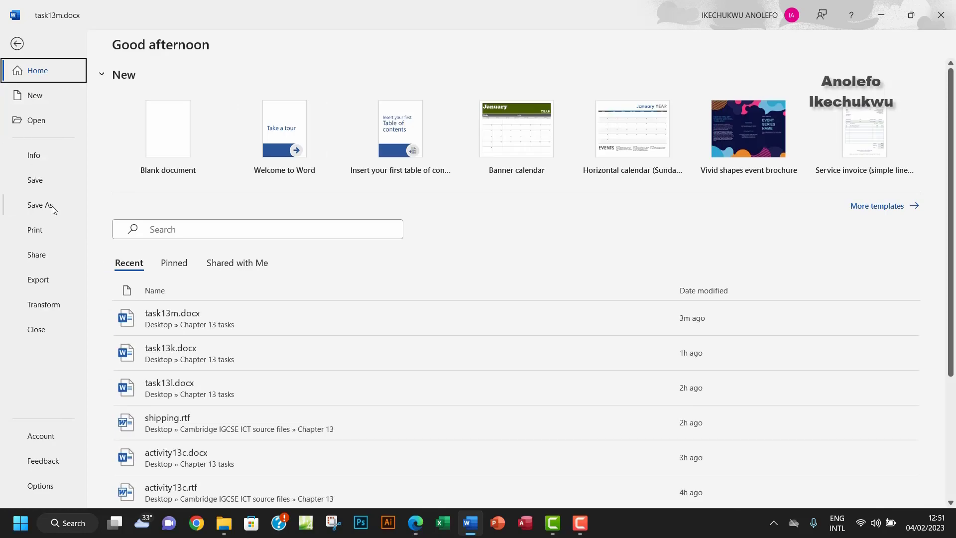
pyautogui.click(52, 207)
pyautogui.click(155, 290)
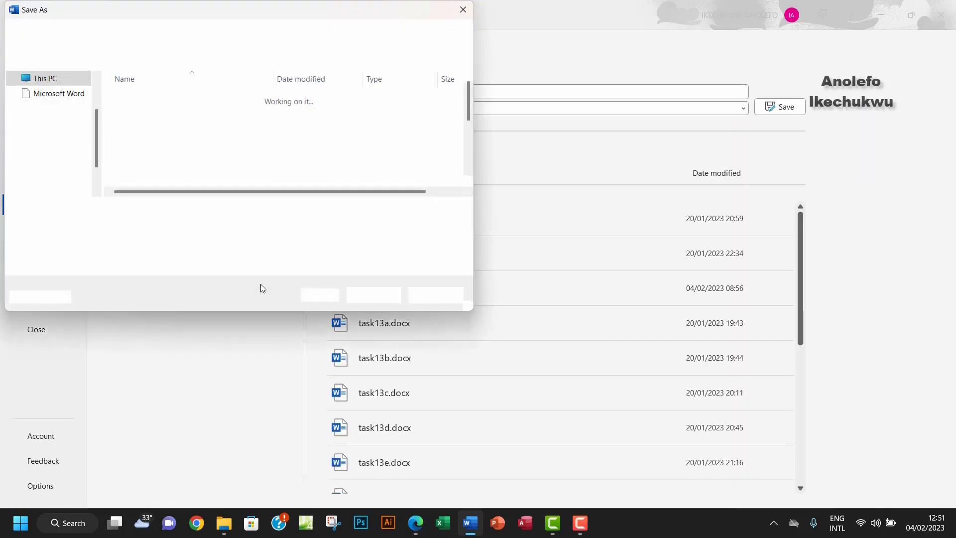
pyautogui.moveTo(133, 210); pyautogui.dragTo(106, 212)
pyautogui.press('BackSpace')
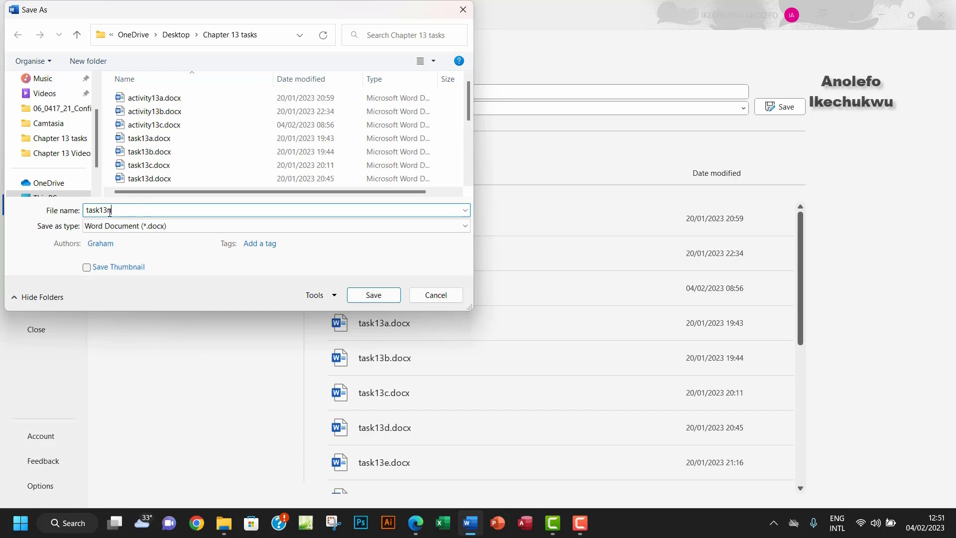
pyautogui.click(363, 294)
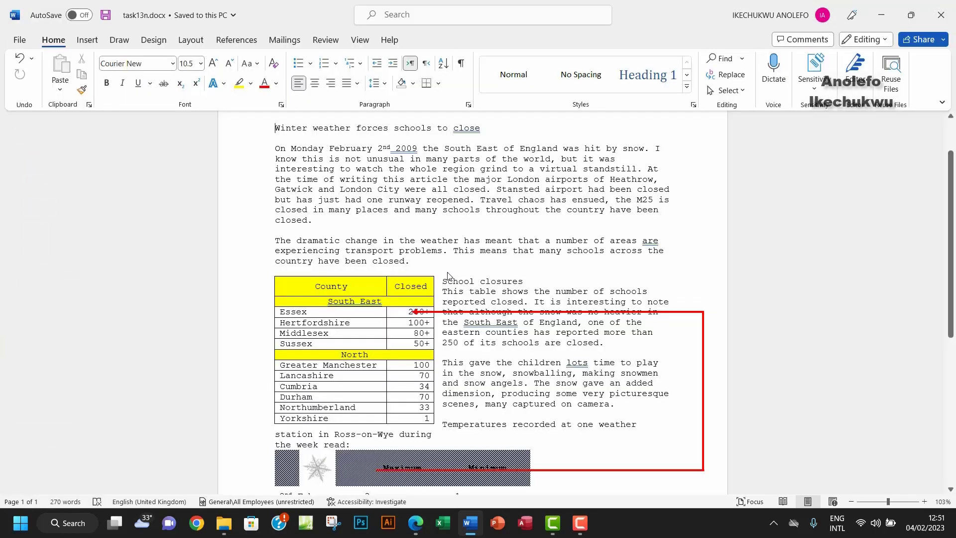
pyautogui.scroll(1, 492, 302)
pyautogui.scroll(-8, 491, 302)
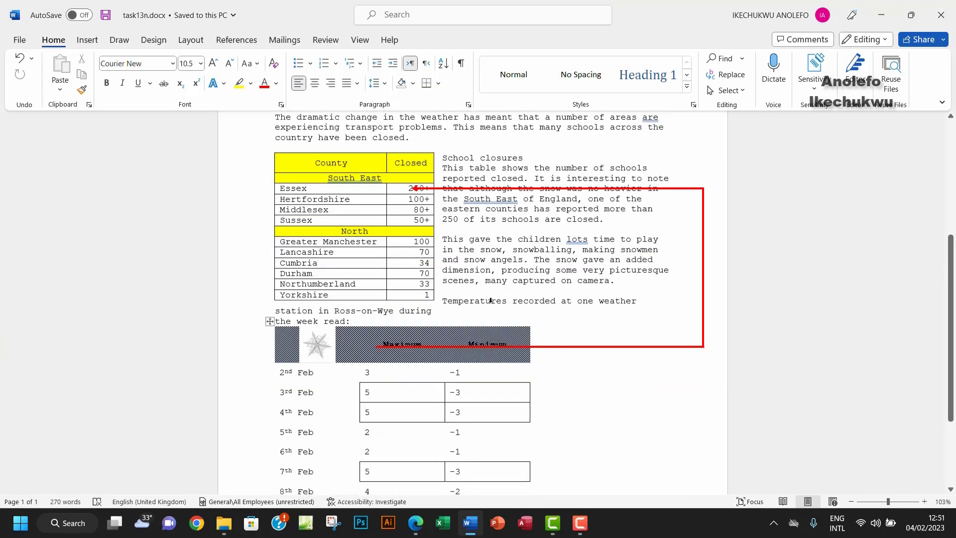
pyautogui.scroll(-1, 491, 302)
pyautogui.scroll(5, 491, 302)
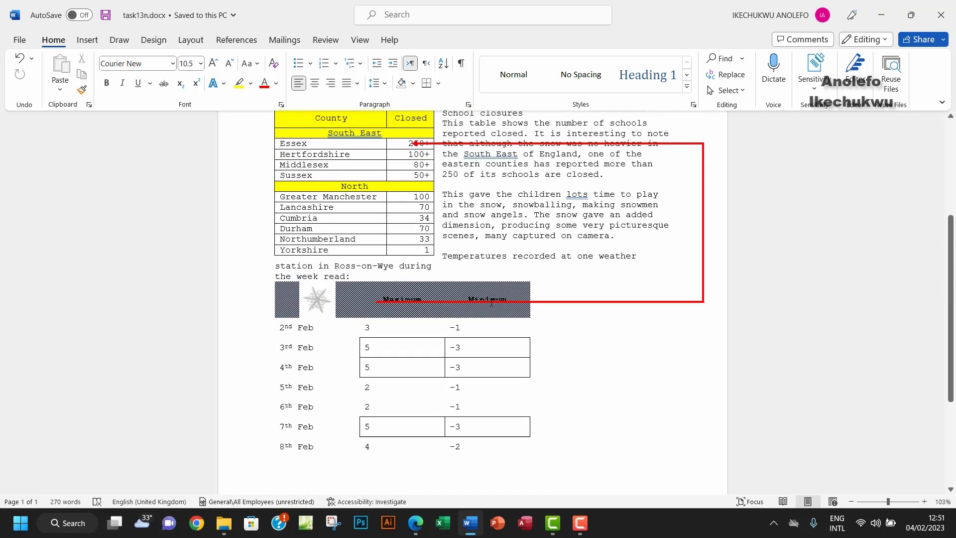